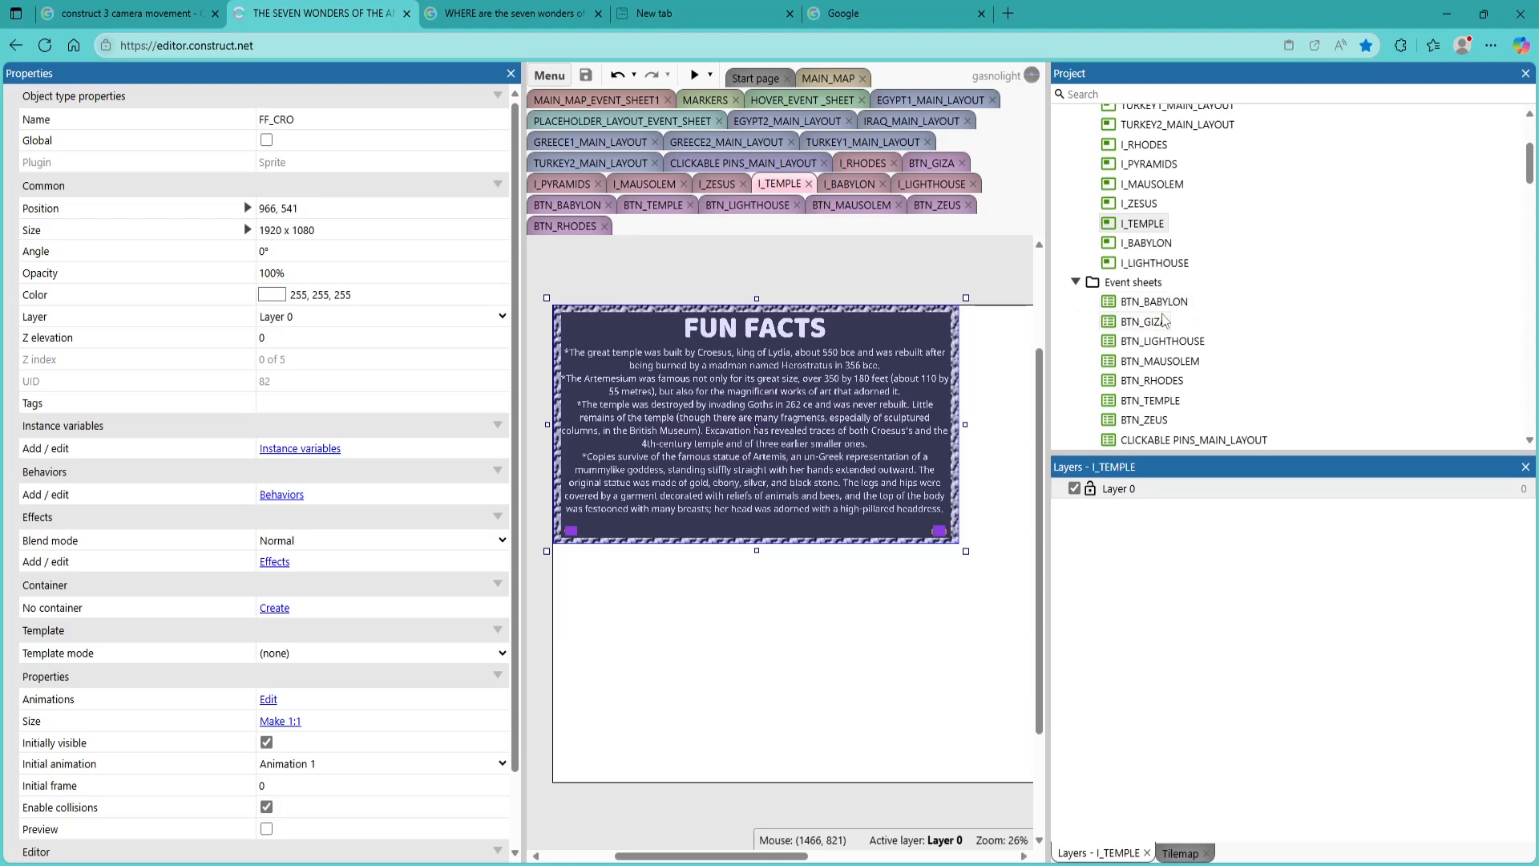
Examine the BTN_BABYLON event sheet, including the FF_BABYLON frame comparison in its first event, and view the BTN_GIZA event sheet
{"action": "double_click", "coordinate": [1165, 304]}
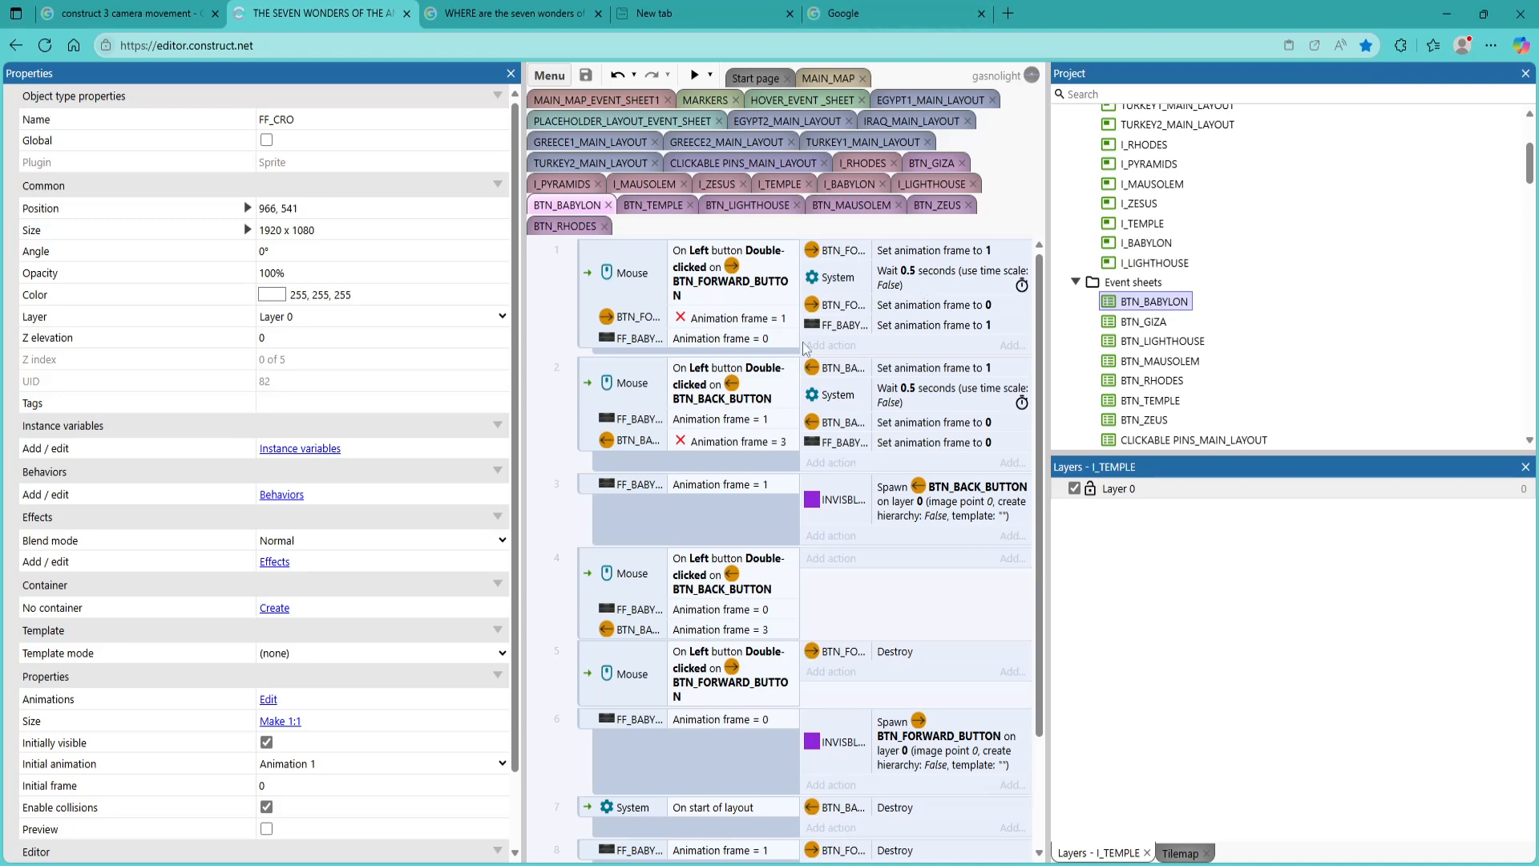
{"action": "scroll", "coordinate": [868, 401], "scroll_direction": "down", "scroll_amount": 1}
{"action": "scroll", "coordinate": [868, 401], "scroll_direction": "up", "scroll_amount": 1}
{"action": "left_click", "coordinate": [641, 343]}
{"action": "double_click", "coordinate": [640, 342]}
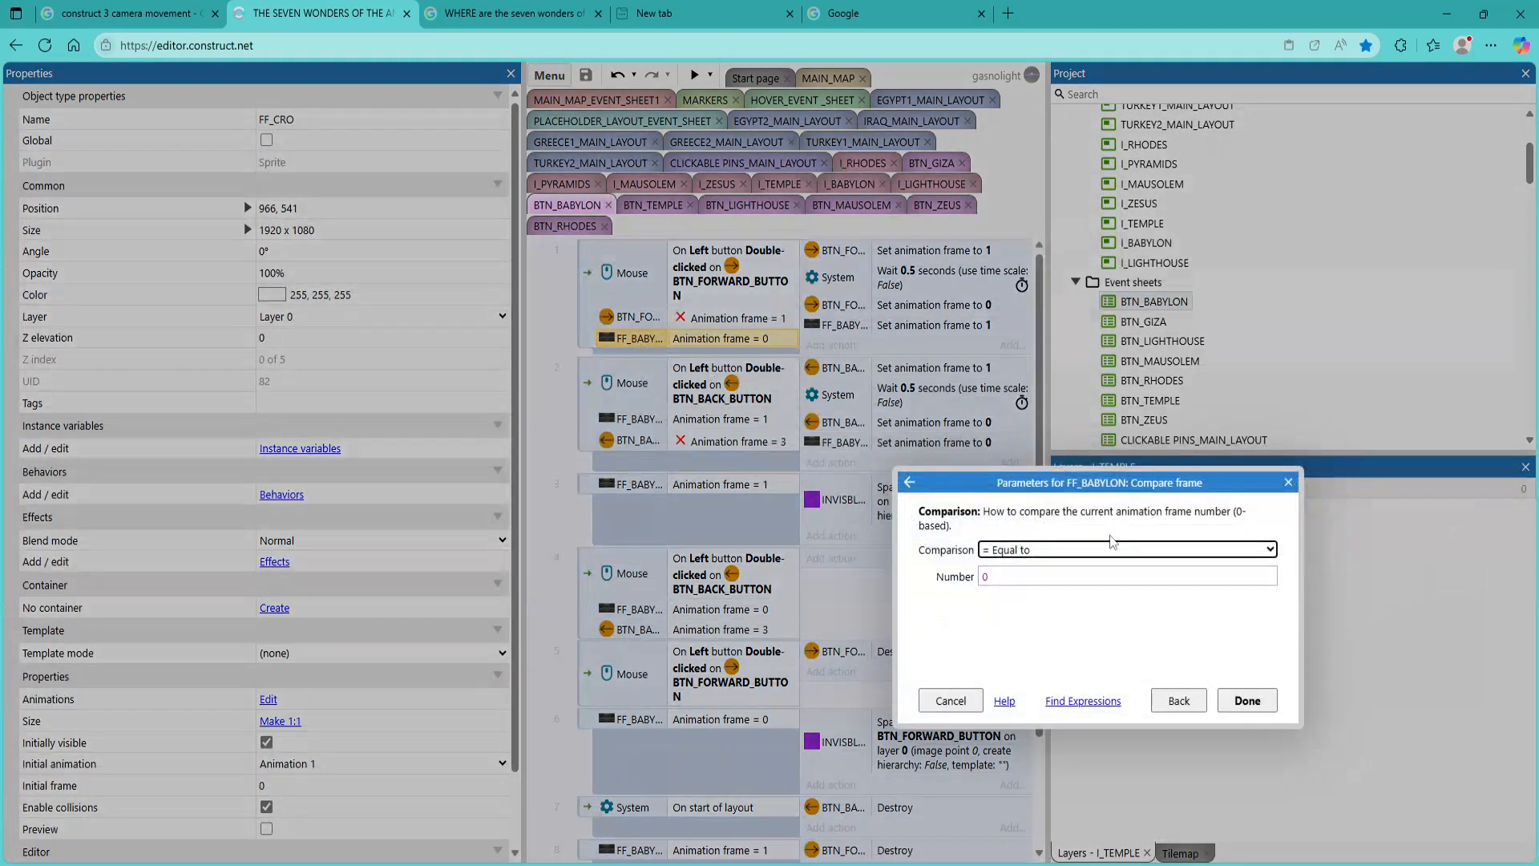
{"action": "left_click", "coordinate": [1288, 482]}
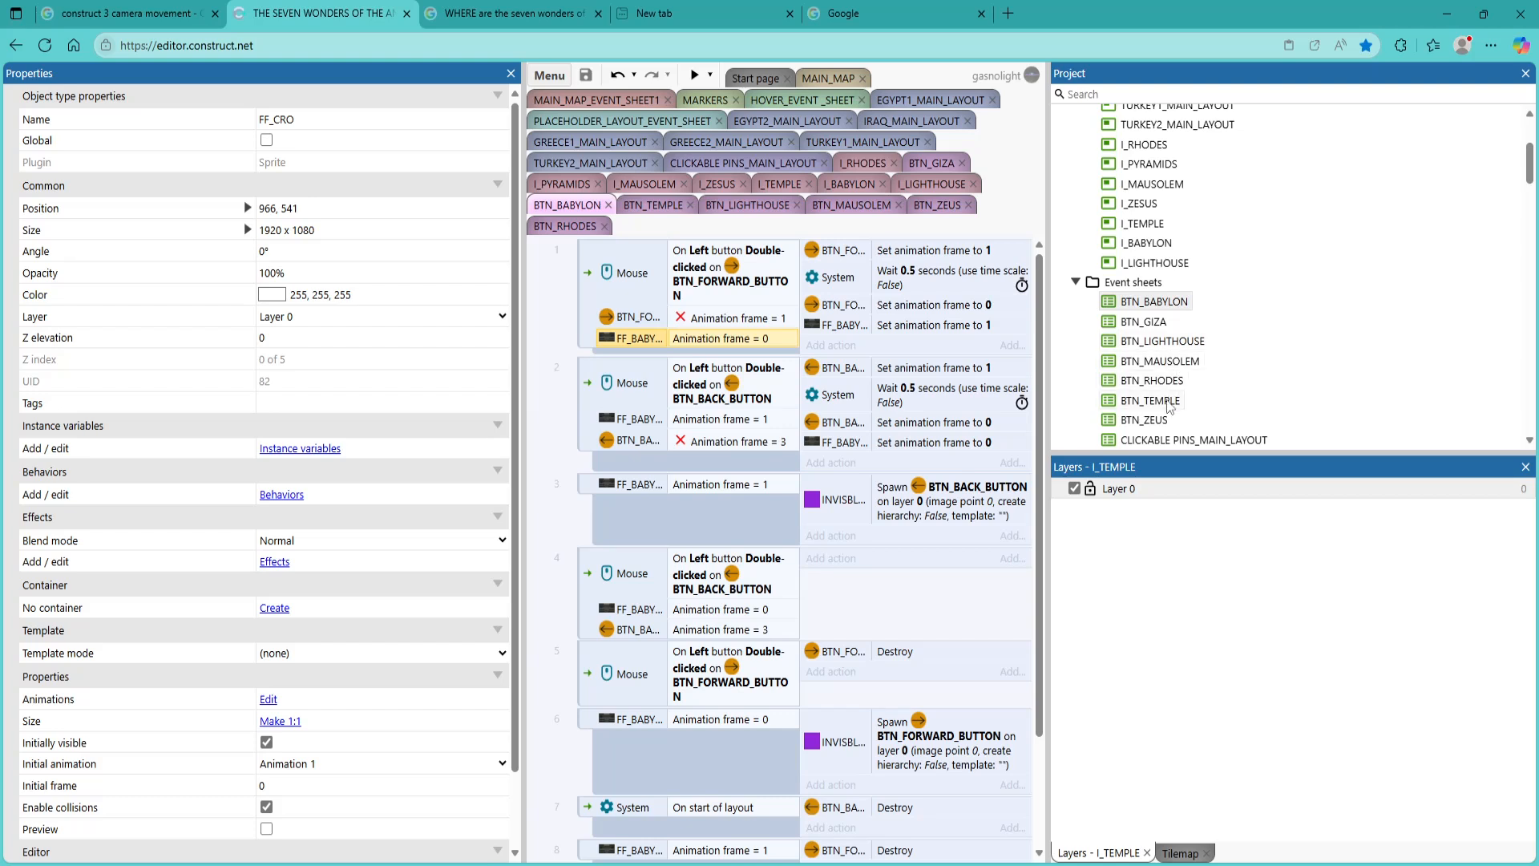
{"action": "double_click", "coordinate": [1145, 322]}
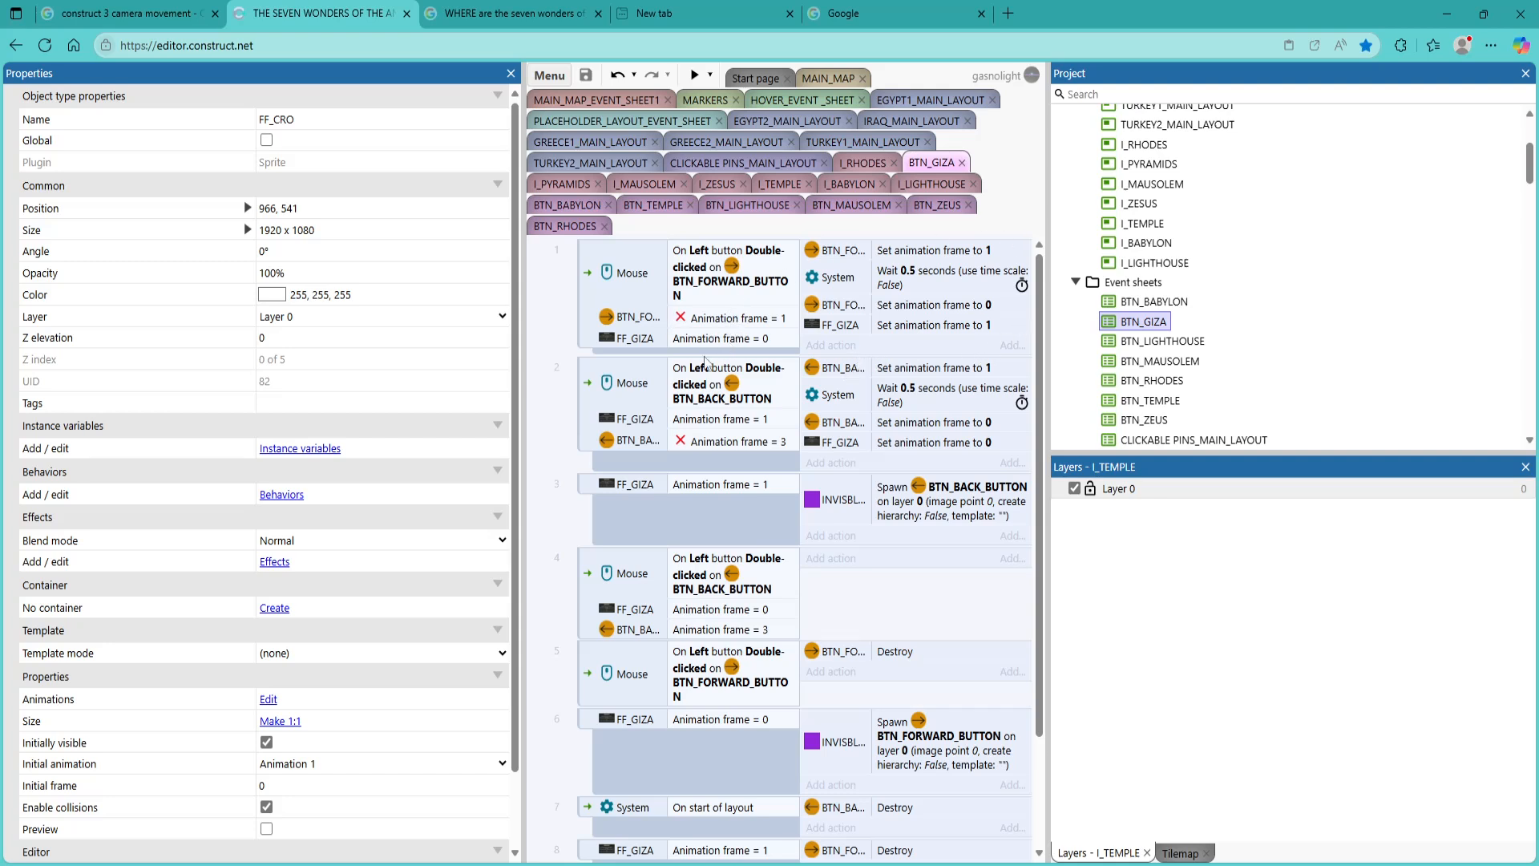
In the BTN_LIGHTHOUSE event sheet, delete the action-less fourth event that checks for a double-click on BTN_BACK_BUTTON
{"action": "double_click", "coordinate": [1154, 342]}
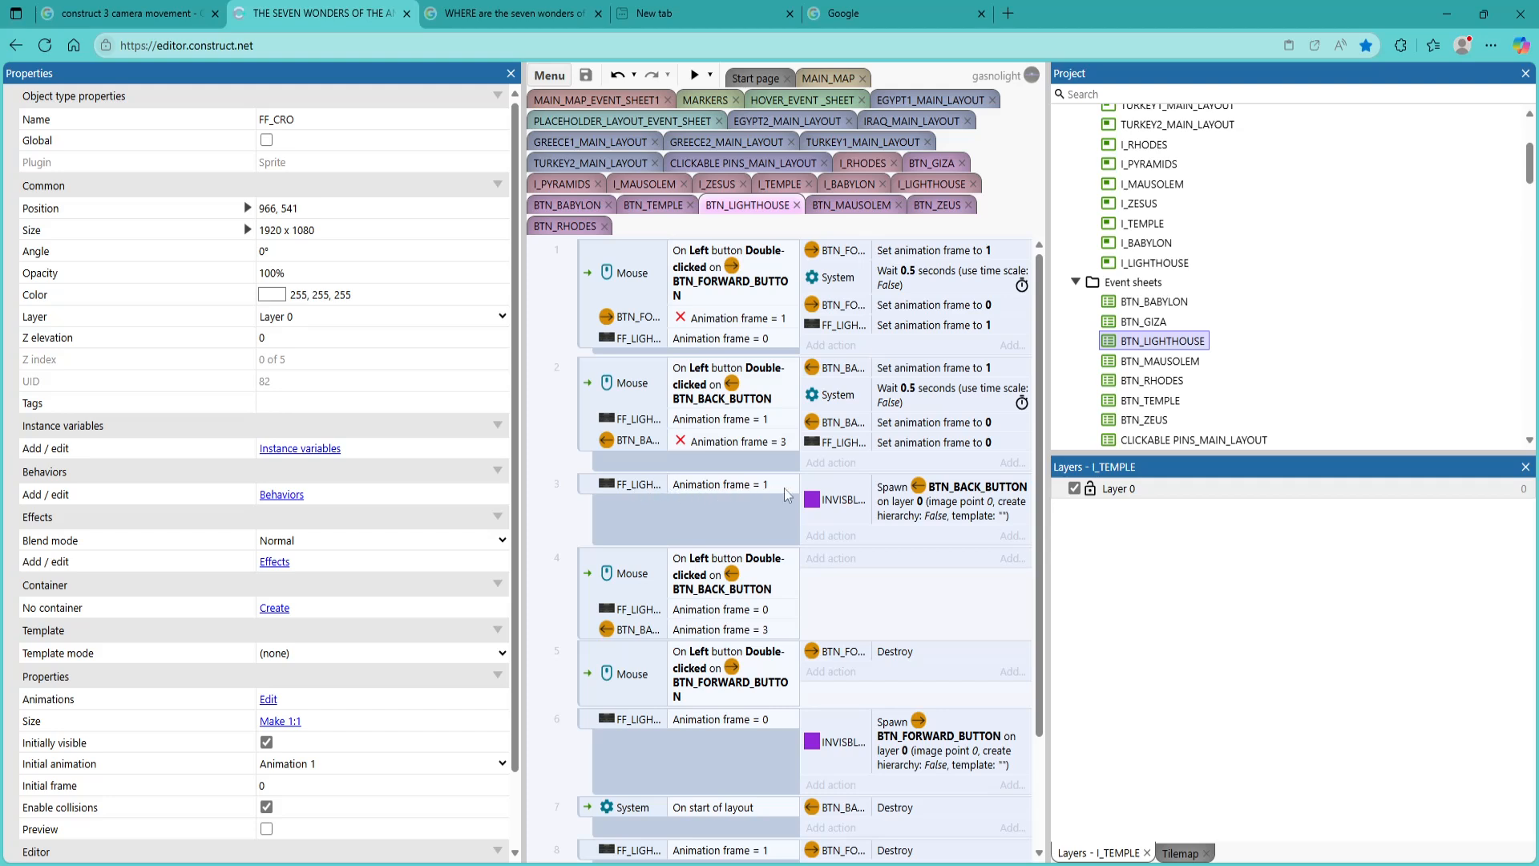
{"action": "right_click", "coordinate": [594, 568]}
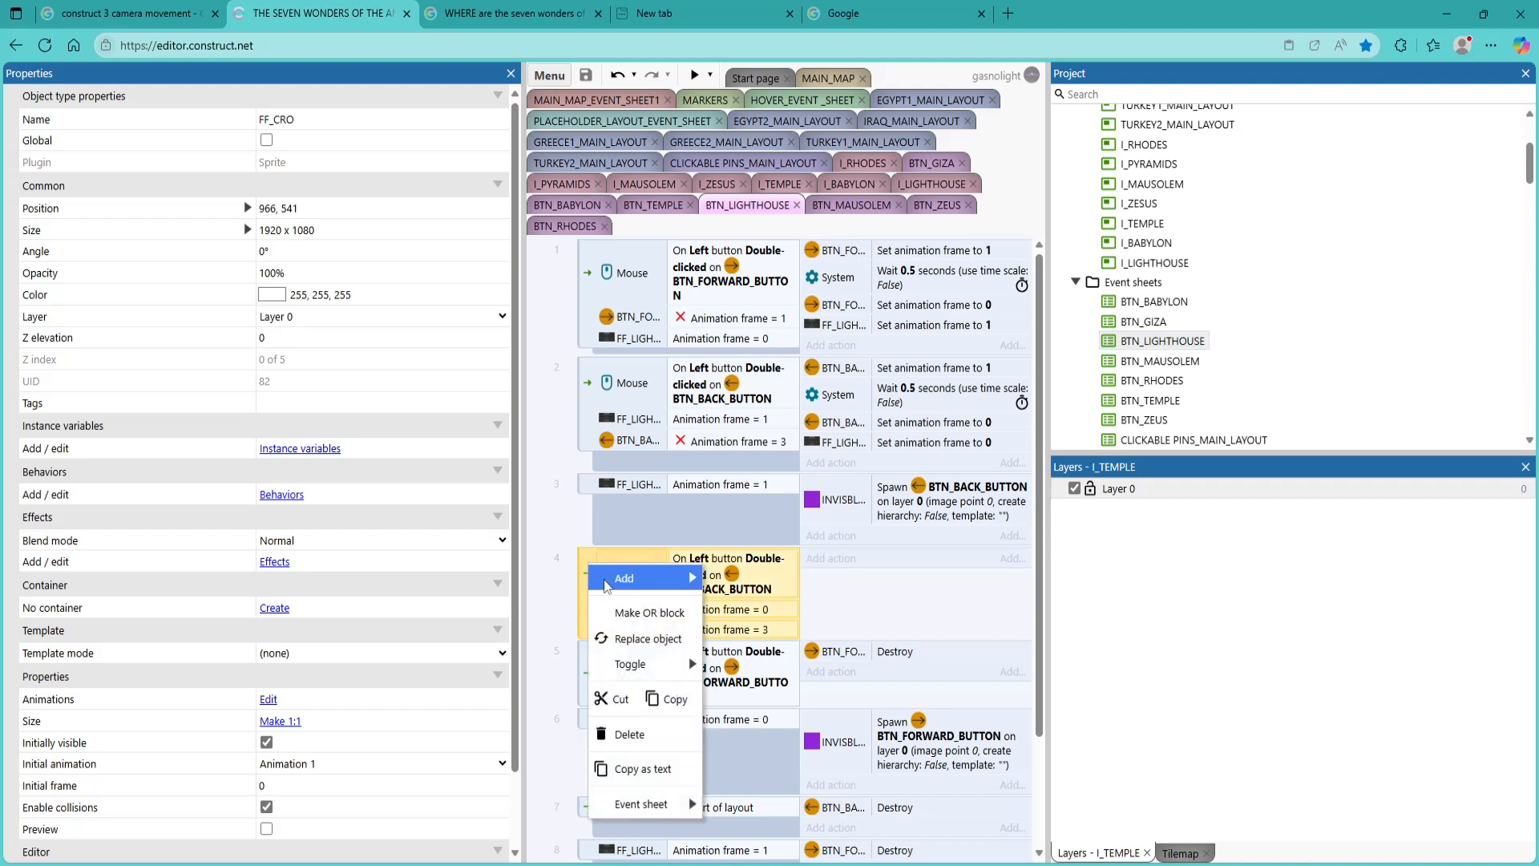
{"action": "left_click", "coordinate": [630, 735]}
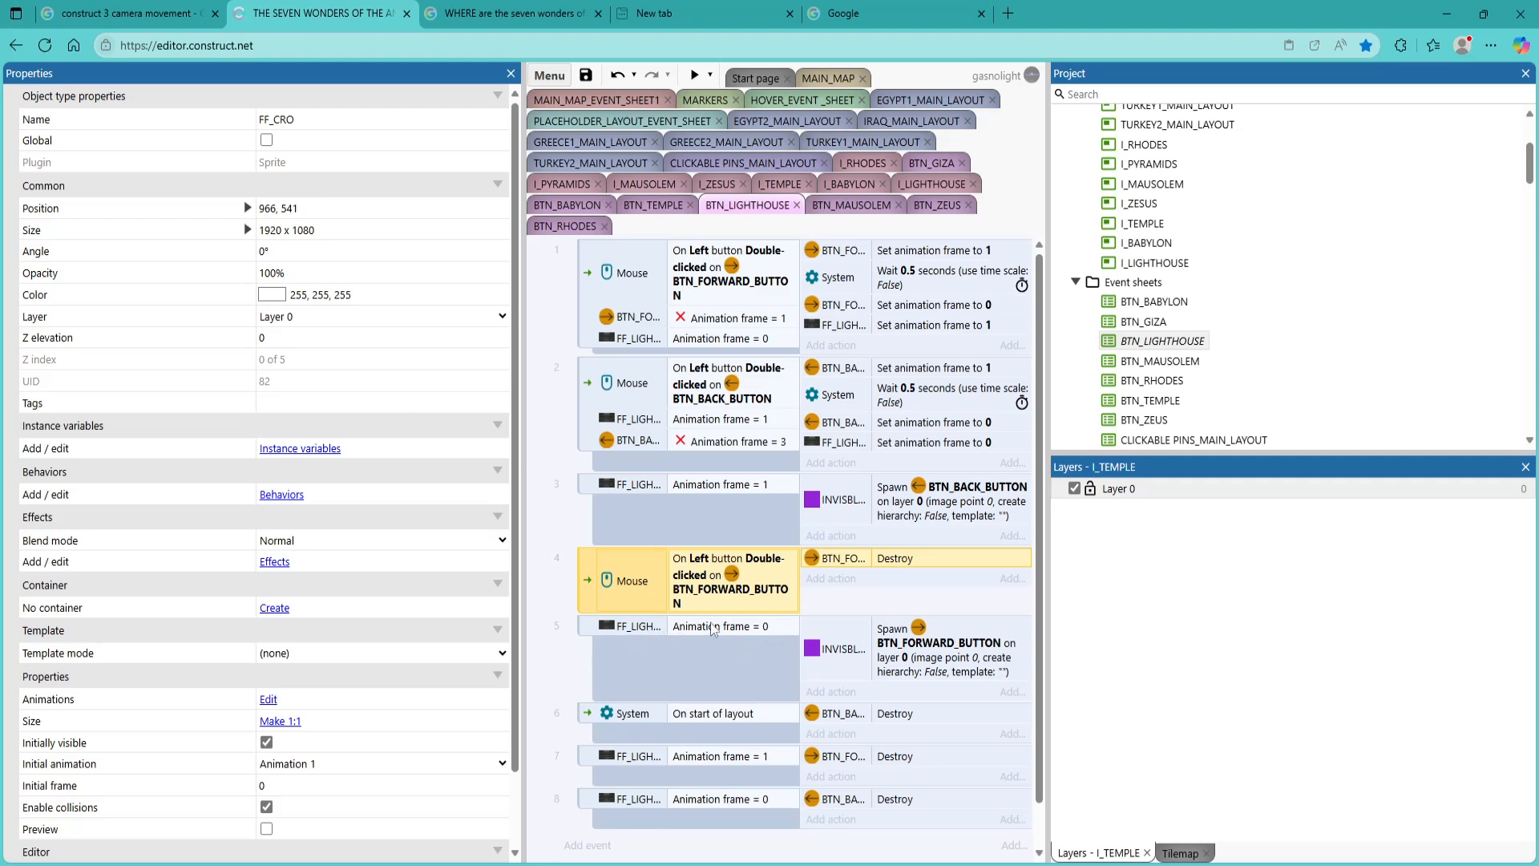
Review the frame comparison and the BTN_FORWARD_BUTTON spawn parameters in the fifth event of the BTN_LIGHTHOUSE event sheet
{"action": "double_click", "coordinate": [632, 623]}
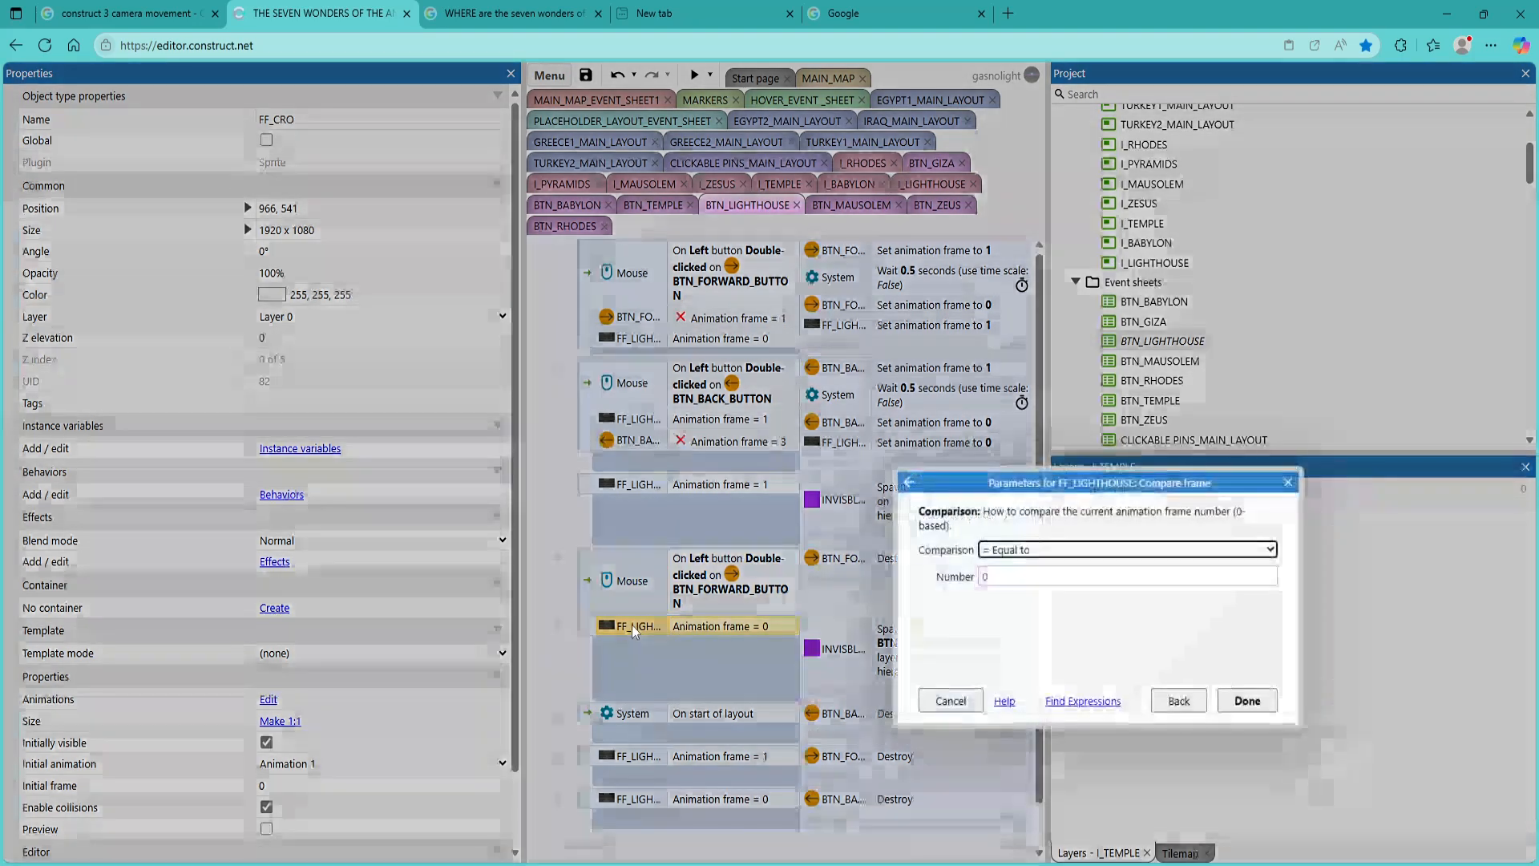
{"action": "left_click", "coordinate": [1247, 700]}
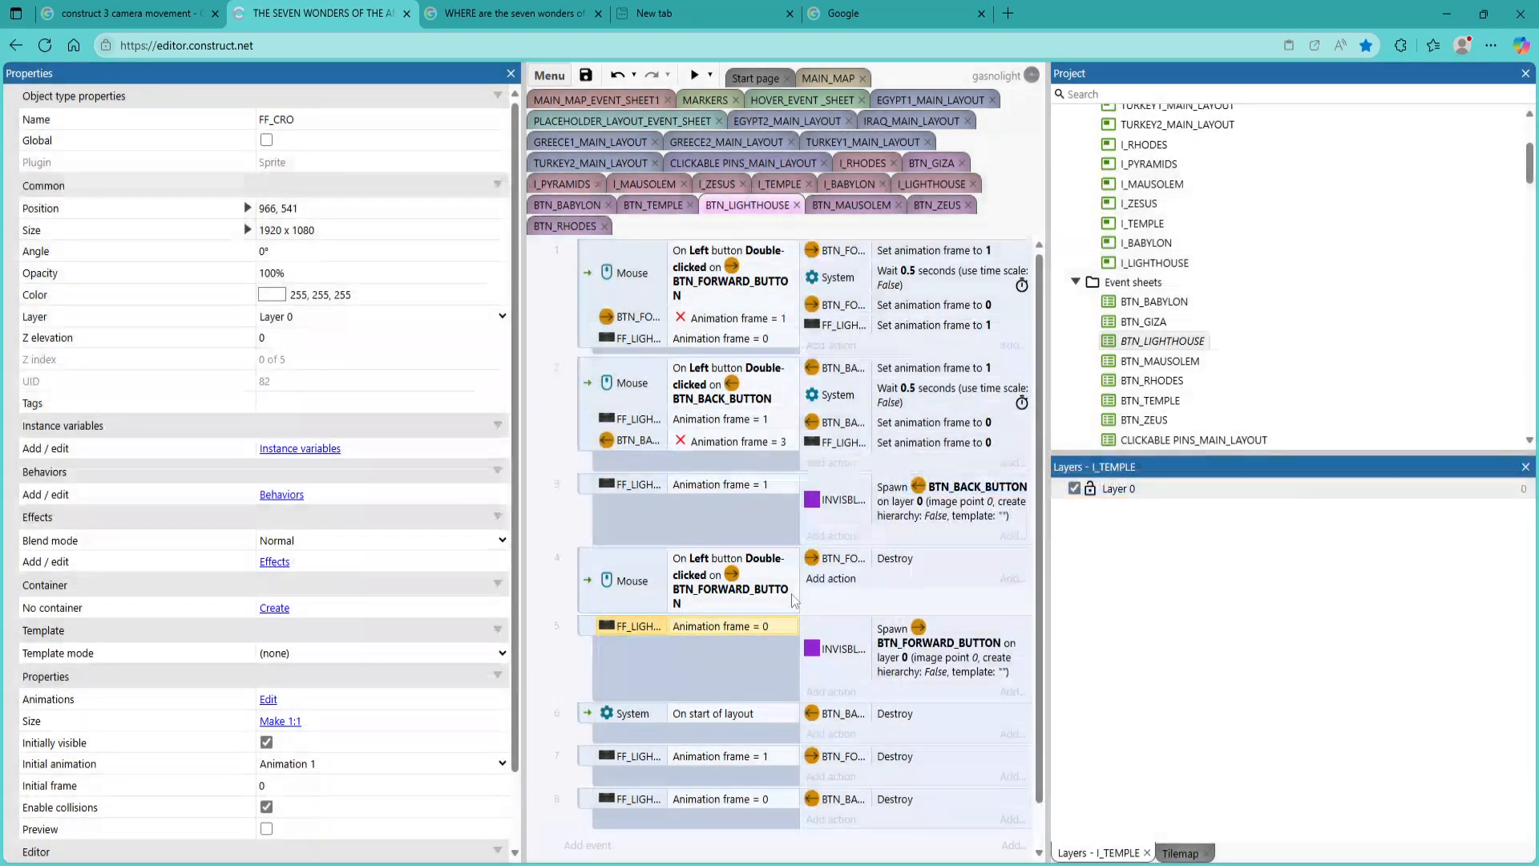
{"action": "double_click", "coordinate": [830, 651]}
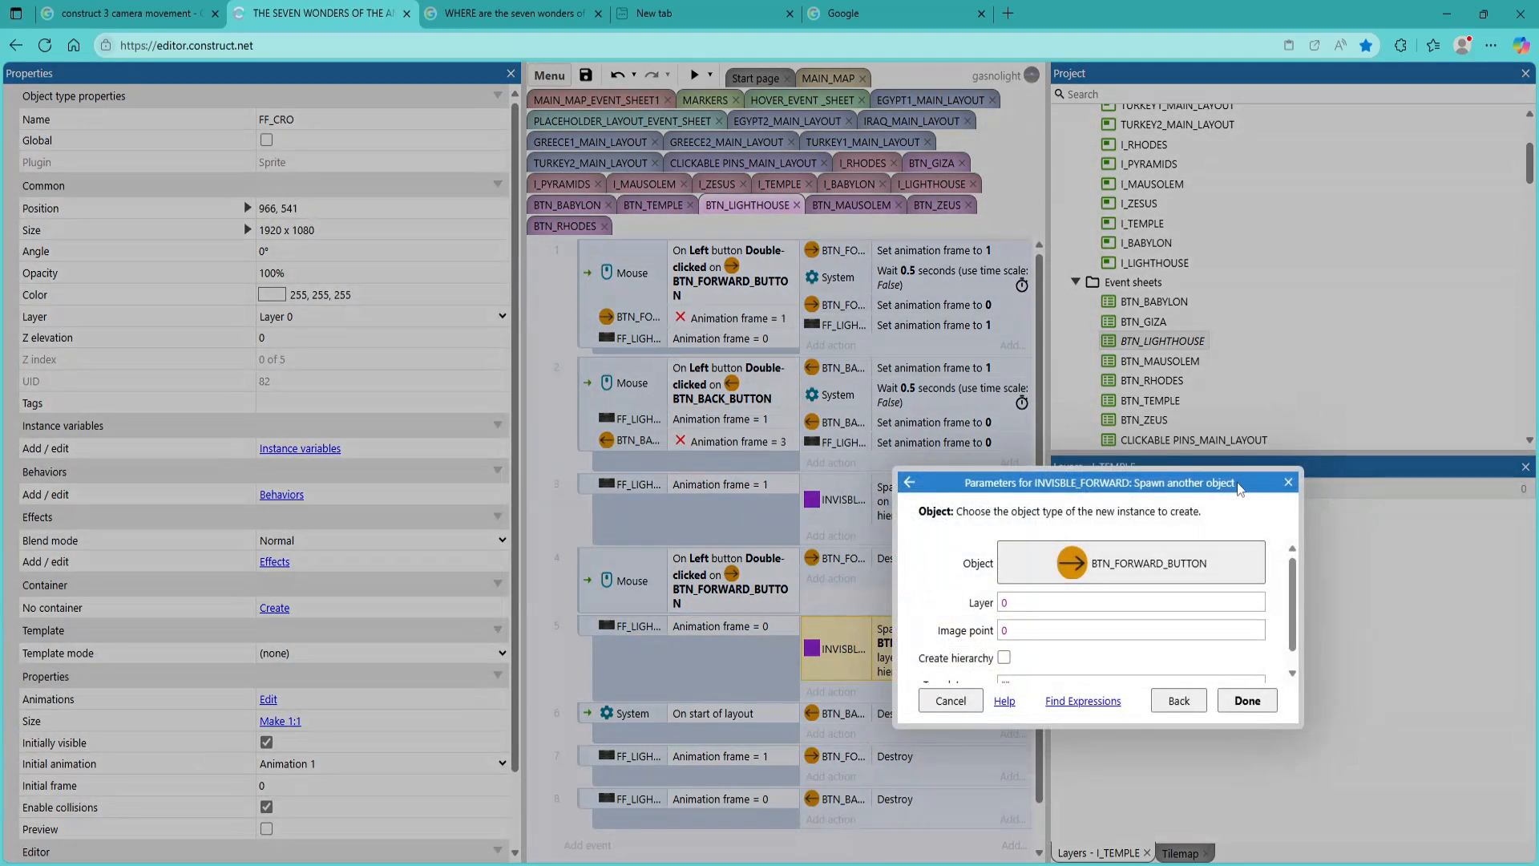
{"action": "left_click", "coordinate": [1288, 481]}
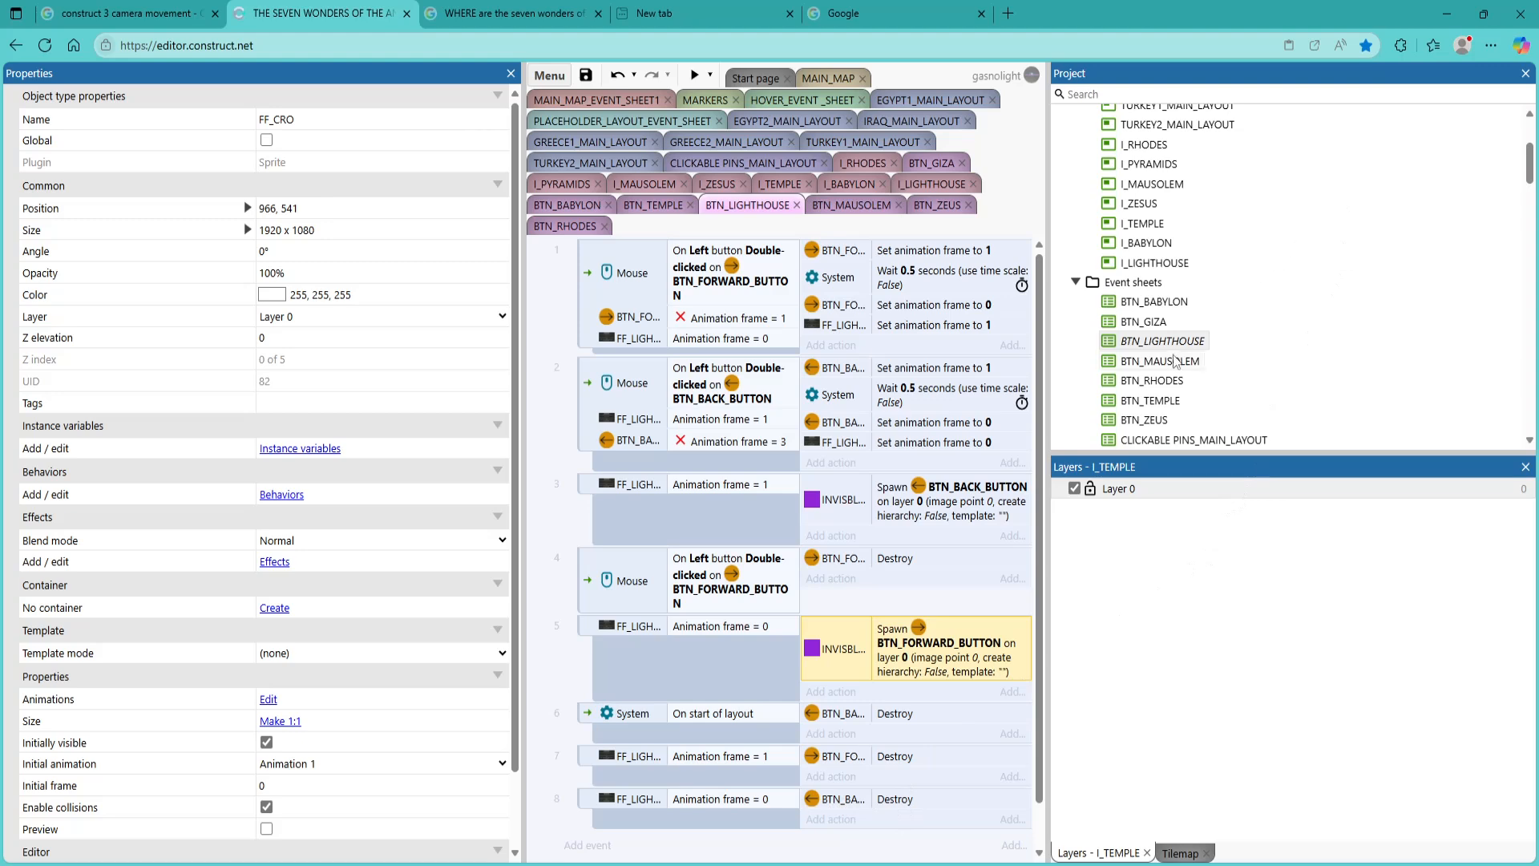
Open EGYPT1_MAIN_LAYOUT, preview it, test the FACTS tile and close the preview
{"action": "scroll", "coordinate": [1202, 340], "scroll_direction": "up", "scroll_amount": 1}
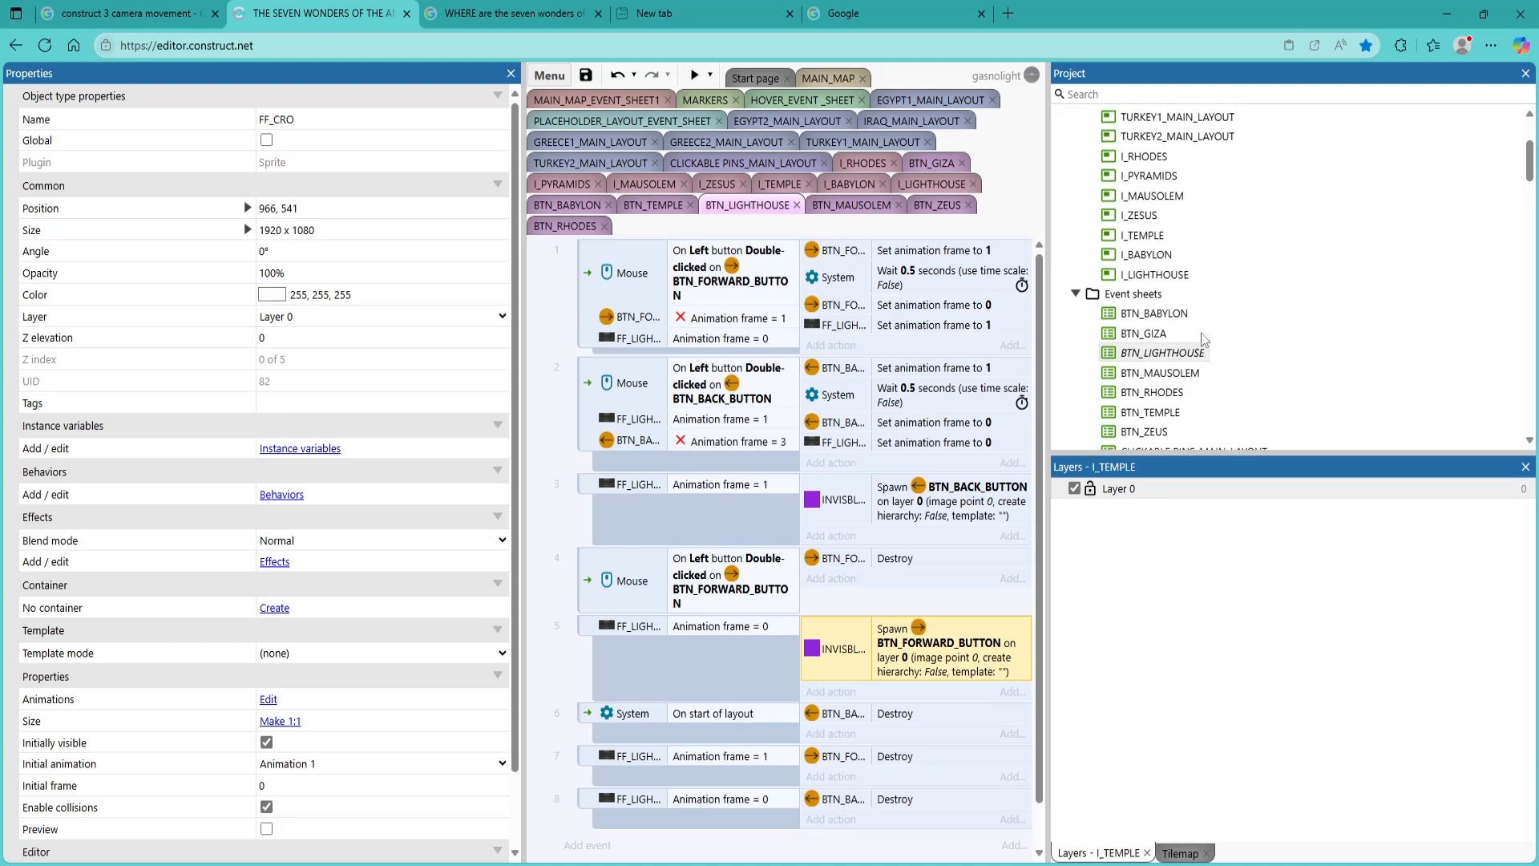
{"action": "scroll", "coordinate": [1202, 340], "scroll_direction": "up", "scroll_amount": 3}
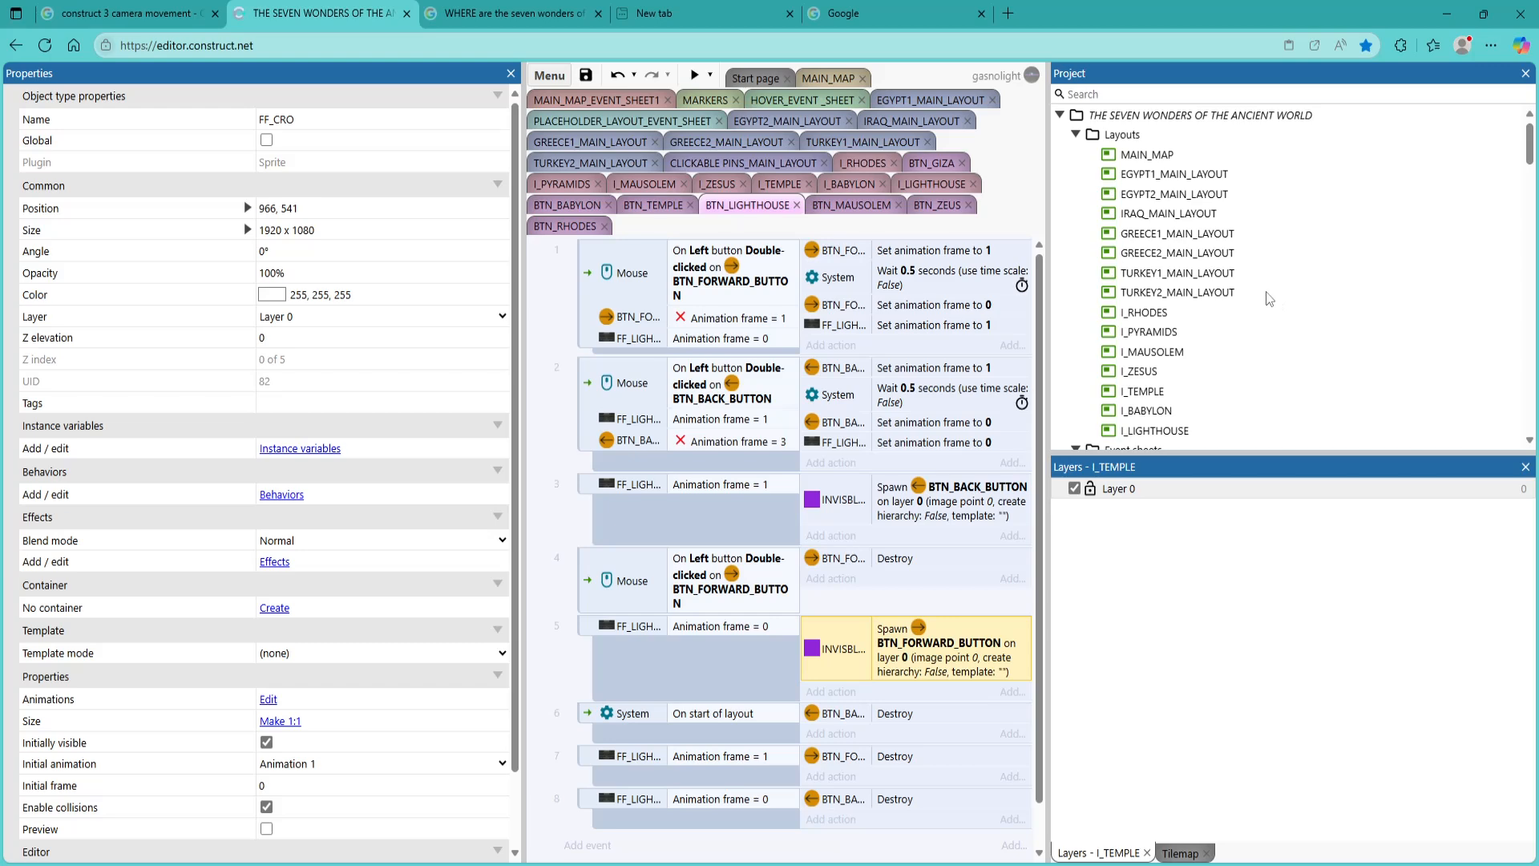
{"action": "double_click", "coordinate": [1157, 182]}
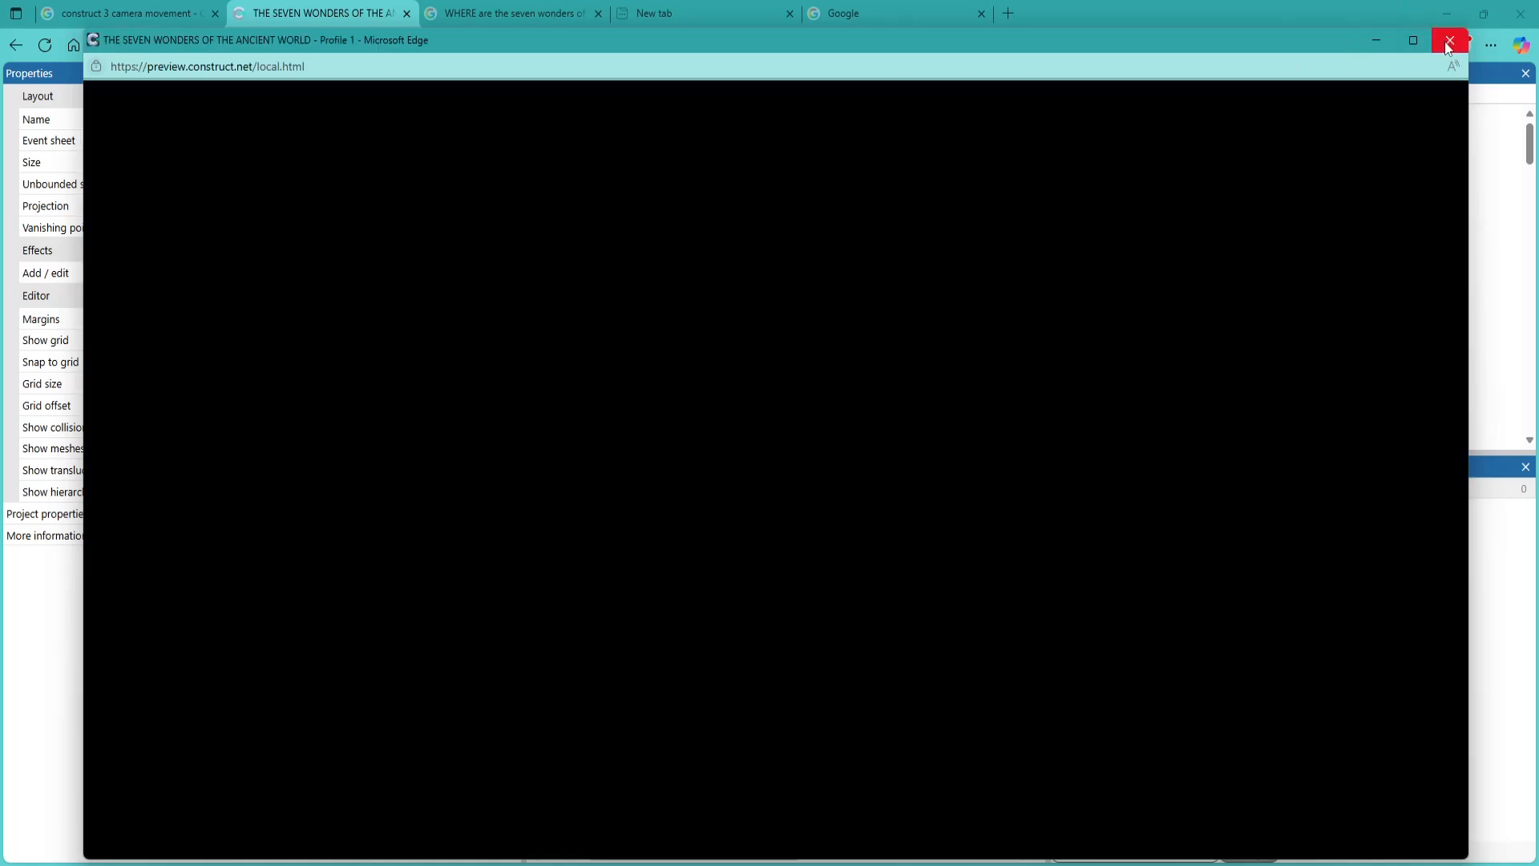
{"action": "left_click", "coordinate": [1450, 40]}
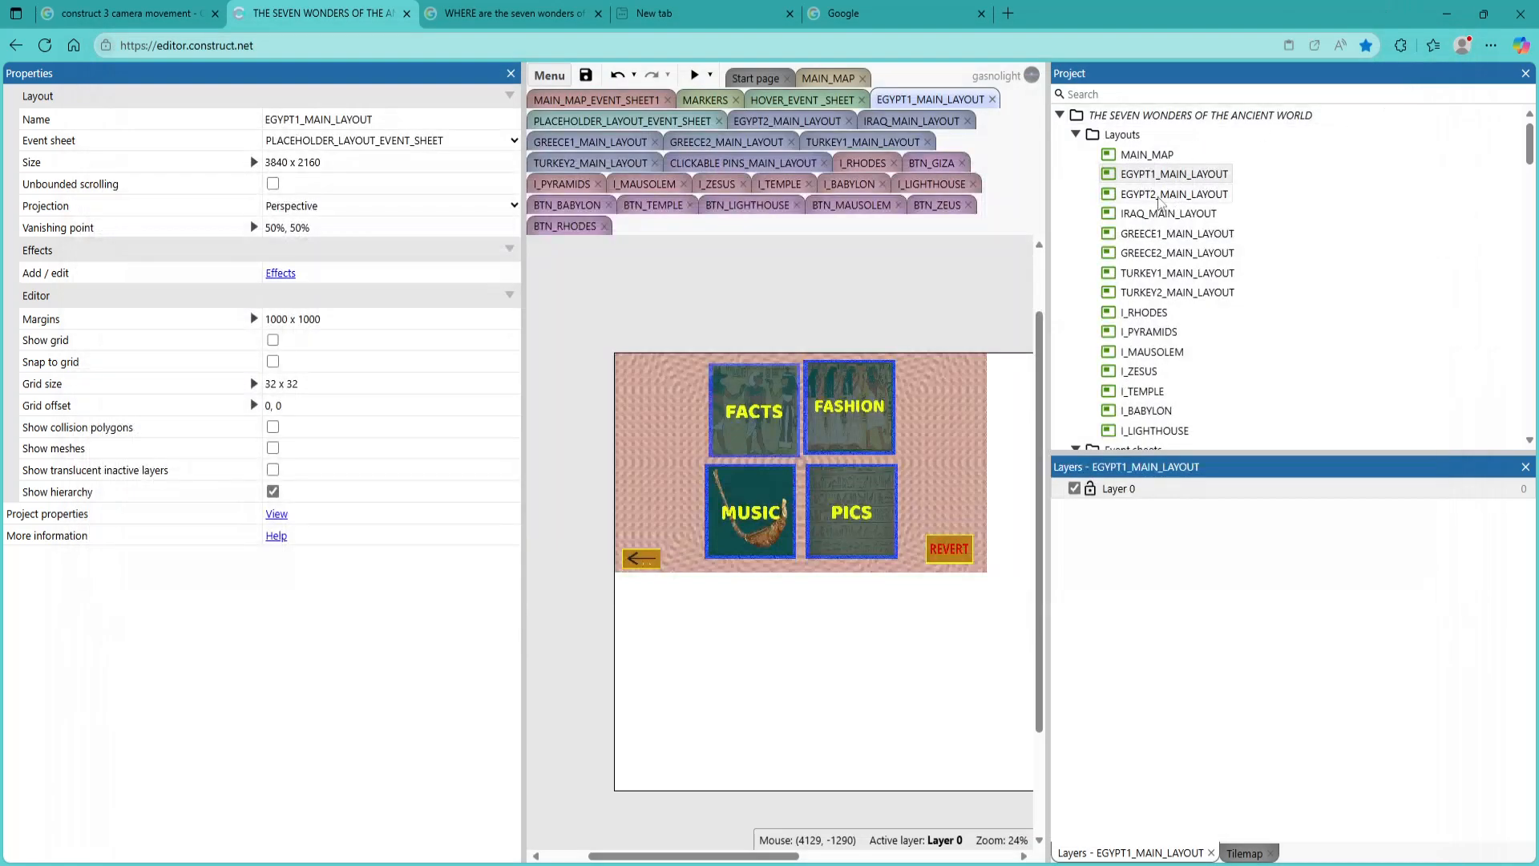
{"action": "left_click", "coordinate": [694, 74]}
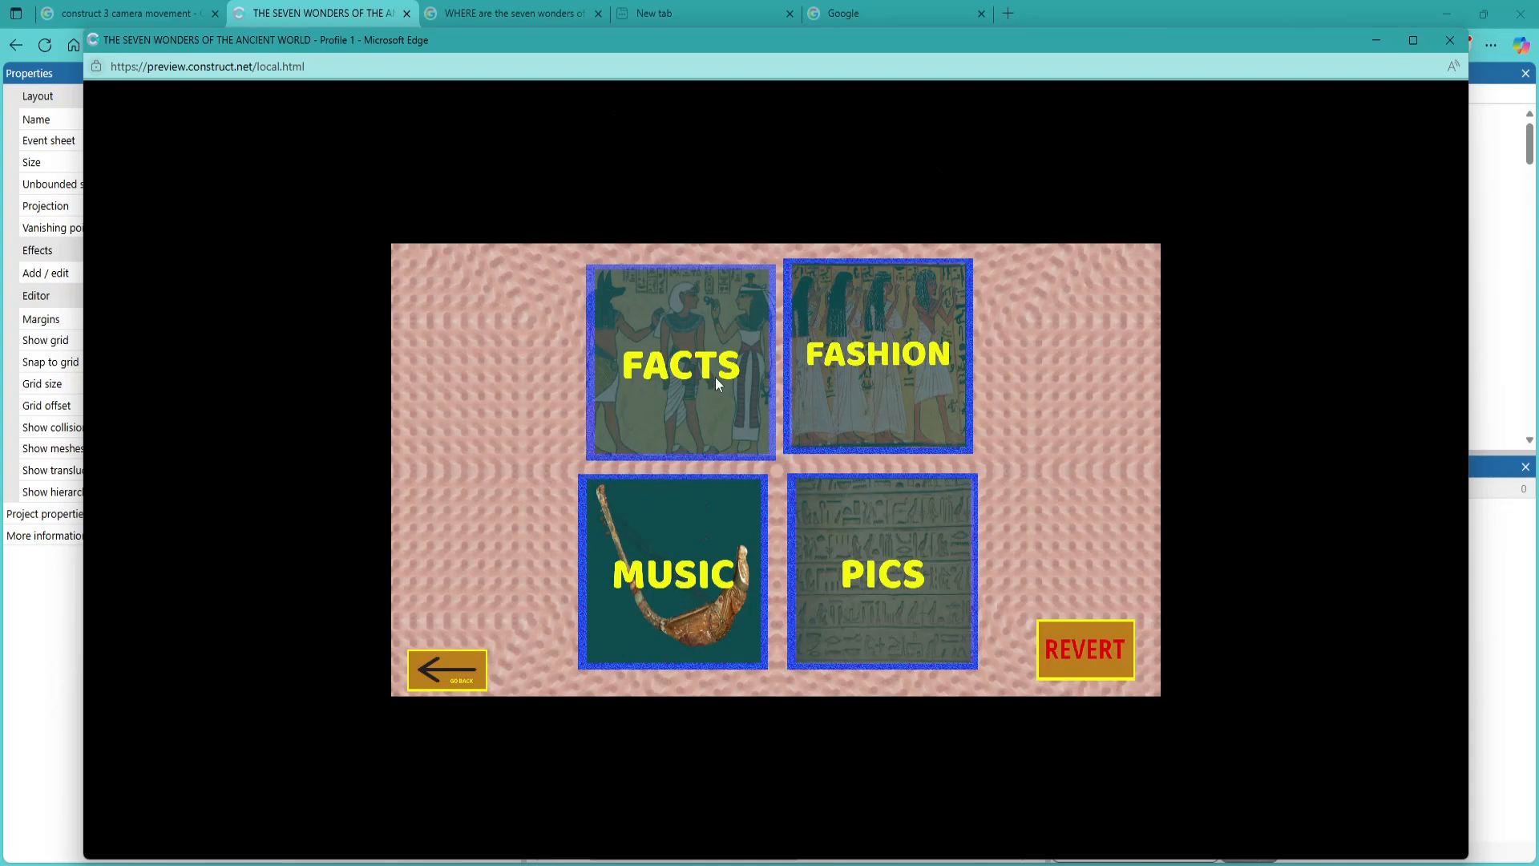
{"action": "left_click", "coordinate": [714, 377]}
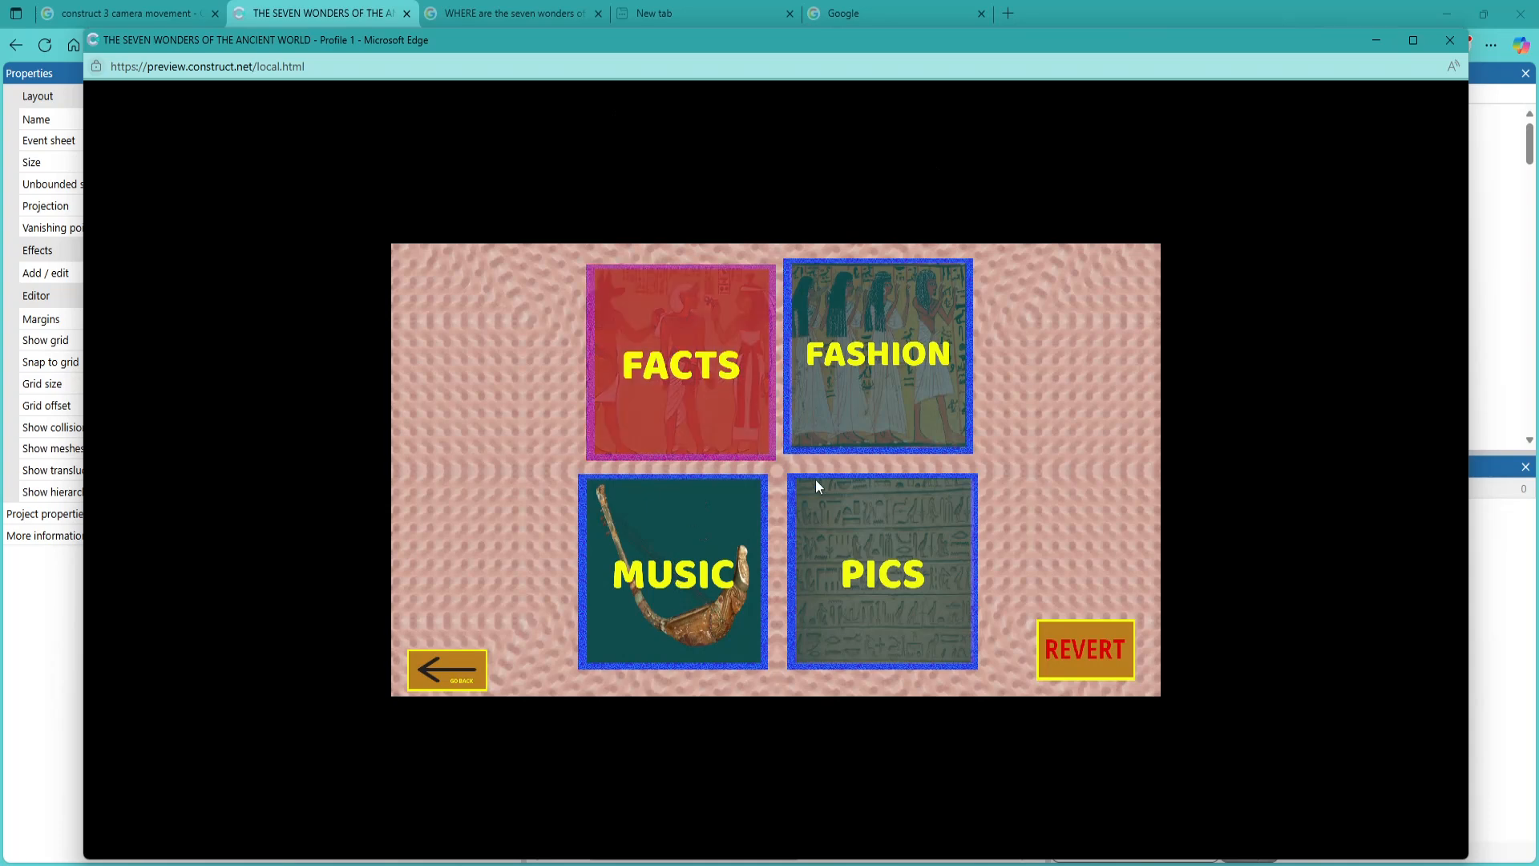
{"action": "left_click", "coordinate": [1449, 40]}
Open EGYPT2_MAIN_LAYOUT, preview it, test its FACTS tile and close the preview
{"action": "double_click", "coordinate": [1128, 195]}
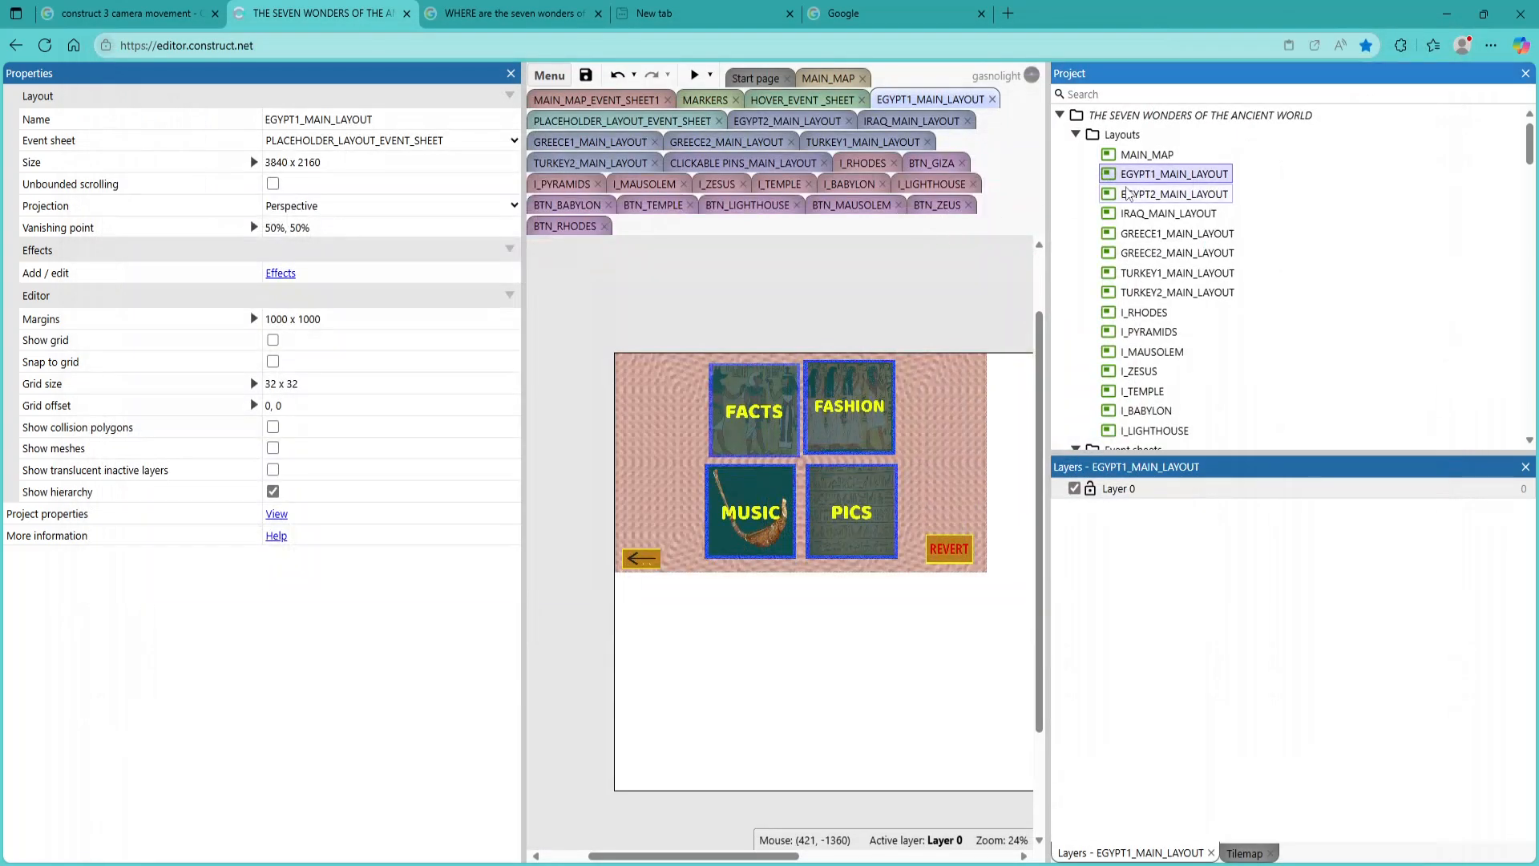
{"action": "left_click", "coordinate": [691, 78]}
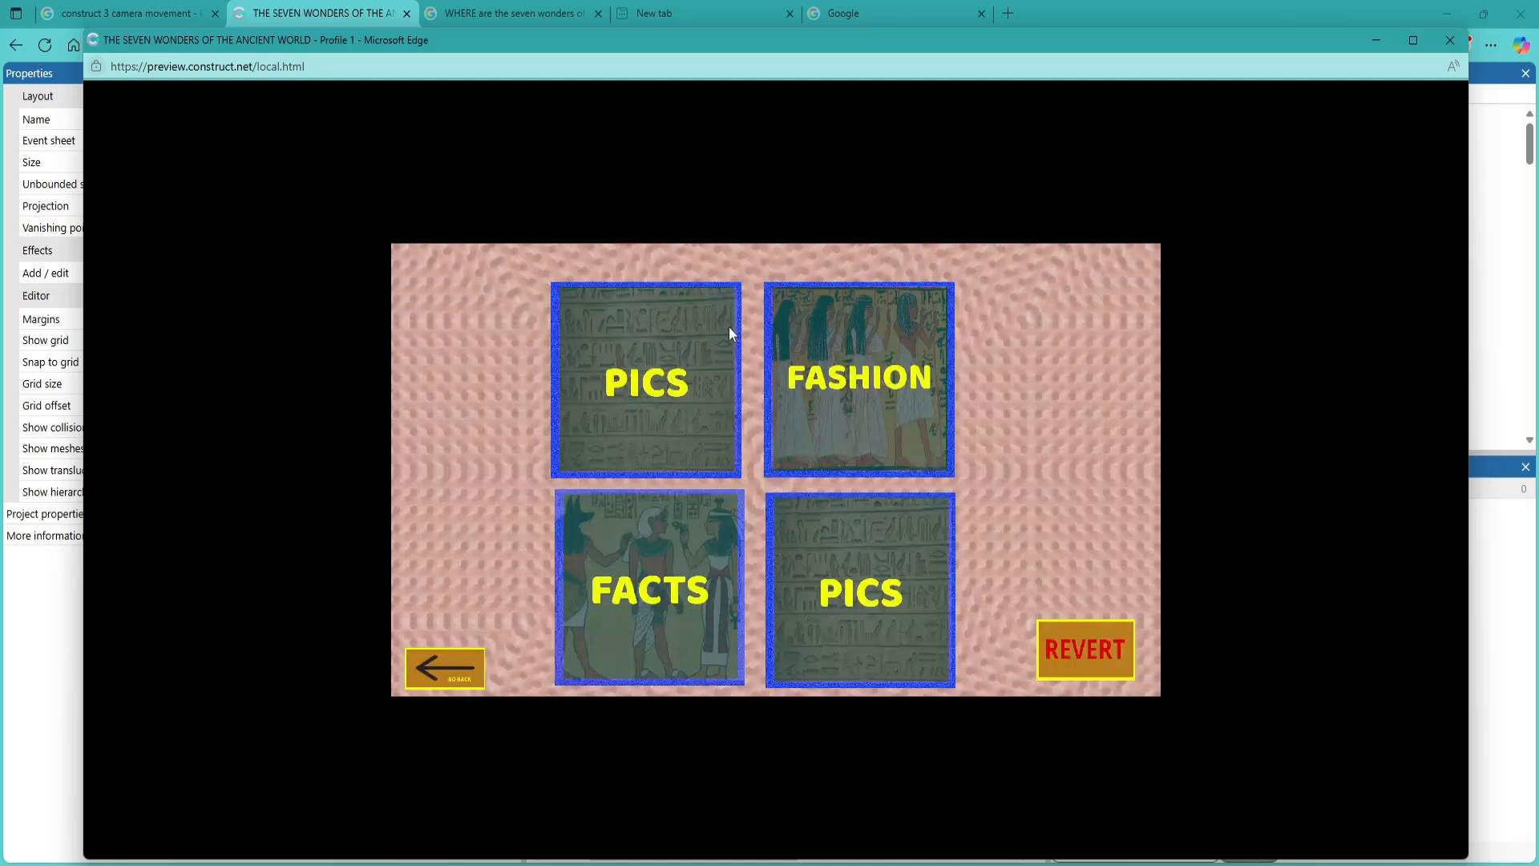
{"action": "left_click", "coordinate": [682, 593]}
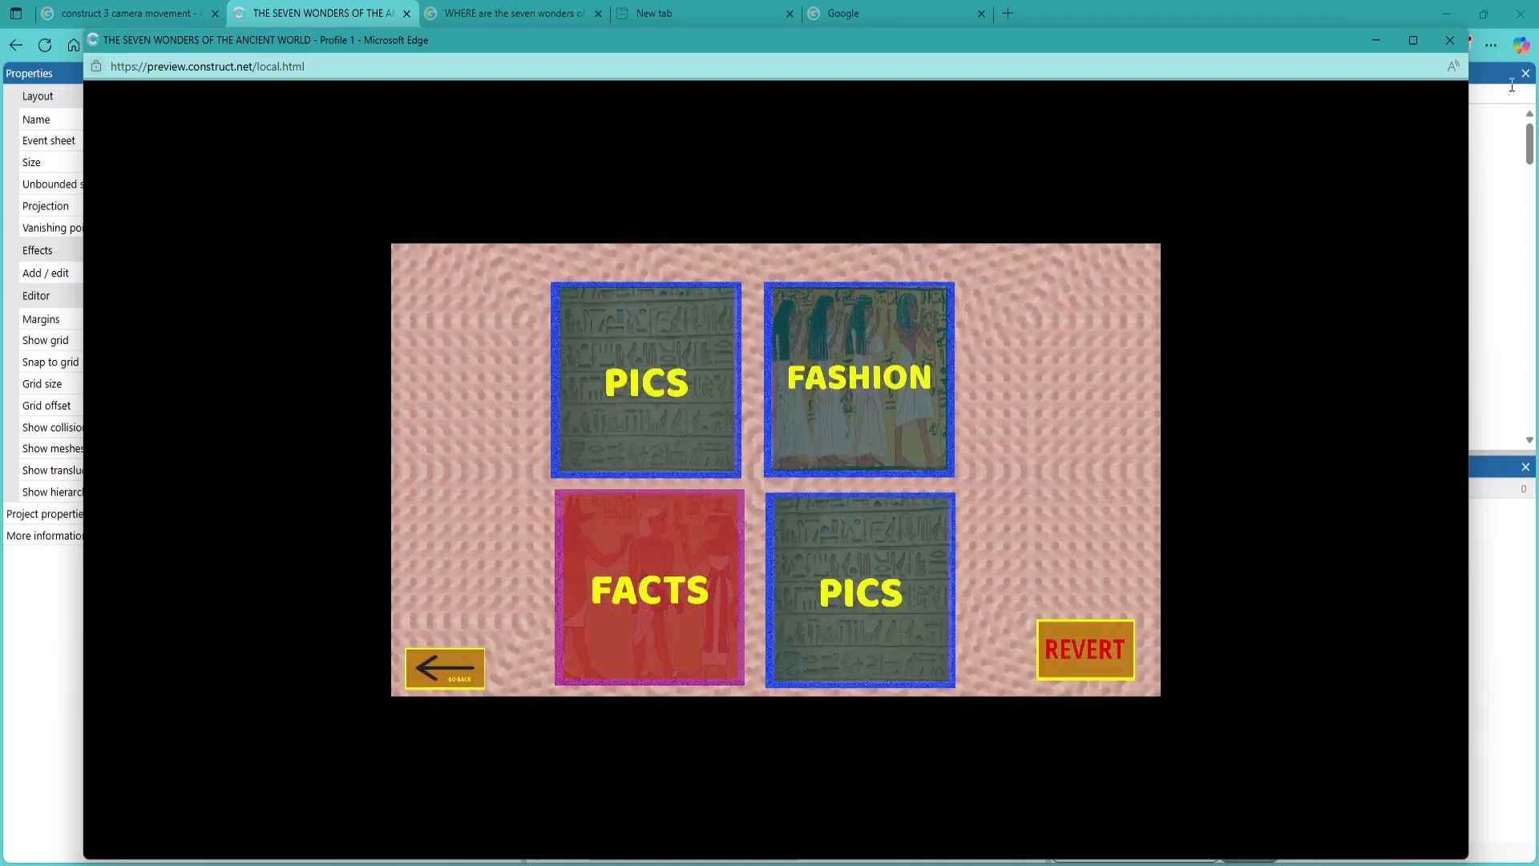
{"action": "left_click", "coordinate": [1453, 47]}
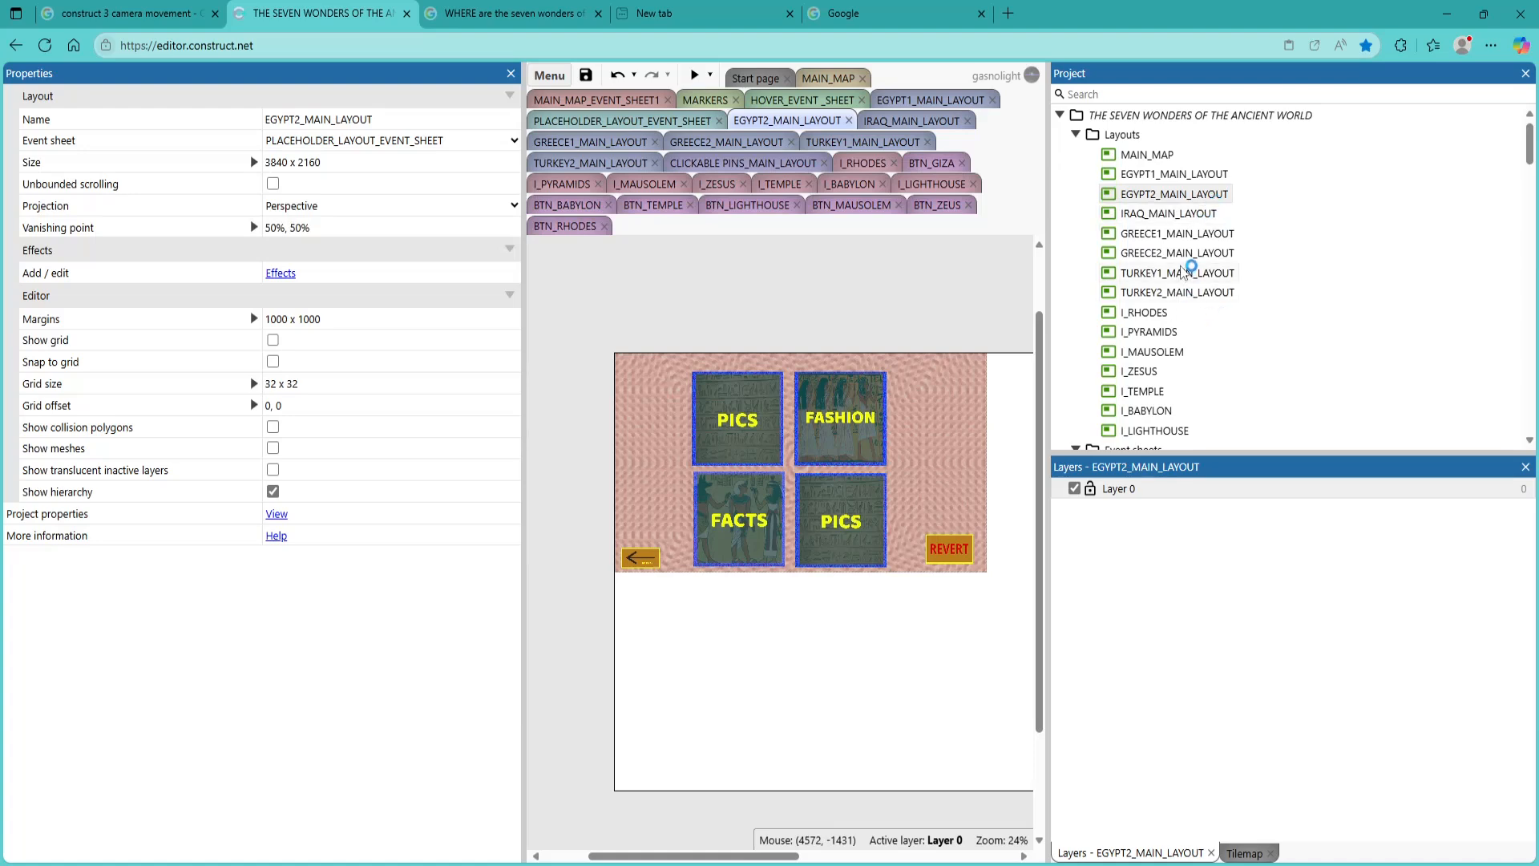
In the BTN_GIZA event sheet, delete the first event's action that sets the FF_GIZA animation frame to 1
{"action": "scroll", "coordinate": [1160, 332], "scroll_direction": "down", "scroll_amount": 1}
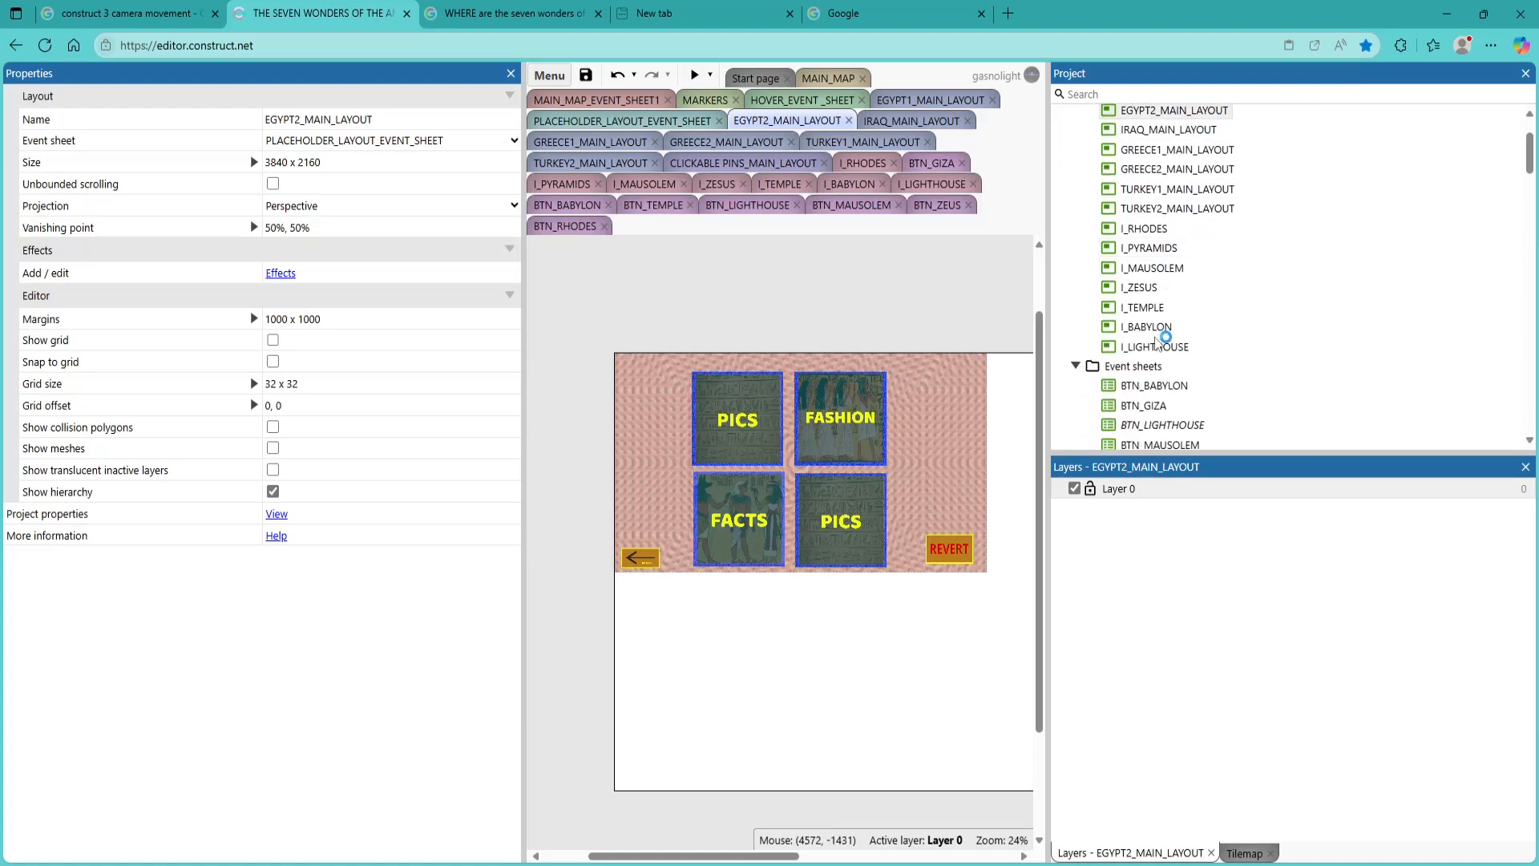
{"action": "scroll", "coordinate": [1160, 341], "scroll_direction": "down", "scroll_amount": 3}
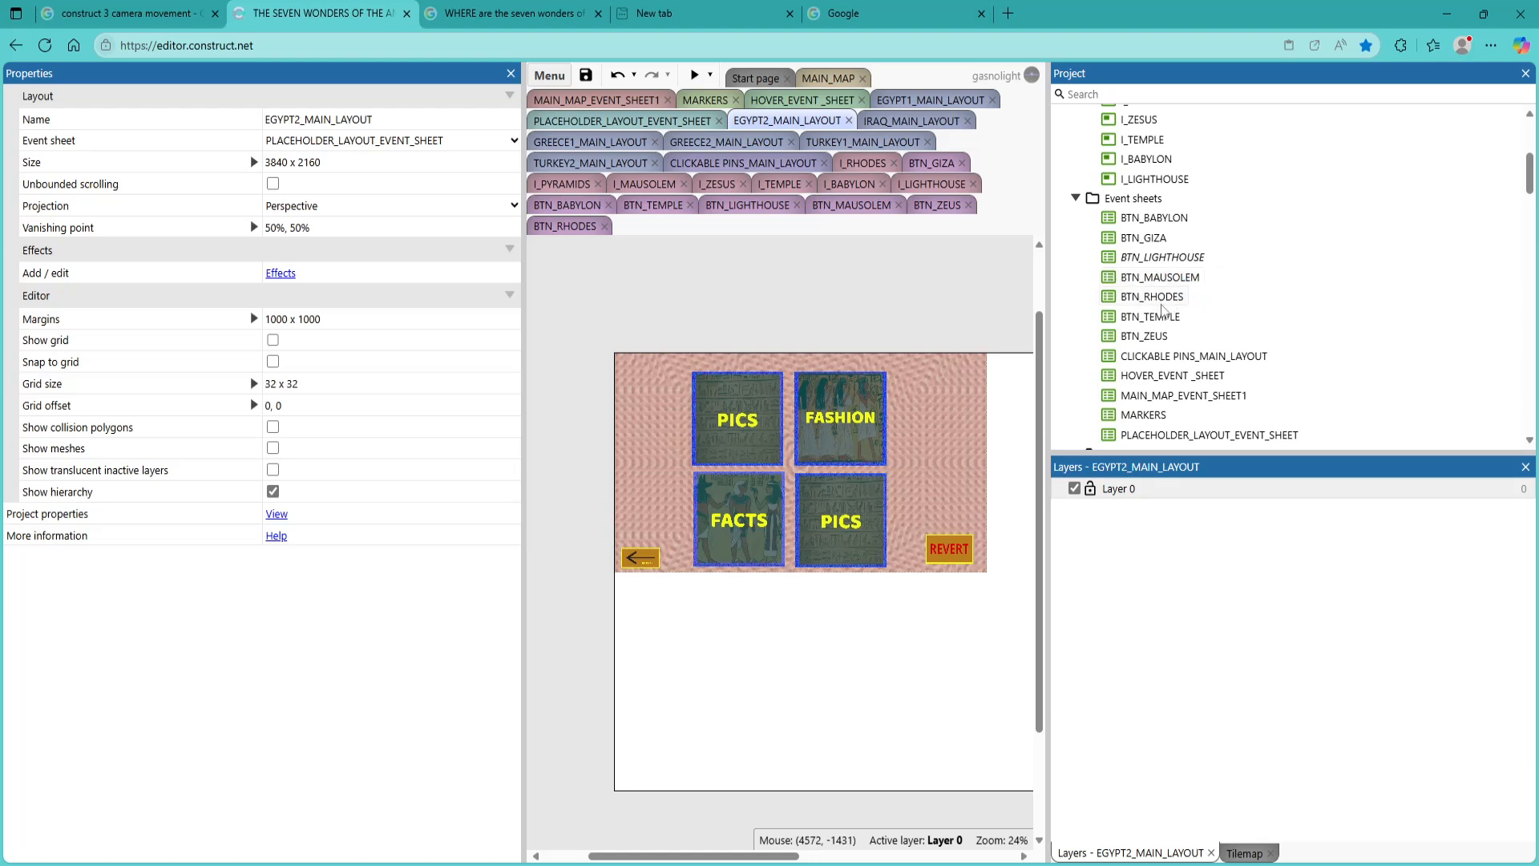
{"action": "scroll", "coordinate": [1176, 325], "scroll_direction": "down", "scroll_amount": 1}
{"action": "scroll", "coordinate": [1176, 325], "scroll_direction": "up", "scroll_amount": 1}
{"action": "double_click", "coordinate": [1159, 239]}
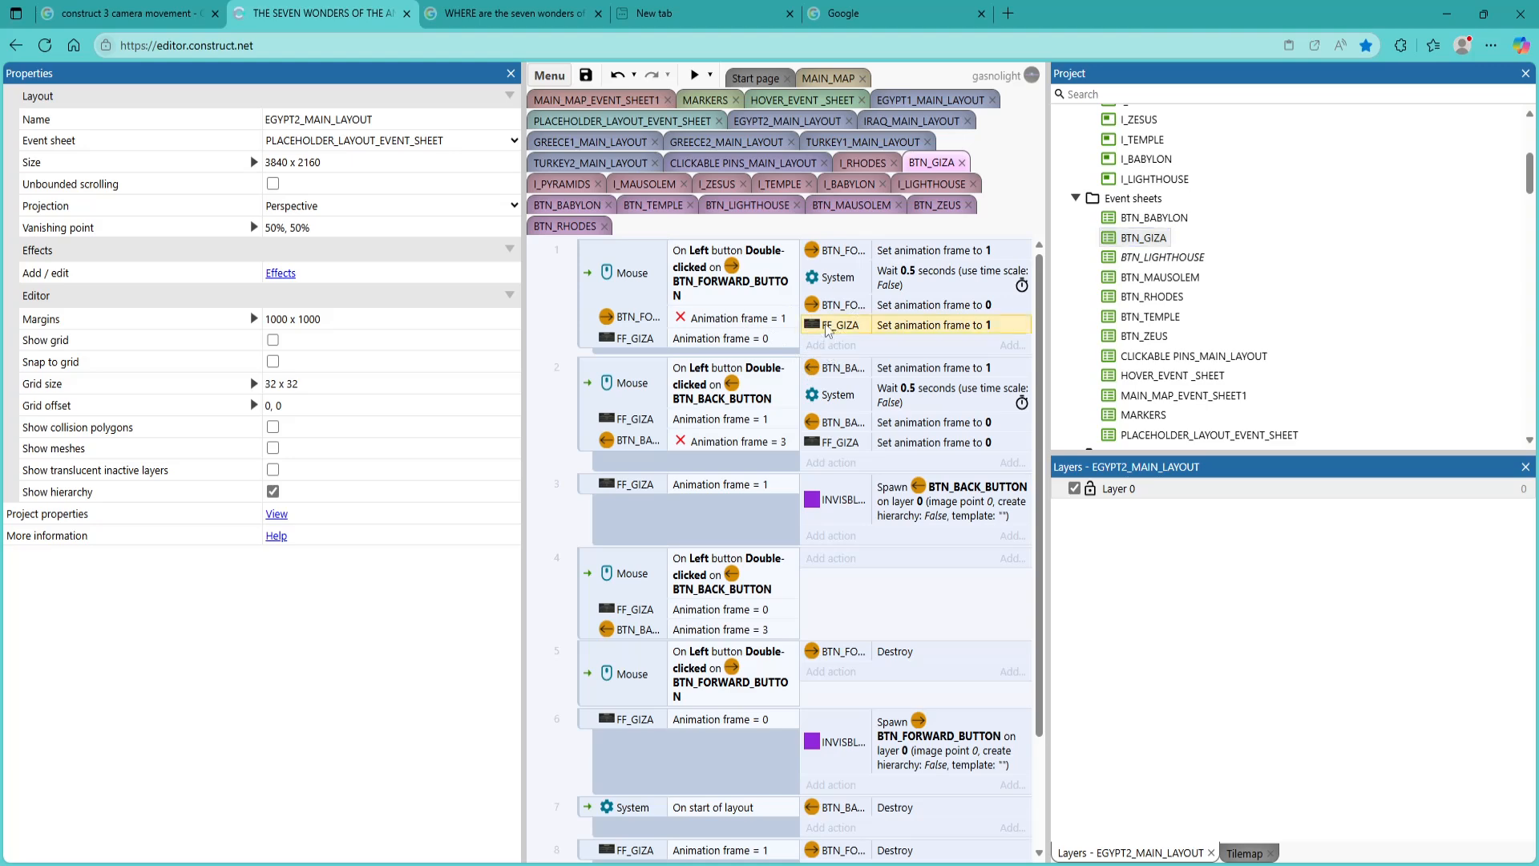
{"action": "right_click", "coordinate": [826, 324]}
{"action": "left_click", "coordinate": [866, 587]}
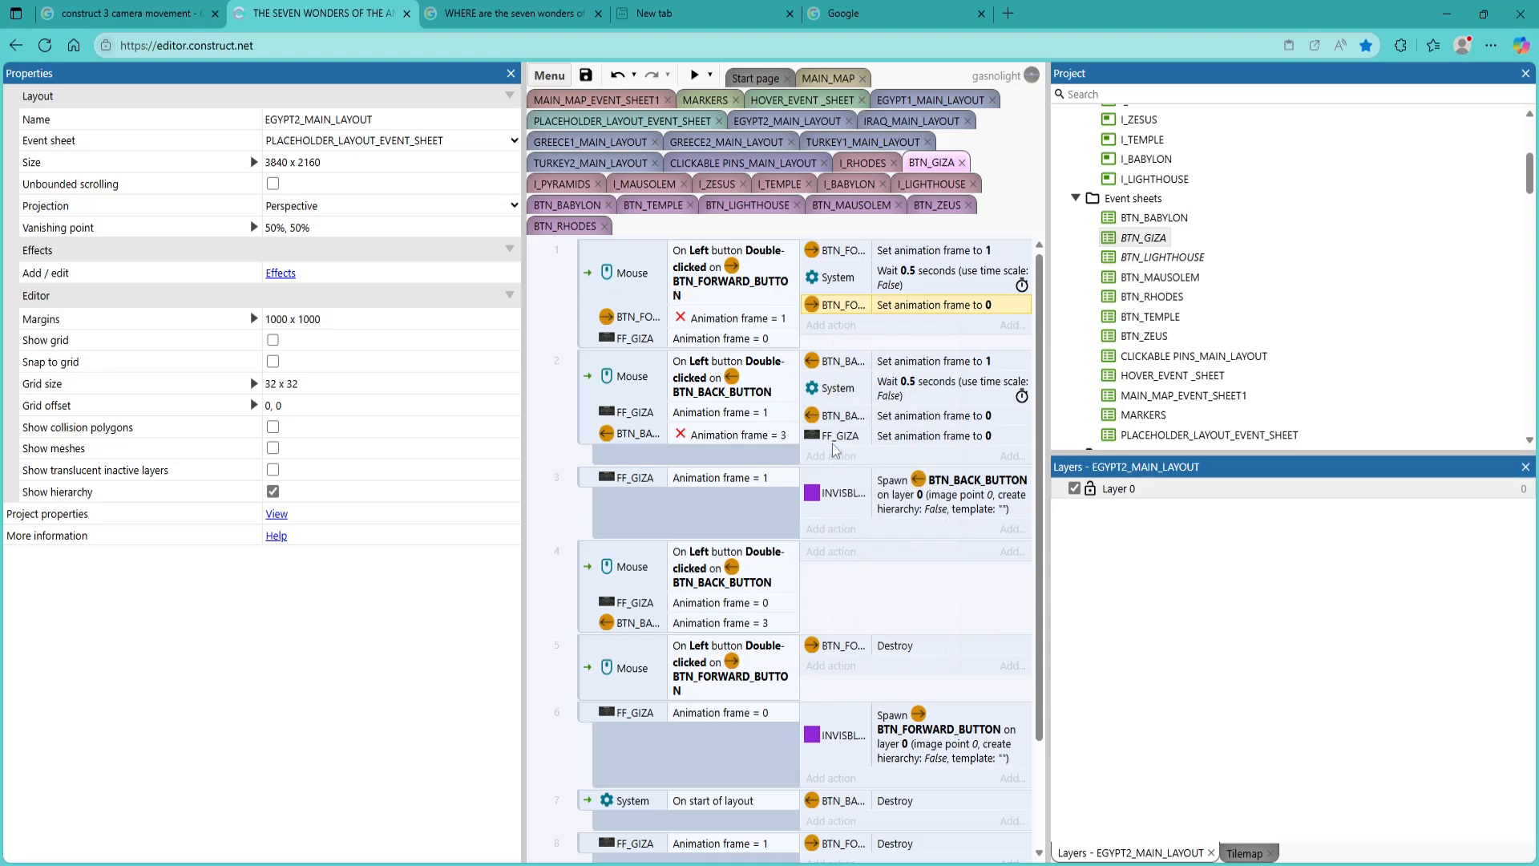
Add a System "Go to layout" action targeting EGYPT1_MAIN_LAYOUT to the first event of the BTN_GIZA sheet
{"action": "left_click", "coordinate": [827, 327]}
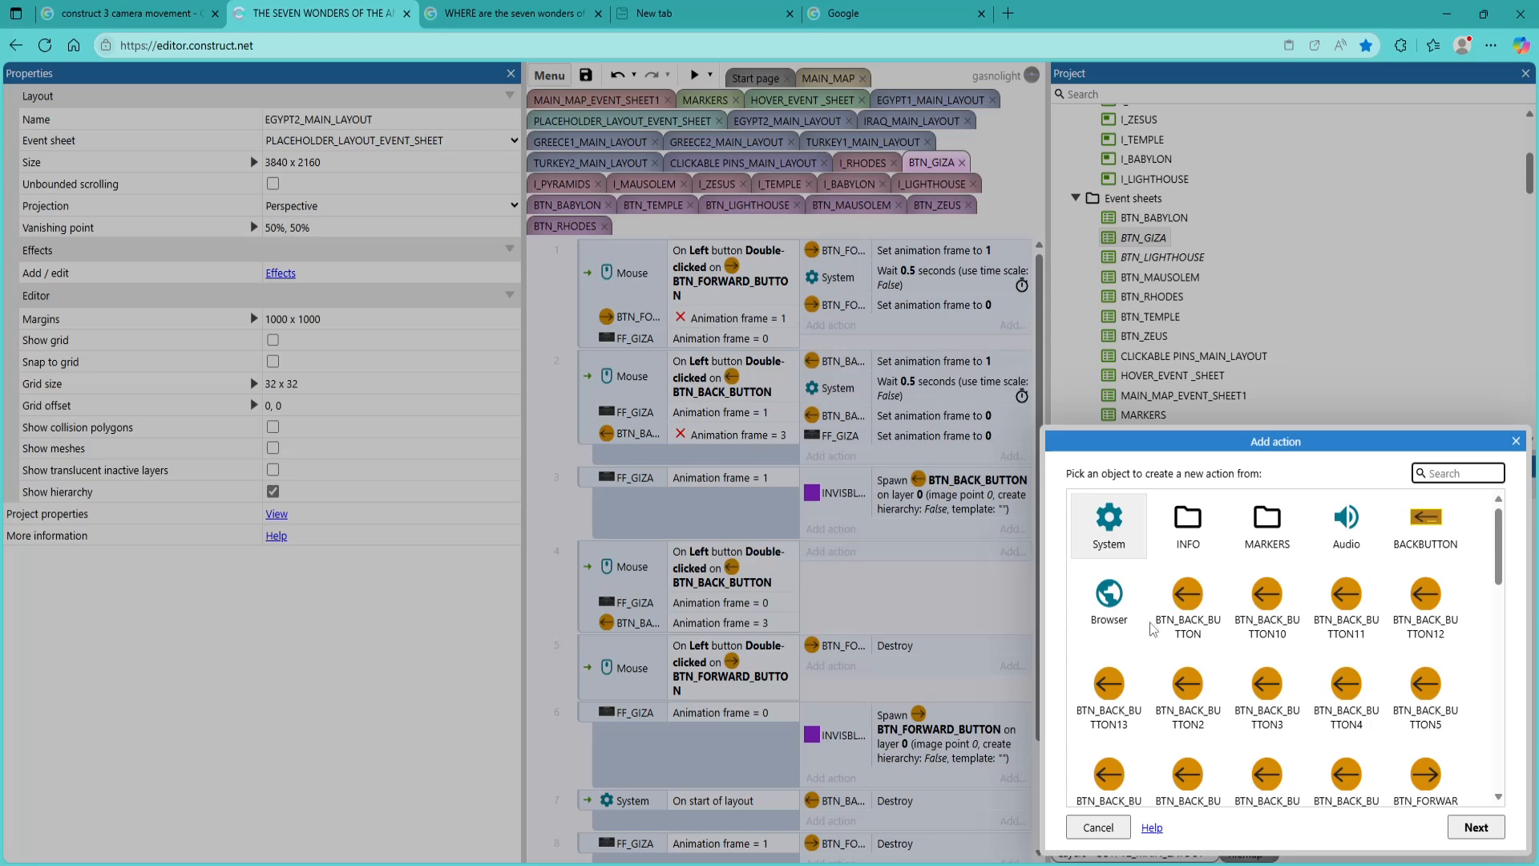
{"action": "double_click", "coordinate": [1109, 525]}
{"action": "scroll", "coordinate": [1162, 621], "scroll_direction": "down", "scroll_amount": 2}
{"action": "scroll", "coordinate": [1163, 618], "scroll_direction": "down", "scroll_amount": 5}
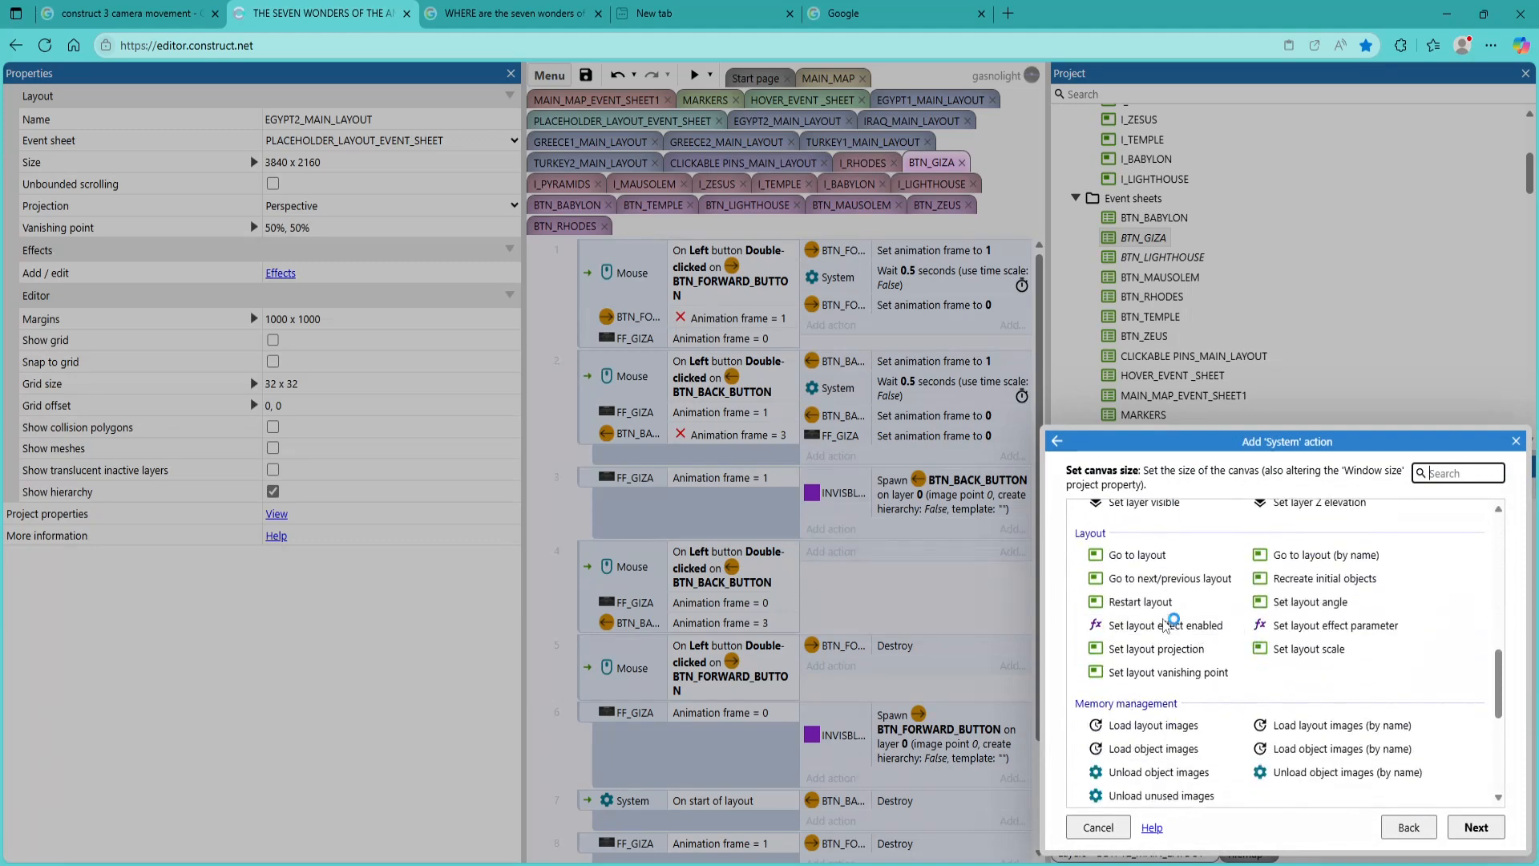
{"action": "double_click", "coordinate": [1151, 556]}
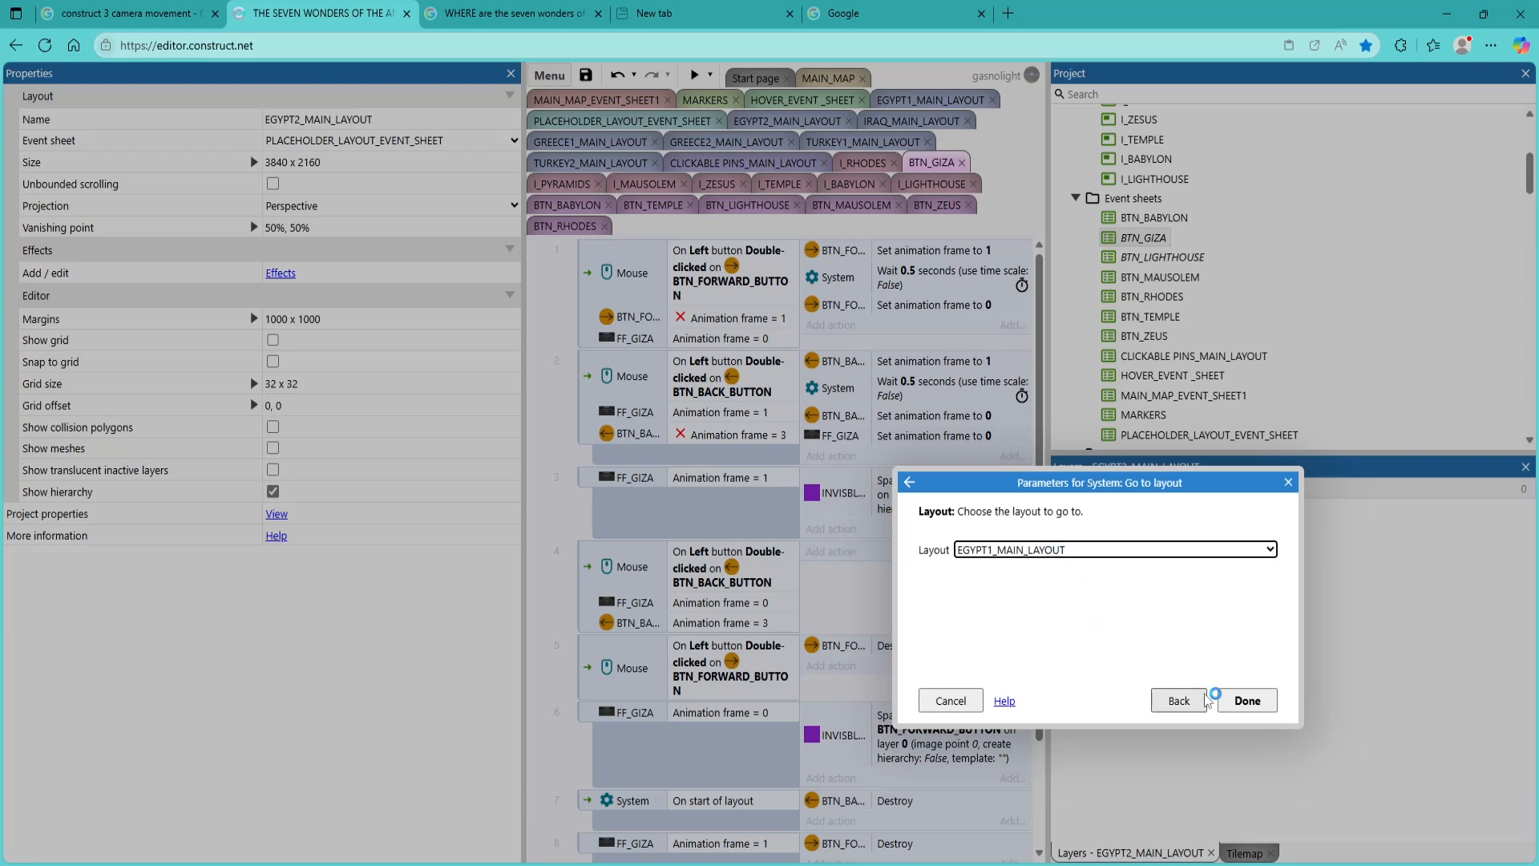
{"action": "left_click", "coordinate": [1259, 707]}
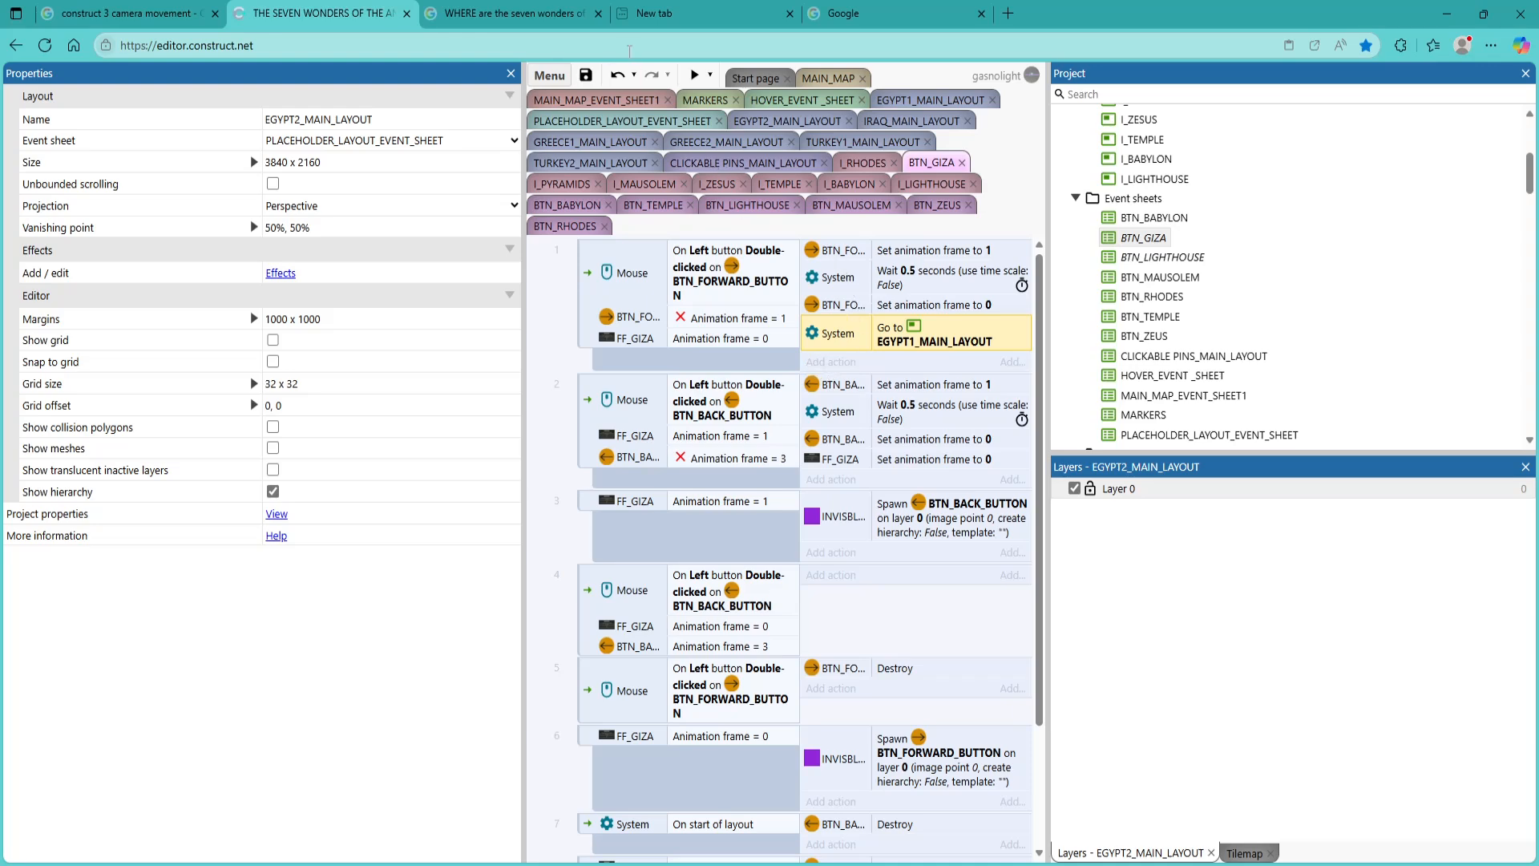
Preview the project again, test the FACTS tile on the second Egypt layout and close the preview
{"action": "left_click", "coordinate": [693, 76]}
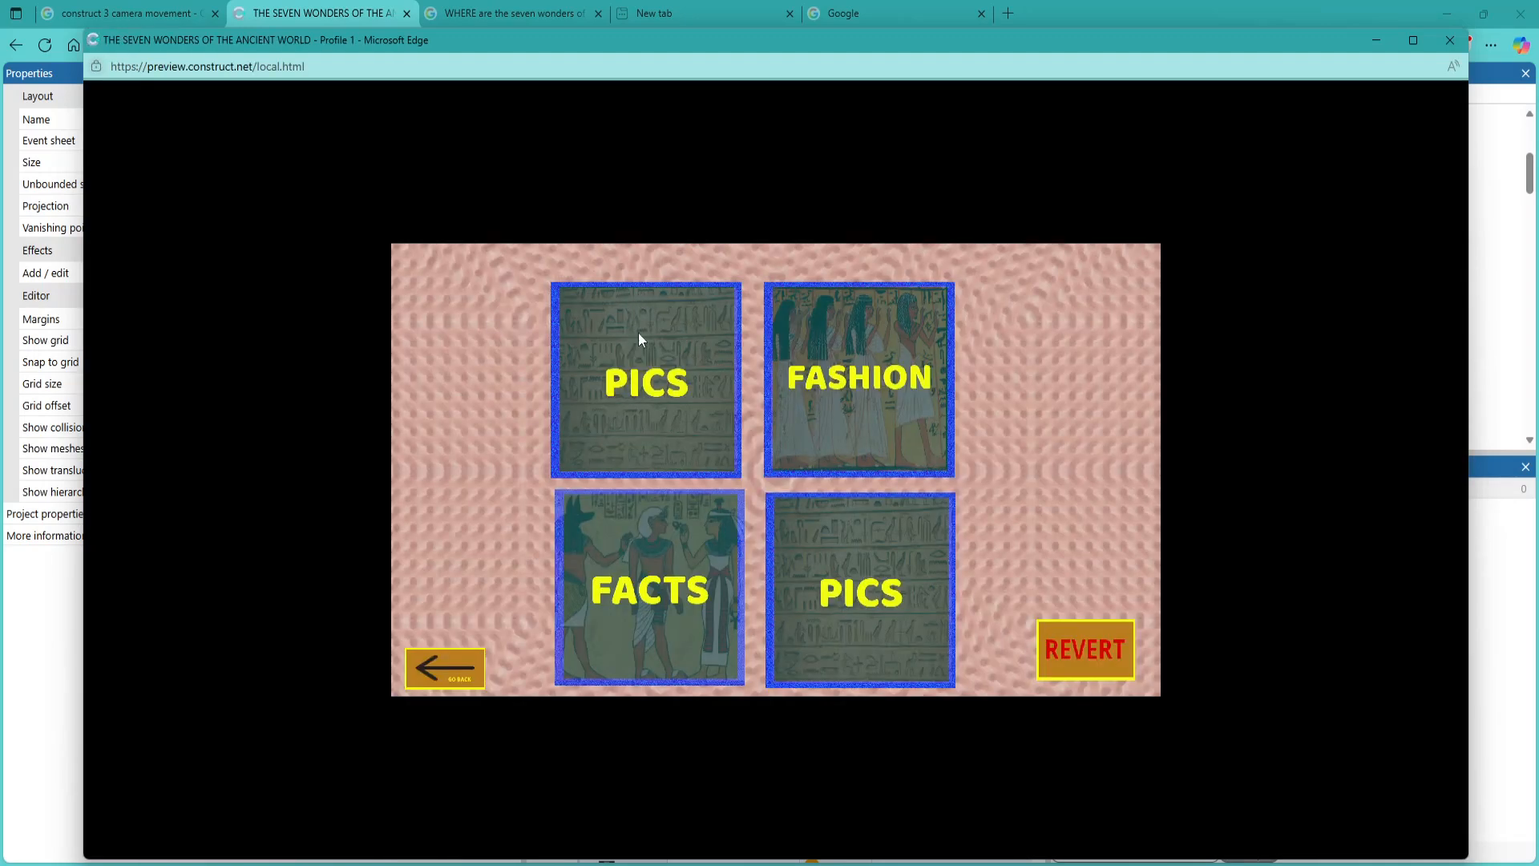
{"action": "left_click", "coordinate": [644, 601]}
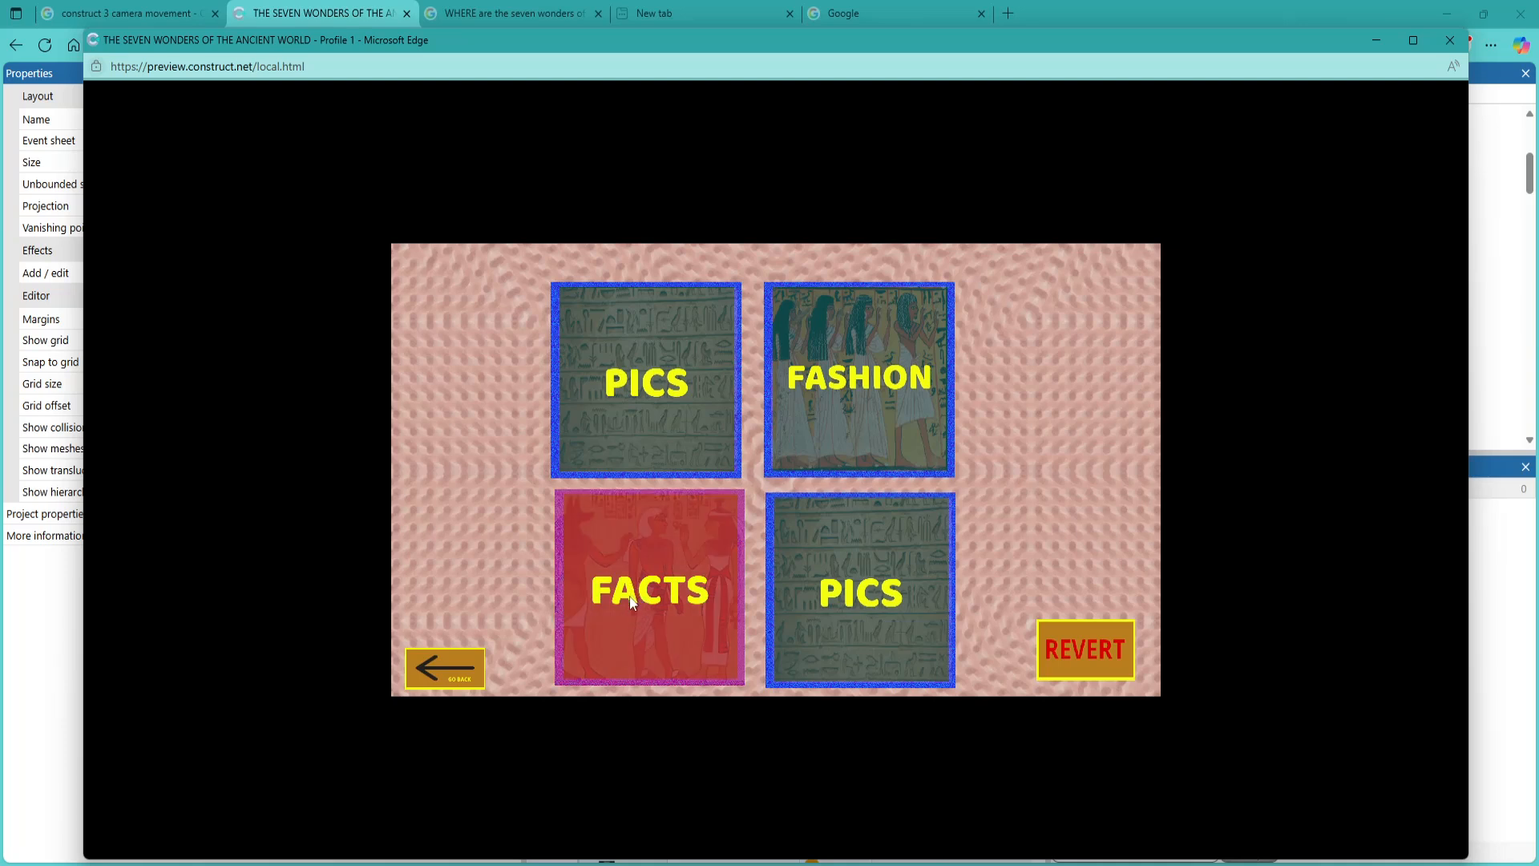
{"action": "left_click", "coordinate": [1447, 46]}
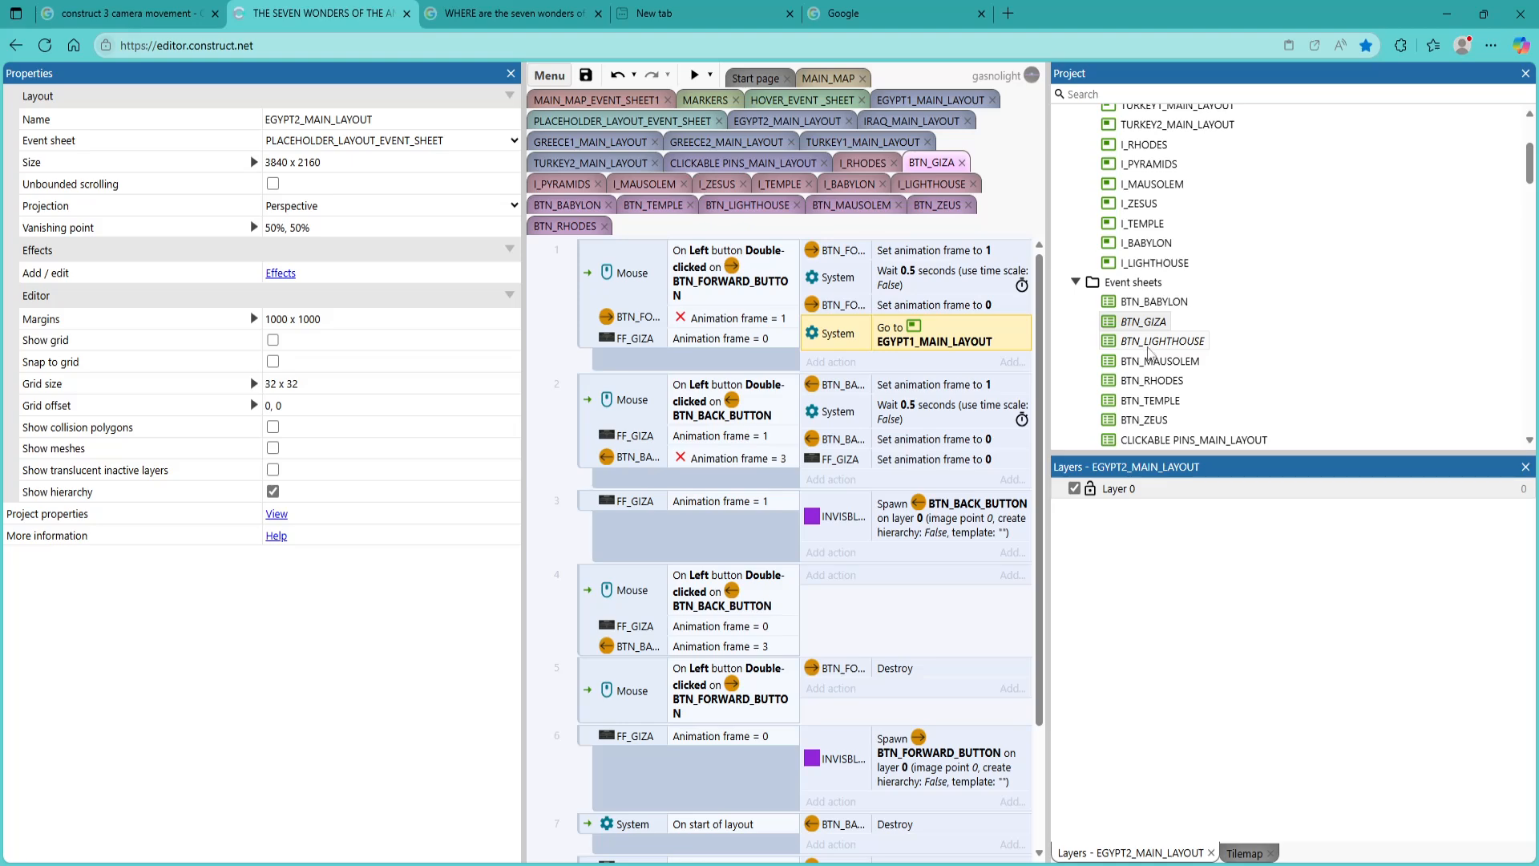
View the BTN_LIGHTHOUSE event sheet and run another preview of the project
{"action": "double_click", "coordinate": [1150, 346]}
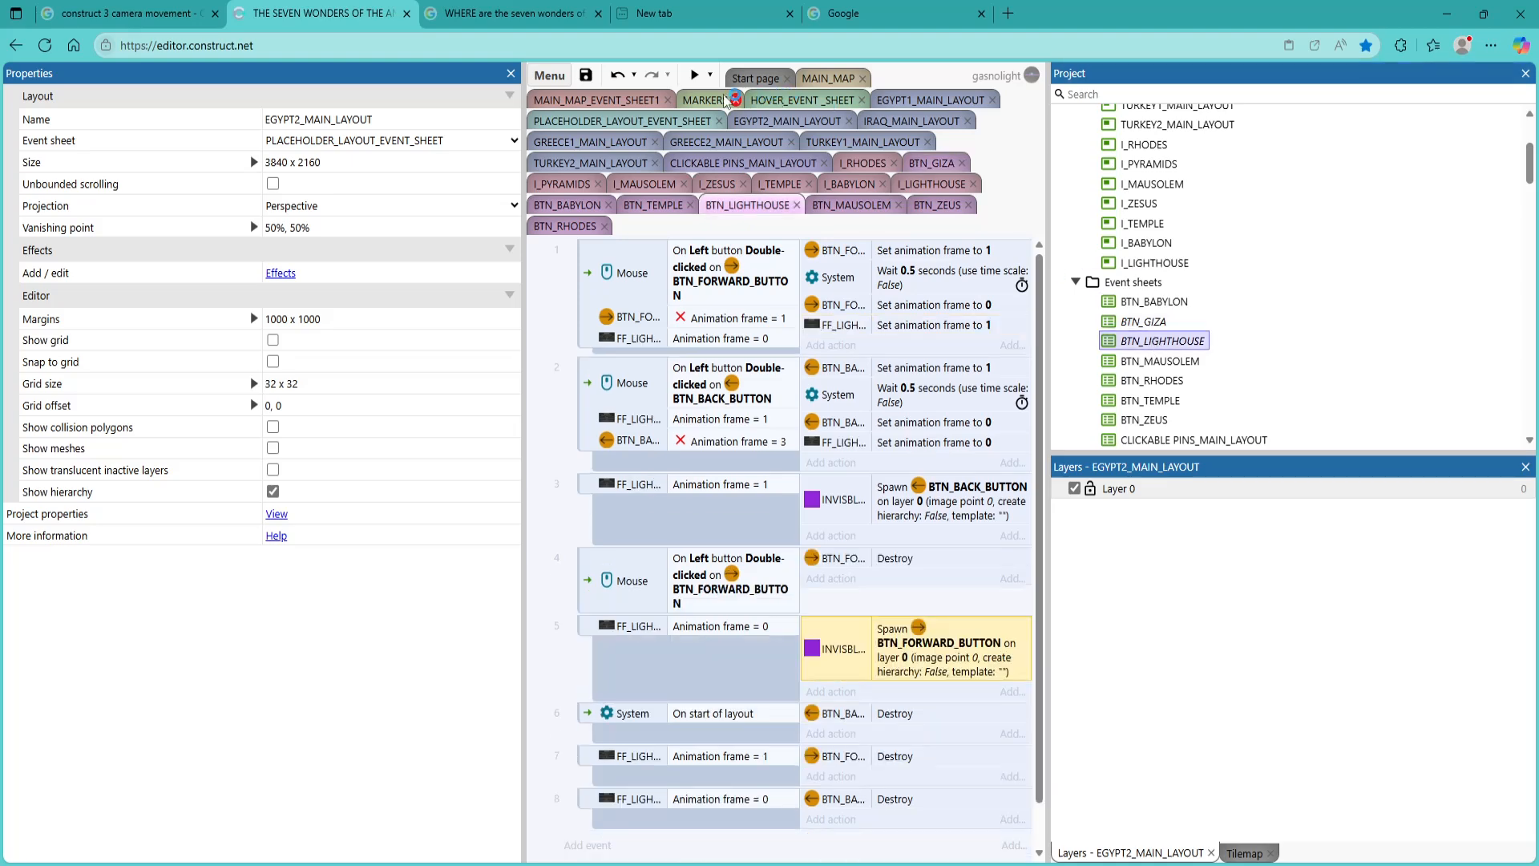
{"action": "left_click", "coordinate": [694, 75]}
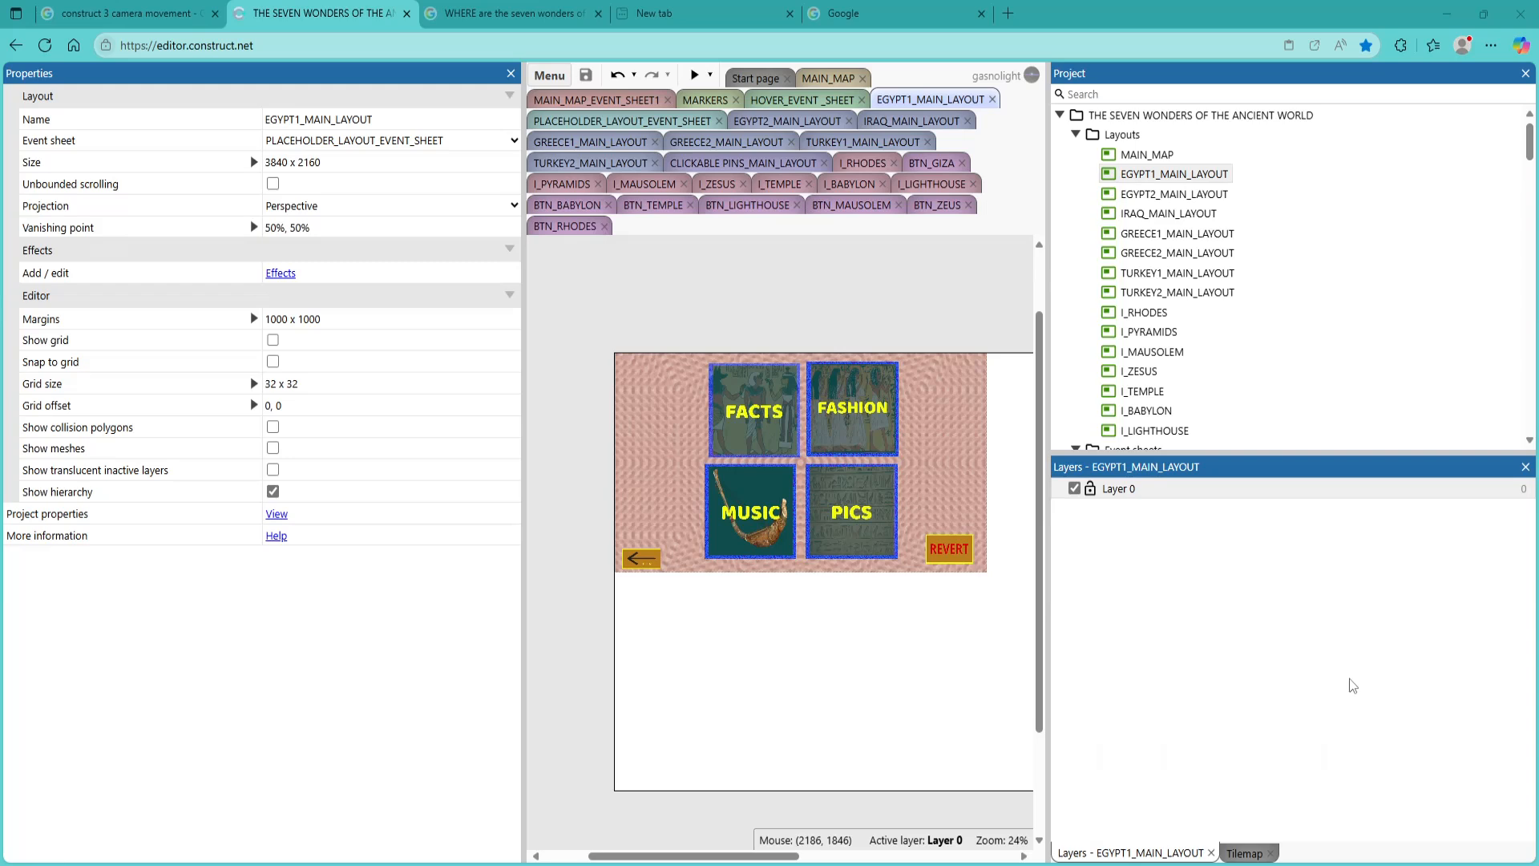
Examine the BTN_GIZA, BTN_LIGHTHOUSE, BTN_BABYLON, BTN_MAUSOLEM, BTN_RHODES, BTN_TEMPLE and BTN_ZEUS event sheets for their button conditions and actions
{"action": "mouse_move", "coordinate": [647, 864]}
{"action": "scroll", "coordinate": [1147, 330], "scroll_direction": "down", "scroll_amount": 3}
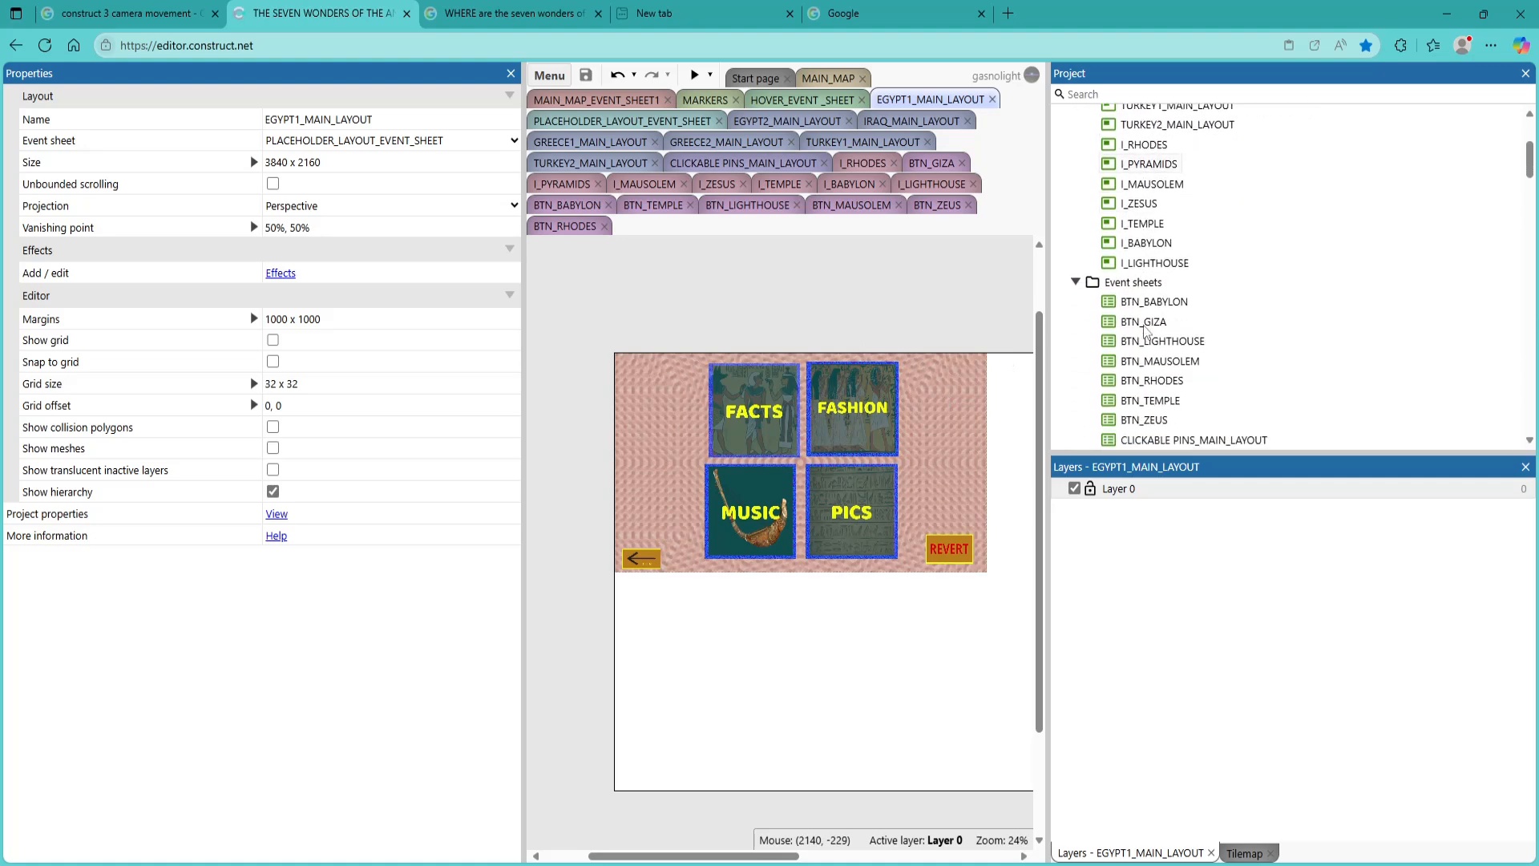
{"action": "scroll", "coordinate": [1146, 330], "scroll_direction": "down", "scroll_amount": 1}
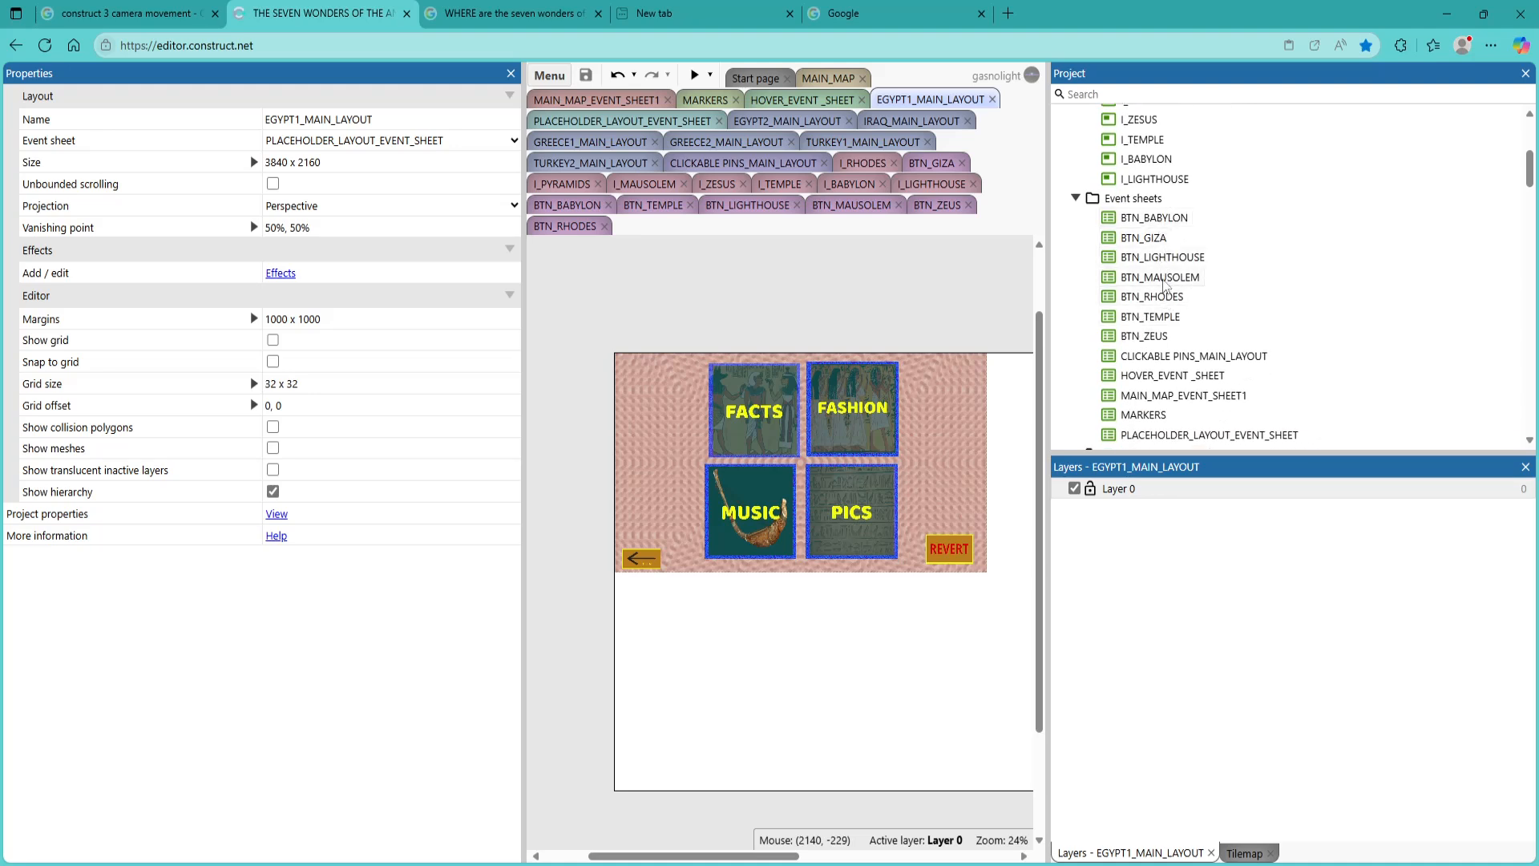
{"action": "double_click", "coordinate": [1146, 238]}
{"action": "double_click", "coordinate": [1157, 258]}
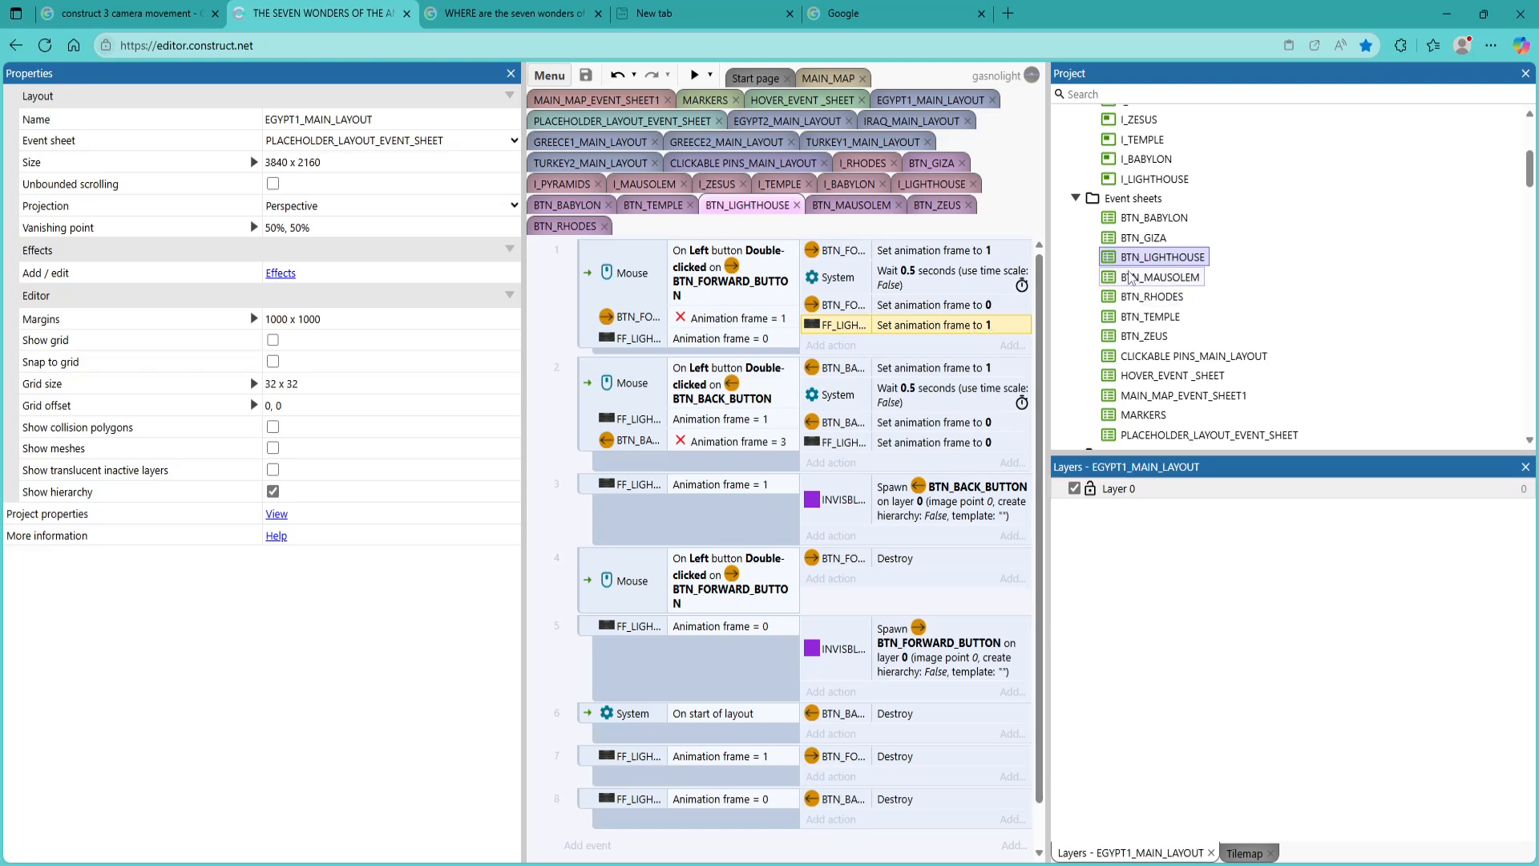
{"action": "double_click", "coordinate": [1135, 220]}
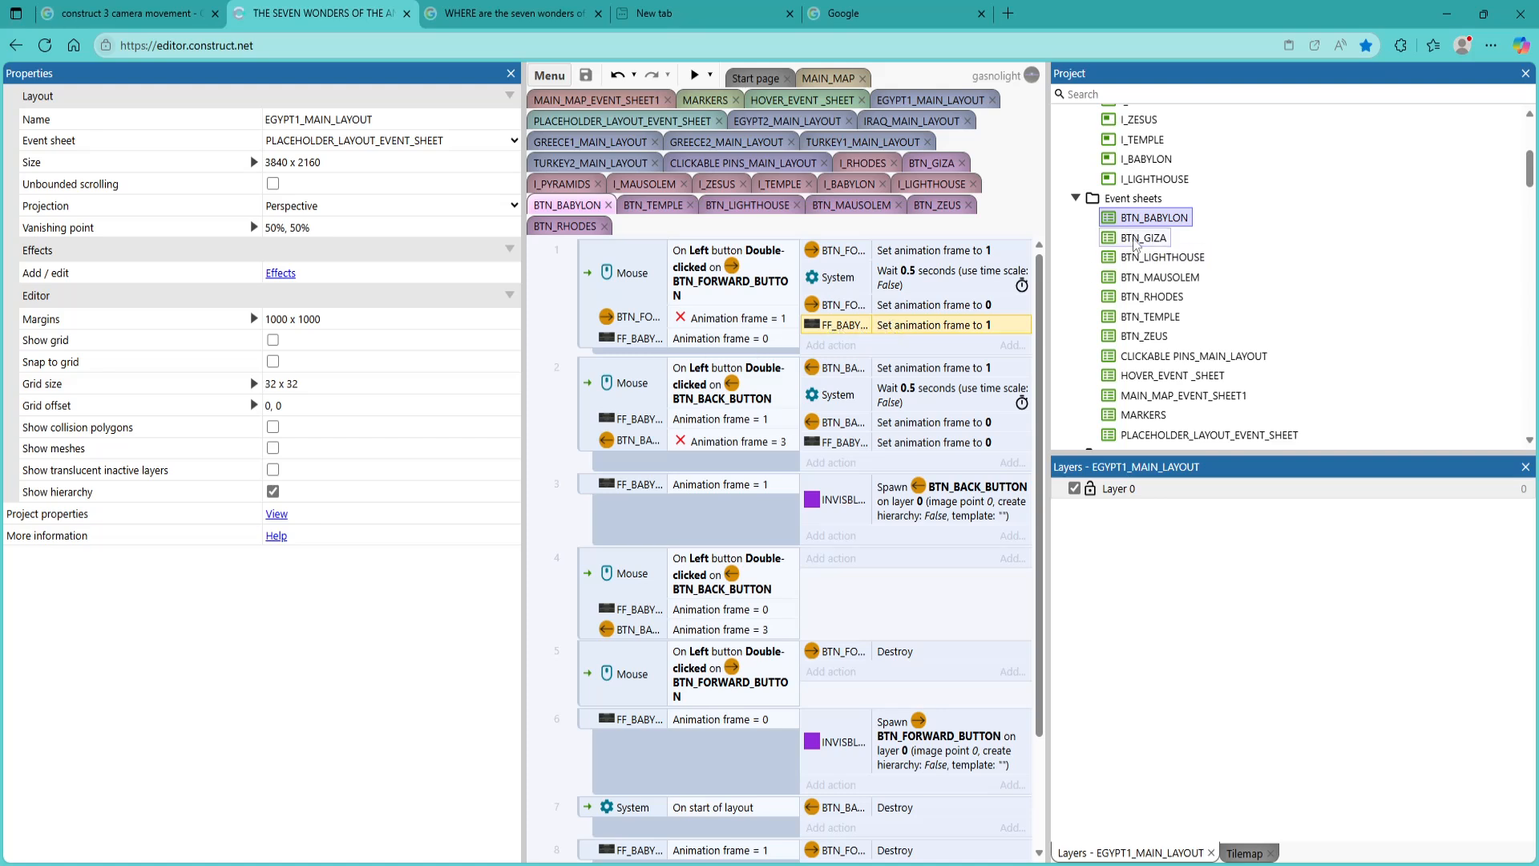
{"action": "double_click", "coordinate": [1134, 240]}
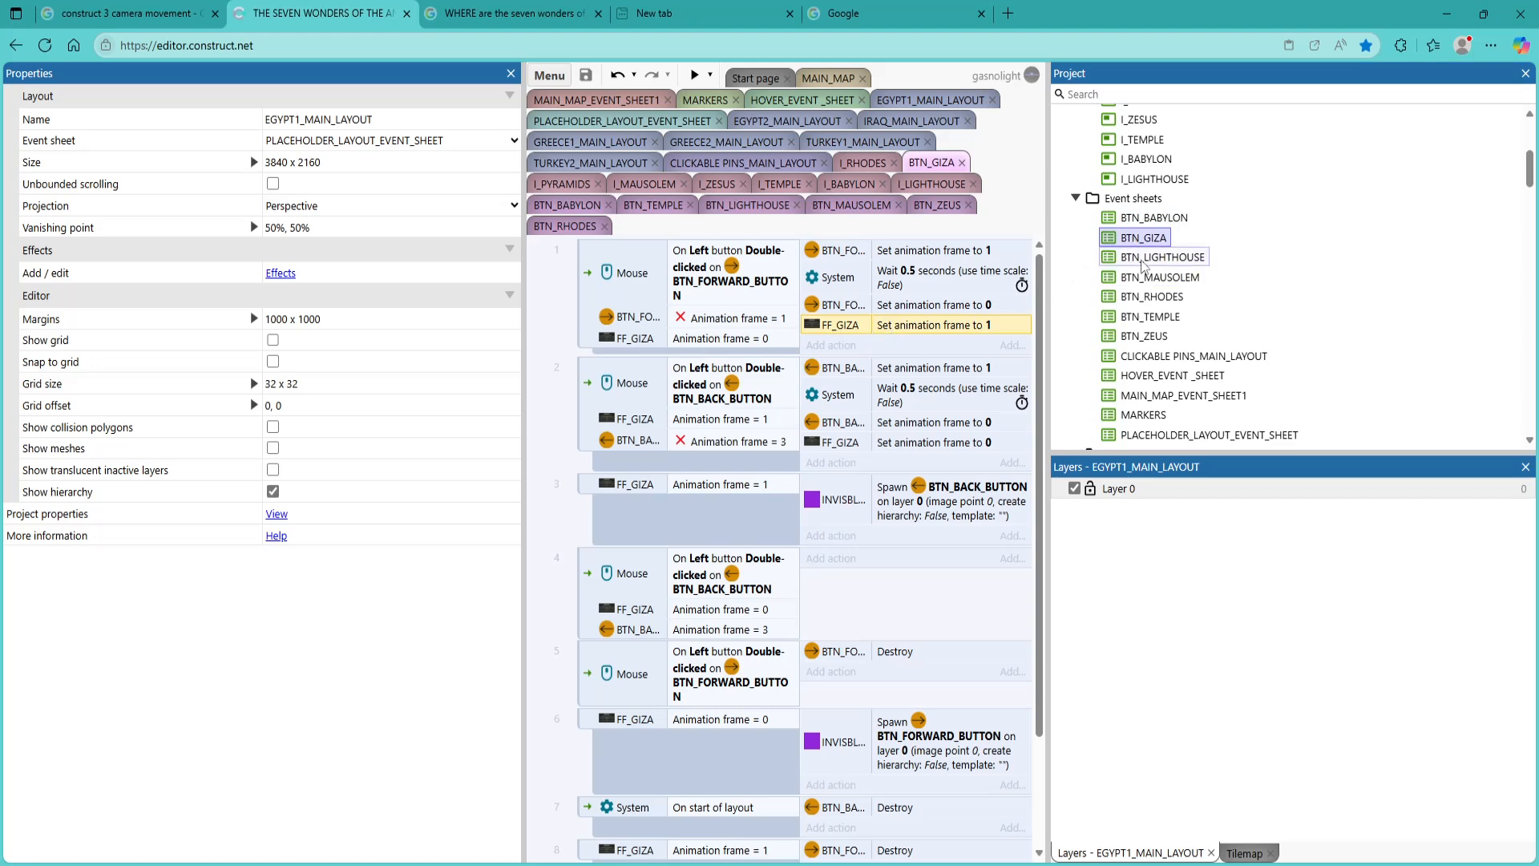
{"action": "double_click", "coordinate": [1152, 278]}
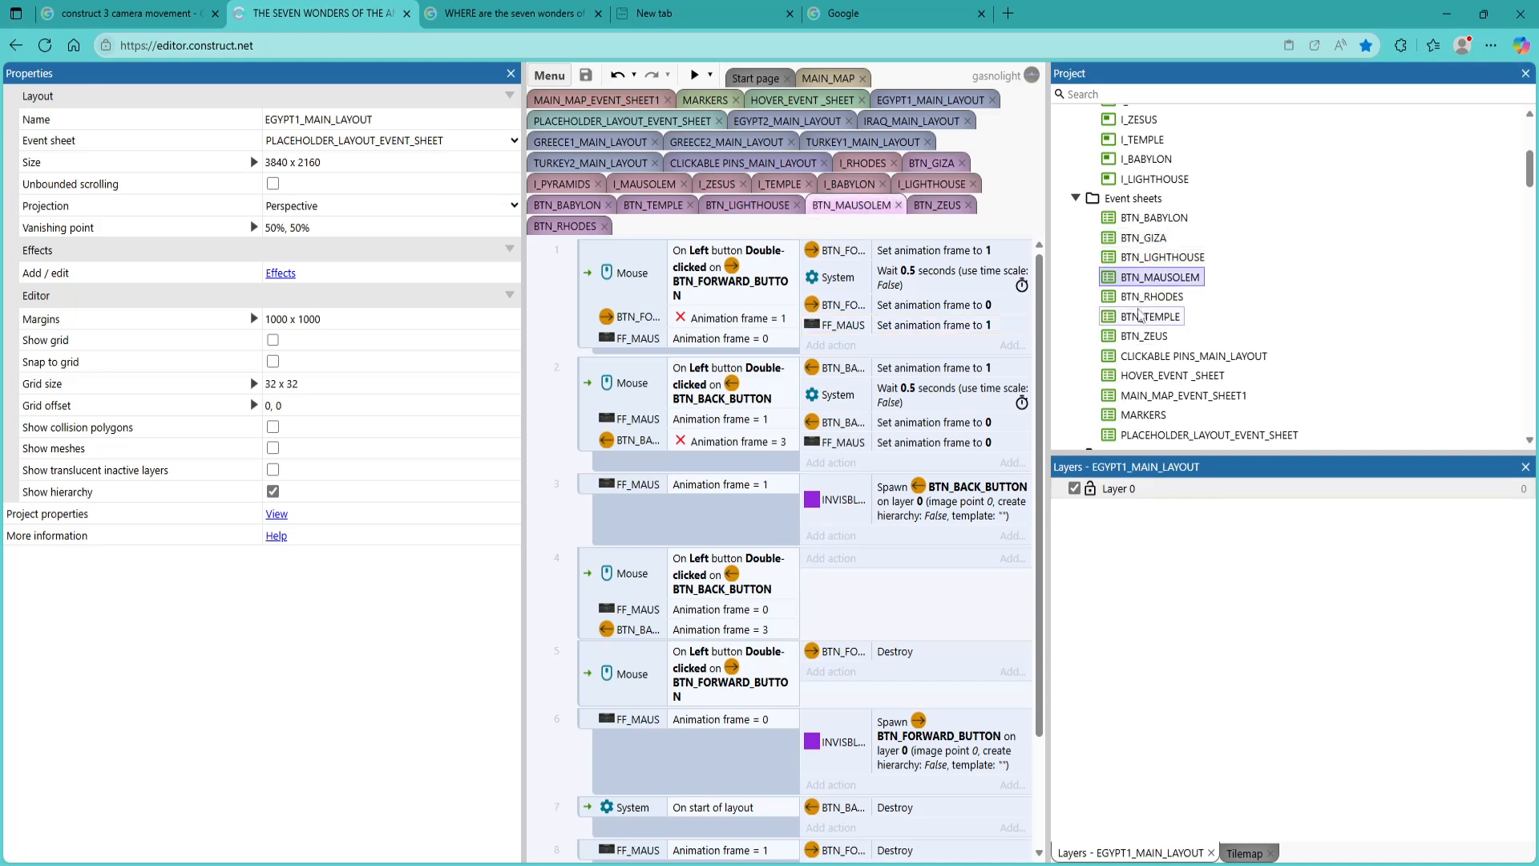
{"action": "double_click", "coordinate": [1149, 297]}
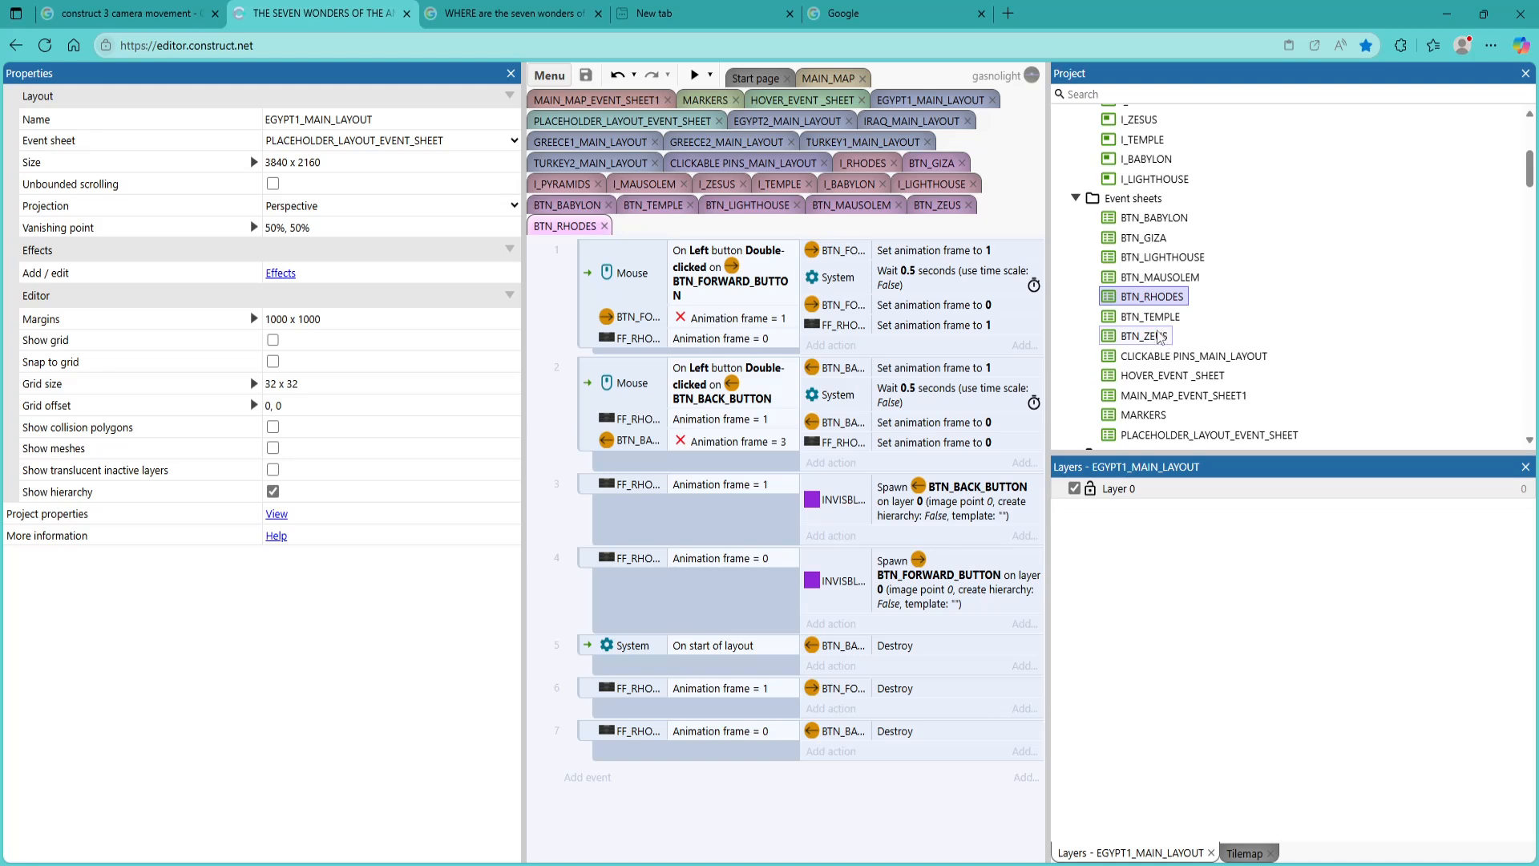
{"action": "double_click", "coordinate": [1153, 319]}
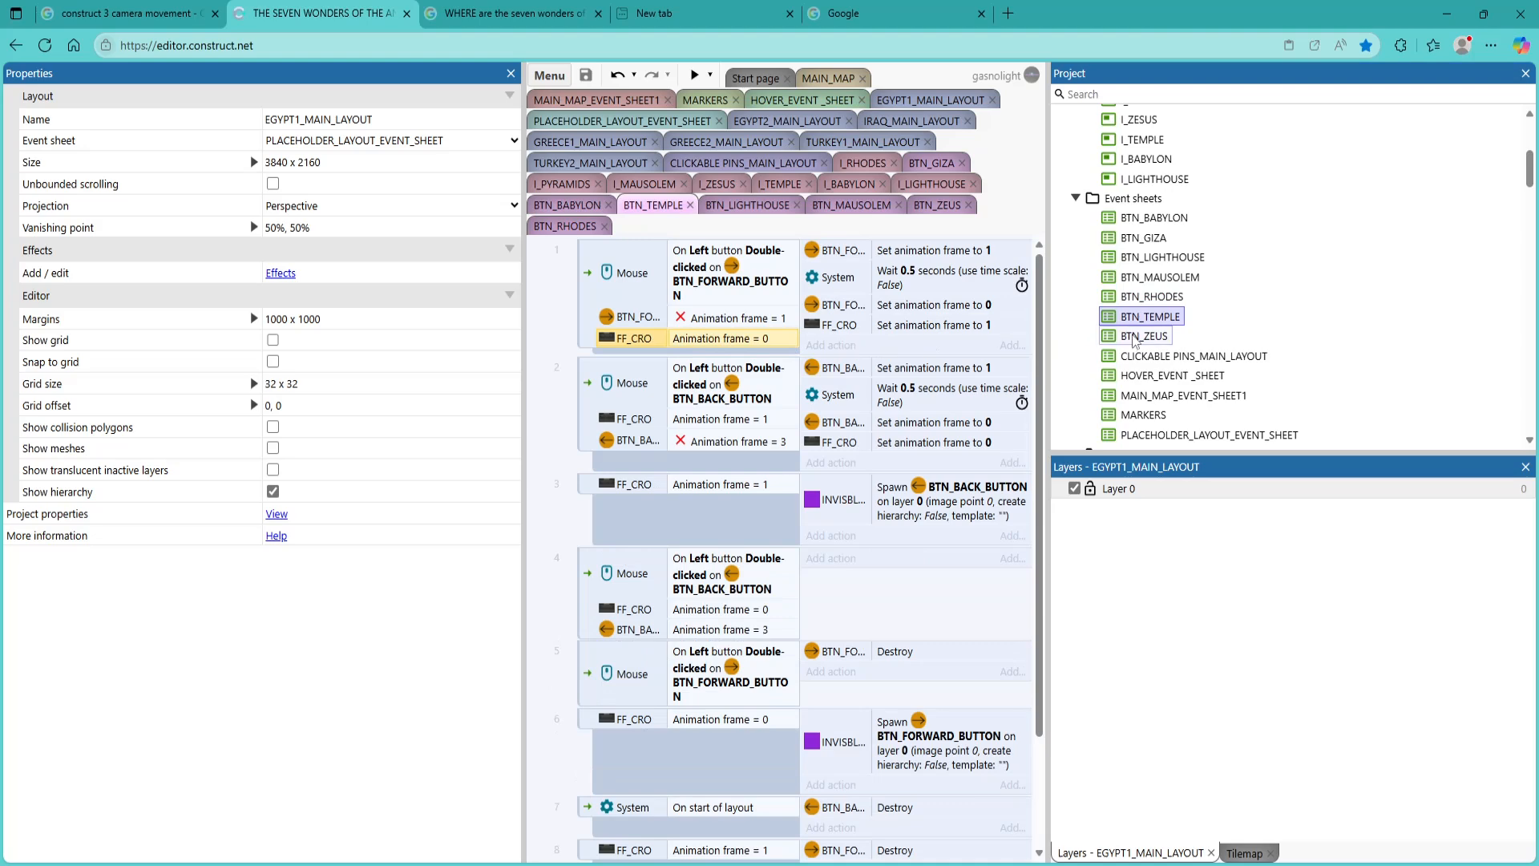
{"action": "double_click", "coordinate": [1144, 336]}
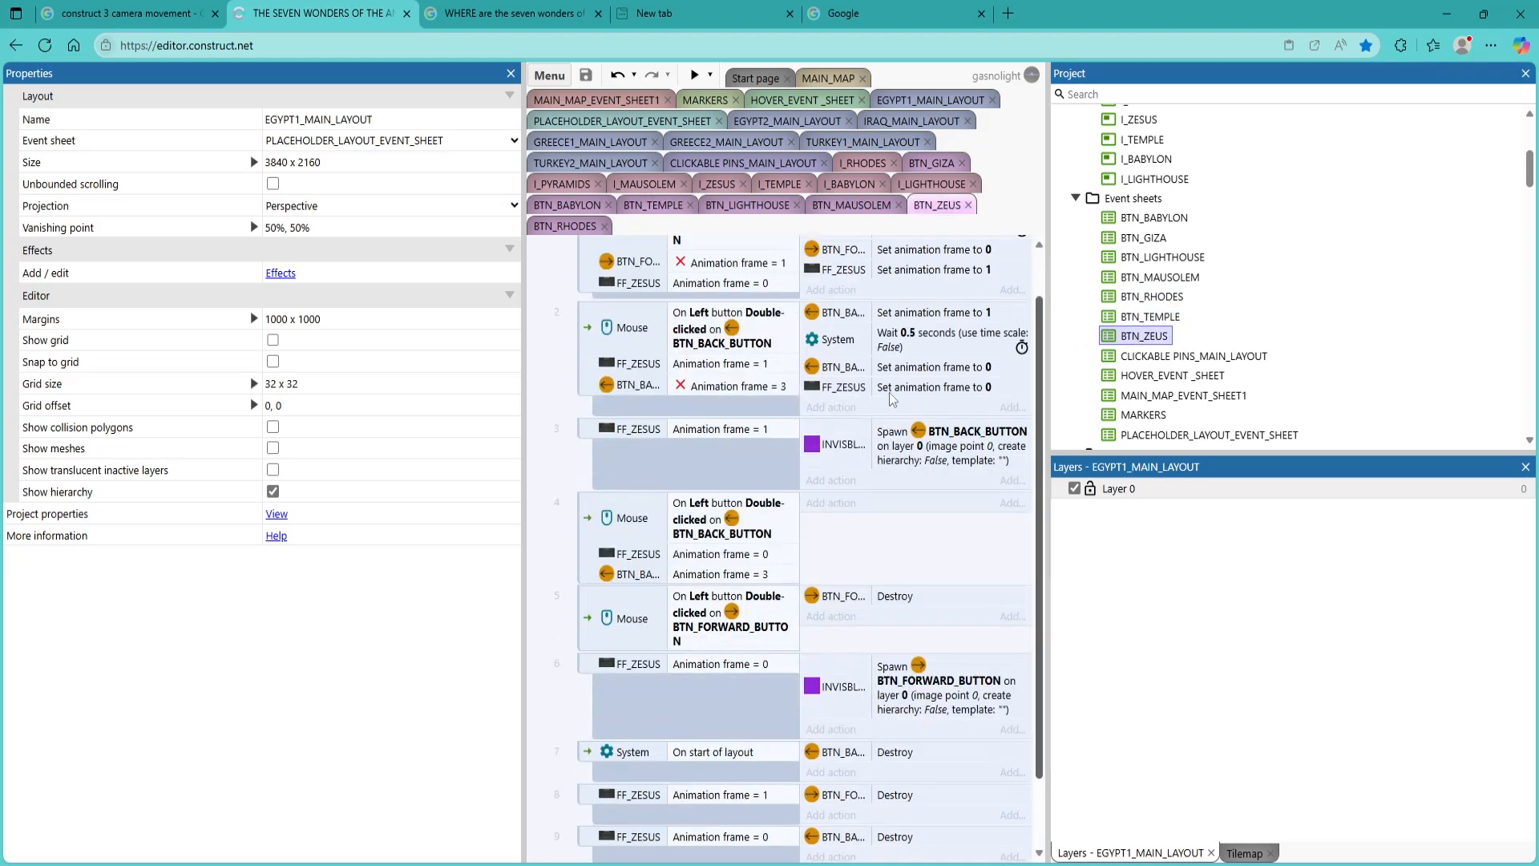
{"action": "scroll", "coordinate": [702, 435], "scroll_direction": "up", "scroll_amount": 1}
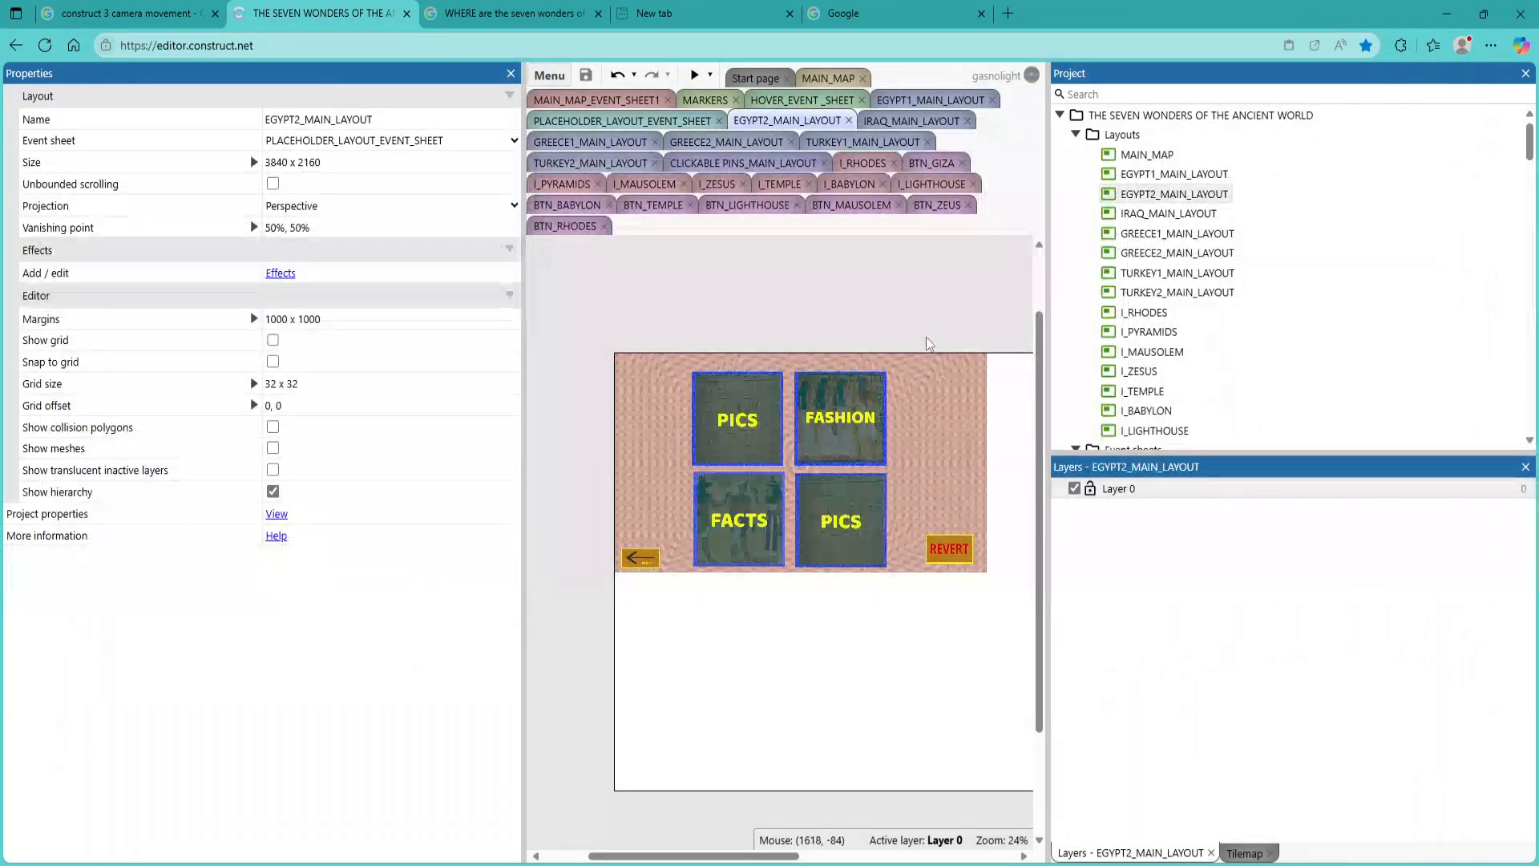
On EGYPT2_MAIN_LAYOUT, replace the FACTS tile with the PH_EGYPT1_FACTS2 sprite, positioned at about 645, 819
{"action": "scroll", "coordinate": [1192, 332], "scroll_direction": "down", "scroll_amount": 1}
{"action": "scroll", "coordinate": [1193, 332], "scroll_direction": "down", "scroll_amount": 10}
{"action": "scroll", "coordinate": [1192, 332], "scroll_direction": "down", "scroll_amount": 10}
{"action": "scroll", "coordinate": [1193, 332], "scroll_direction": "down", "scroll_amount": 10}
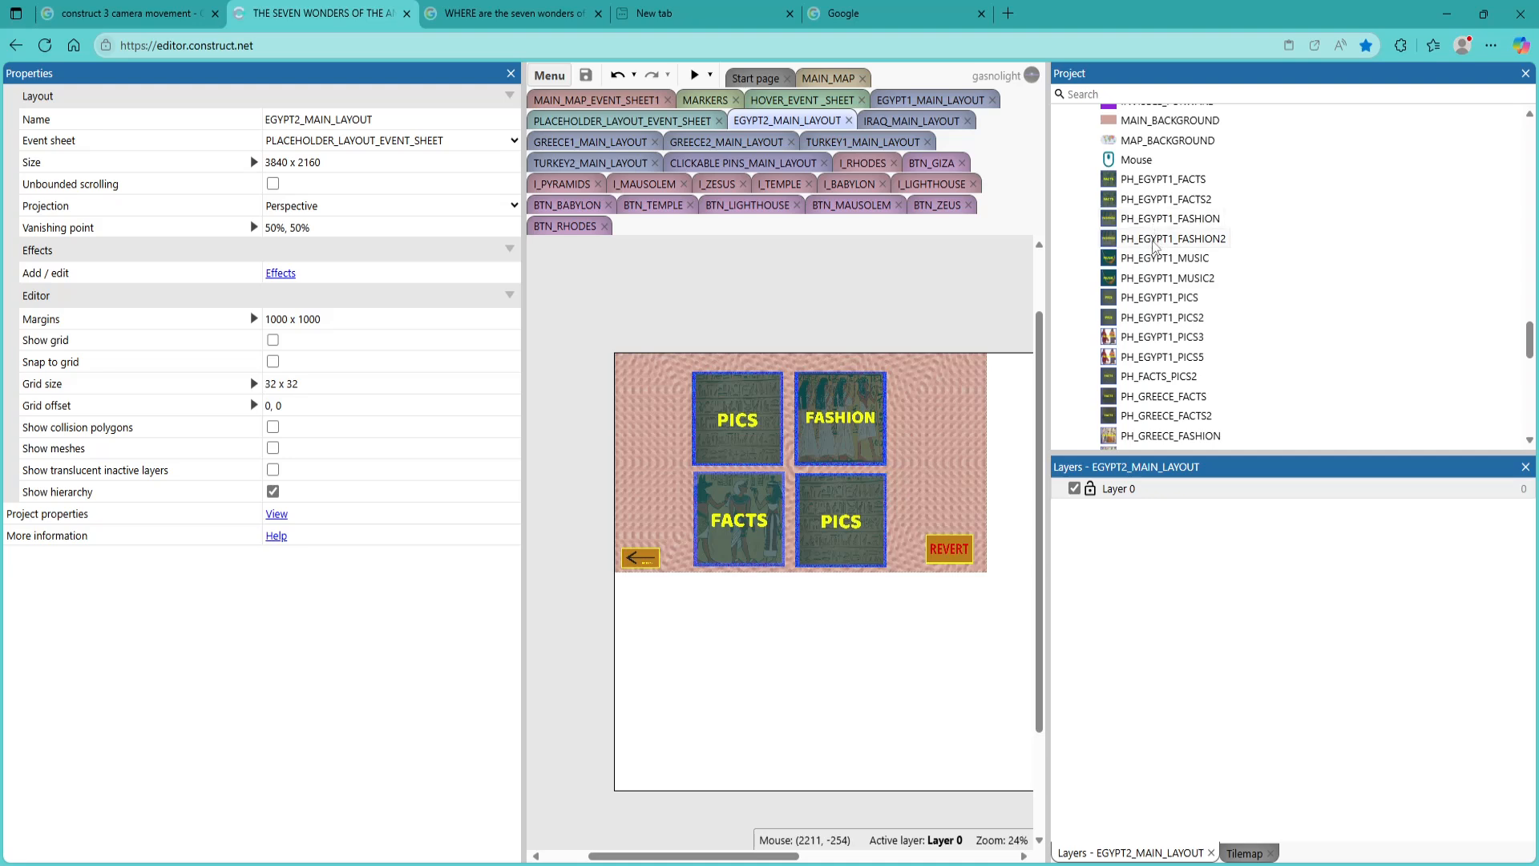
{"action": "left_click", "coordinate": [1175, 201]}
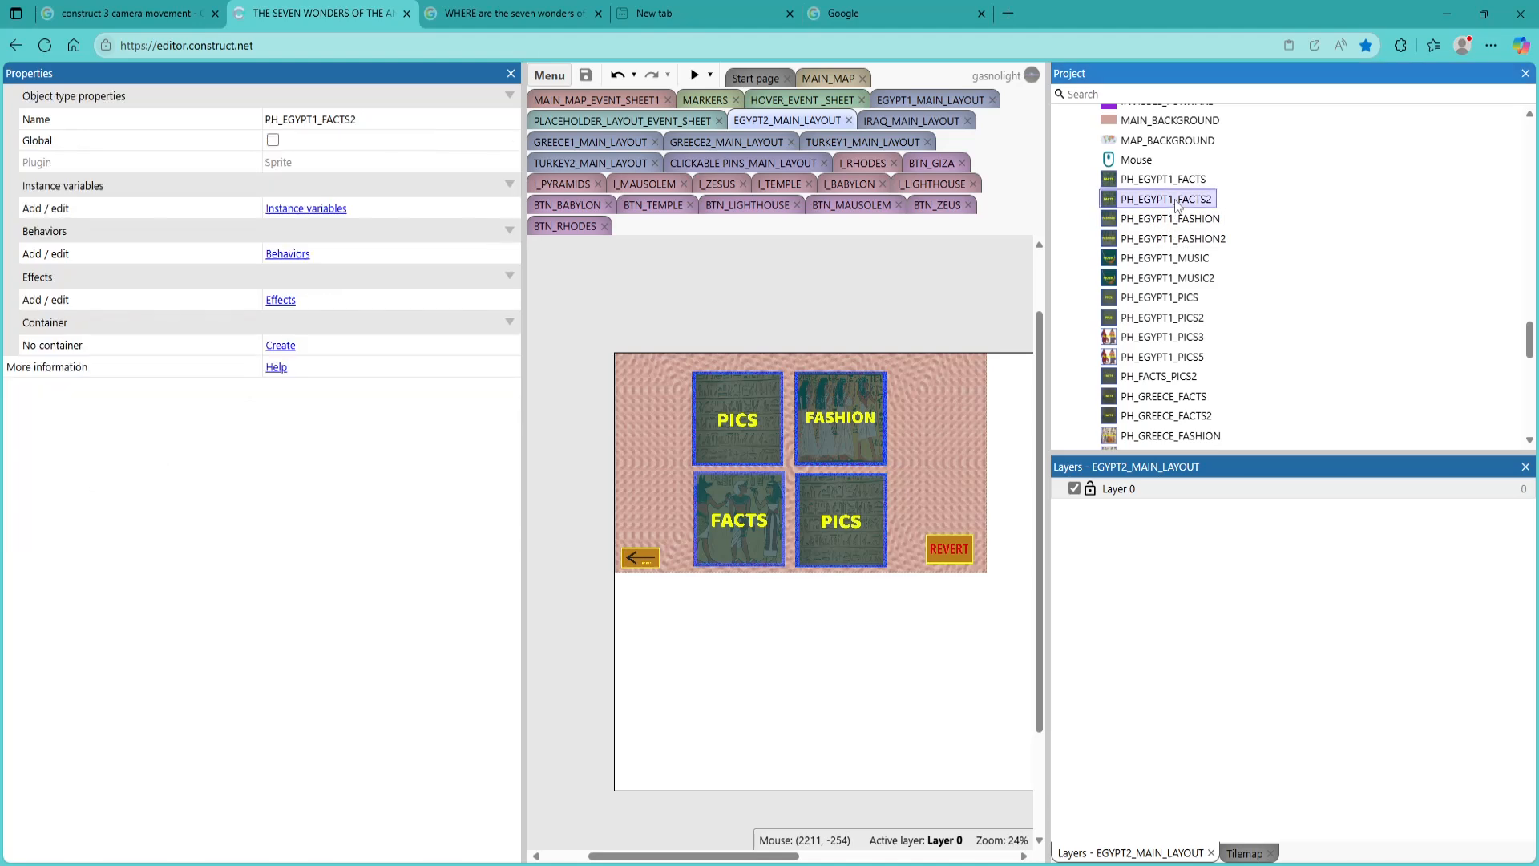
{"action": "left_click", "coordinate": [744, 519]}
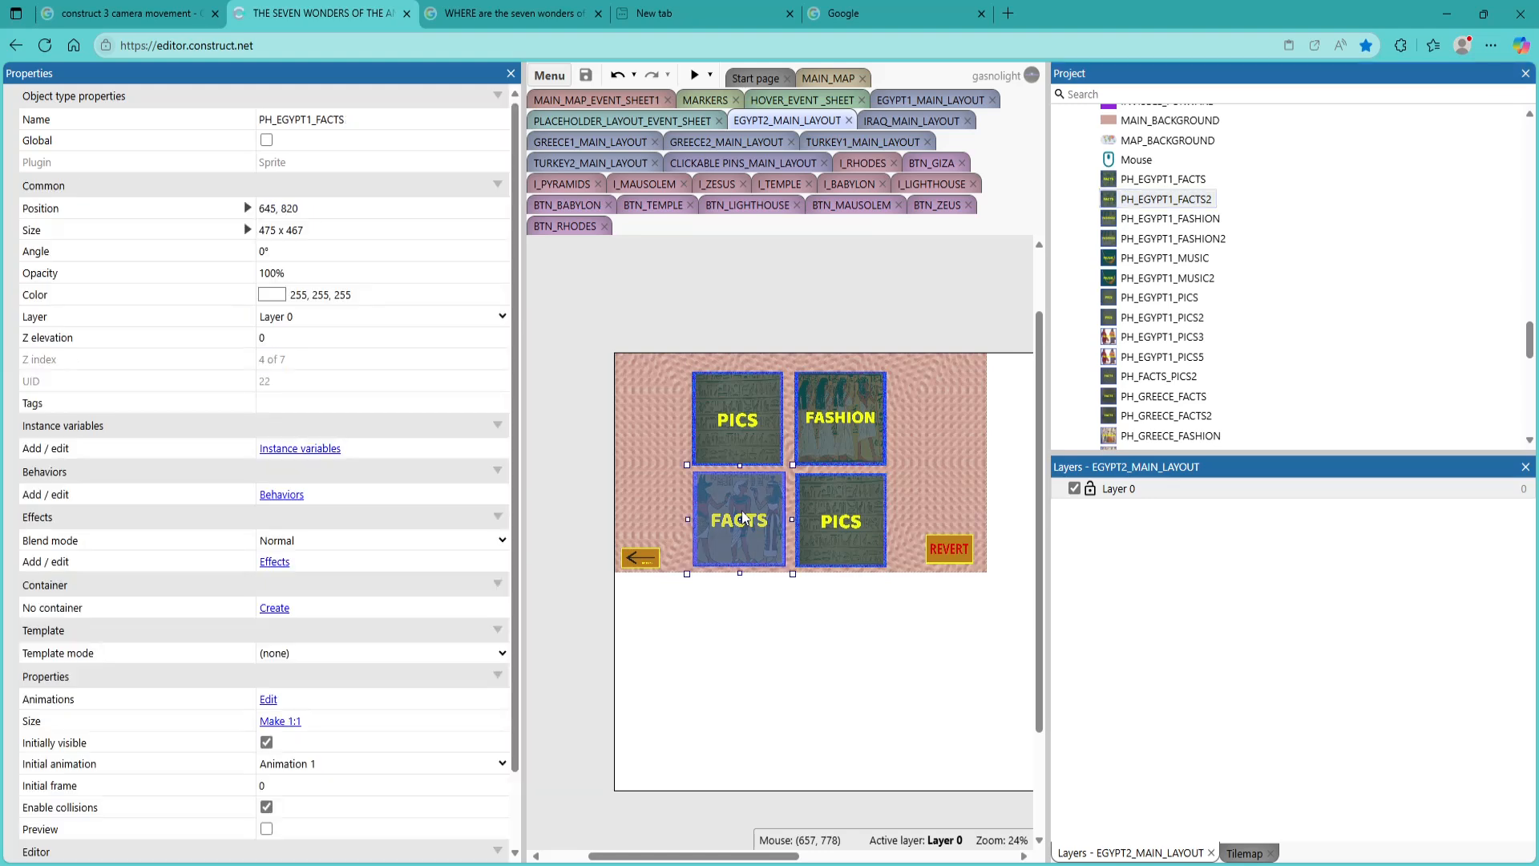
{"action": "key", "text": "Delete"}
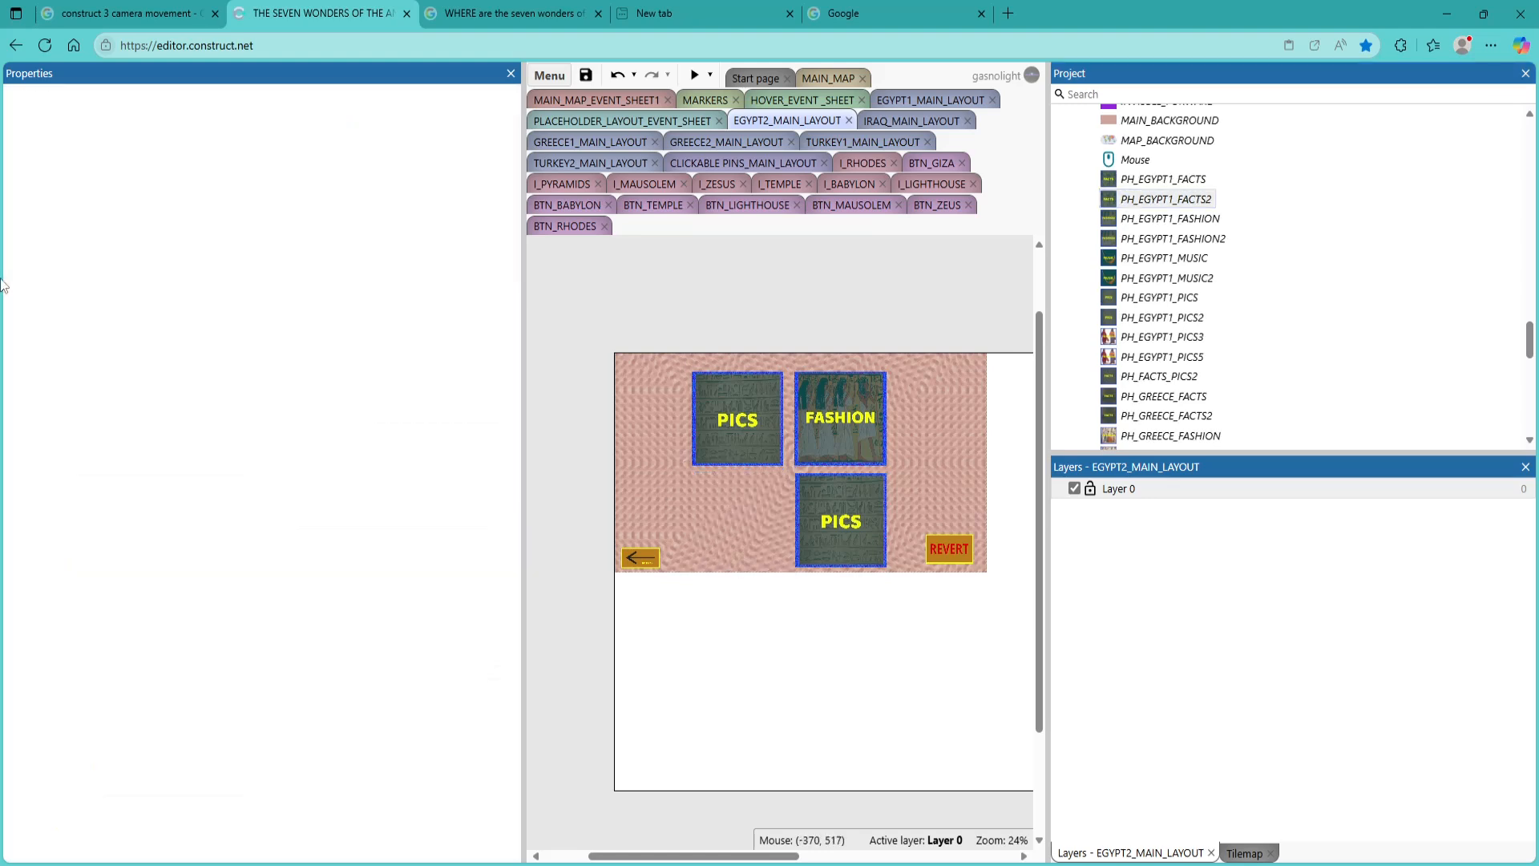
{"action": "left_click_drag", "start_coordinate": [1212, 201], "coordinate": [739, 519]}
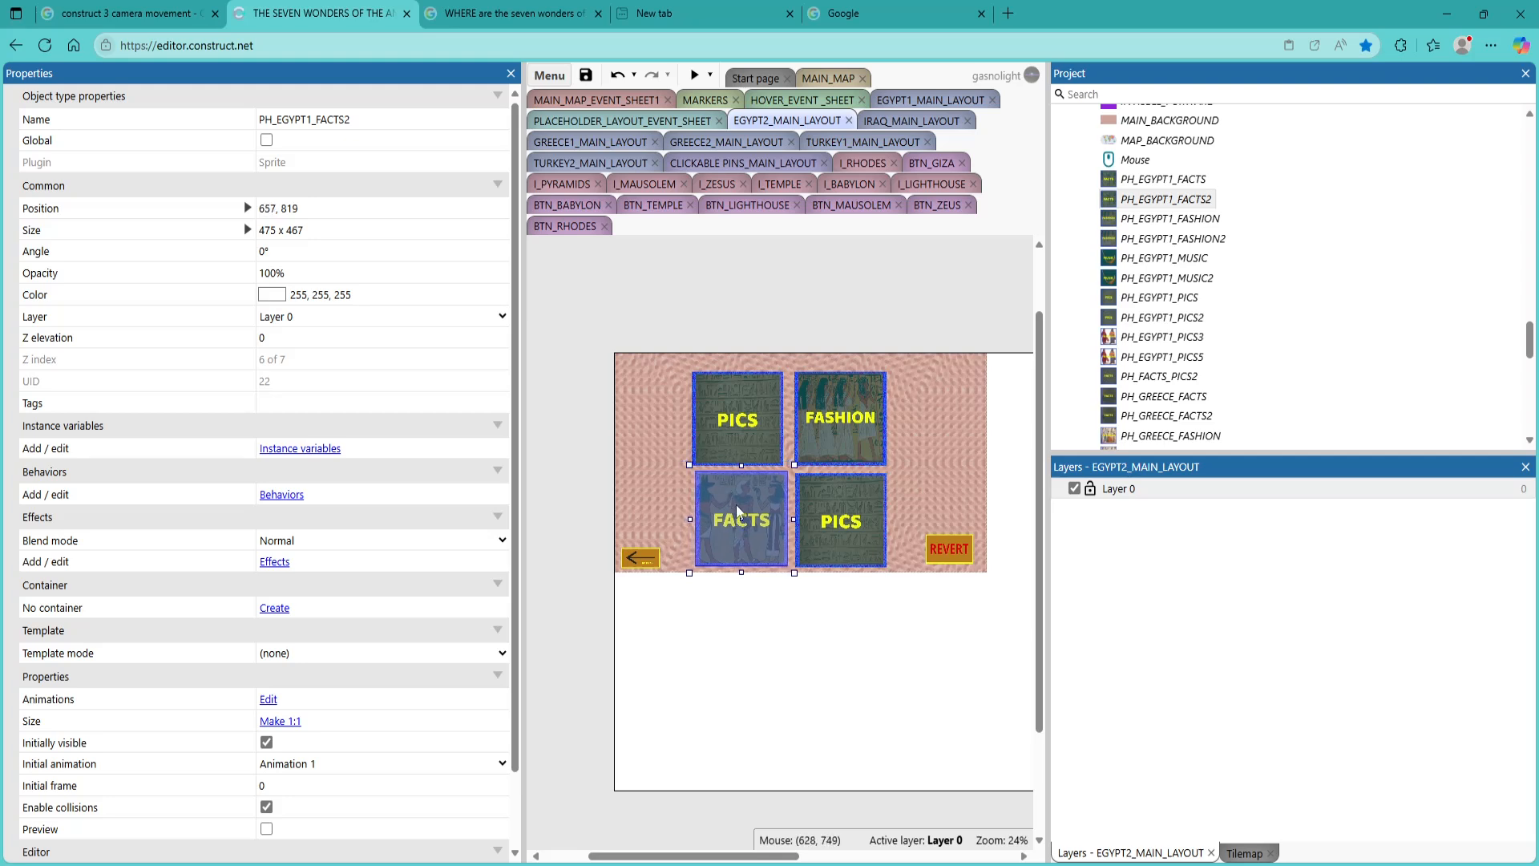
{"action": "left_click_drag", "start_coordinate": [738, 510], "coordinate": [735, 511]}
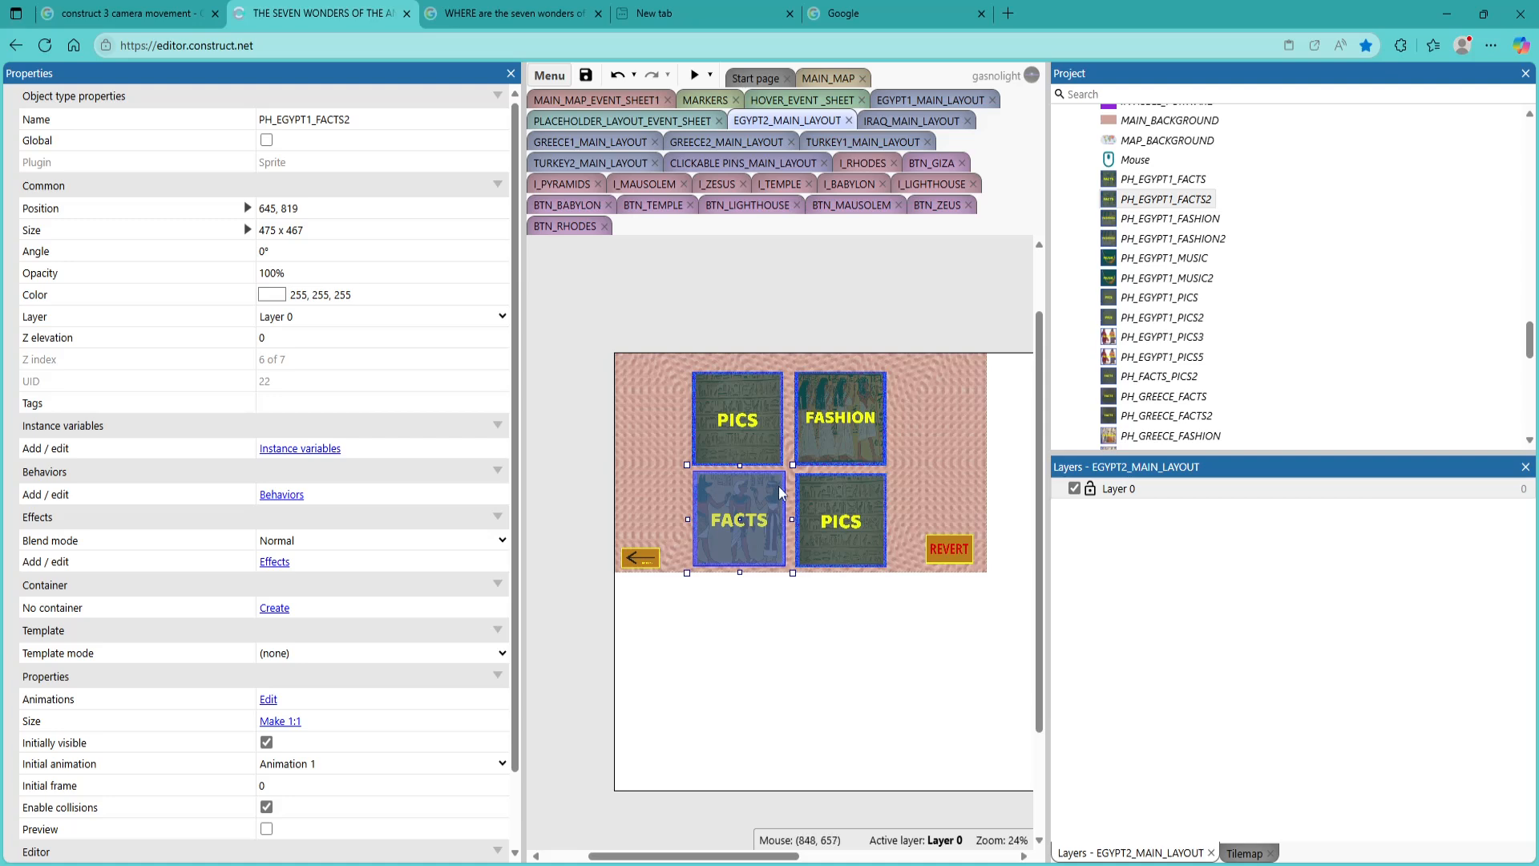
Replace the PICS tile above FACTS with the PH_EGYPT1_PICS2 sprite, placed at about 650, 314
{"action": "left_click", "coordinate": [746, 440]}
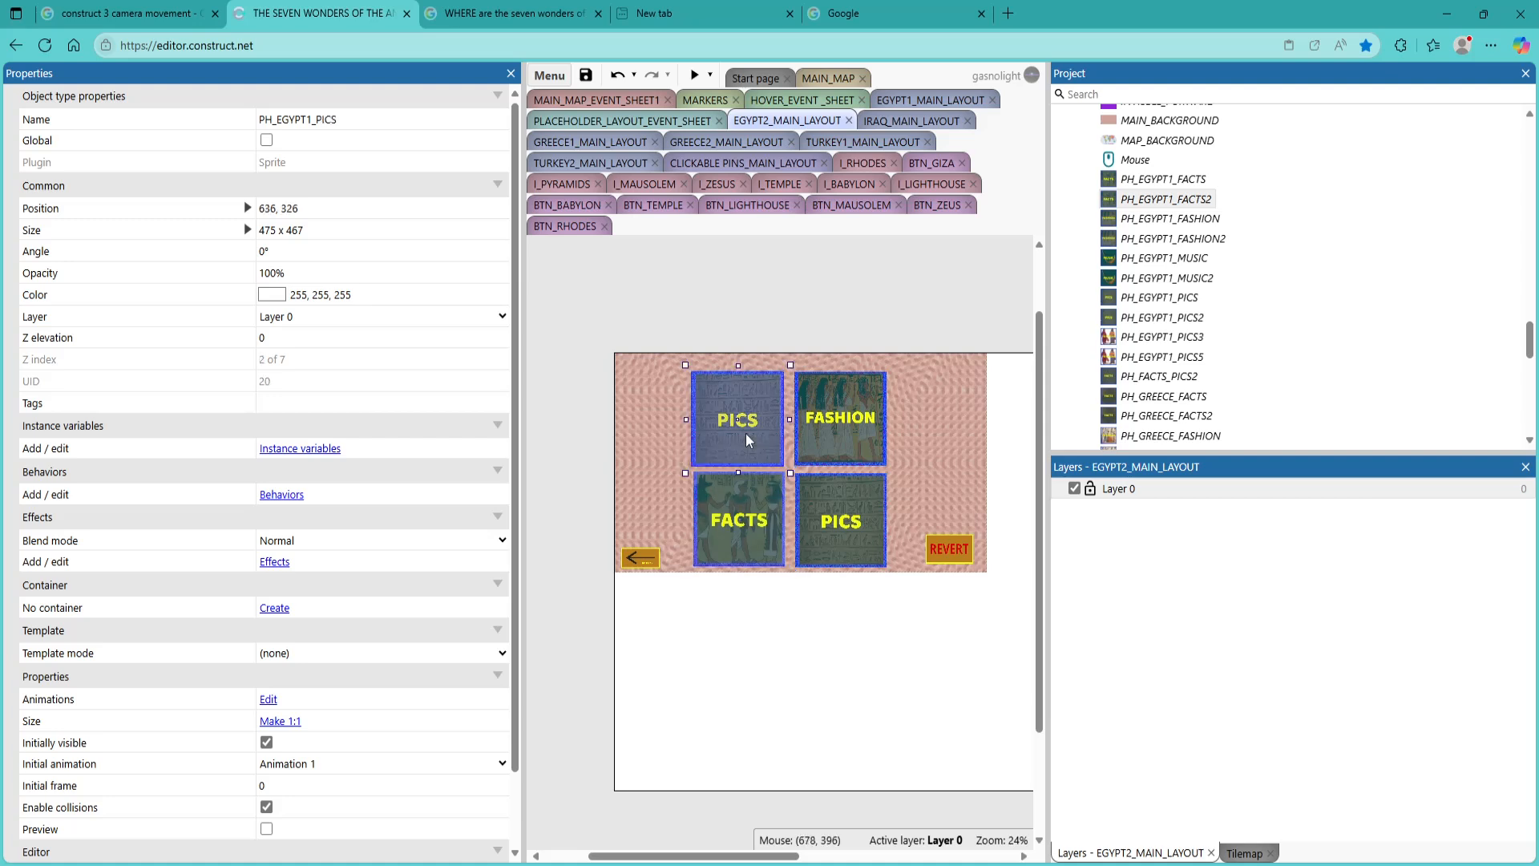
{"action": "key", "text": "Delete"}
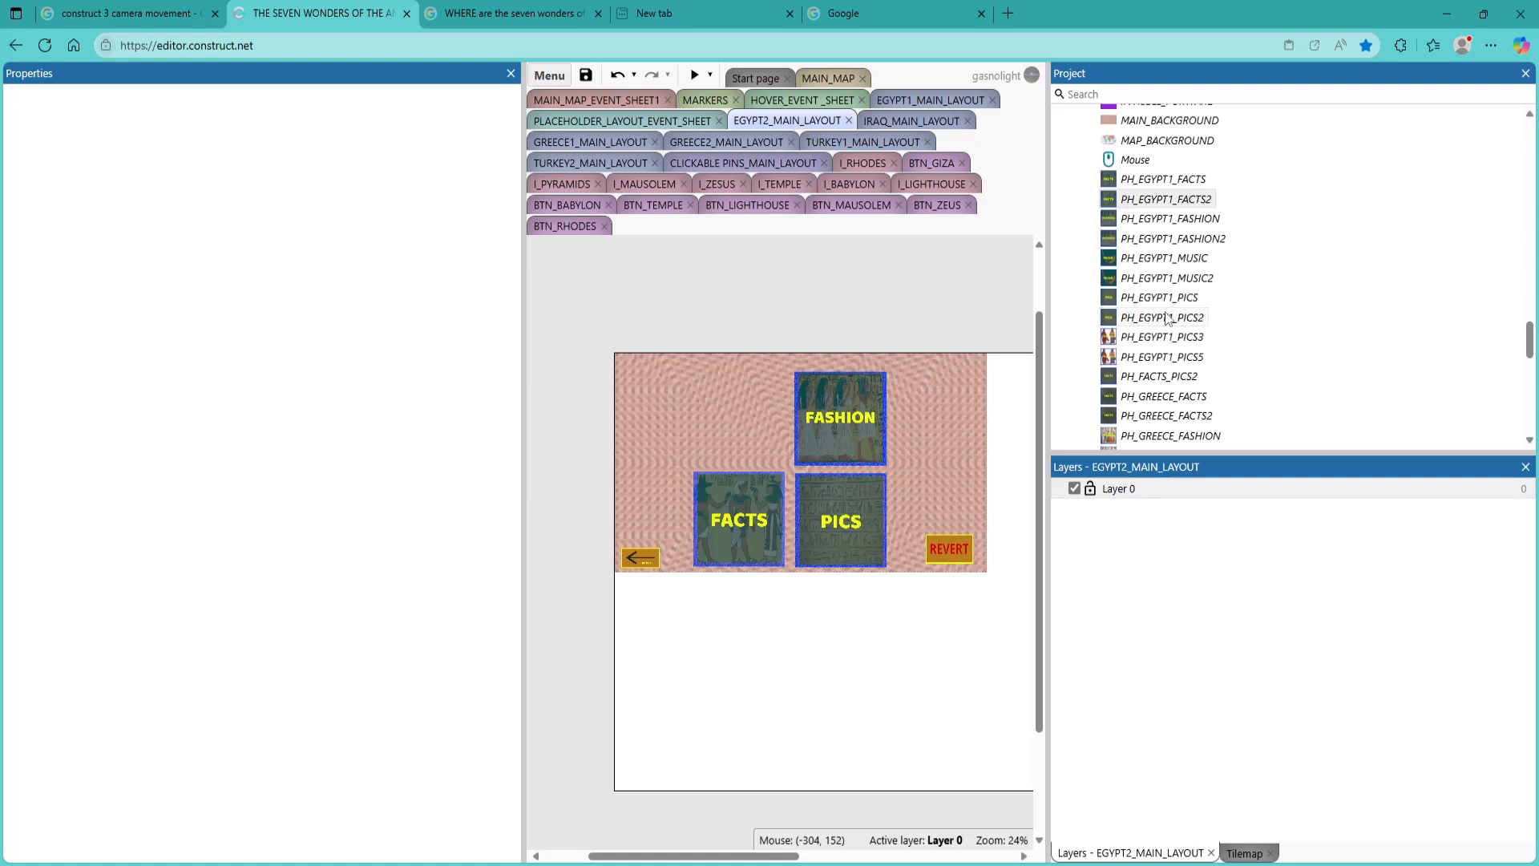
{"action": "left_click_drag", "start_coordinate": [1164, 318], "coordinate": [744, 416]}
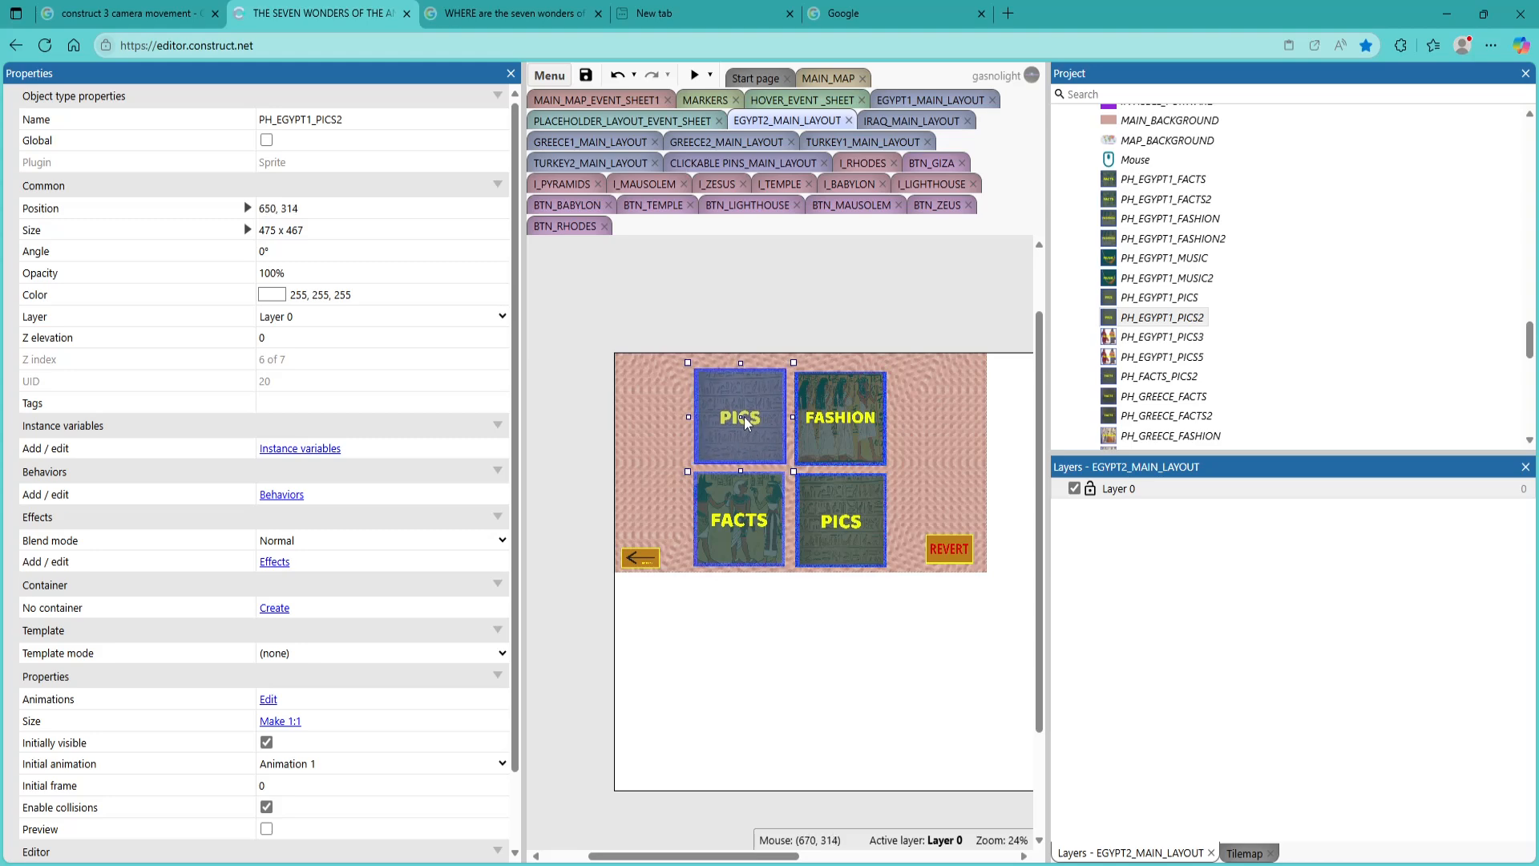
Replace the FASHION tile on the second Egypt layout with the PH_EGYPT1_FASHION2 sprite at about 1183, 309
{"action": "left_click", "coordinate": [806, 425]}
{"action": "key", "text": "Delete"}
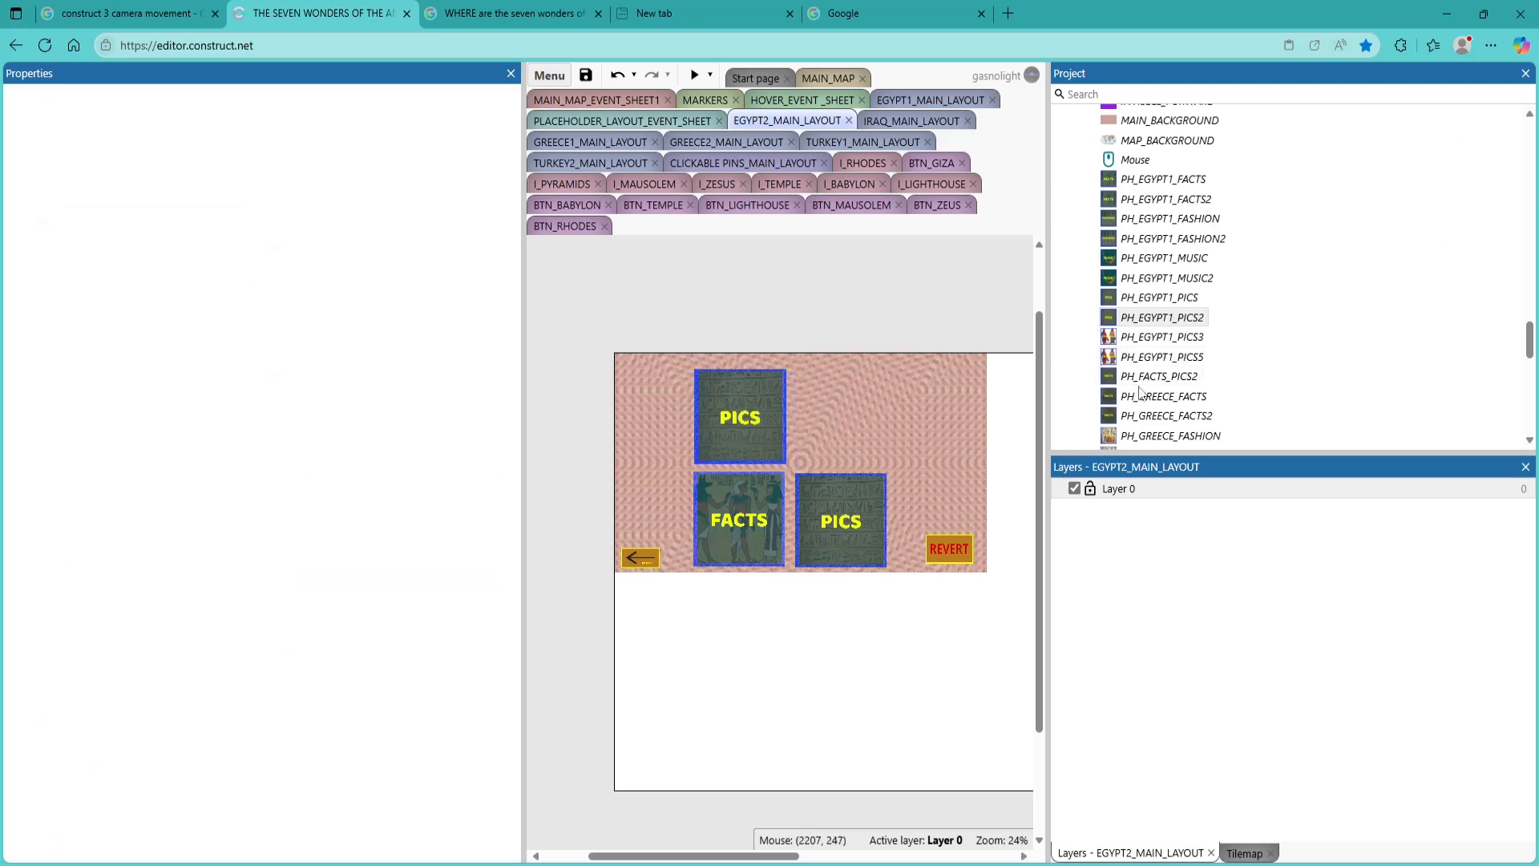
{"action": "scroll", "coordinate": [1180, 434], "scroll_direction": "down", "scroll_amount": 1}
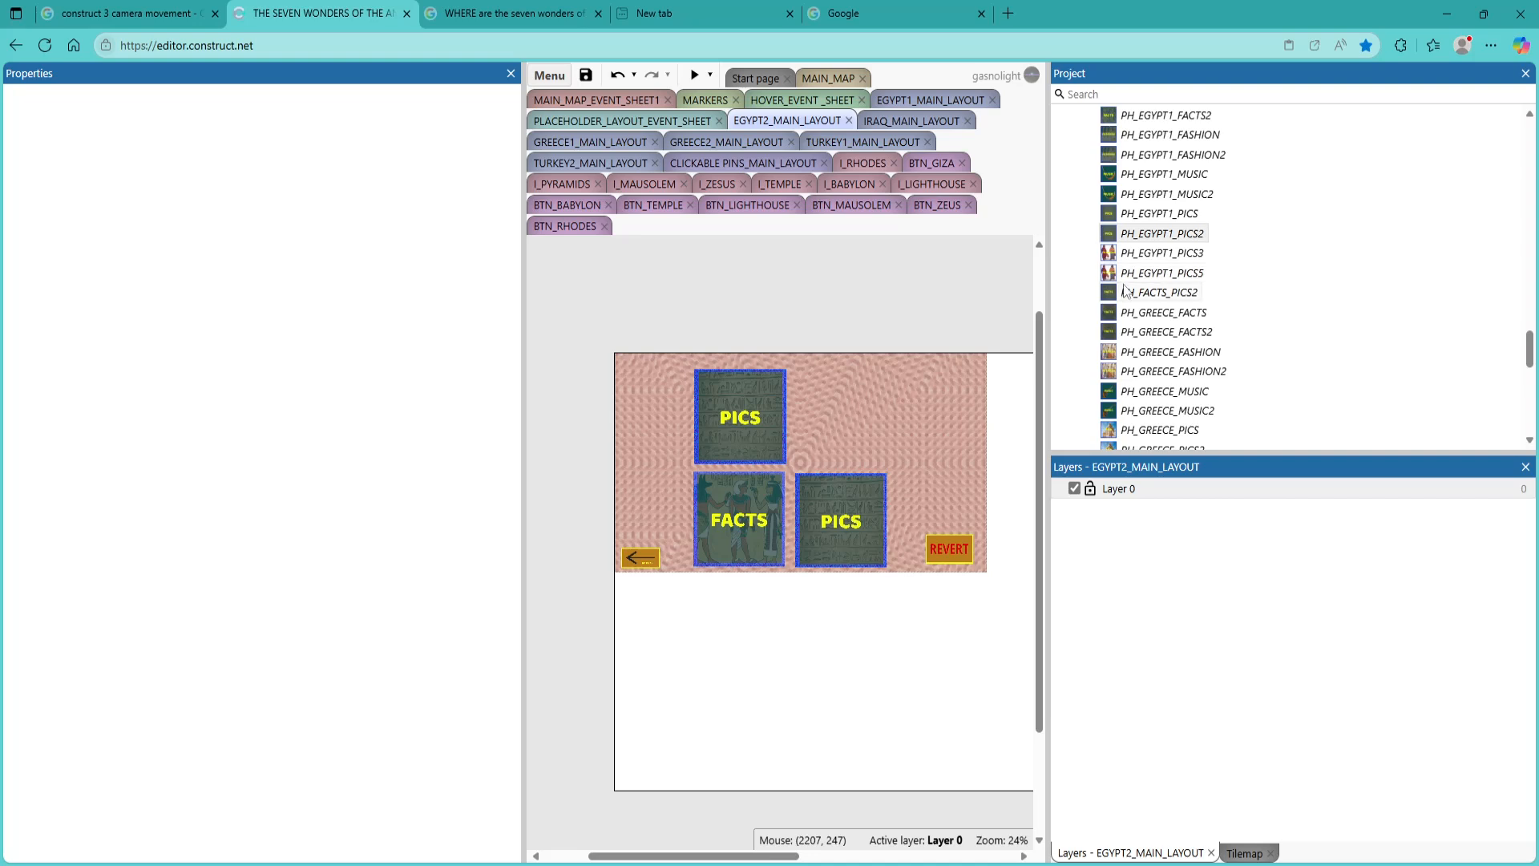
{"action": "left_click_drag", "start_coordinate": [1173, 154], "coordinate": [840, 433]}
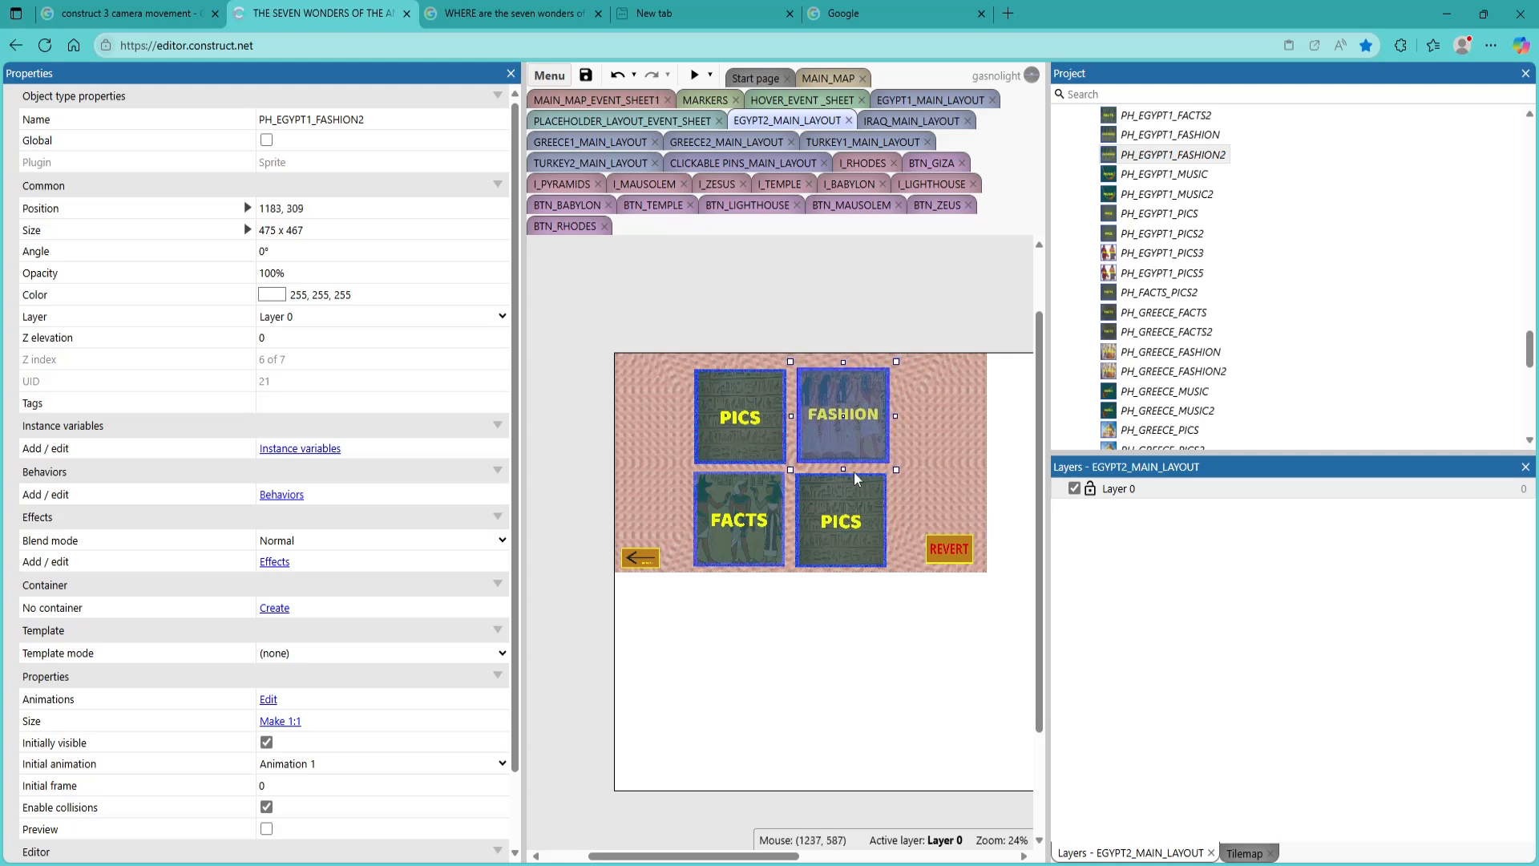
Replace the remaining PH_EGYPT1_PICS tile beside FACTS with the PH_EGYPT1_MUSIC2 sprite at about 1171, 810
{"action": "left_click", "coordinate": [713, 519]}
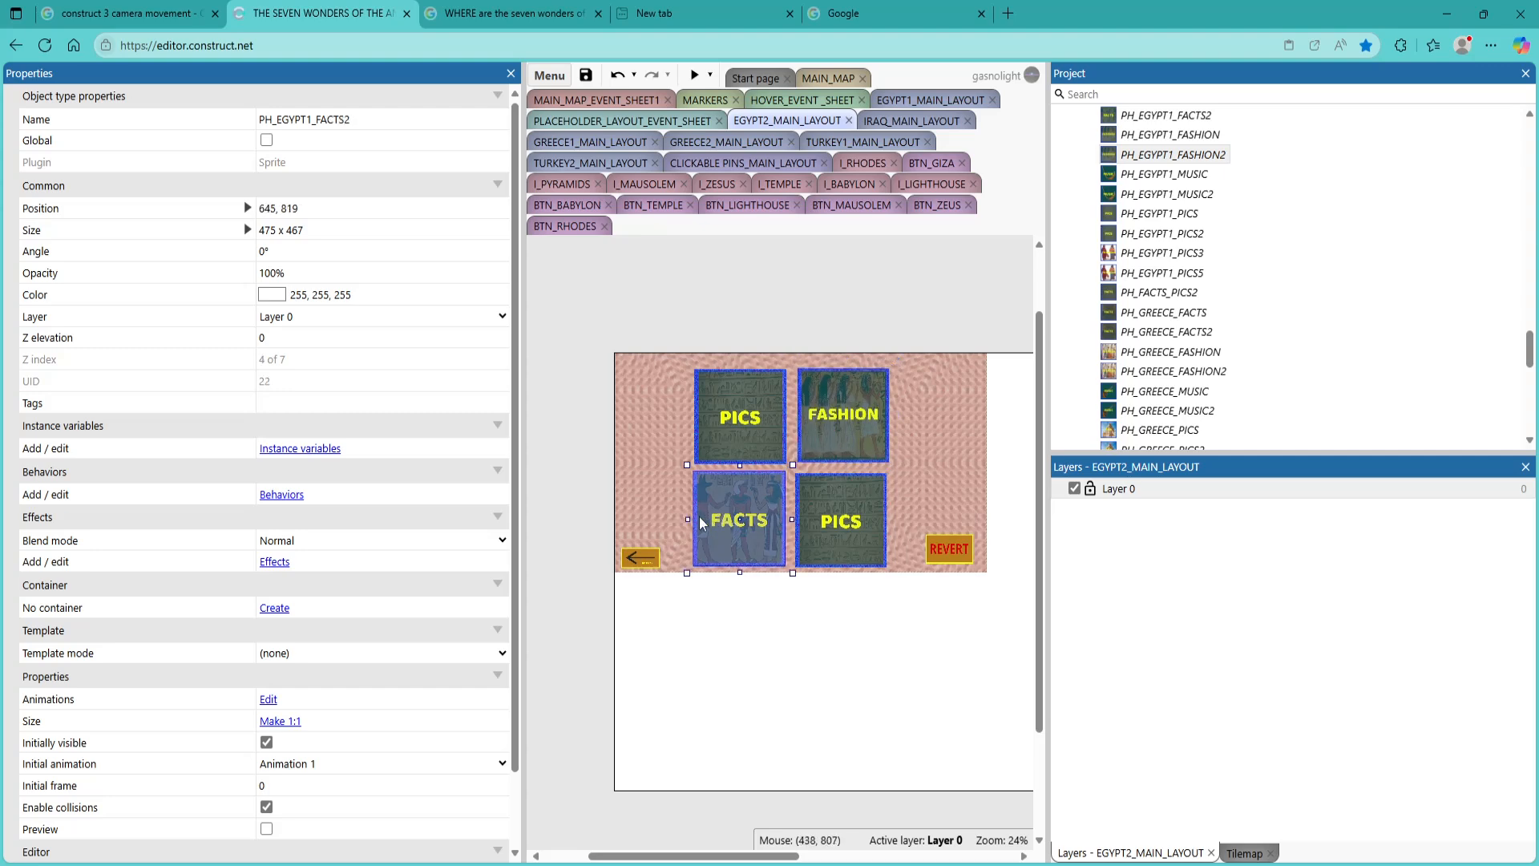
{"action": "left_click", "coordinate": [827, 539]}
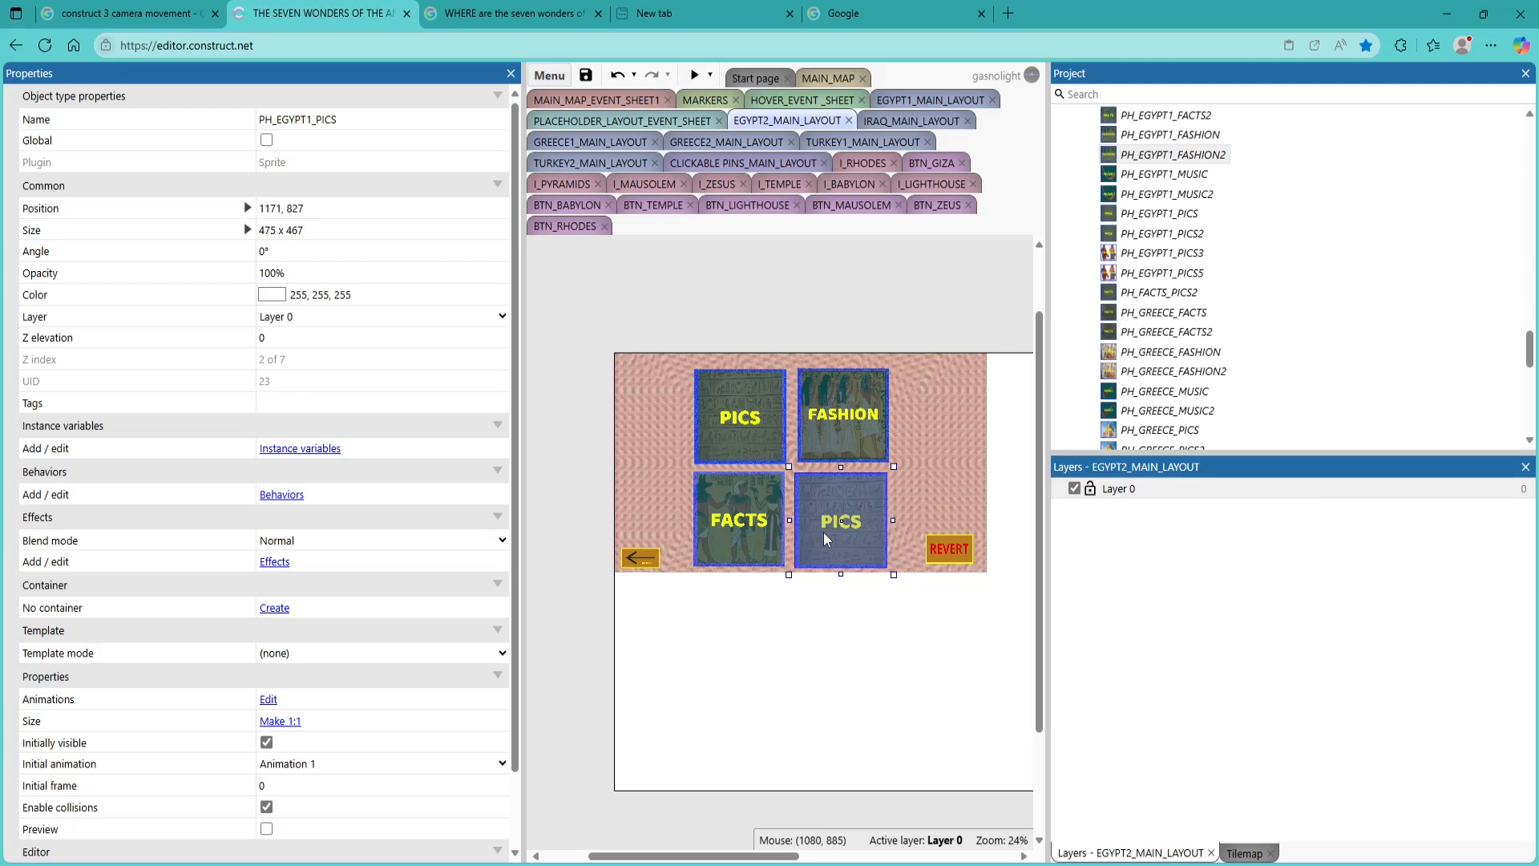
{"action": "key", "text": "Delete"}
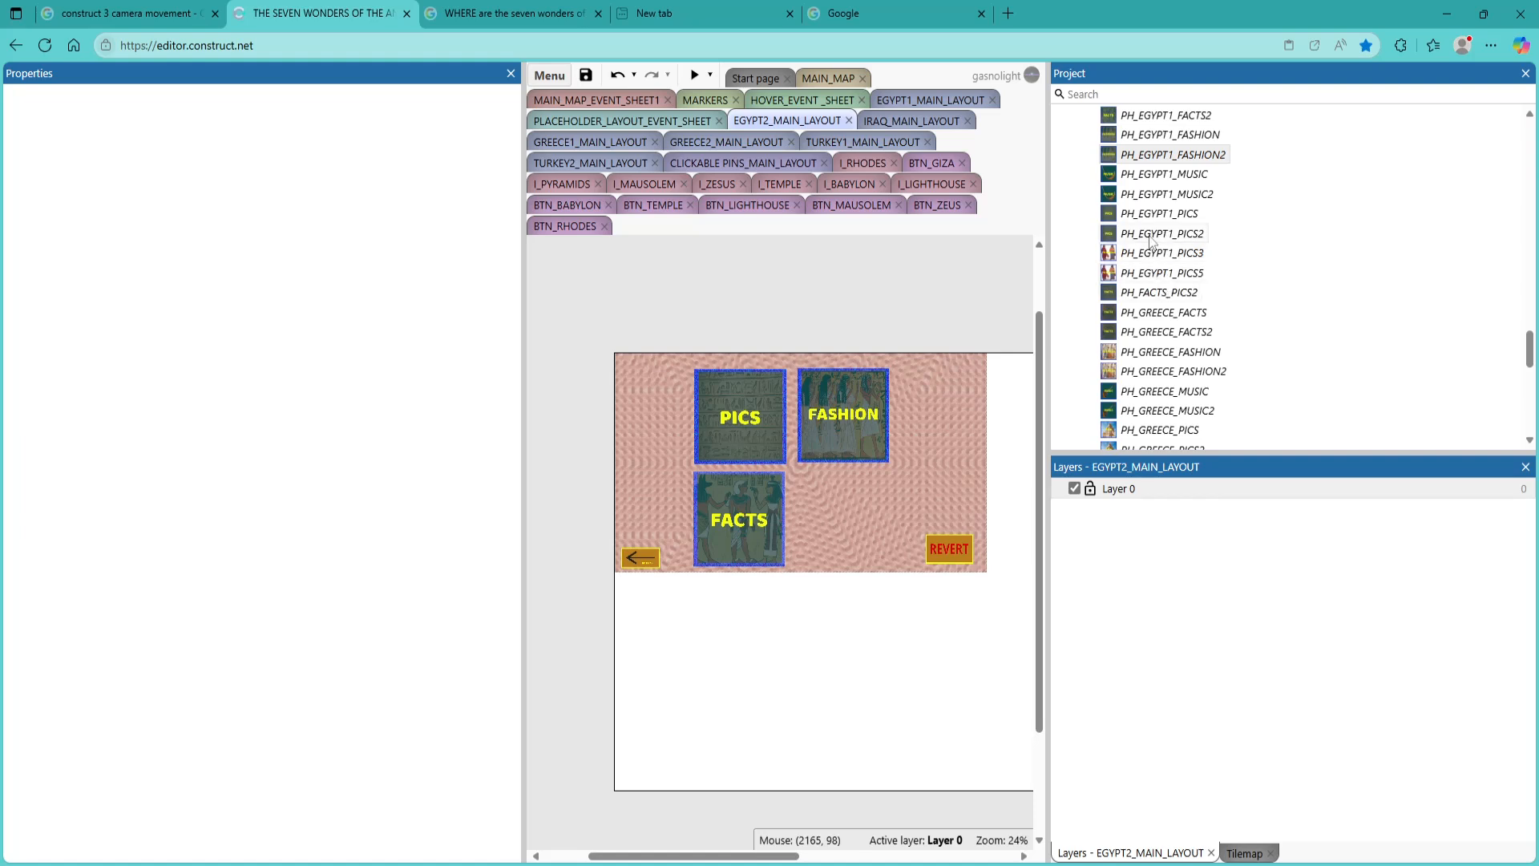
{"action": "left_click_drag", "start_coordinate": [1167, 194], "coordinate": [840, 523]}
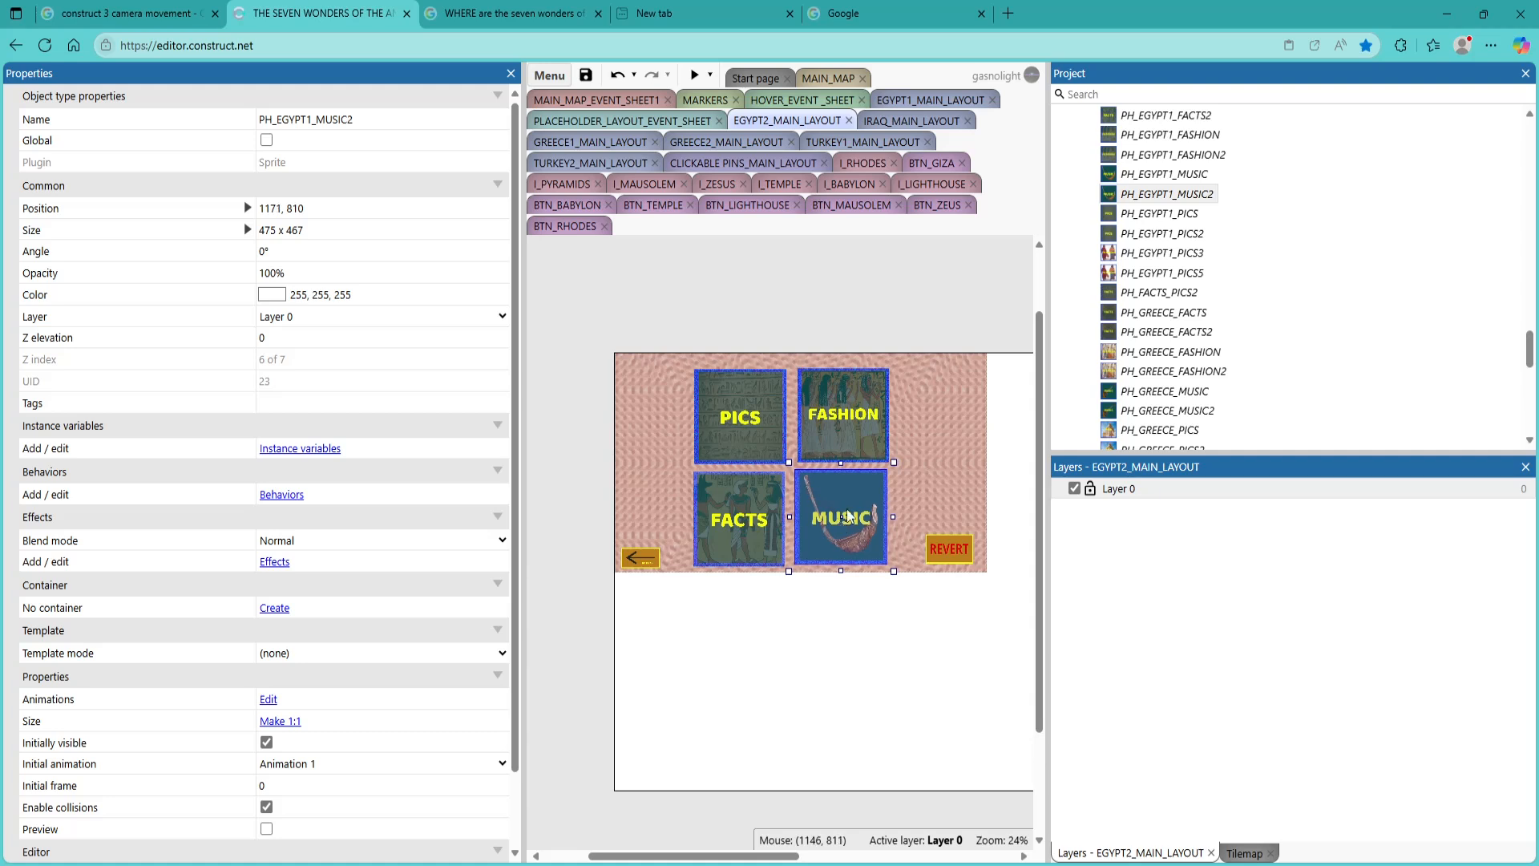
Check which sprite objects the FACTS, FASHION and PICS tiles use on EGYPT1_MAIN_LAYOUT
{"action": "scroll", "coordinate": [1184, 206], "scroll_direction": "up", "scroll_amount": 15}
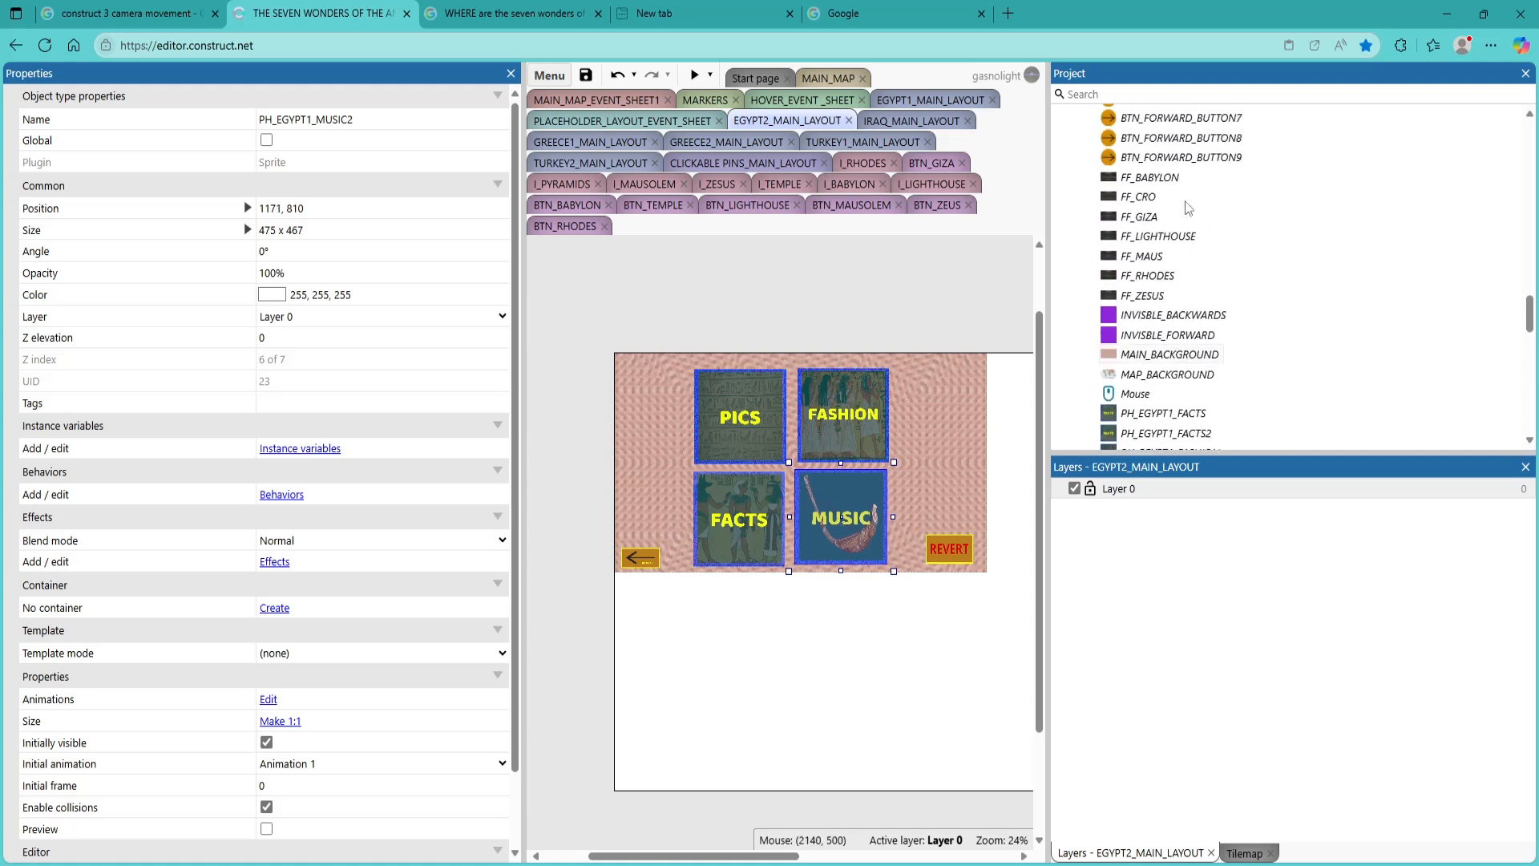
{"action": "scroll", "coordinate": [1191, 209], "scroll_direction": "up", "scroll_amount": 10}
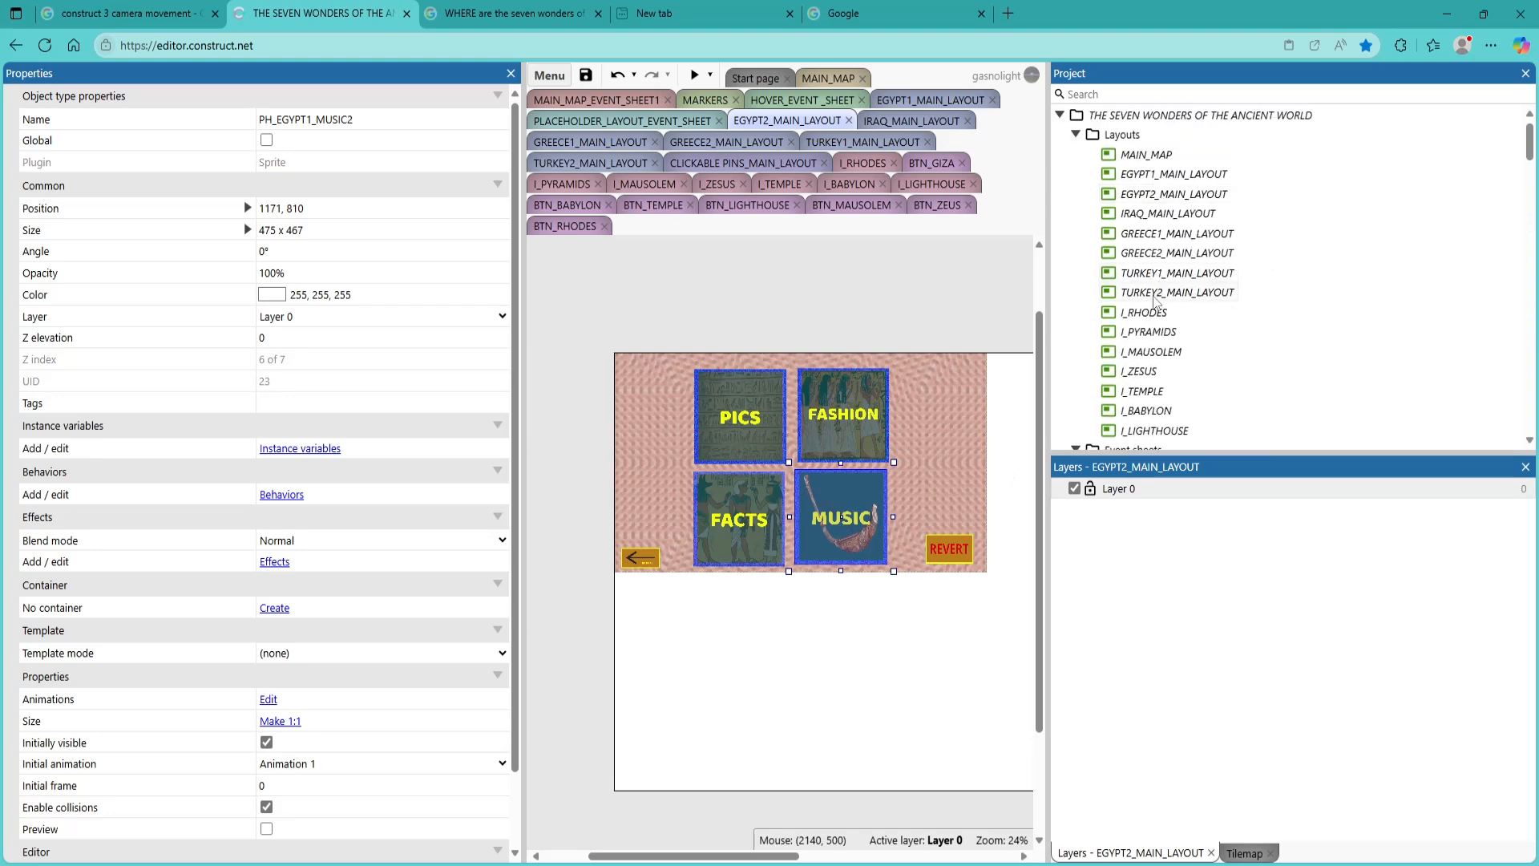
{"action": "scroll", "coordinate": [1159, 303], "scroll_direction": "down", "scroll_amount": 1}
{"action": "scroll", "coordinate": [1138, 316], "scroll_direction": "up", "scroll_amount": 1}
{"action": "double_click", "coordinate": [1147, 175]}
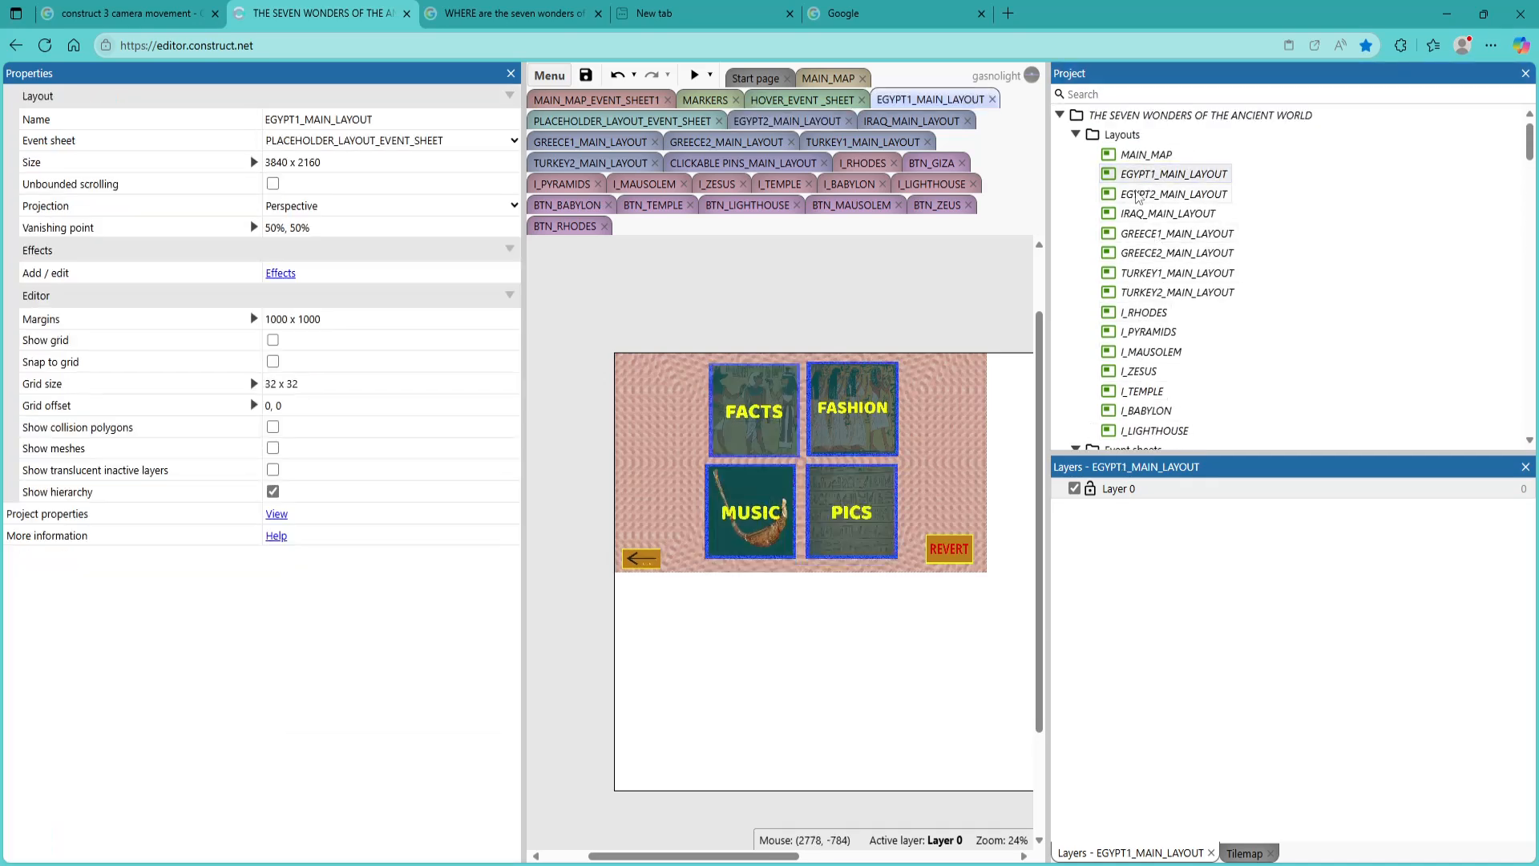
{"action": "left_click", "coordinate": [767, 416]}
{"action": "left_click", "coordinate": [869, 426]}
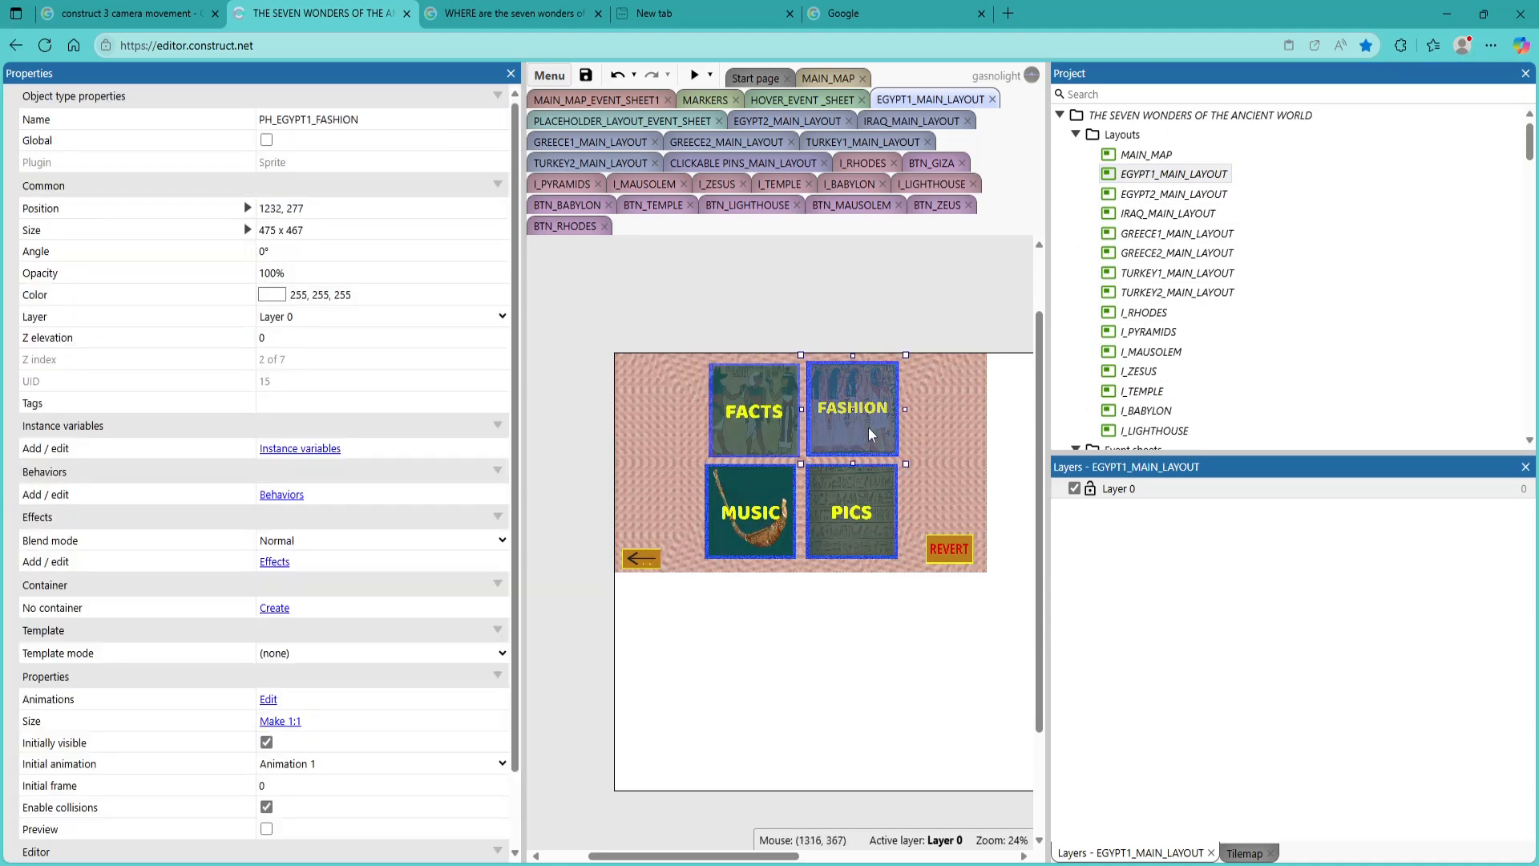
{"action": "left_click", "coordinate": [858, 517]}
Check the object names of the PICS, FASHION, FACTS and MUSIC tiles on EGYPT2_MAIN_LAYOUT
{"action": "double_click", "coordinate": [1162, 200]}
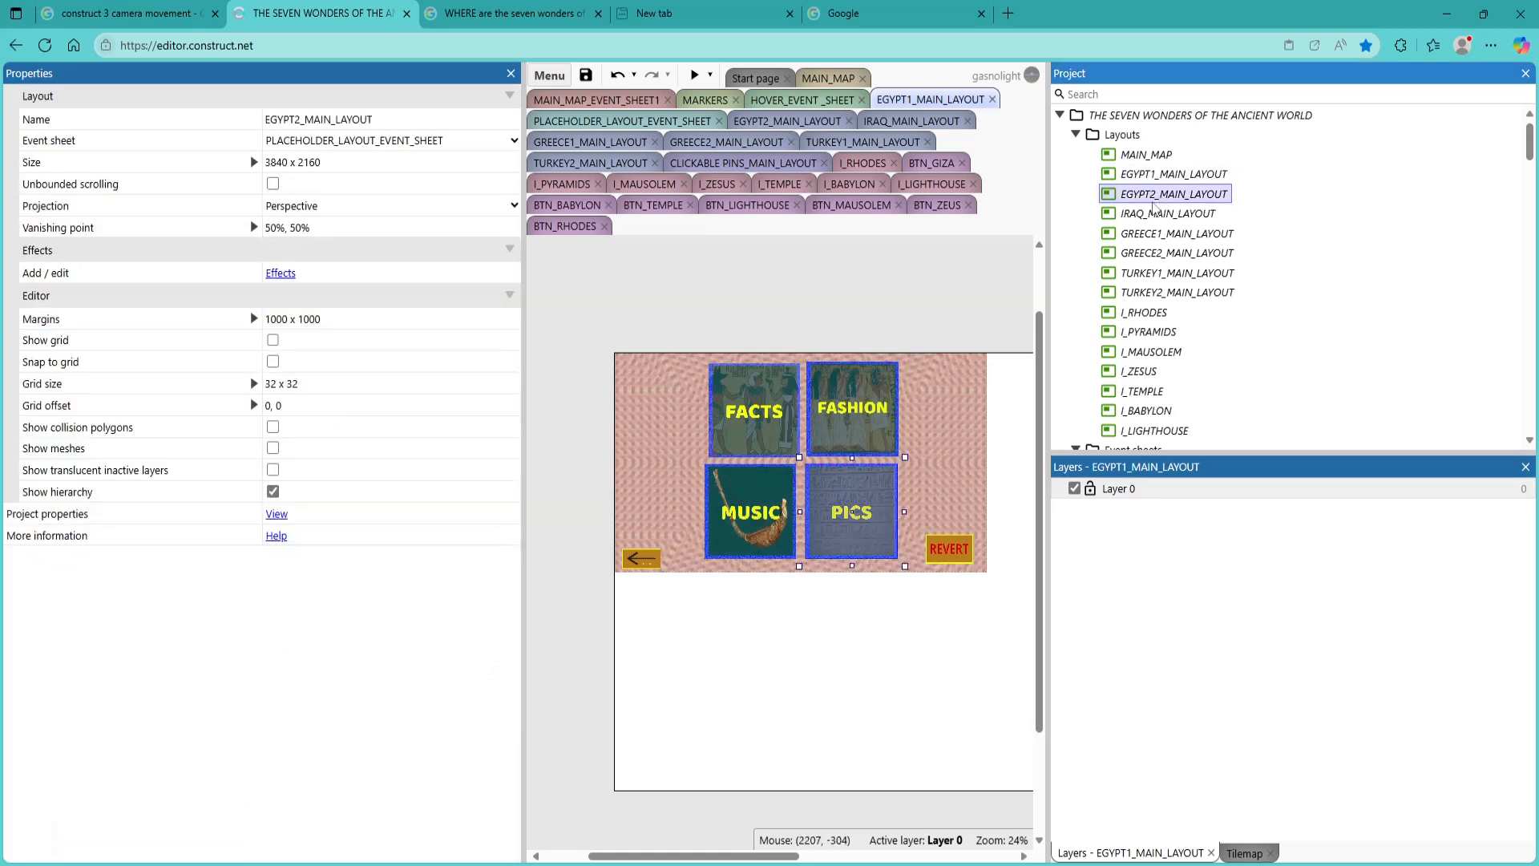
{"action": "left_click", "coordinate": [752, 421]}
{"action": "left_click", "coordinate": [851, 423]}
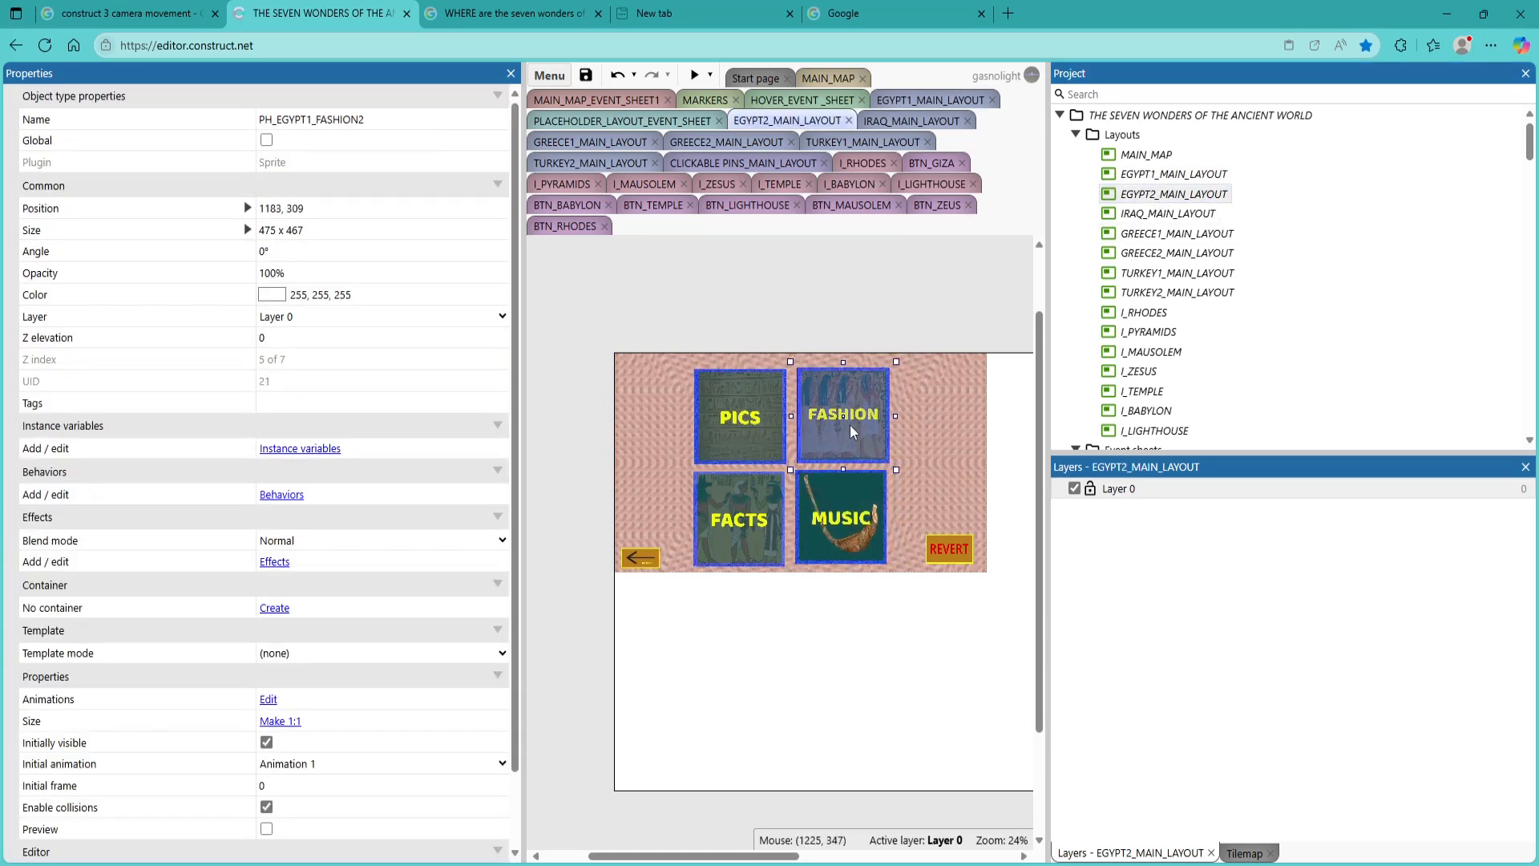
{"action": "left_click", "coordinate": [719, 517]}
{"action": "left_click", "coordinate": [839, 521]}
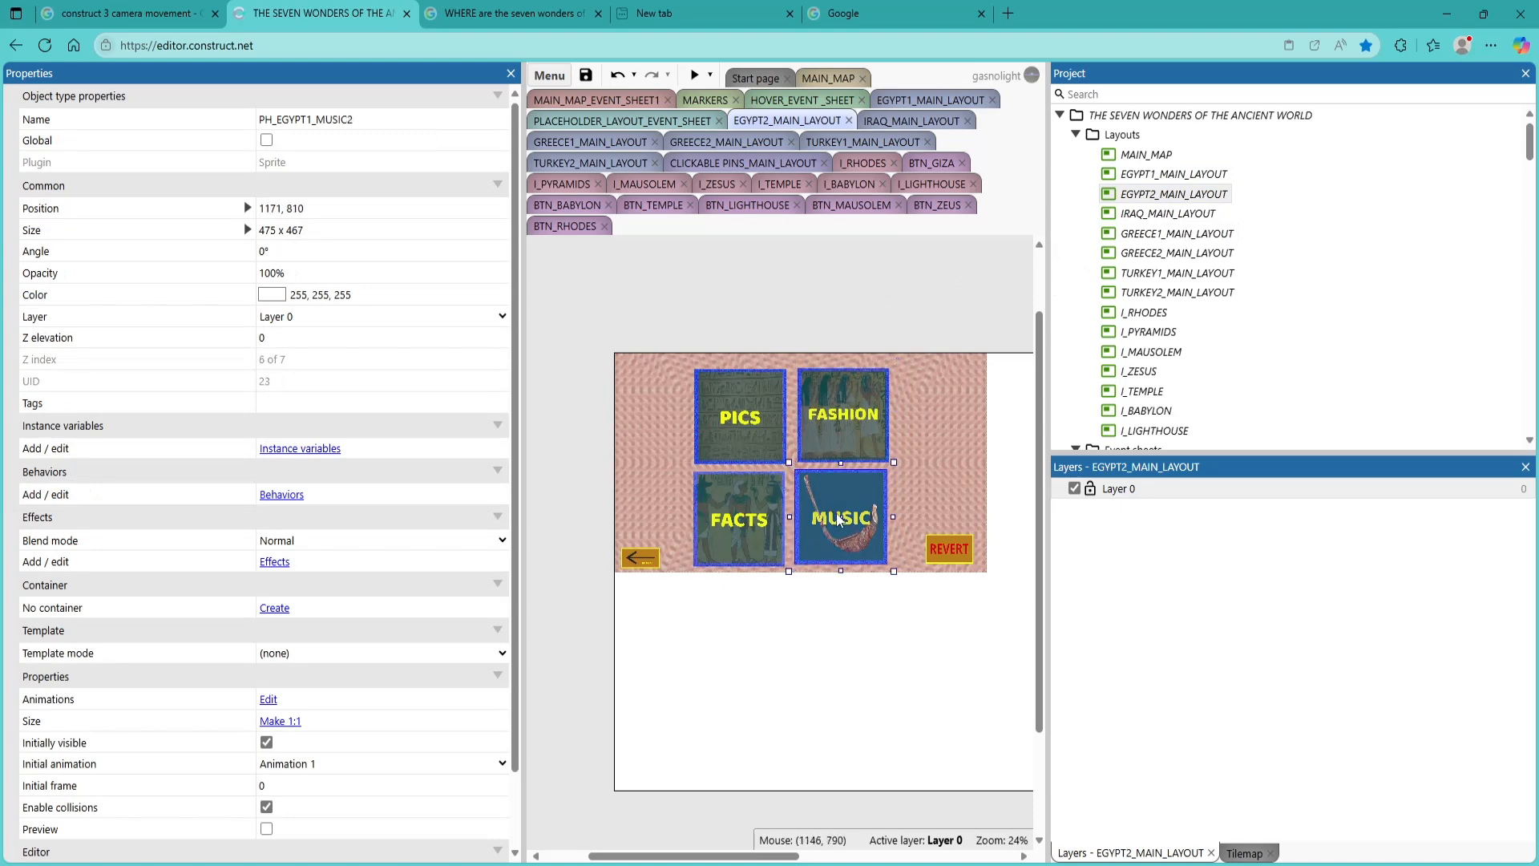
Return to EGYPT1_MAIN_LAYOUT and check the object names of its MUSIC and FACTS tiles
{"action": "left_click", "coordinate": [1164, 176]}
{"action": "double_click", "coordinate": [1165, 177]}
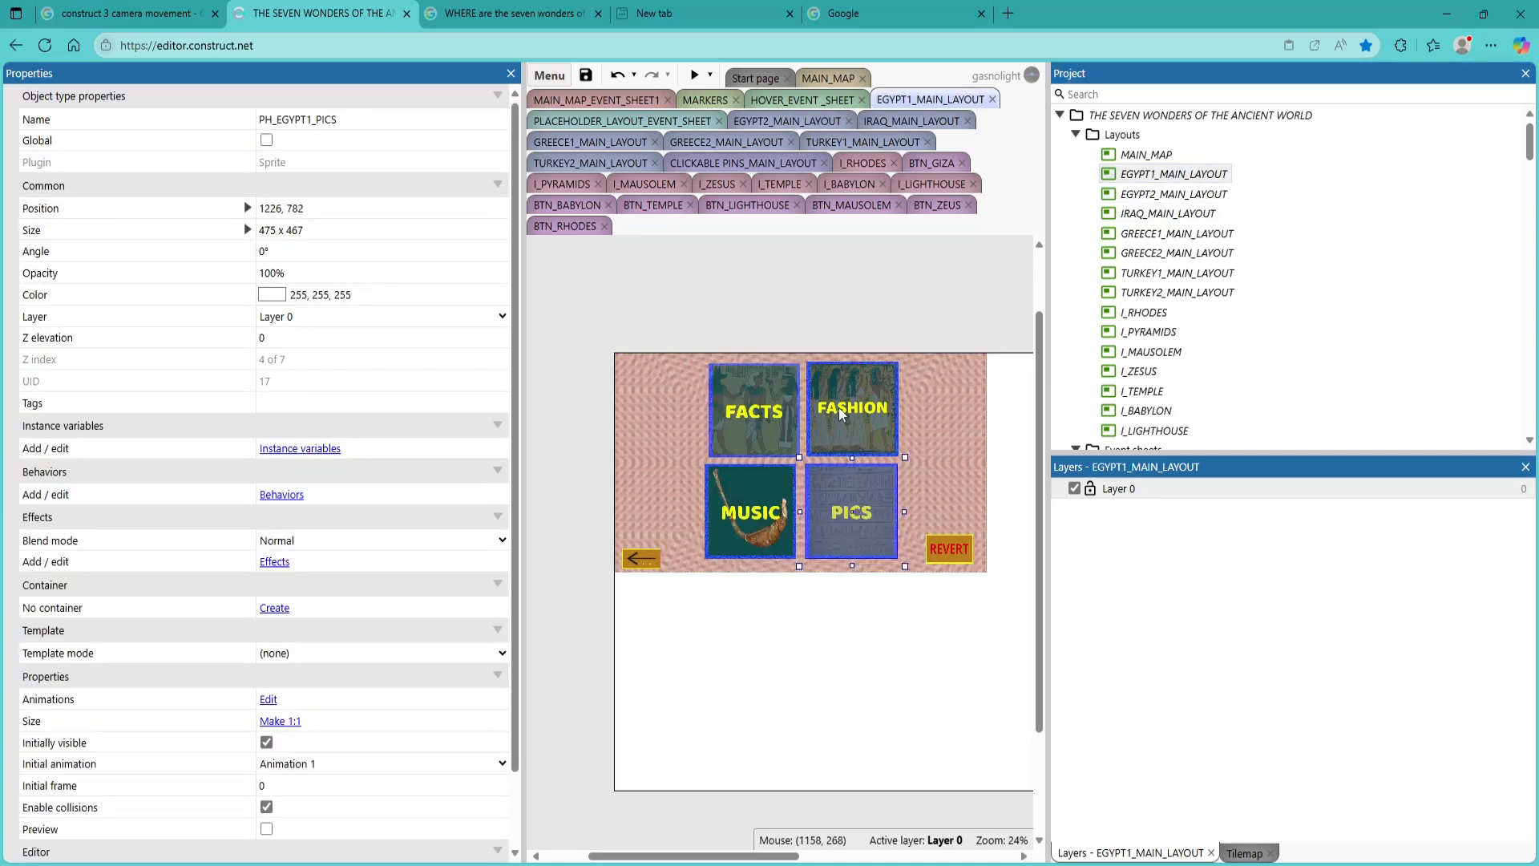
{"action": "left_click", "coordinate": [756, 513]}
{"action": "left_click", "coordinate": [750, 413]}
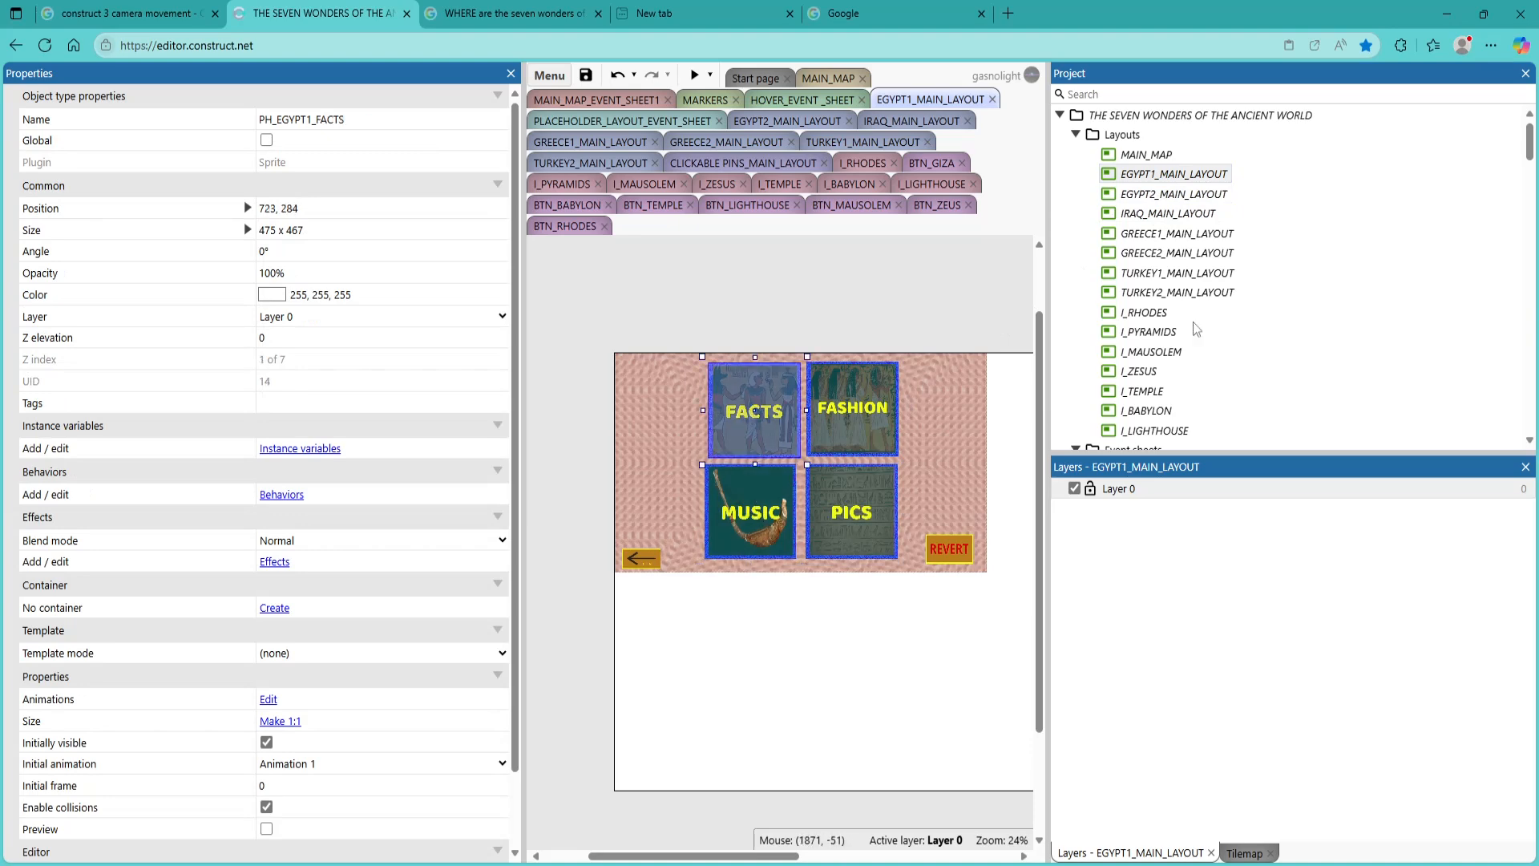
Open EGYPT2_MAIN_LAYOUT and check the object name of its FASHION tile
{"action": "double_click", "coordinate": [1192, 195]}
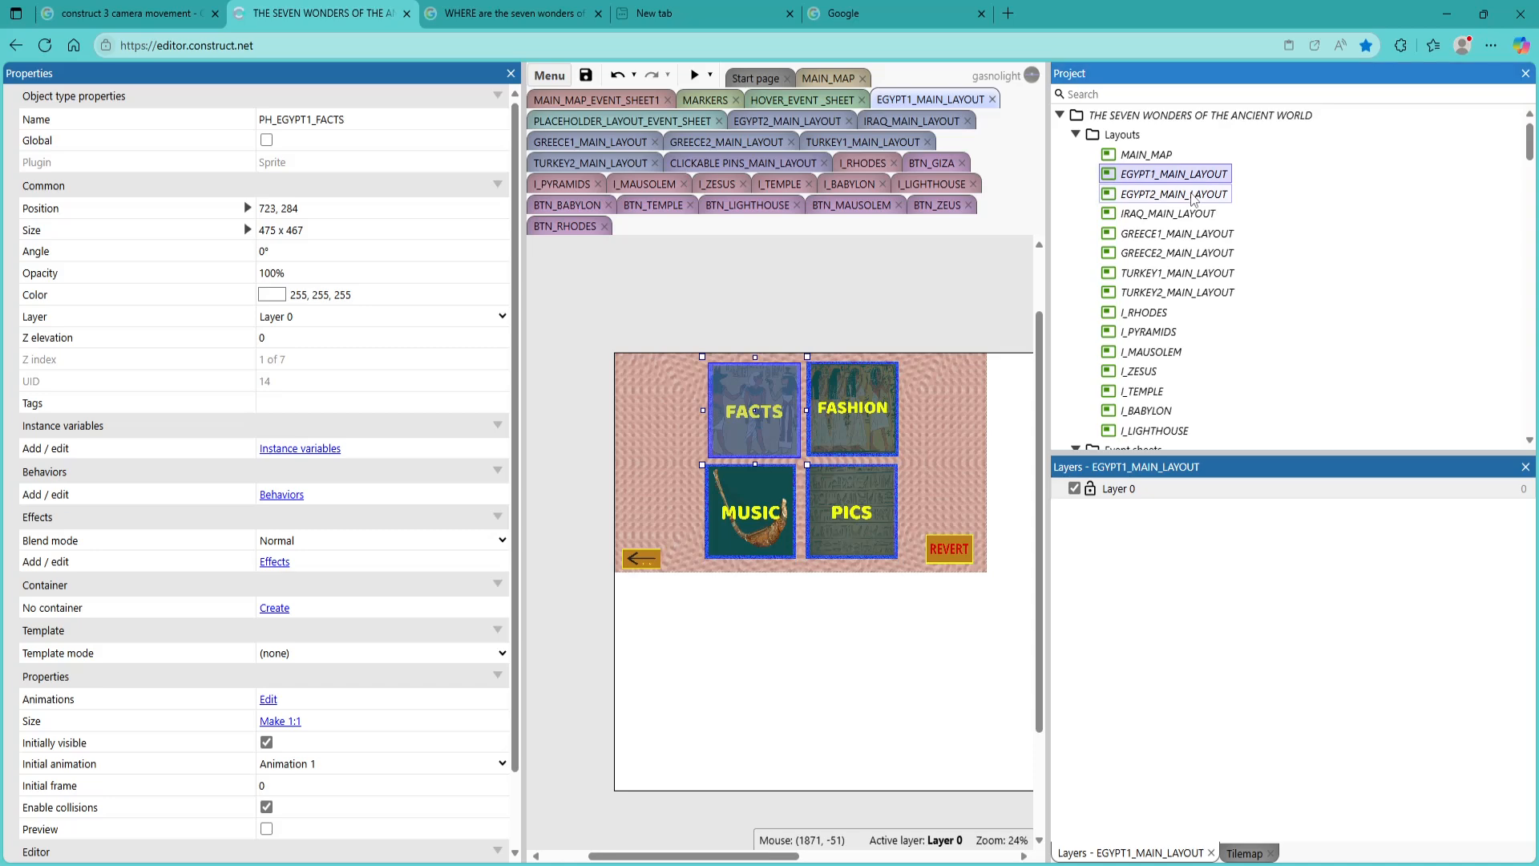
{"action": "left_click", "coordinate": [840, 423]}
{"action": "left_click_drag", "start_coordinate": [842, 425], "coordinate": [840, 420]}
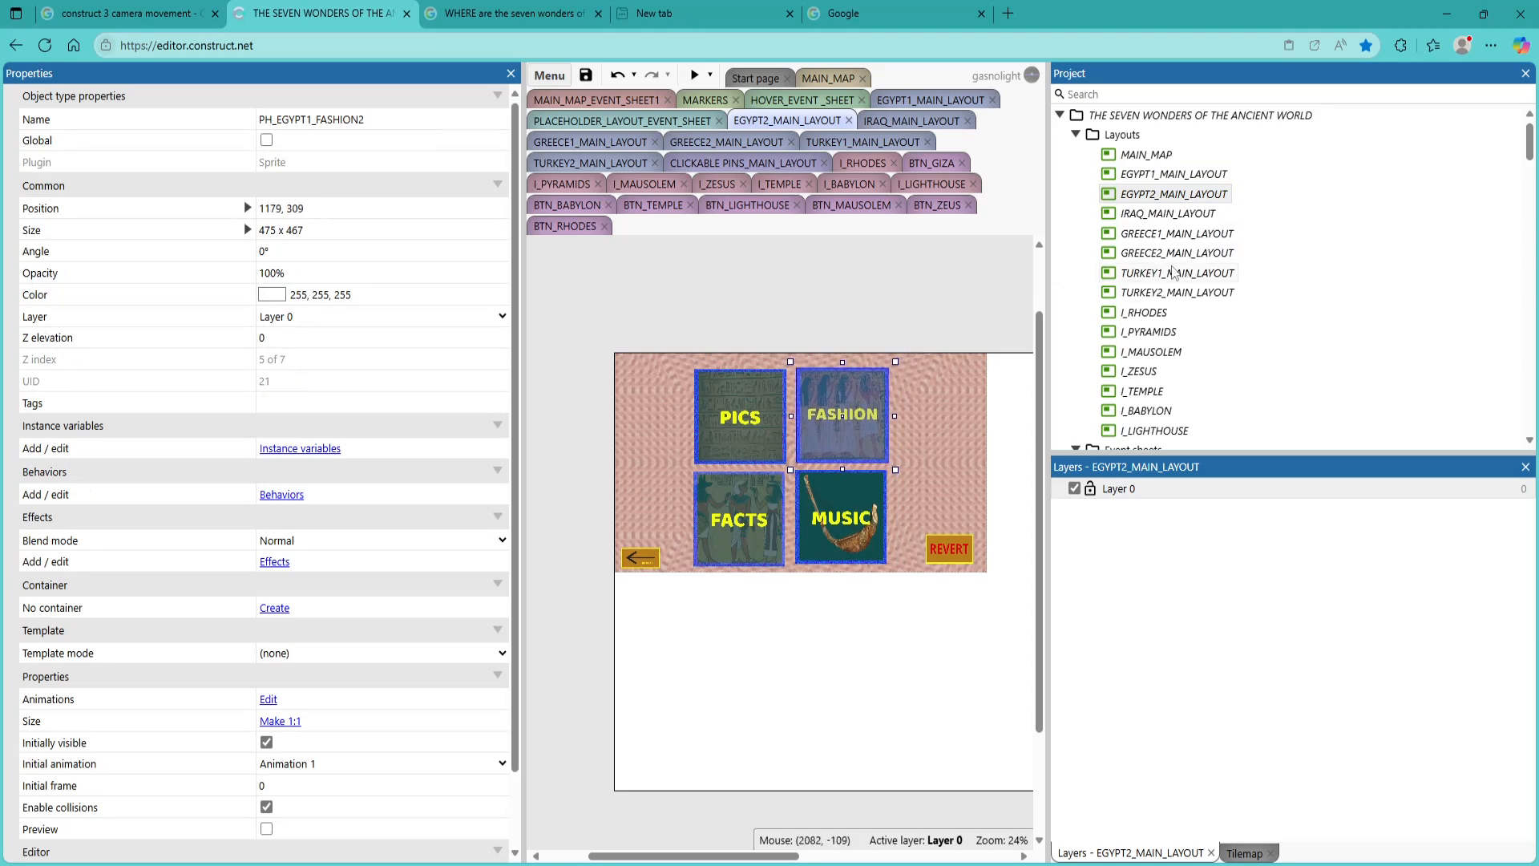
Look at the BTN_GIZA event sheet and return to EGYPT2_MAIN_LAYOUT
{"action": "scroll", "coordinate": [1215, 324], "scroll_direction": "down", "scroll_amount": 3}
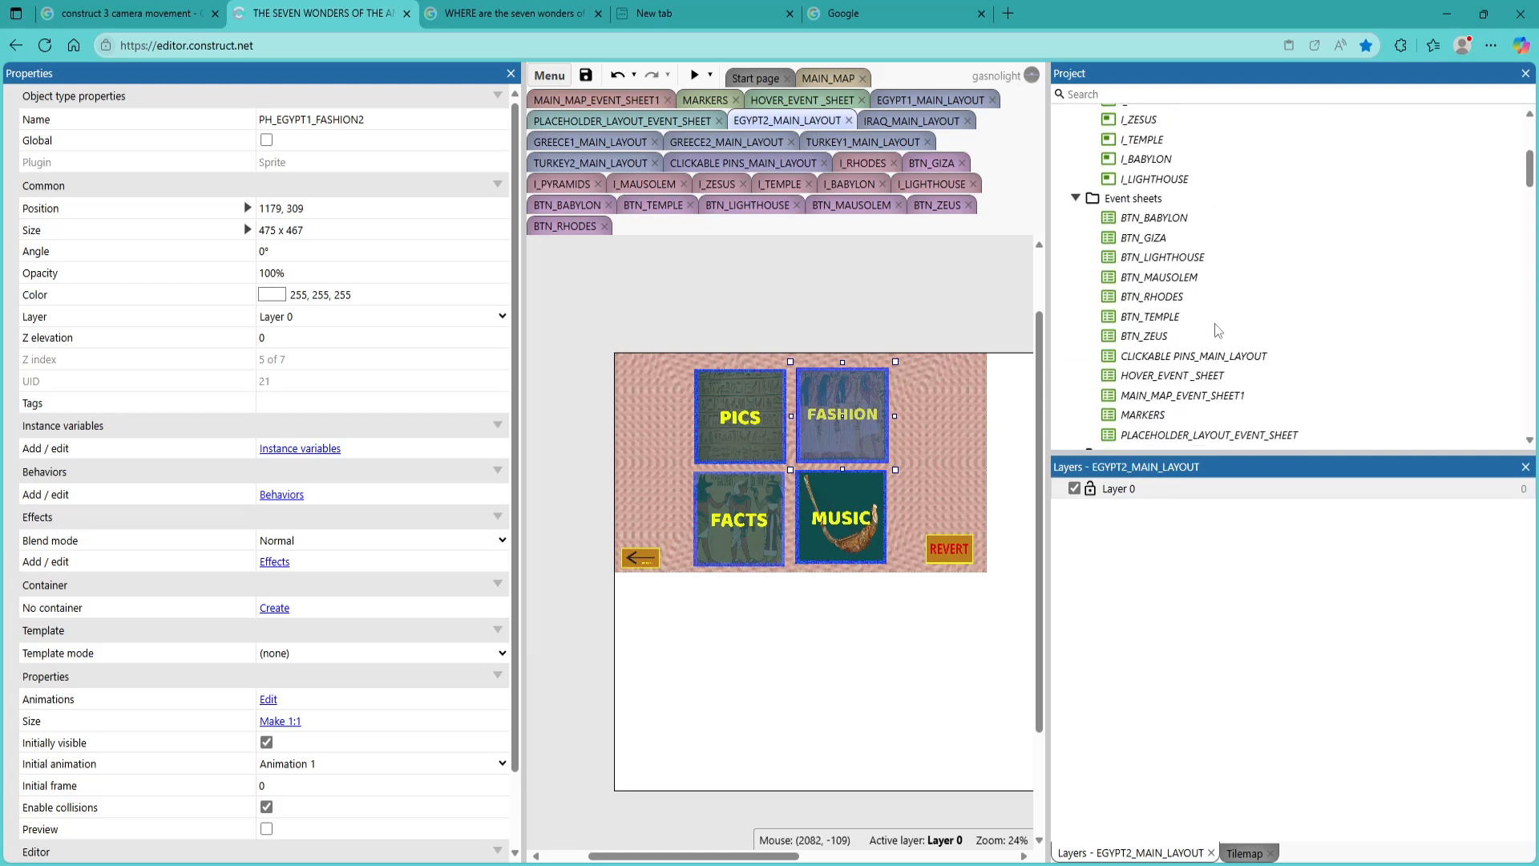
{"action": "double_click", "coordinate": [1142, 240]}
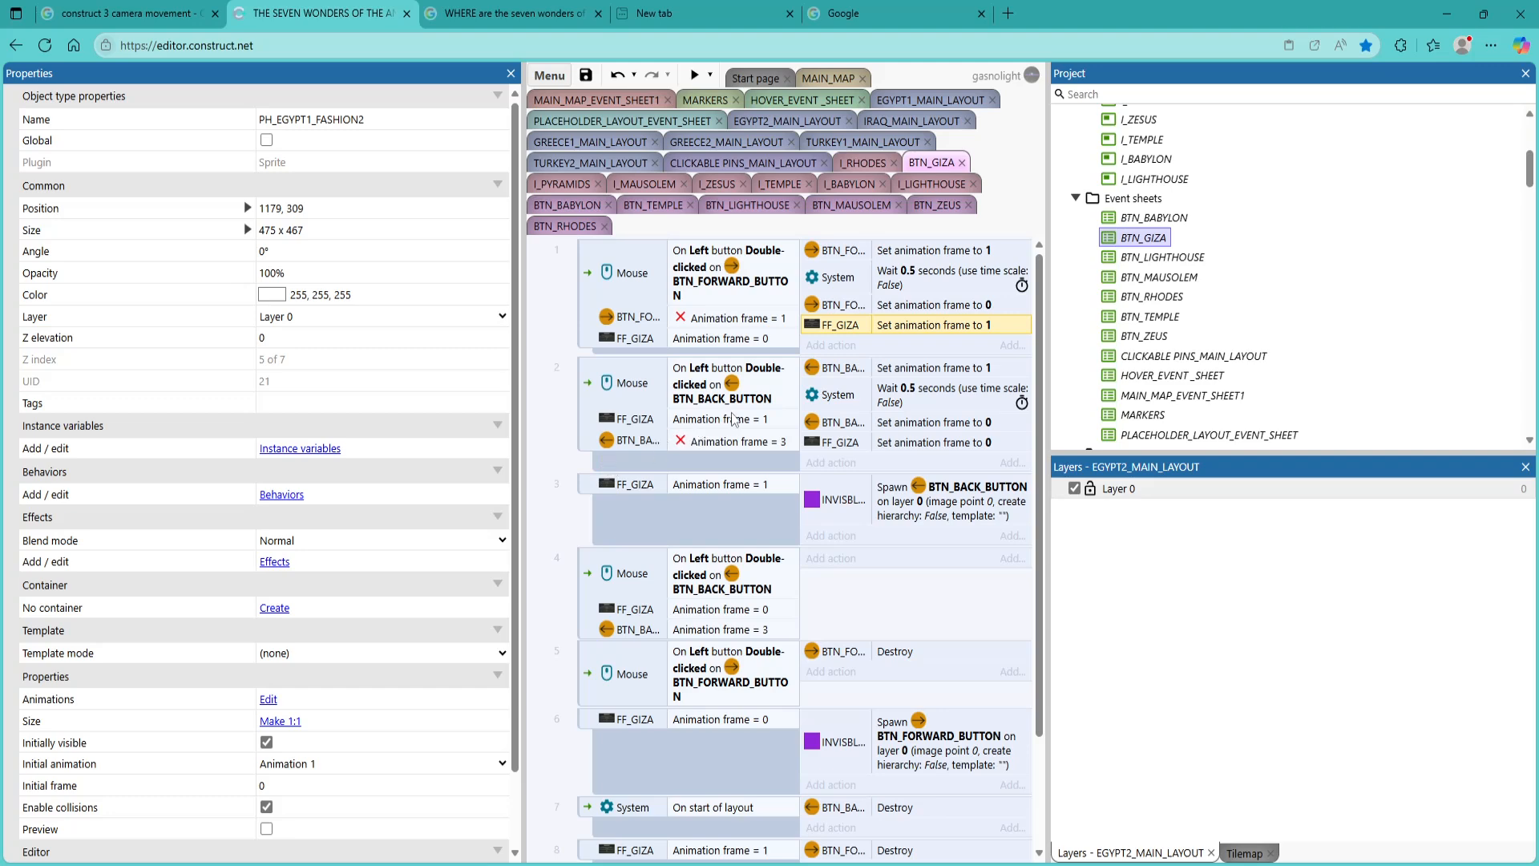
{"action": "scroll", "coordinate": [1152, 215], "scroll_direction": "up", "scroll_amount": 5}
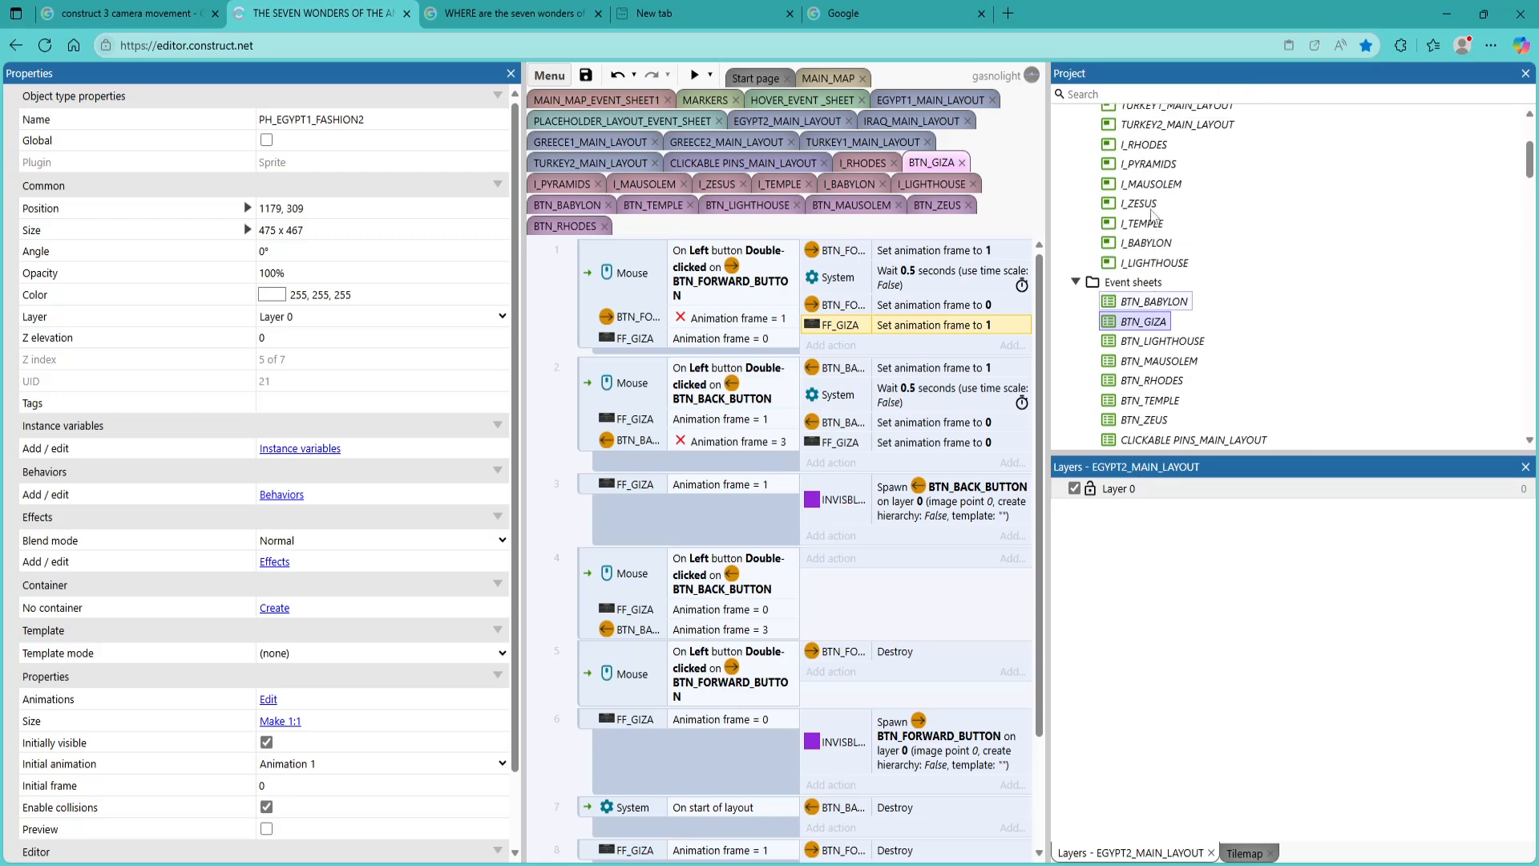
{"action": "scroll", "coordinate": [1152, 215], "scroll_direction": "up", "scroll_amount": 3}
{"action": "left_click", "coordinate": [1169, 195]}
{"action": "double_click", "coordinate": [1170, 195]}
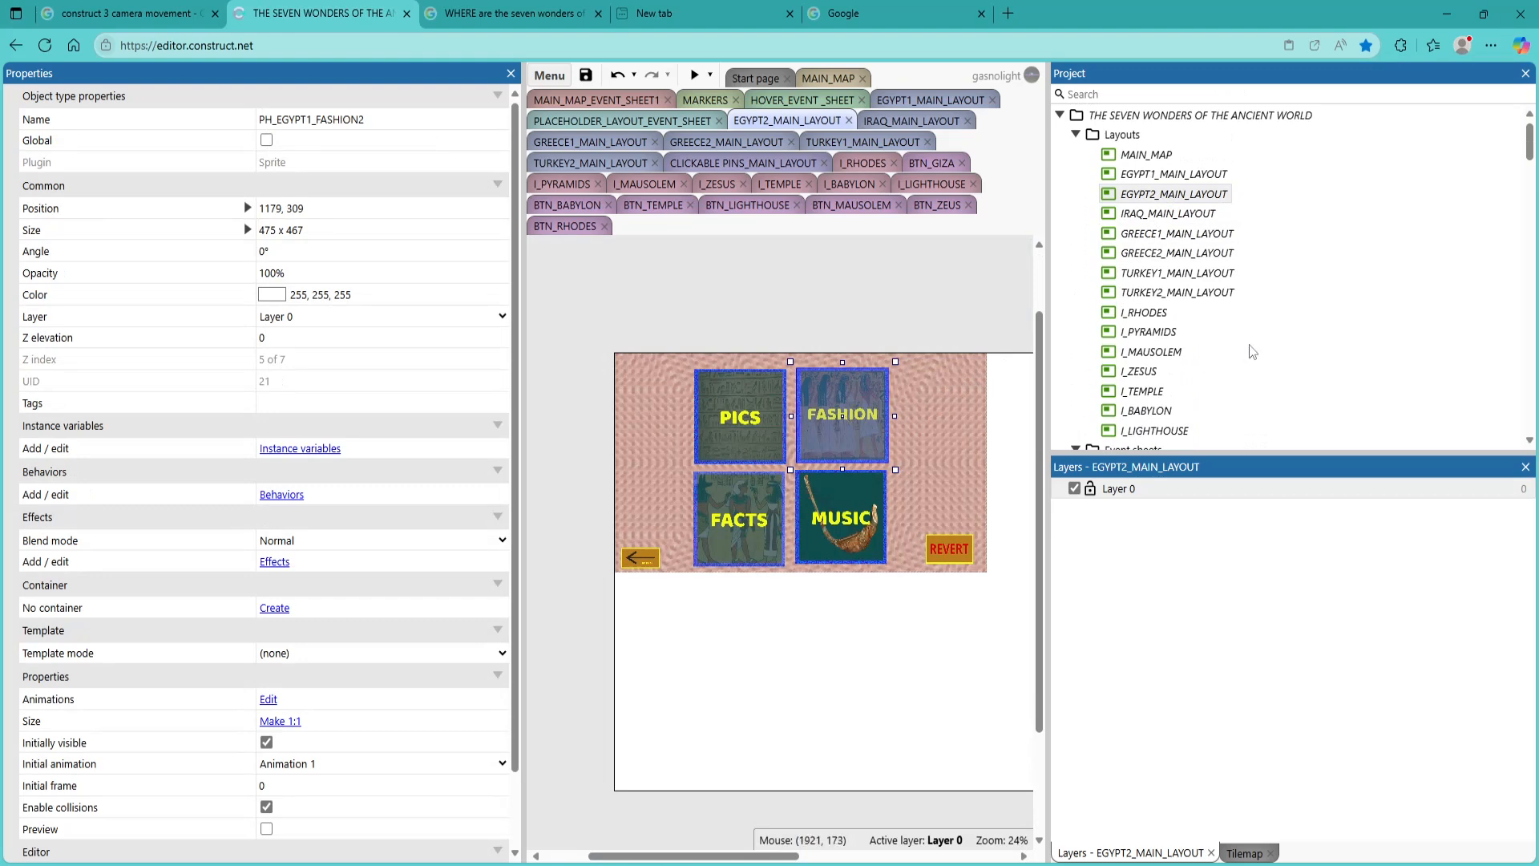
Open PLACEHOLDER_LAYOUT_EVENT_SHEET and examine which tile objects its double-click events refer to
{"action": "scroll", "coordinate": [1167, 349], "scroll_direction": "down", "scroll_amount": 7}
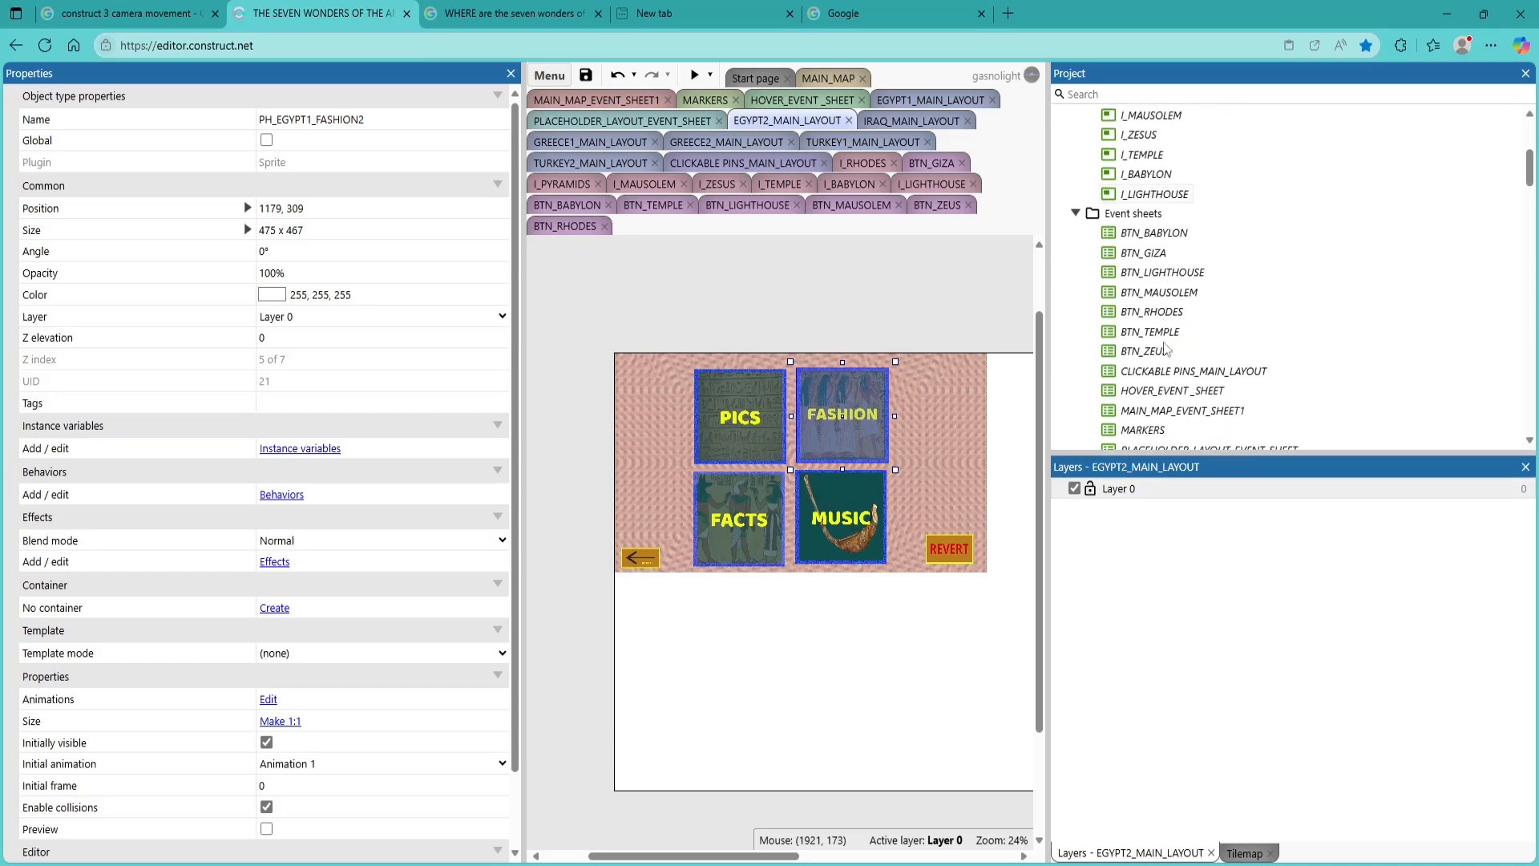
{"action": "scroll", "coordinate": [1166, 348], "scroll_direction": "down", "scroll_amount": 1}
{"action": "double_click", "coordinate": [1154, 269]}
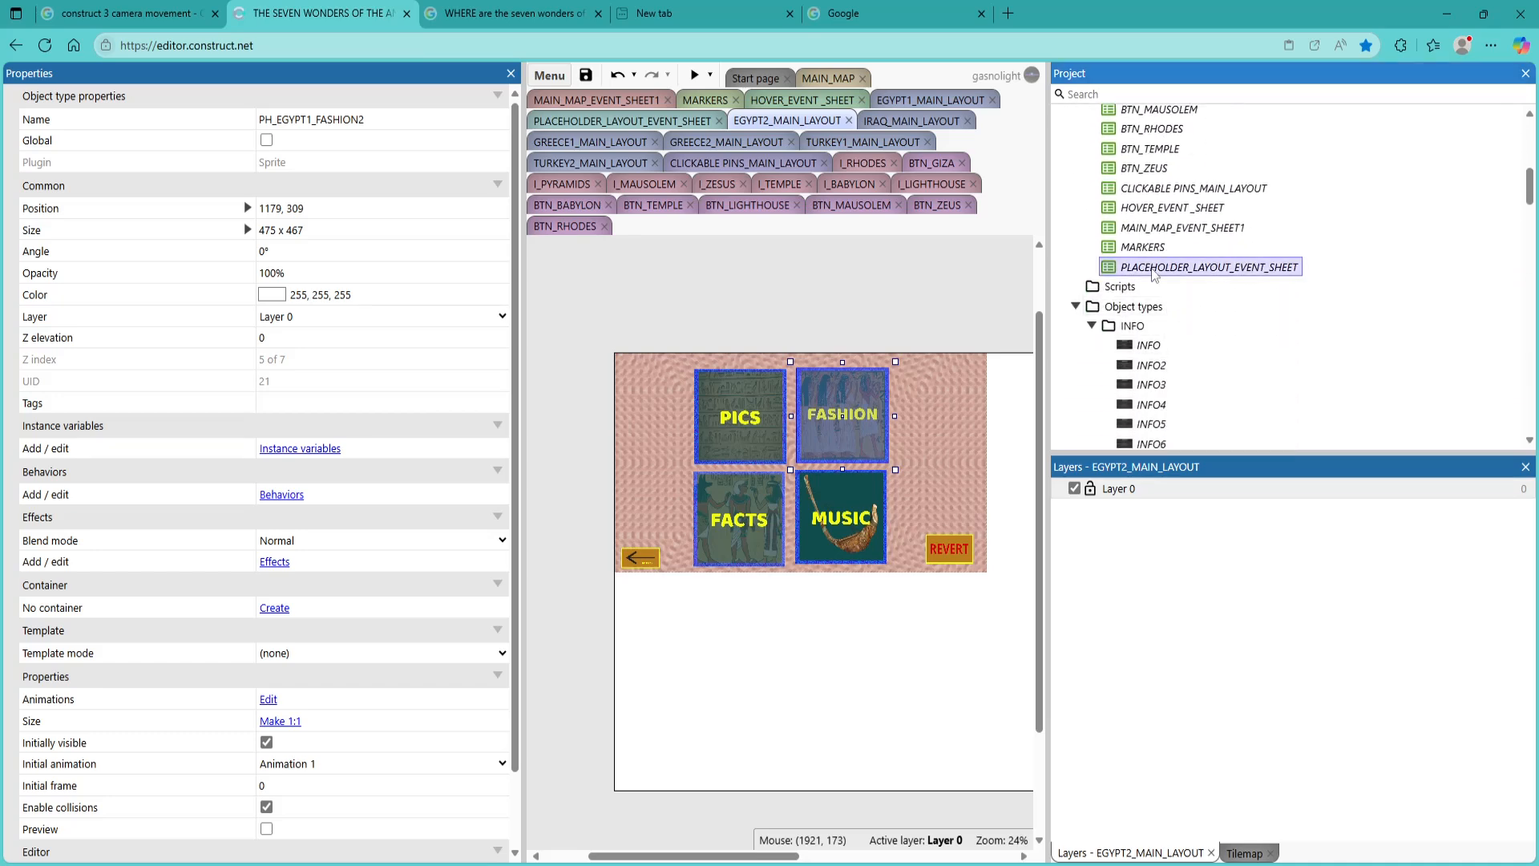
{"action": "scroll", "coordinate": [723, 490], "scroll_direction": "up", "scroll_amount": 15}
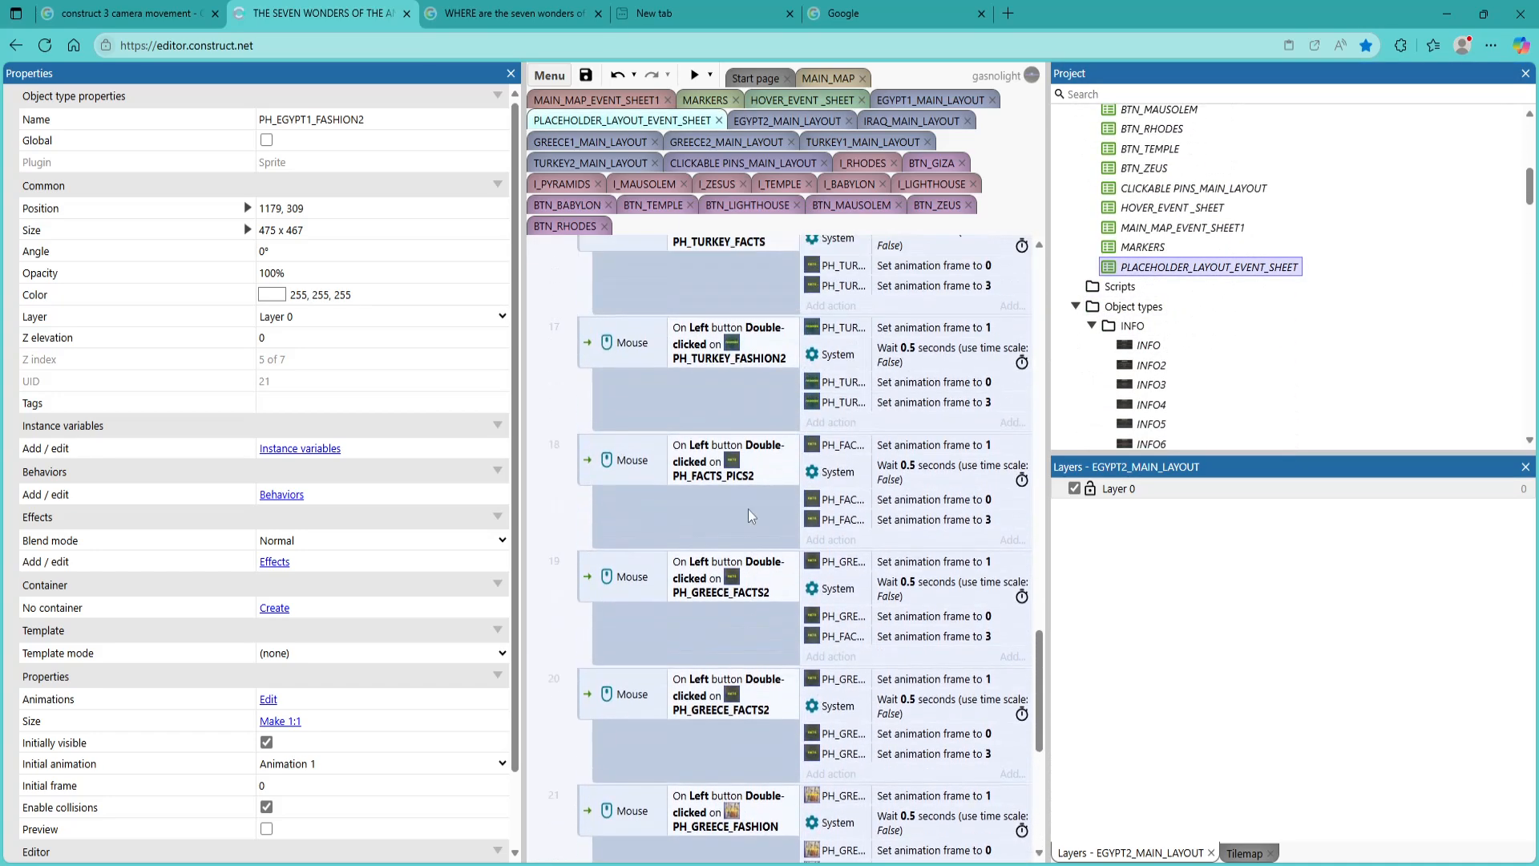
{"action": "scroll", "coordinate": [754, 517], "scroll_direction": "up", "scroll_amount": 10}
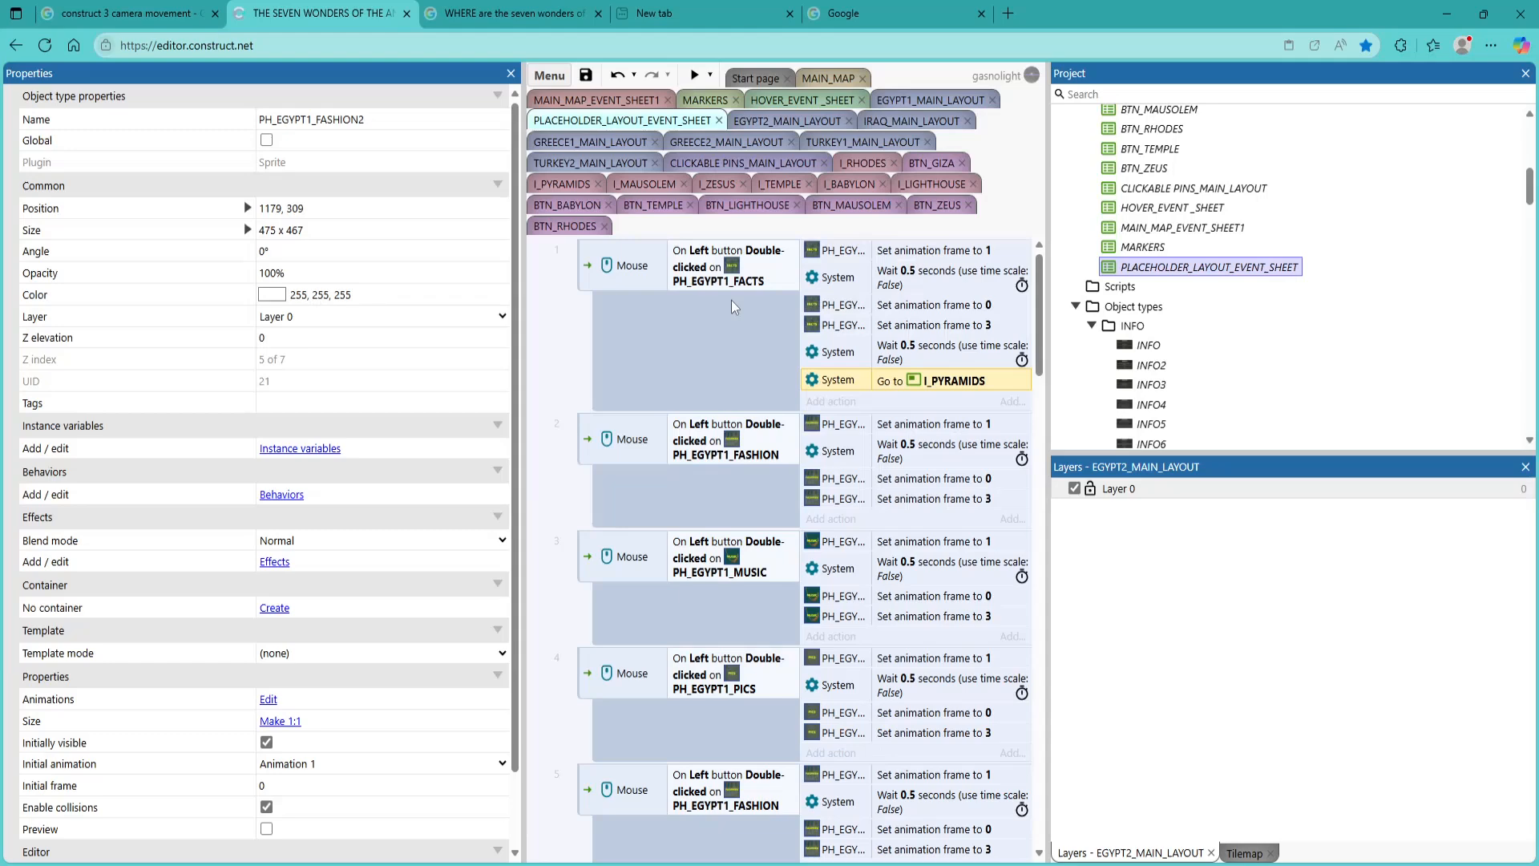
{"action": "scroll", "coordinate": [753, 433], "scroll_direction": "down", "scroll_amount": 3}
{"action": "scroll", "coordinate": [771, 529], "scroll_direction": "down", "scroll_amount": 5}
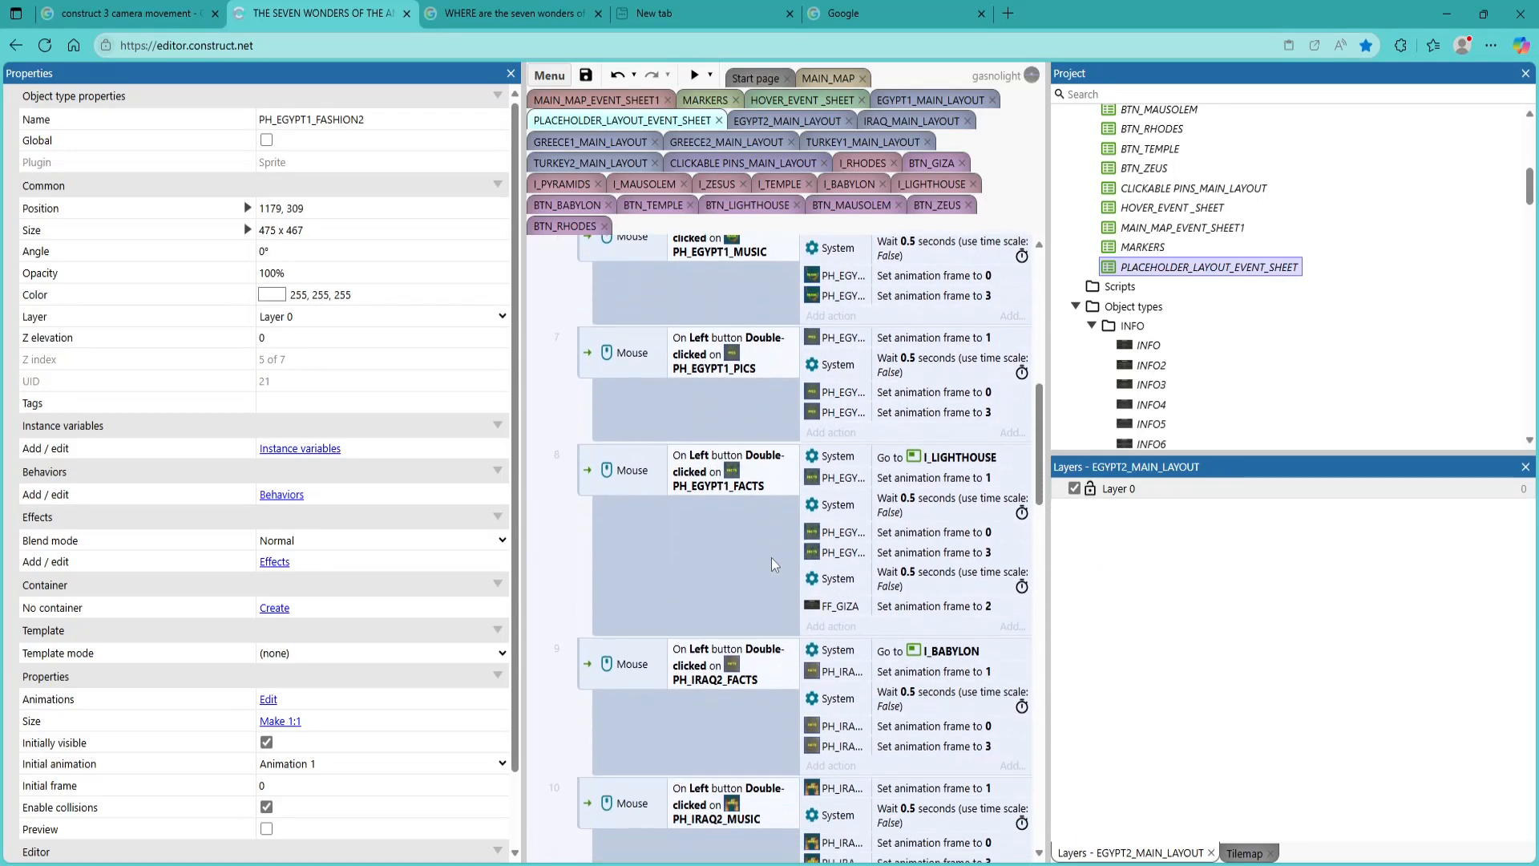
{"action": "scroll", "coordinate": [773, 564], "scroll_direction": "up", "scroll_amount": 6}
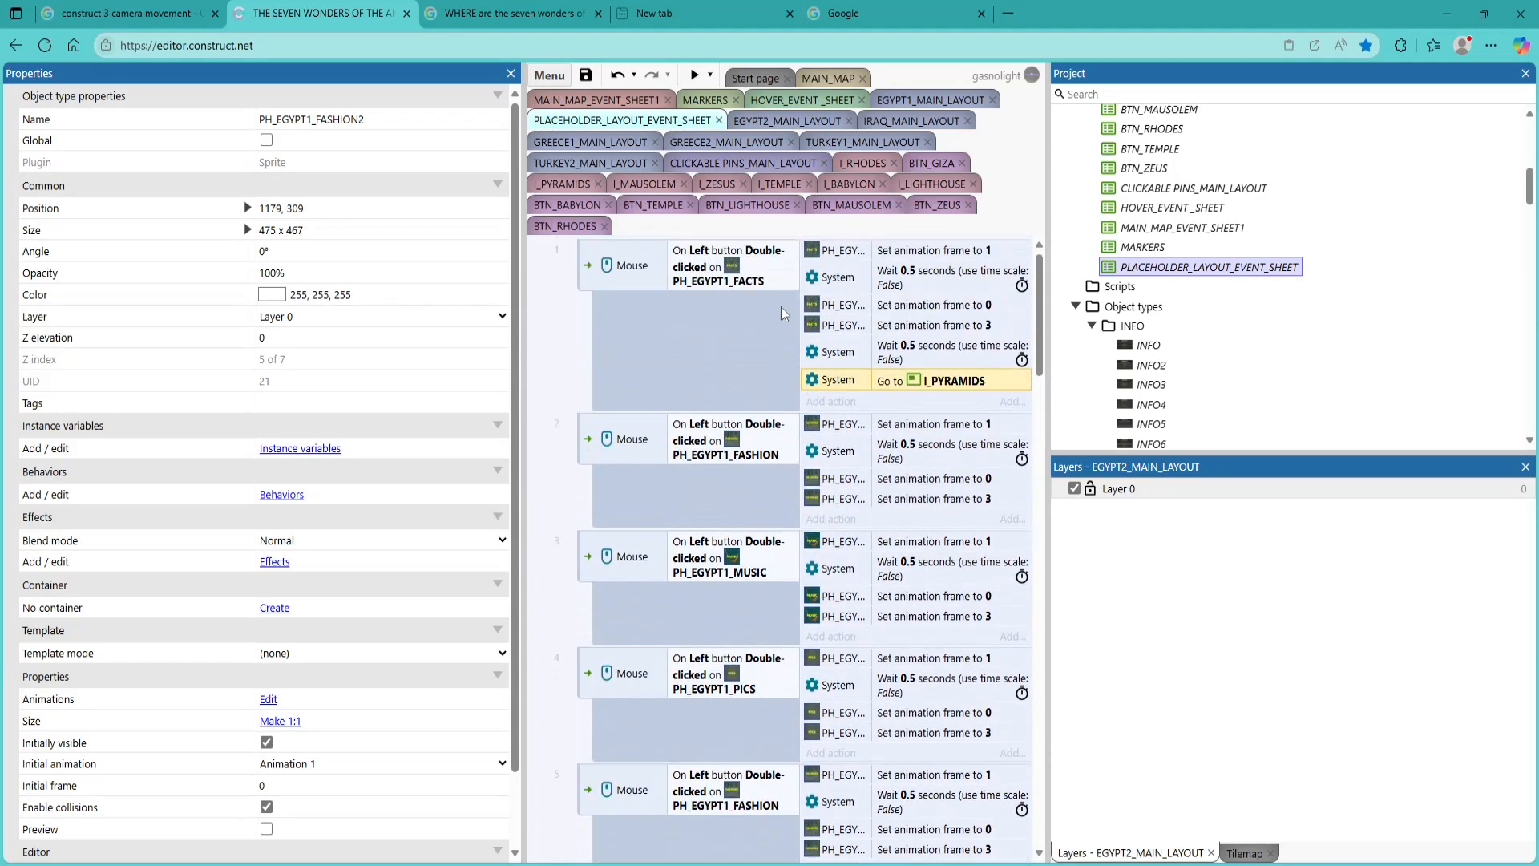
Go through the first eight events one by one to find which Egypt tile sprites are used twice
{"action": "left_click", "coordinate": [633, 282]}
{"action": "left_click", "coordinate": [626, 471]}
{"action": "left_click", "coordinate": [642, 624]}
{"action": "left_click", "coordinate": [684, 739]}
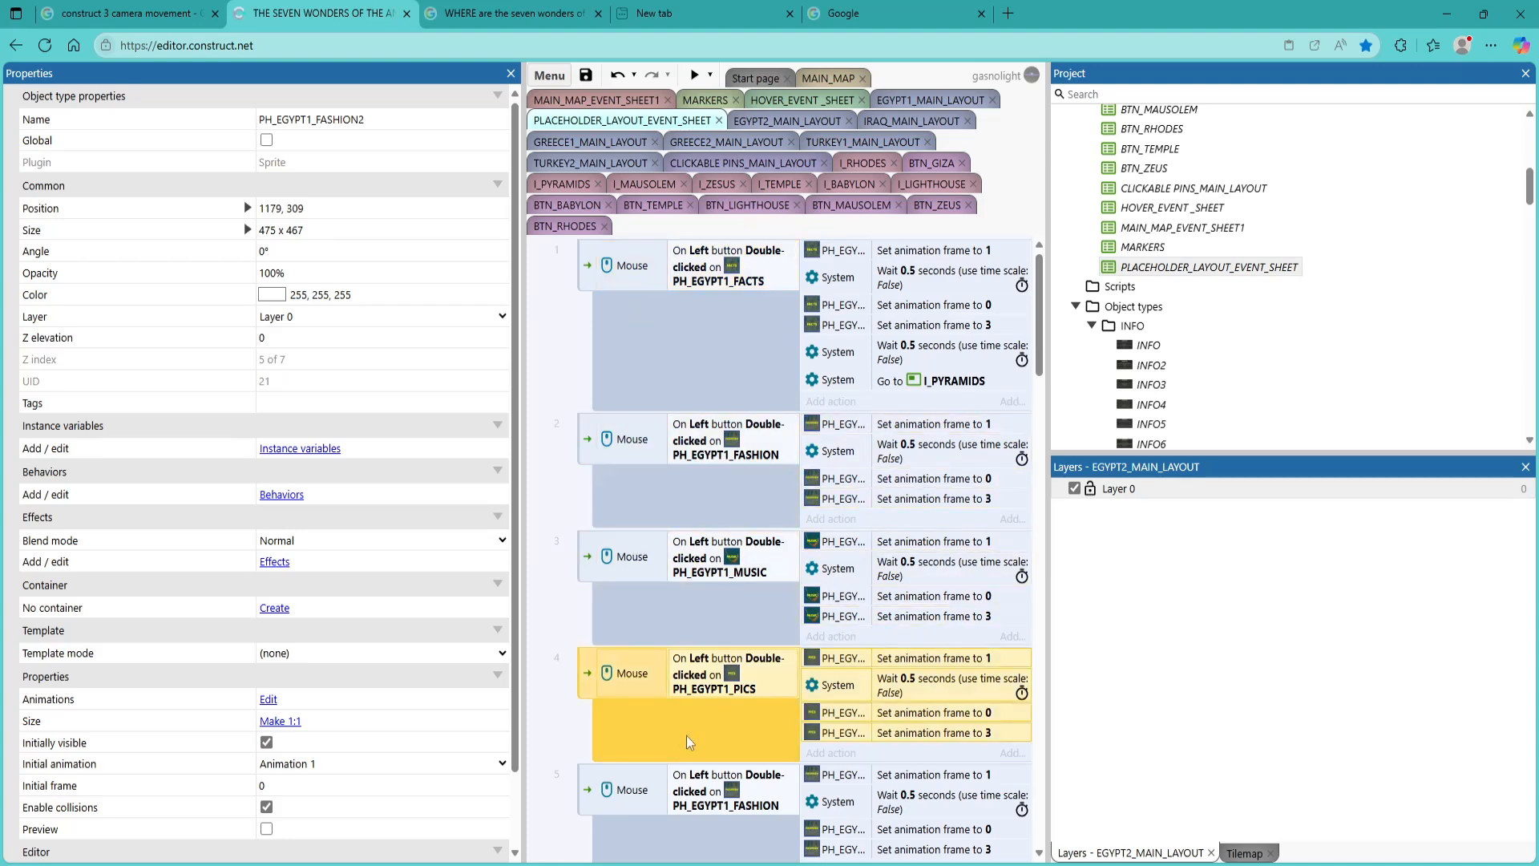
{"action": "scroll", "coordinate": [686, 734], "scroll_direction": "down", "scroll_amount": 5}
{"action": "left_click", "coordinate": [705, 435]}
{"action": "left_click", "coordinate": [736, 547]}
{"action": "left_click", "coordinate": [705, 665]}
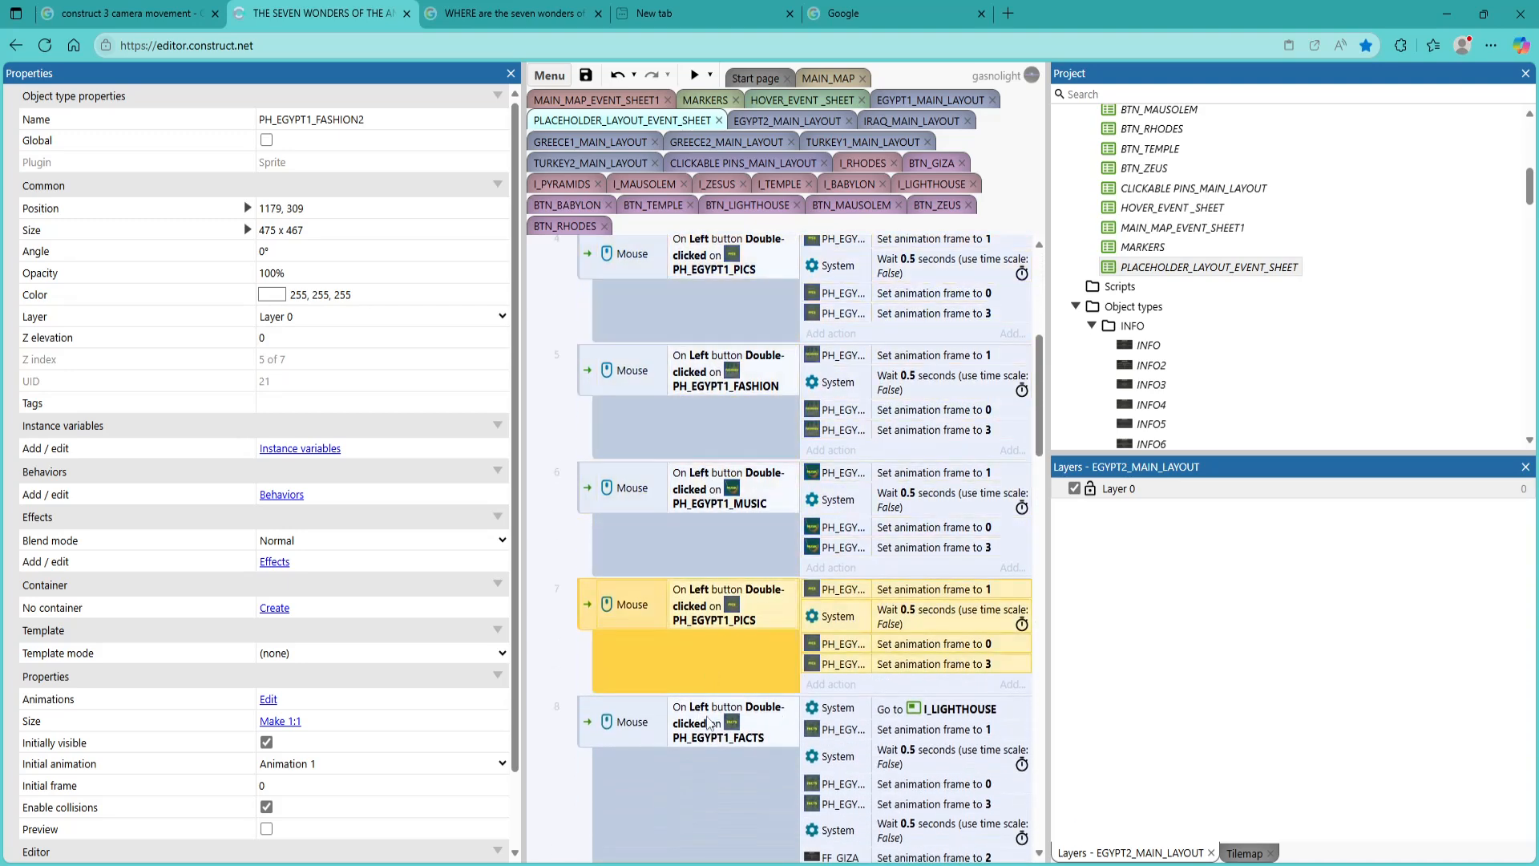
{"action": "left_click", "coordinate": [726, 795]}
Change the clicked object in the condition of event 5, the second FASHION event, to PH_EGYPT1_FASHION2
{"action": "left_click", "coordinate": [695, 407]}
{"action": "scroll", "coordinate": [695, 407], "scroll_direction": "up", "scroll_amount": 4}
{"action": "scroll", "coordinate": [695, 407], "scroll_direction": "down", "scroll_amount": 3}
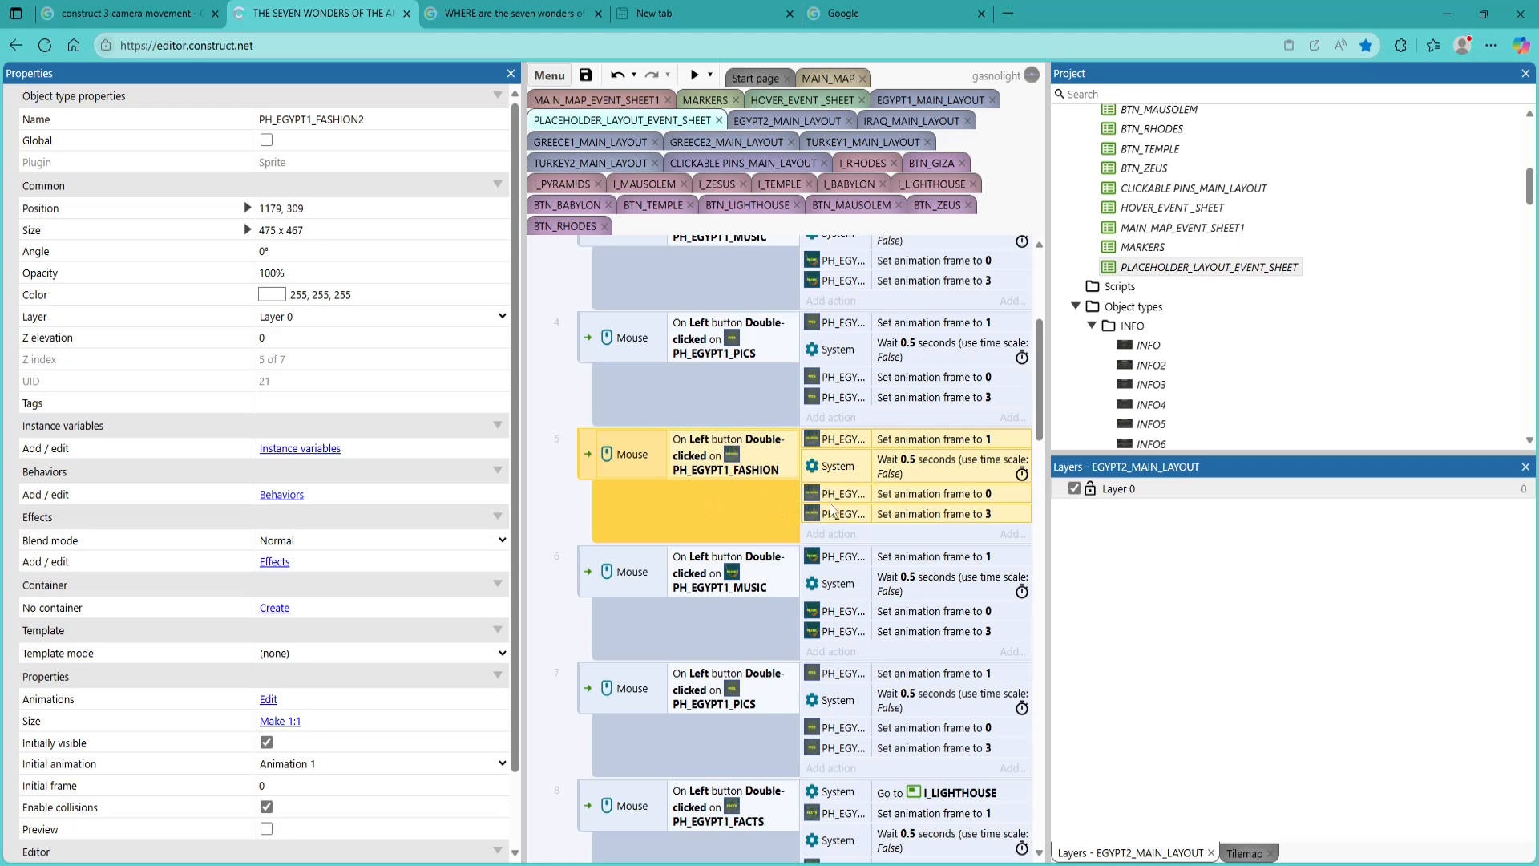
{"action": "double_click", "coordinate": [710, 473]}
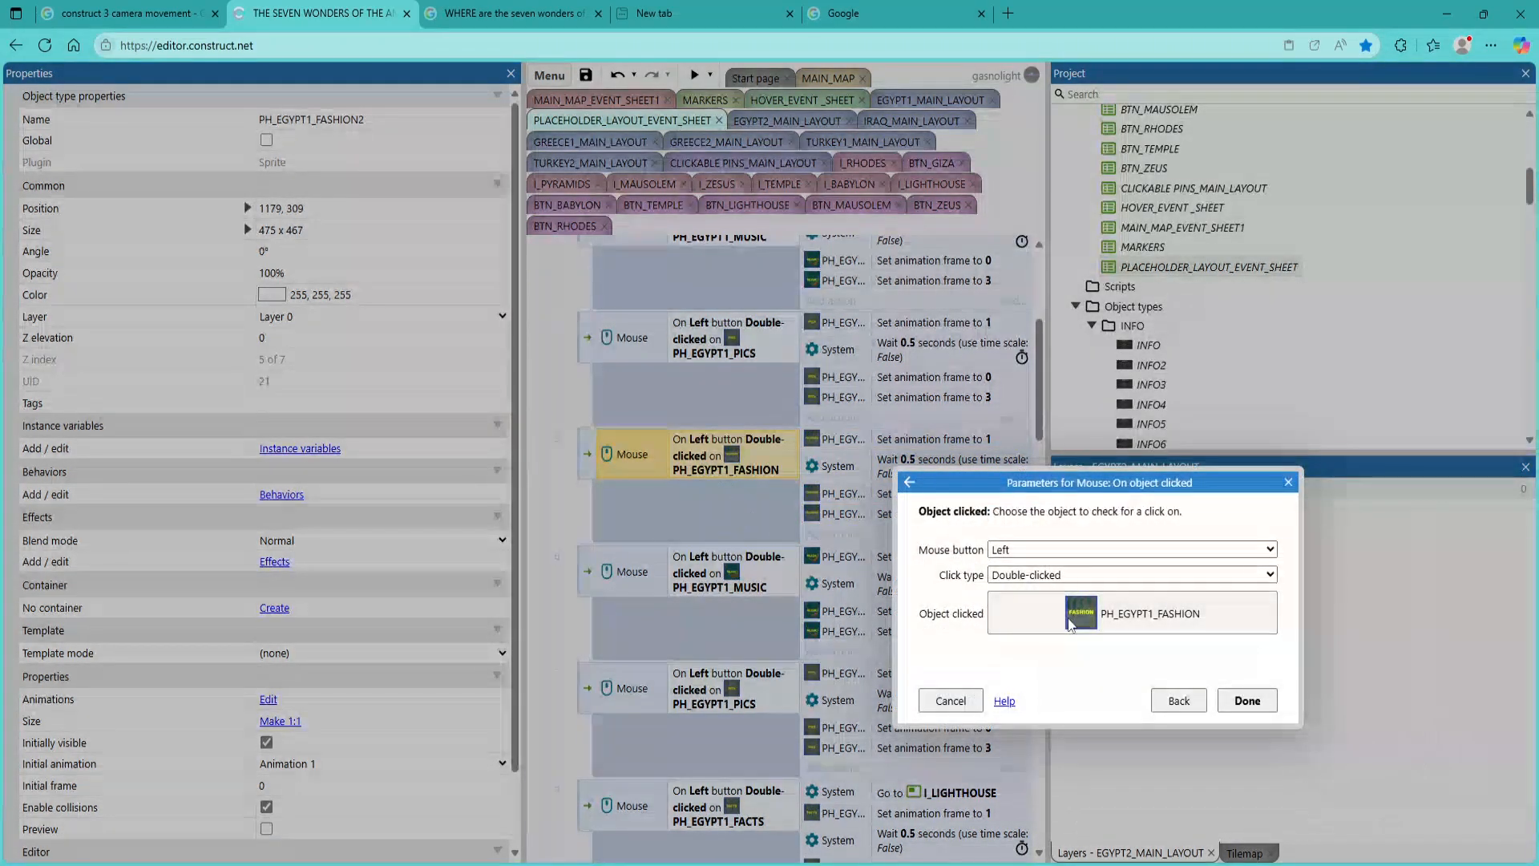
{"action": "left_click", "coordinate": [1106, 613]}
{"action": "scroll", "coordinate": [1007, 649], "scroll_direction": "down", "scroll_amount": 1}
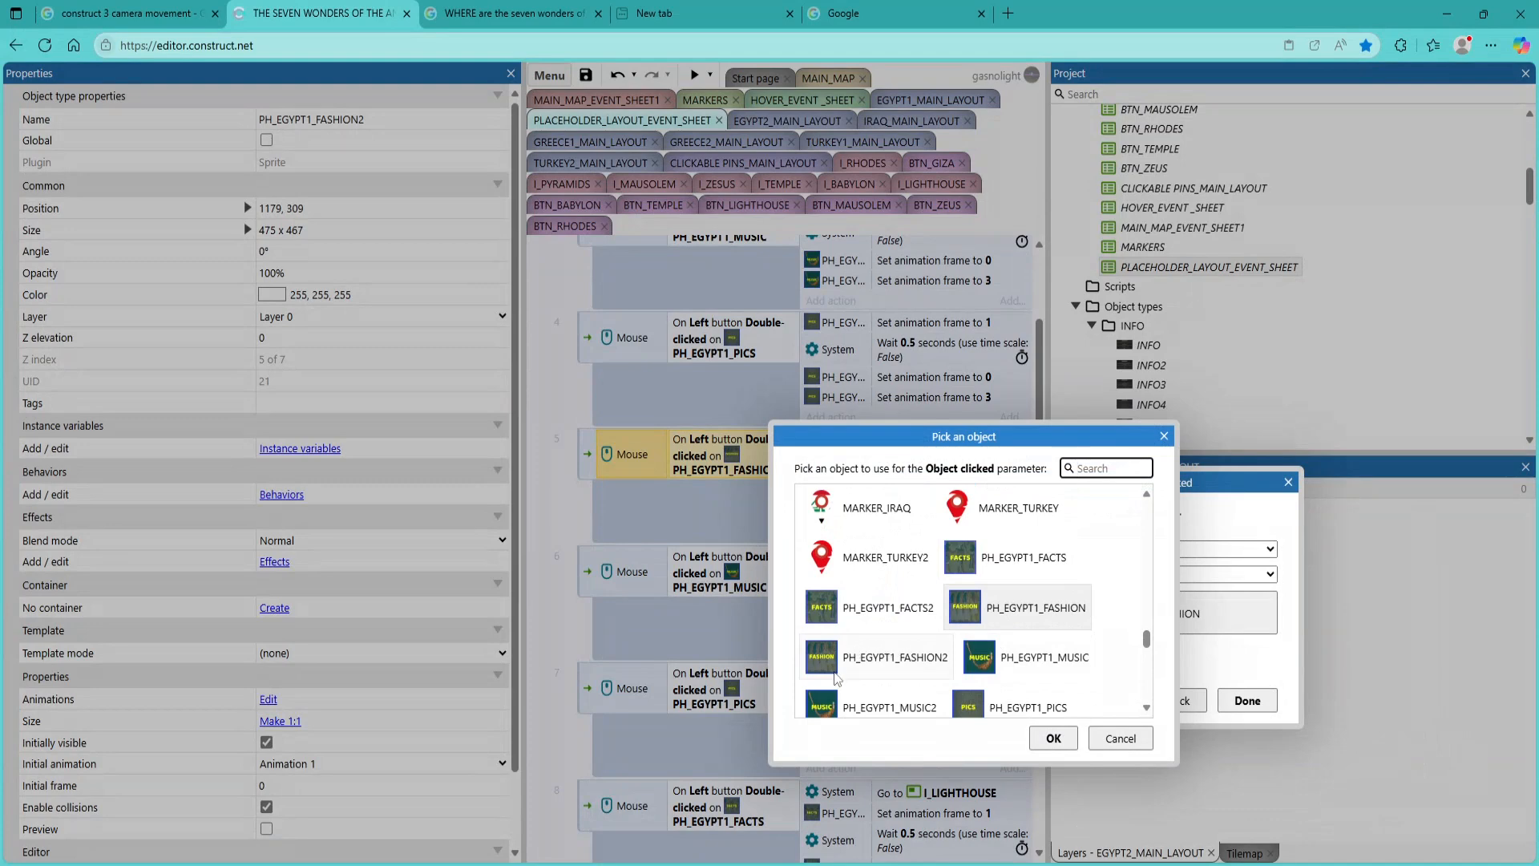
{"action": "double_click", "coordinate": [901, 659]}
{"action": "left_click", "coordinate": [1247, 699]}
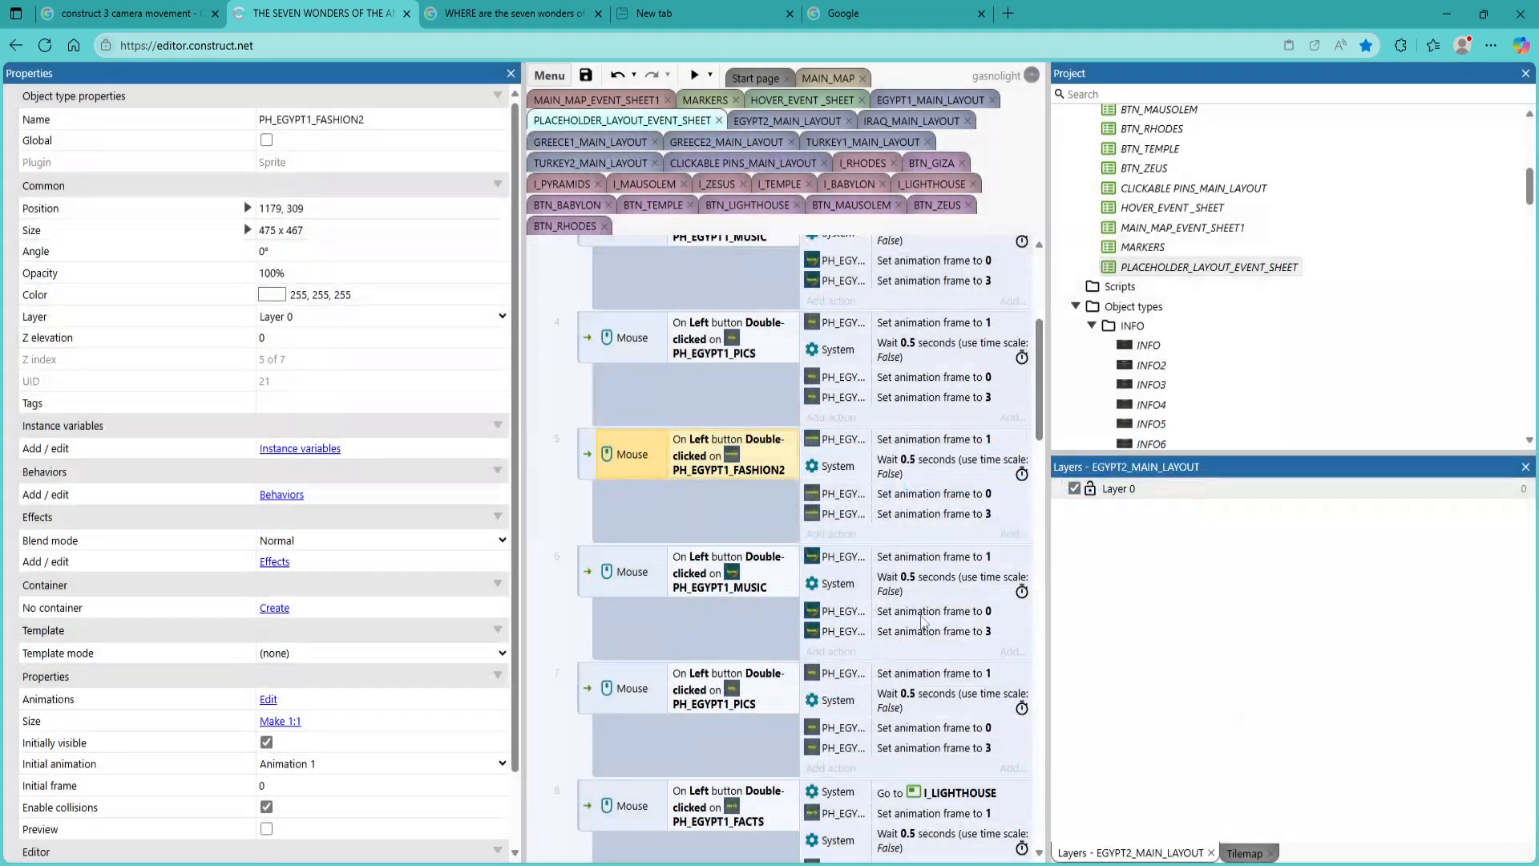
Reassign the set animation frame to 1 action in the PH_EGYPT1_FASHION2 event to the PH_EGYPT1_FASHION2 sprite
{"action": "double_click", "coordinate": [730, 591]}
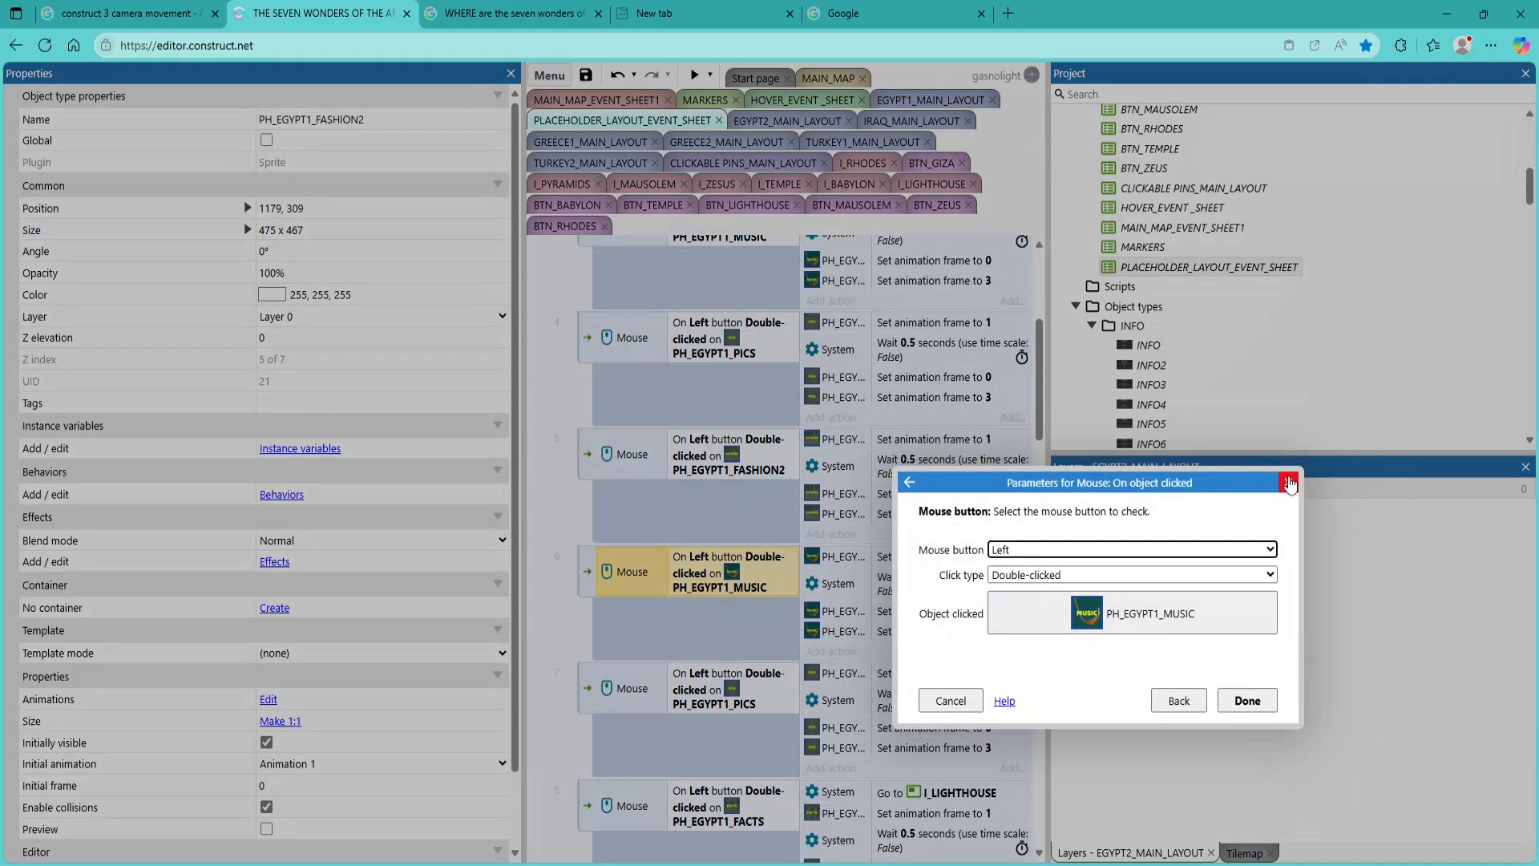
{"action": "left_click", "coordinate": [1289, 482]}
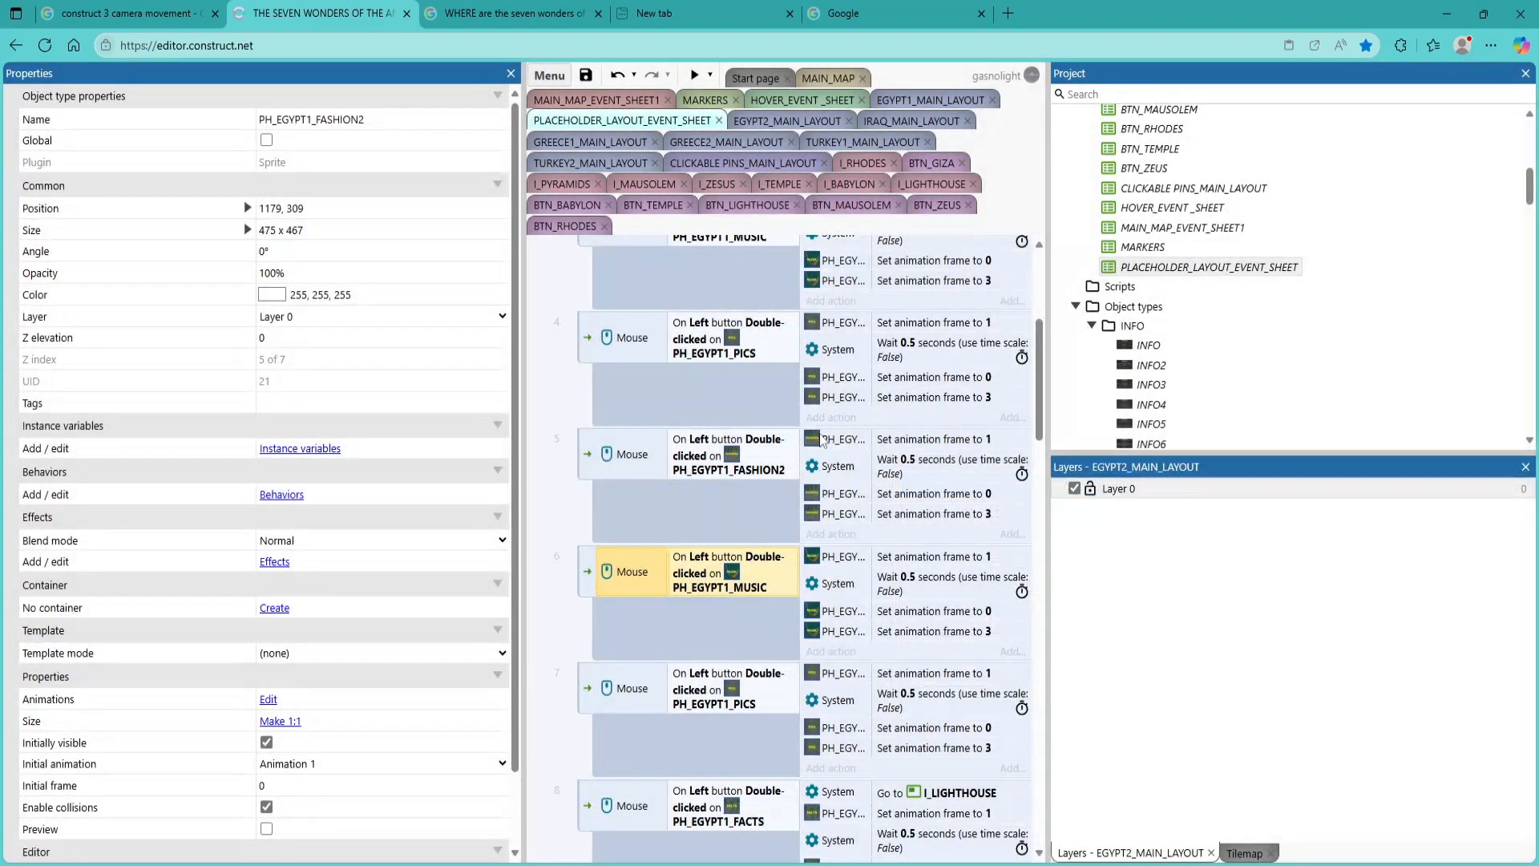
{"action": "double_click", "coordinate": [914, 438]}
{"action": "left_click", "coordinate": [906, 478]}
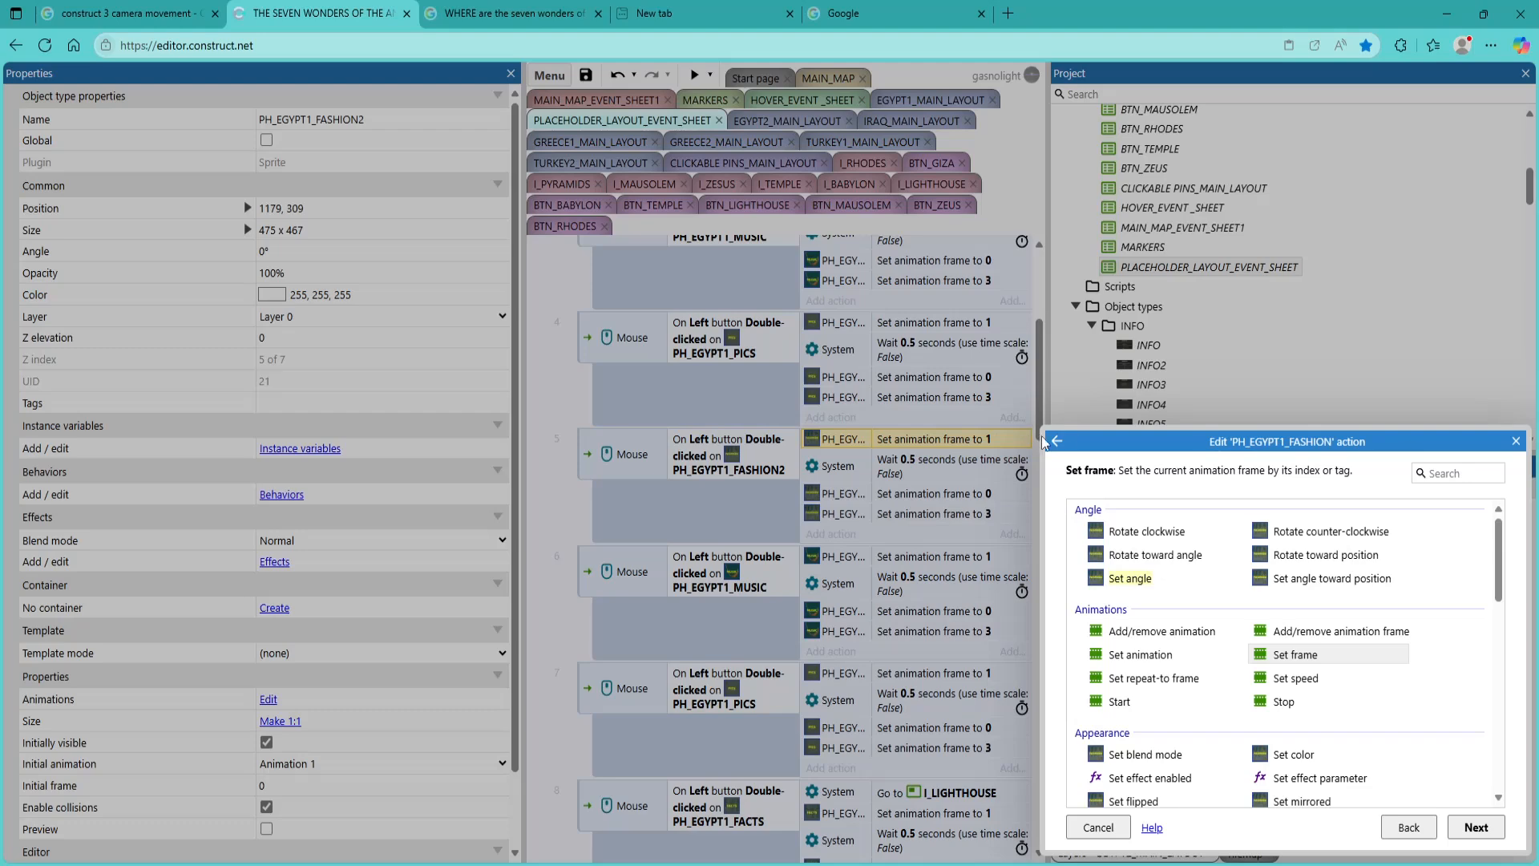
{"action": "left_click", "coordinate": [1052, 440]}
{"action": "scroll", "coordinate": [1219, 673], "scroll_direction": "down", "scroll_amount": 1}
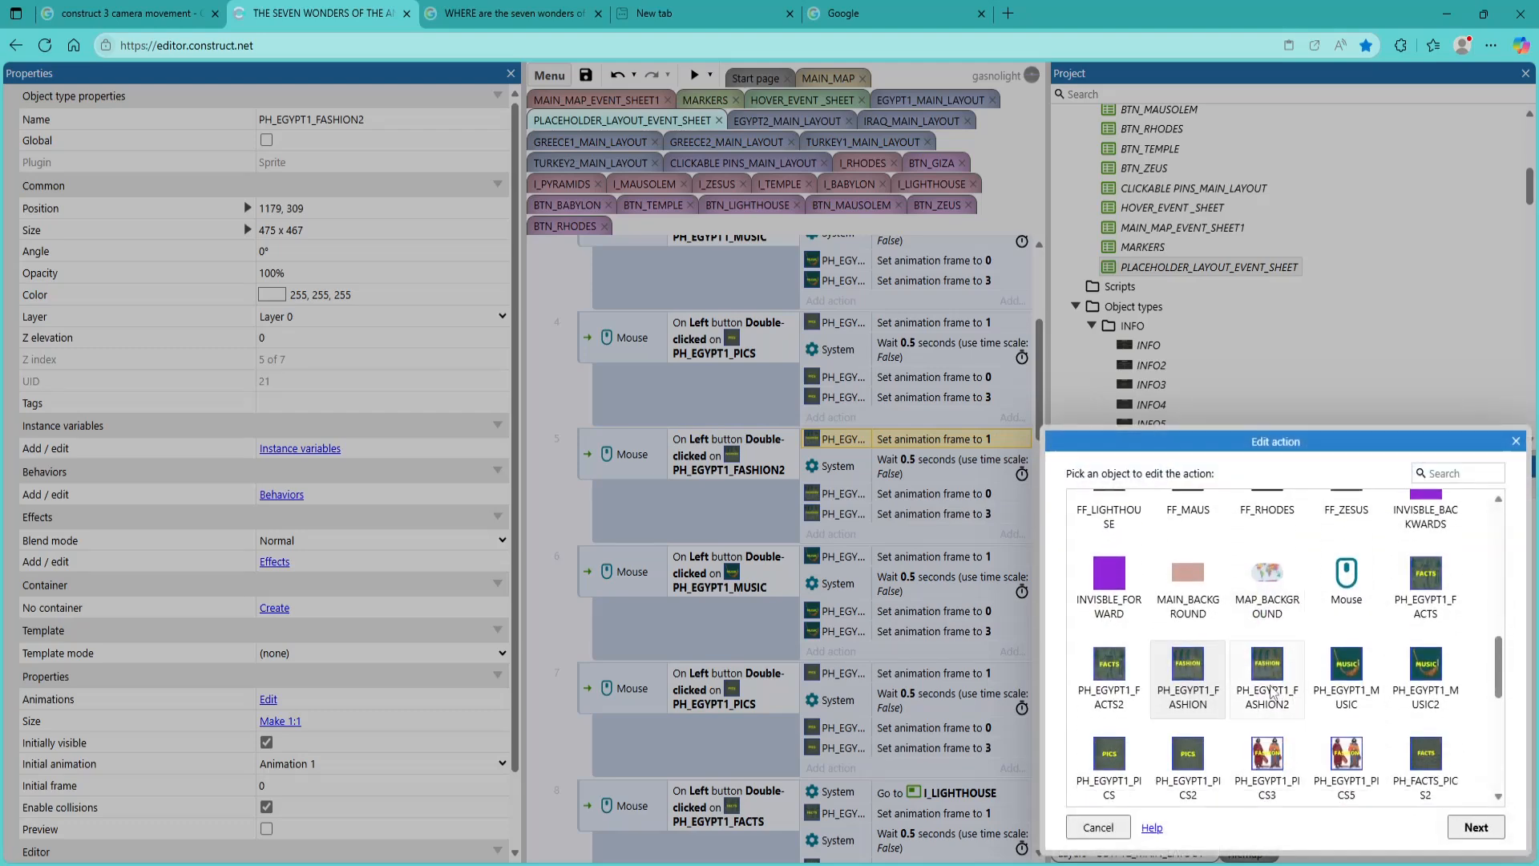
{"action": "double_click", "coordinate": [1268, 678]}
{"action": "left_click", "coordinate": [1476, 826]}
{"action": "left_click", "coordinate": [1247, 700]}
Reassign the set animation frame to 0 action in the PH_EGYPT1_FASHION2 event to the PH_EGYPT1_FASHION2 sprite
{"action": "double_click", "coordinate": [826, 493]}
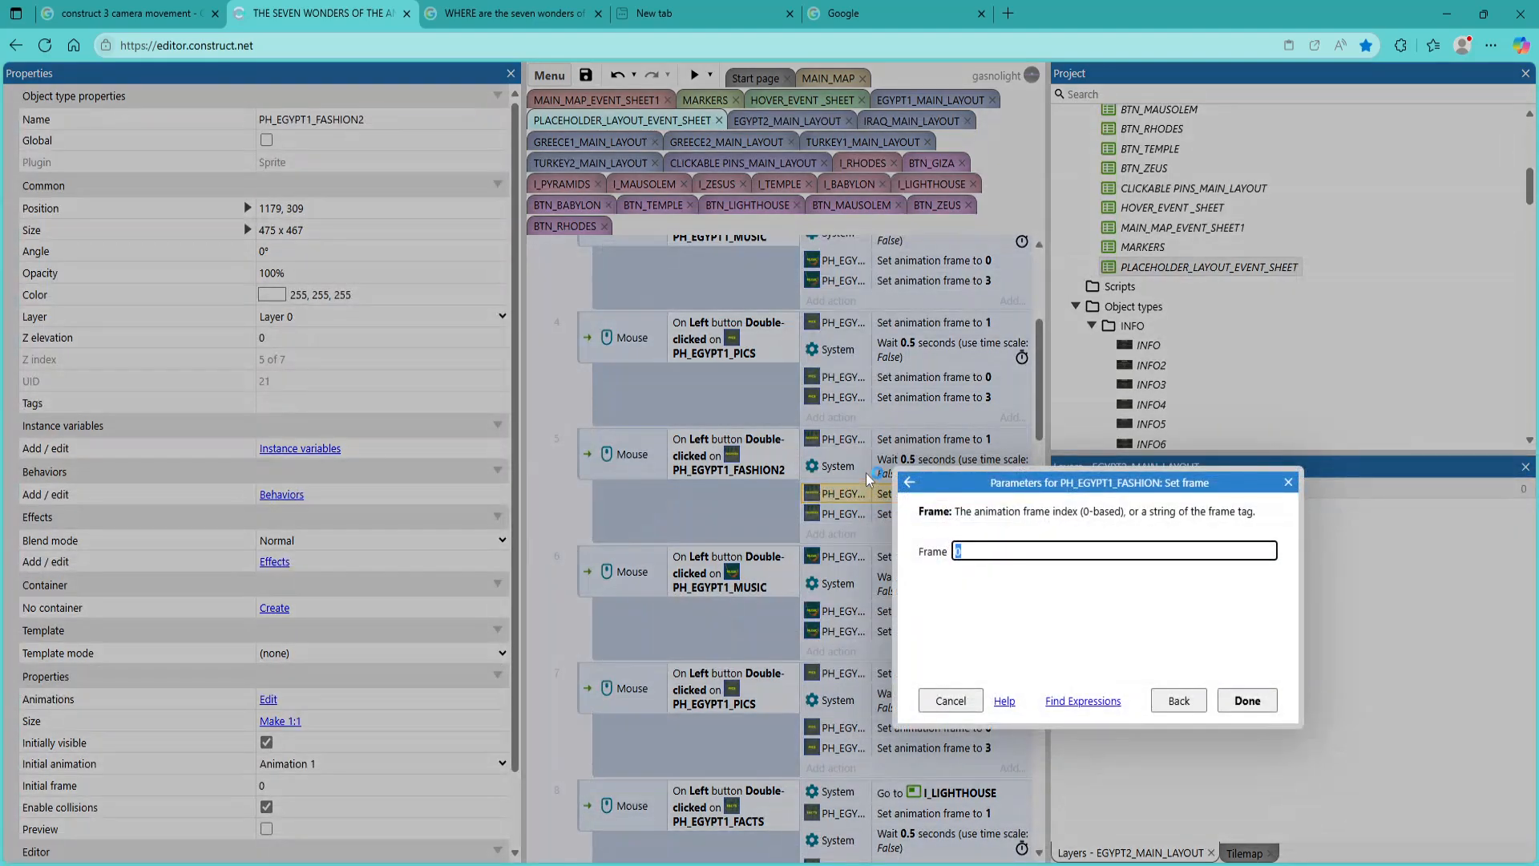
{"action": "left_click", "coordinate": [909, 482]}
{"action": "left_click", "coordinate": [1056, 490]}
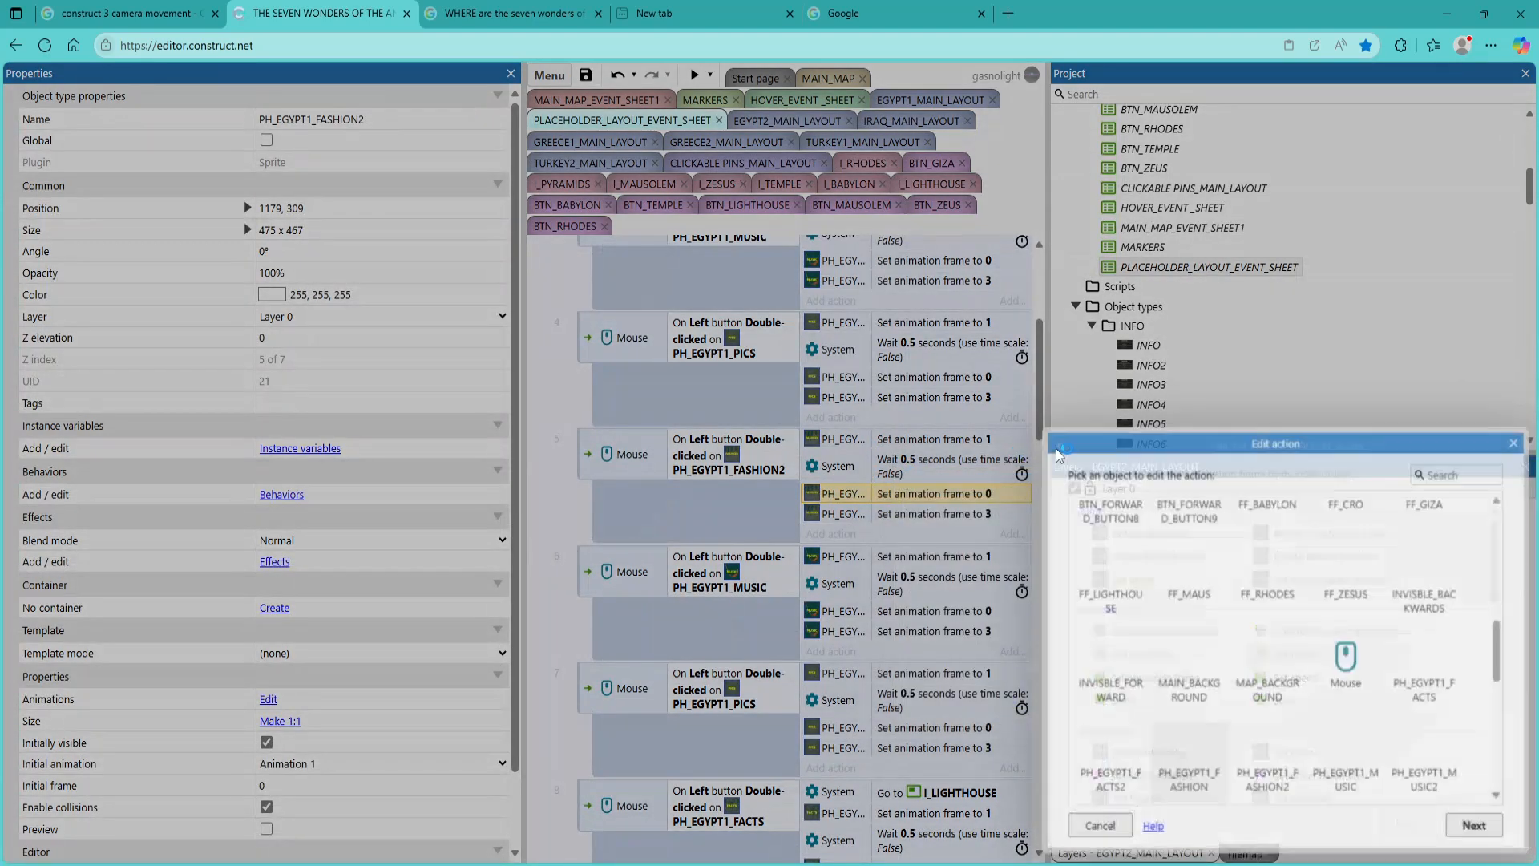
{"action": "double_click", "coordinate": [1268, 782]}
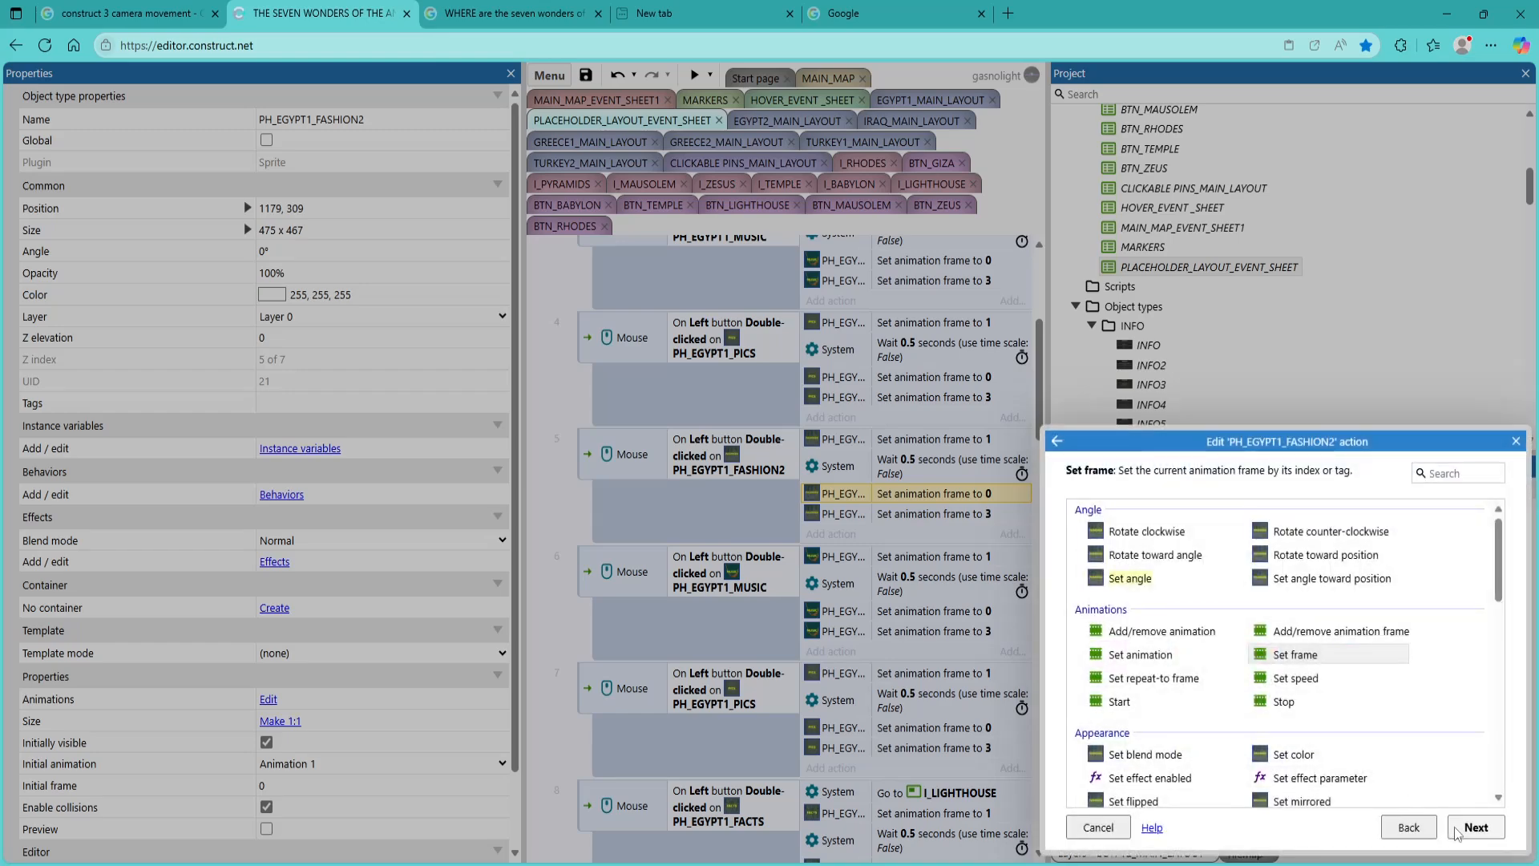
{"action": "left_click", "coordinate": [1474, 827]}
{"action": "left_click", "coordinate": [1225, 710]}
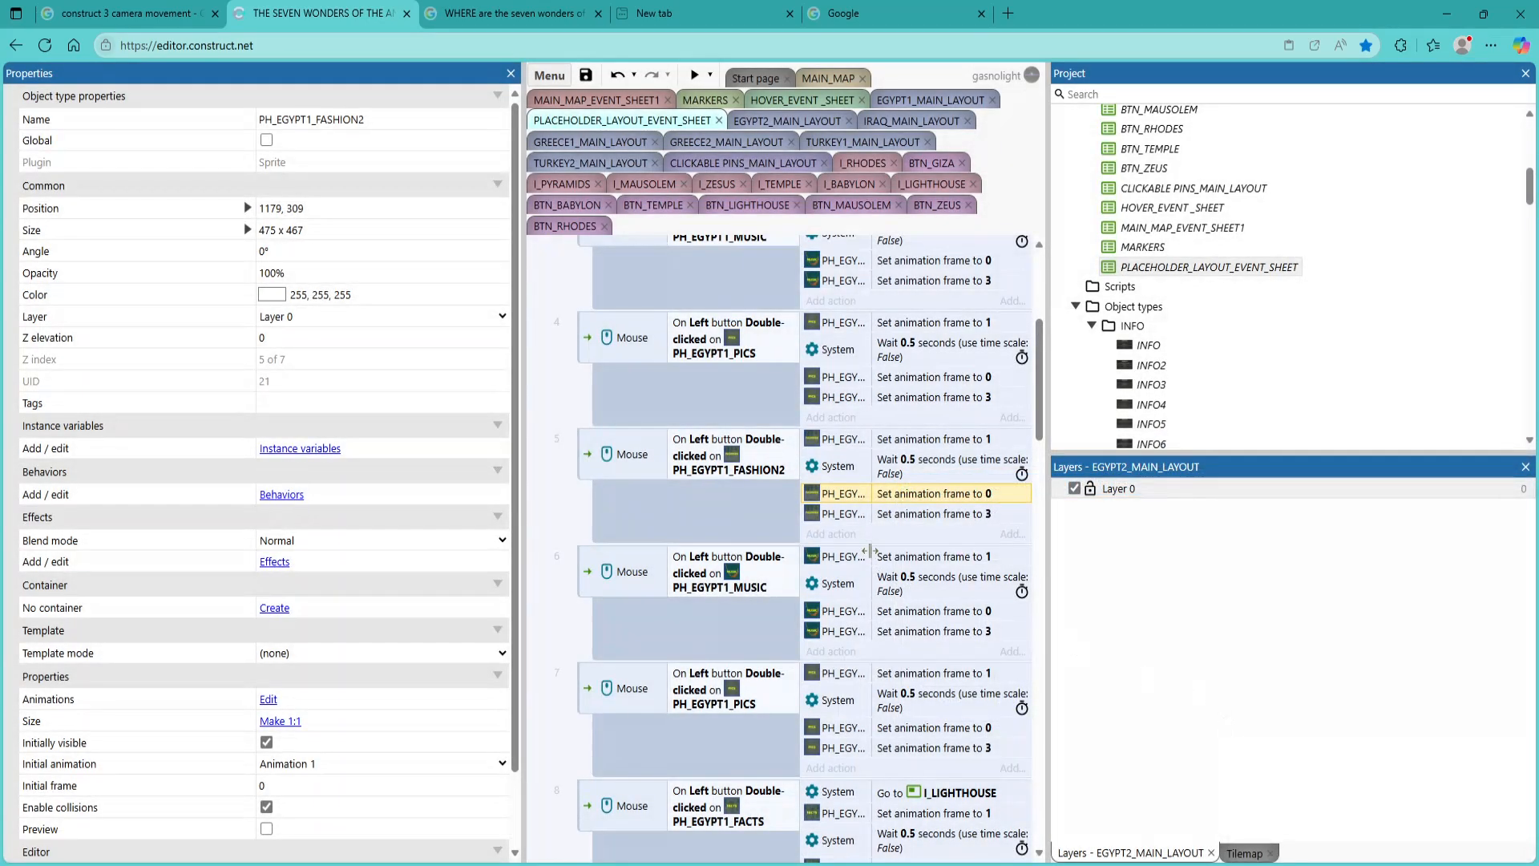
Reassign the set animation frame to 3 action in the PH_EGYPT1_FASHION2 event to the PH_EGYPT1_FASHION2 sprite
{"action": "double_click", "coordinate": [844, 521]}
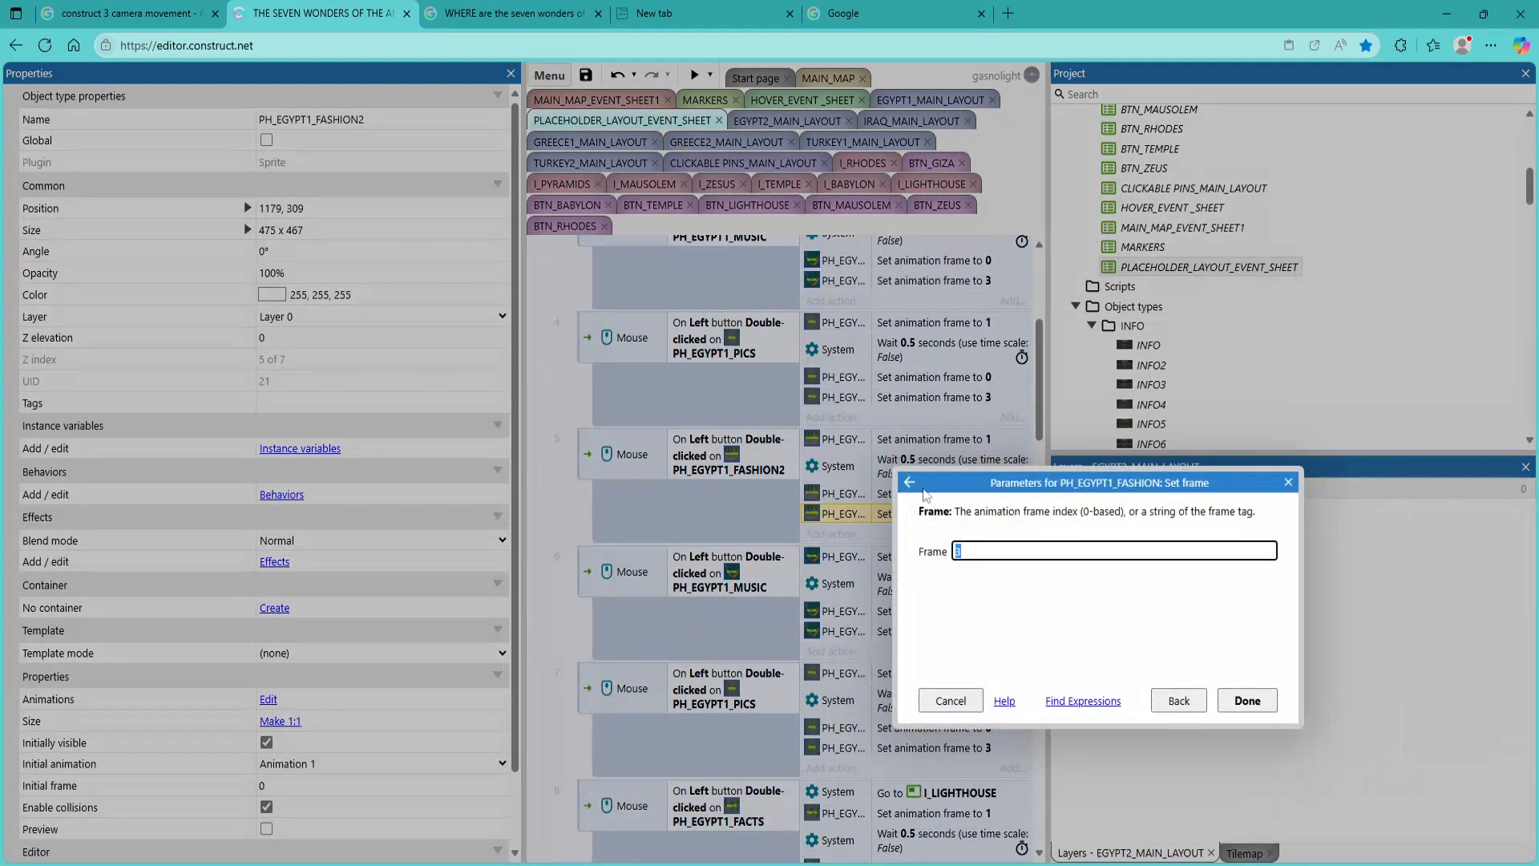
{"action": "left_click", "coordinate": [911, 482]}
{"action": "left_click", "coordinate": [1056, 441]}
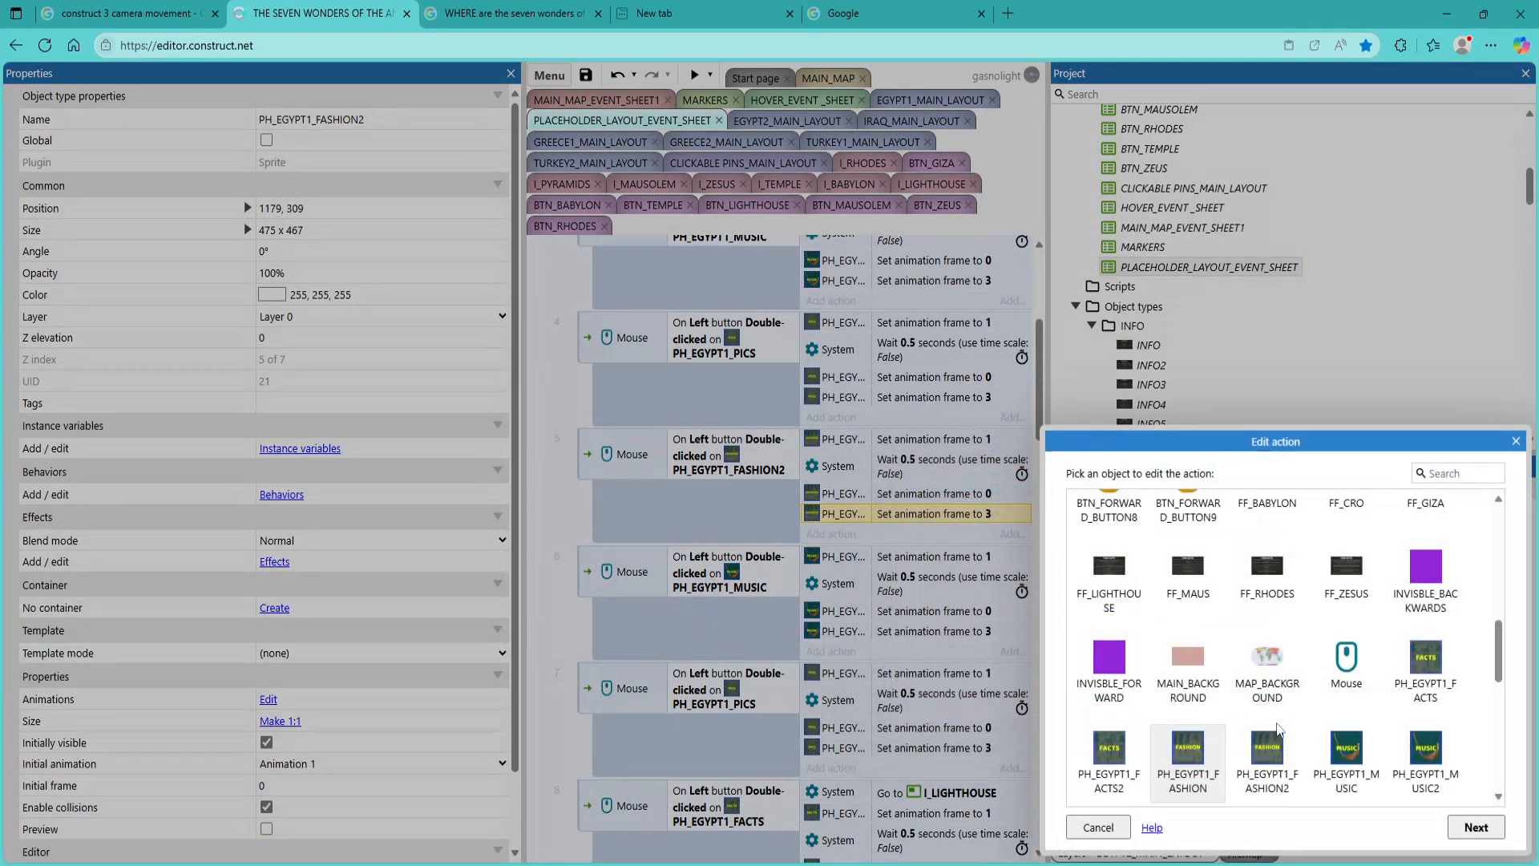
{"action": "double_click", "coordinate": [1268, 773]}
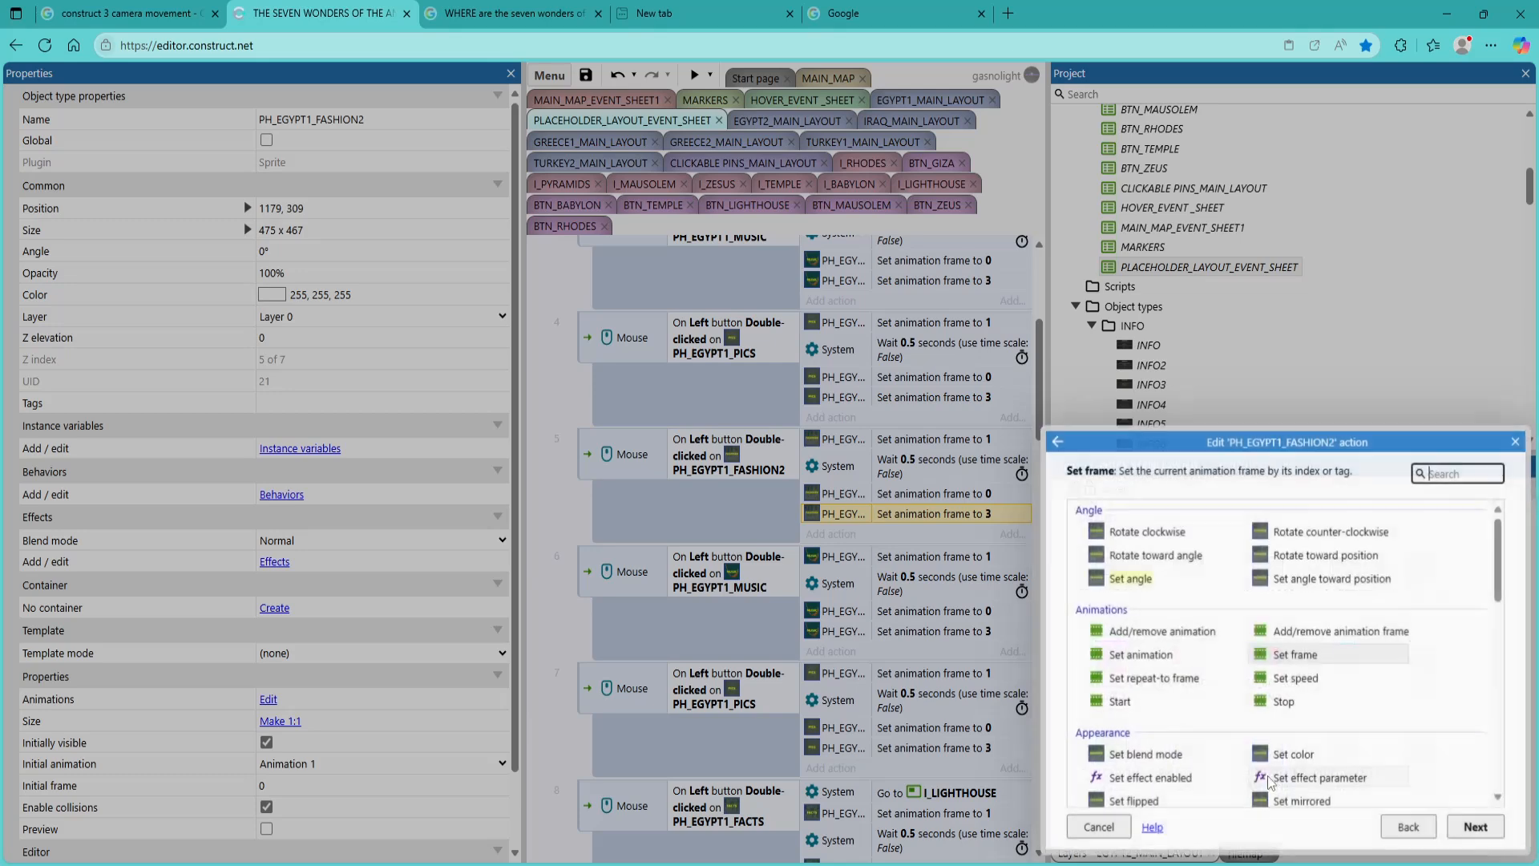
{"action": "left_click", "coordinate": [1475, 826]}
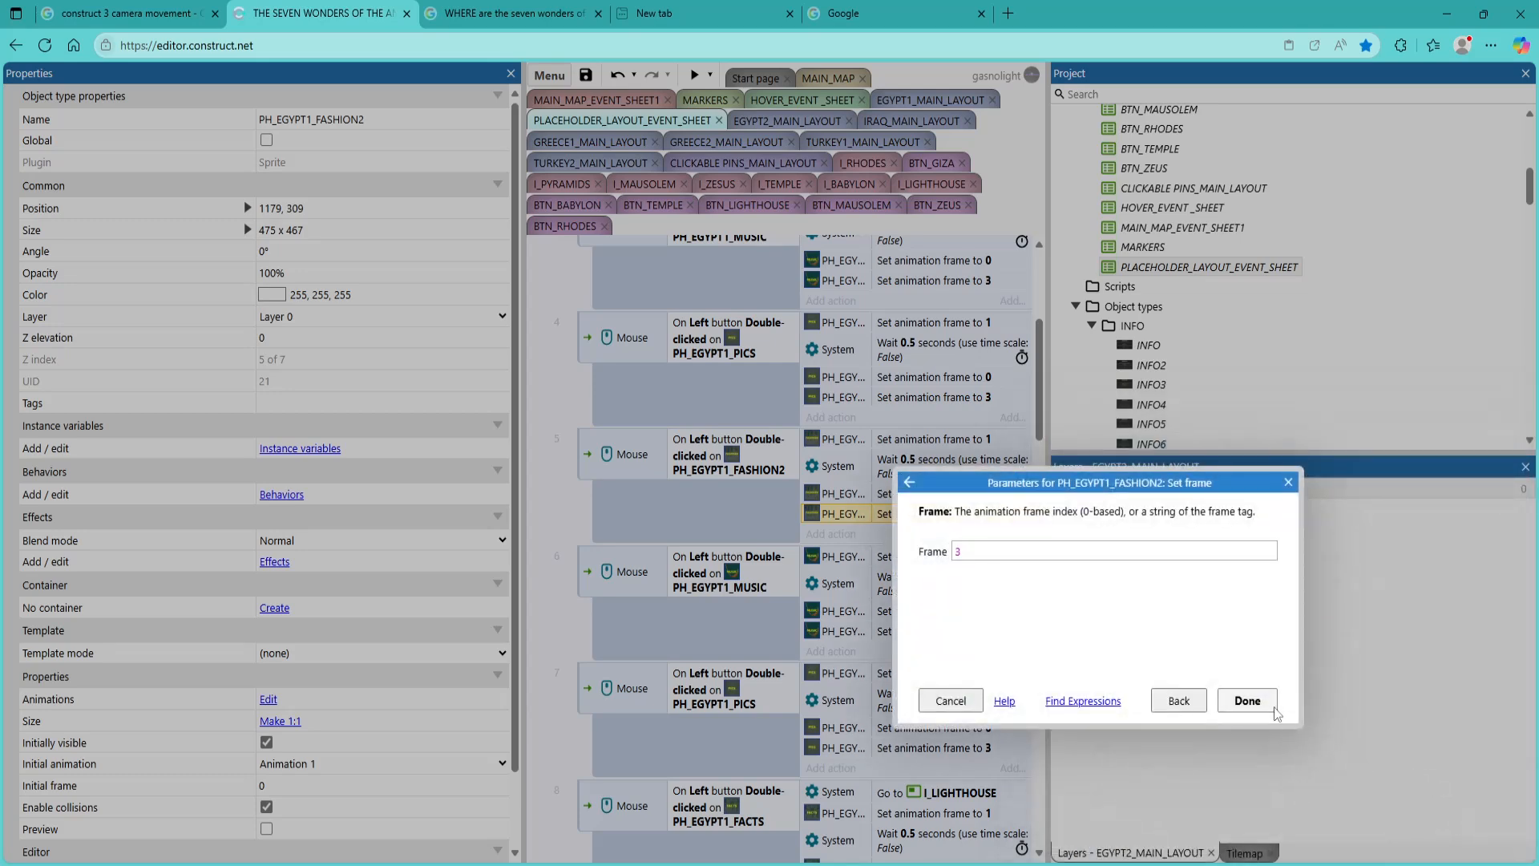
{"action": "left_click", "coordinate": [1247, 702]}
Change the clicked object in the condition of event 6, the second MUSIC event, to PH_EGYPT1_MUSIC2
{"action": "double_click", "coordinate": [729, 587]}
{"action": "left_click", "coordinate": [1080, 616]}
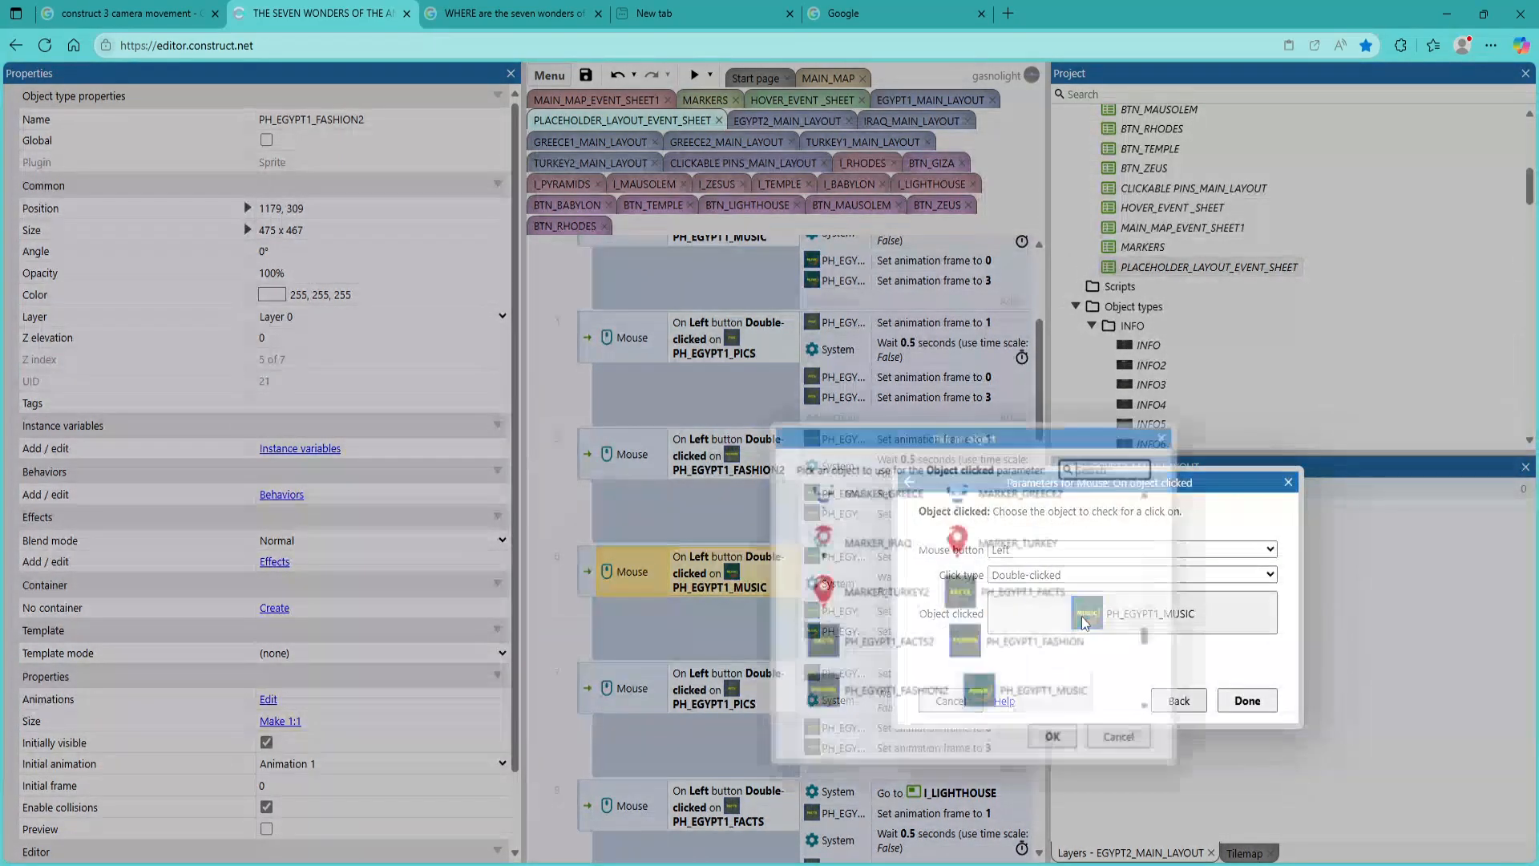
{"action": "scroll", "coordinate": [1027, 624], "scroll_direction": "down", "scroll_amount": 2}
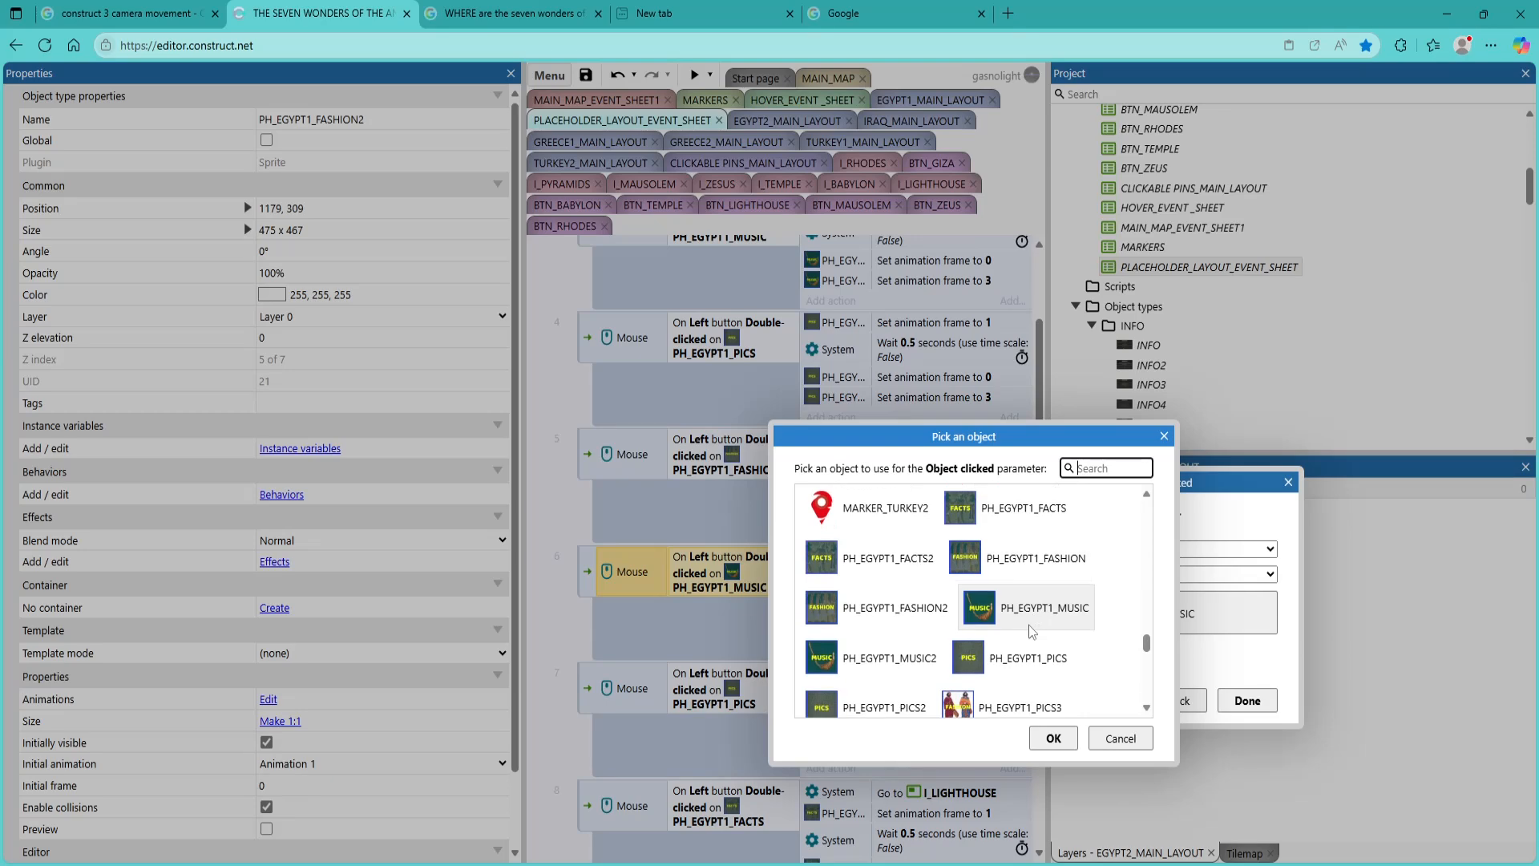
{"action": "double_click", "coordinate": [874, 656]}
{"action": "left_click", "coordinate": [1247, 699]}
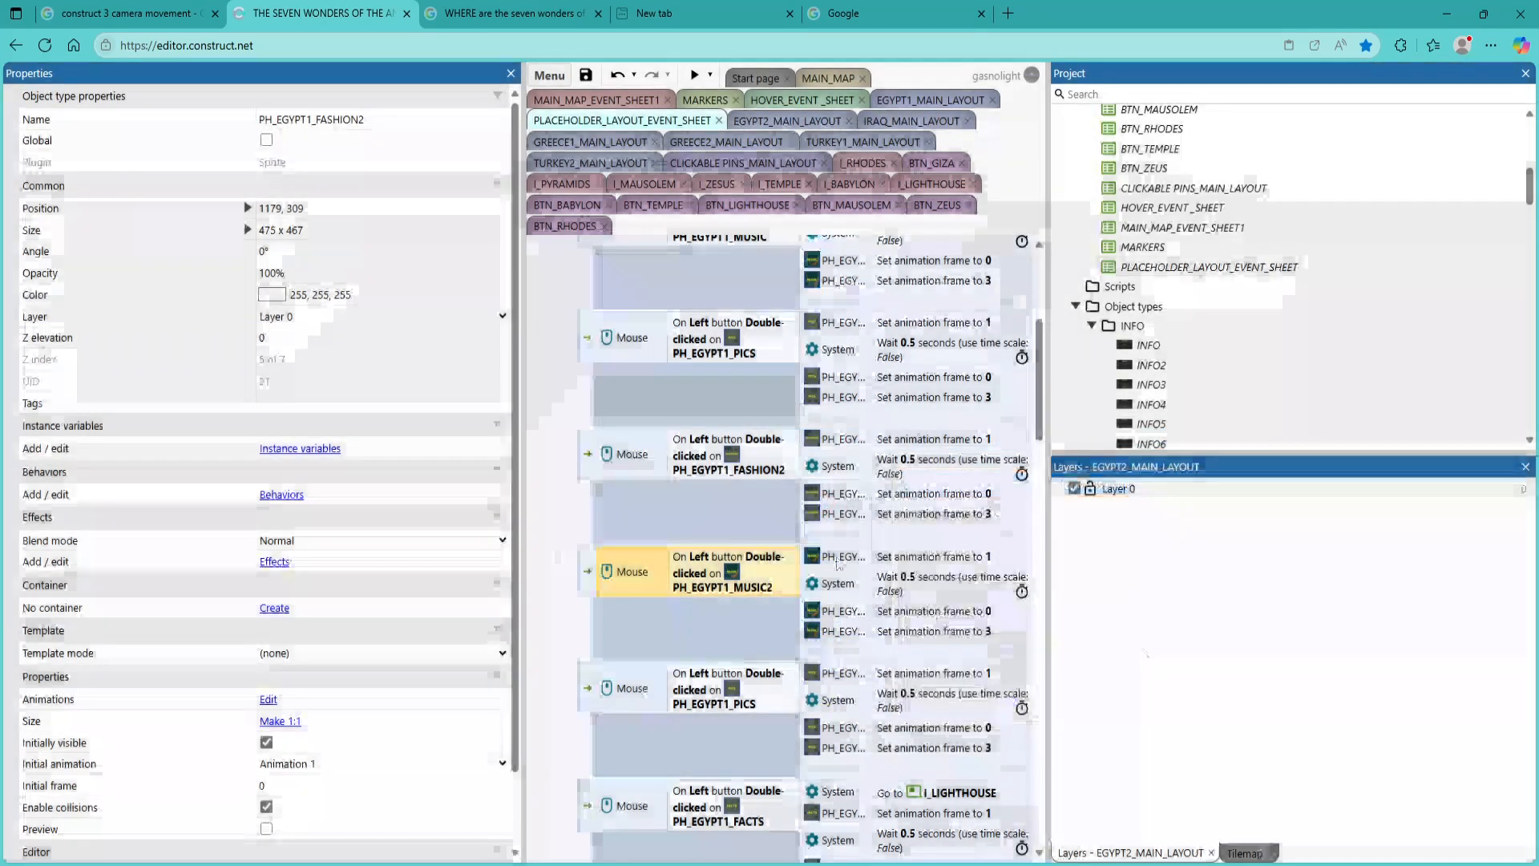
Reassign the set animation frame to 1 action in the PH_EGYPT1_MUSIC2 event to the PH_EGYPT1_MUSIC2 sprite
{"action": "left_click", "coordinate": [814, 561]}
{"action": "double_click", "coordinate": [813, 564]}
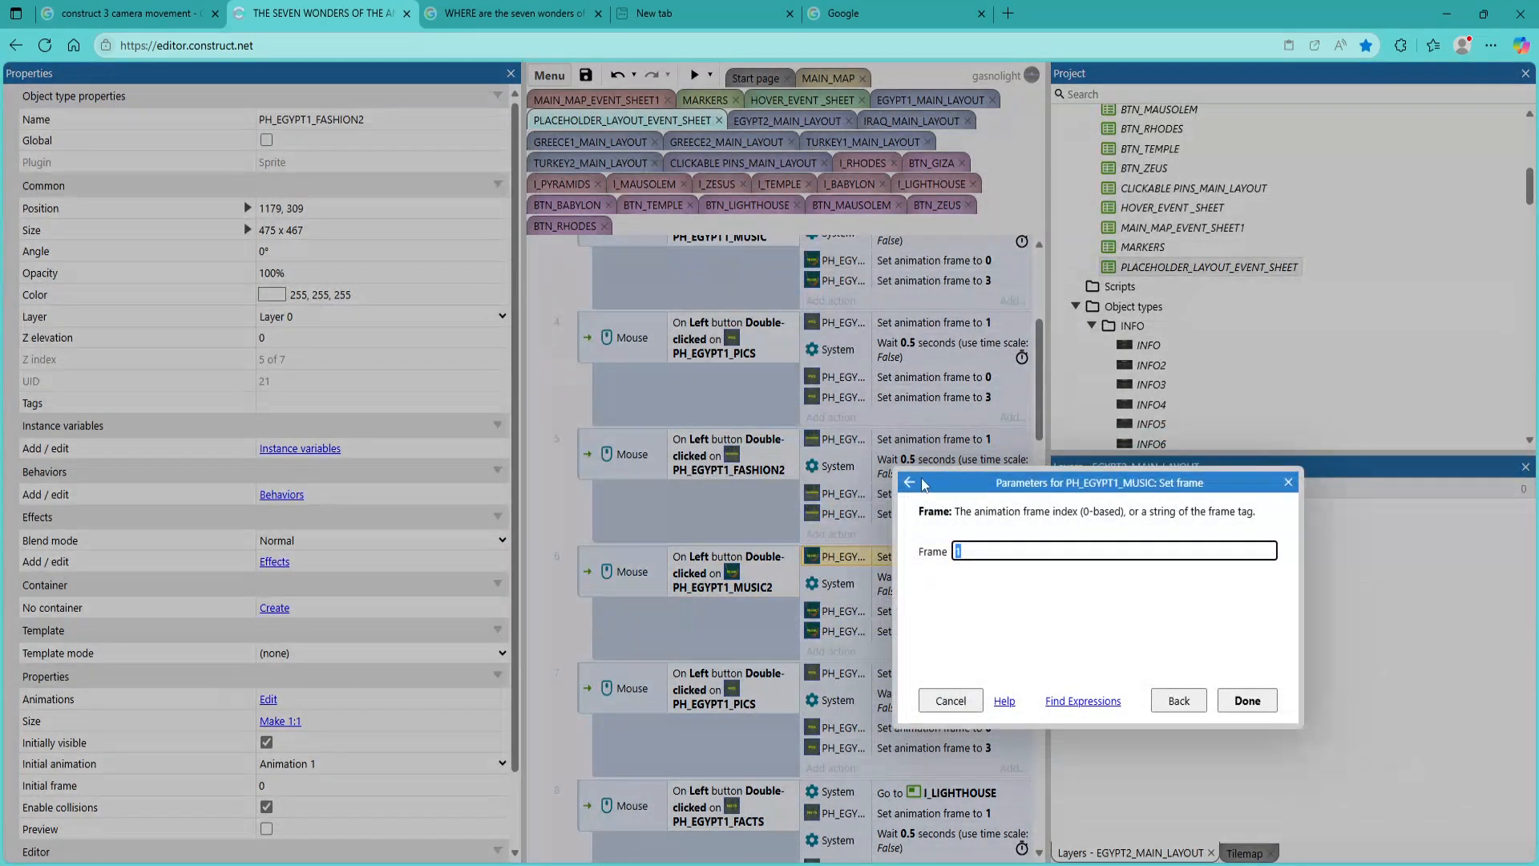
{"action": "left_click", "coordinate": [919, 476]}
{"action": "left_click", "coordinate": [1057, 442]}
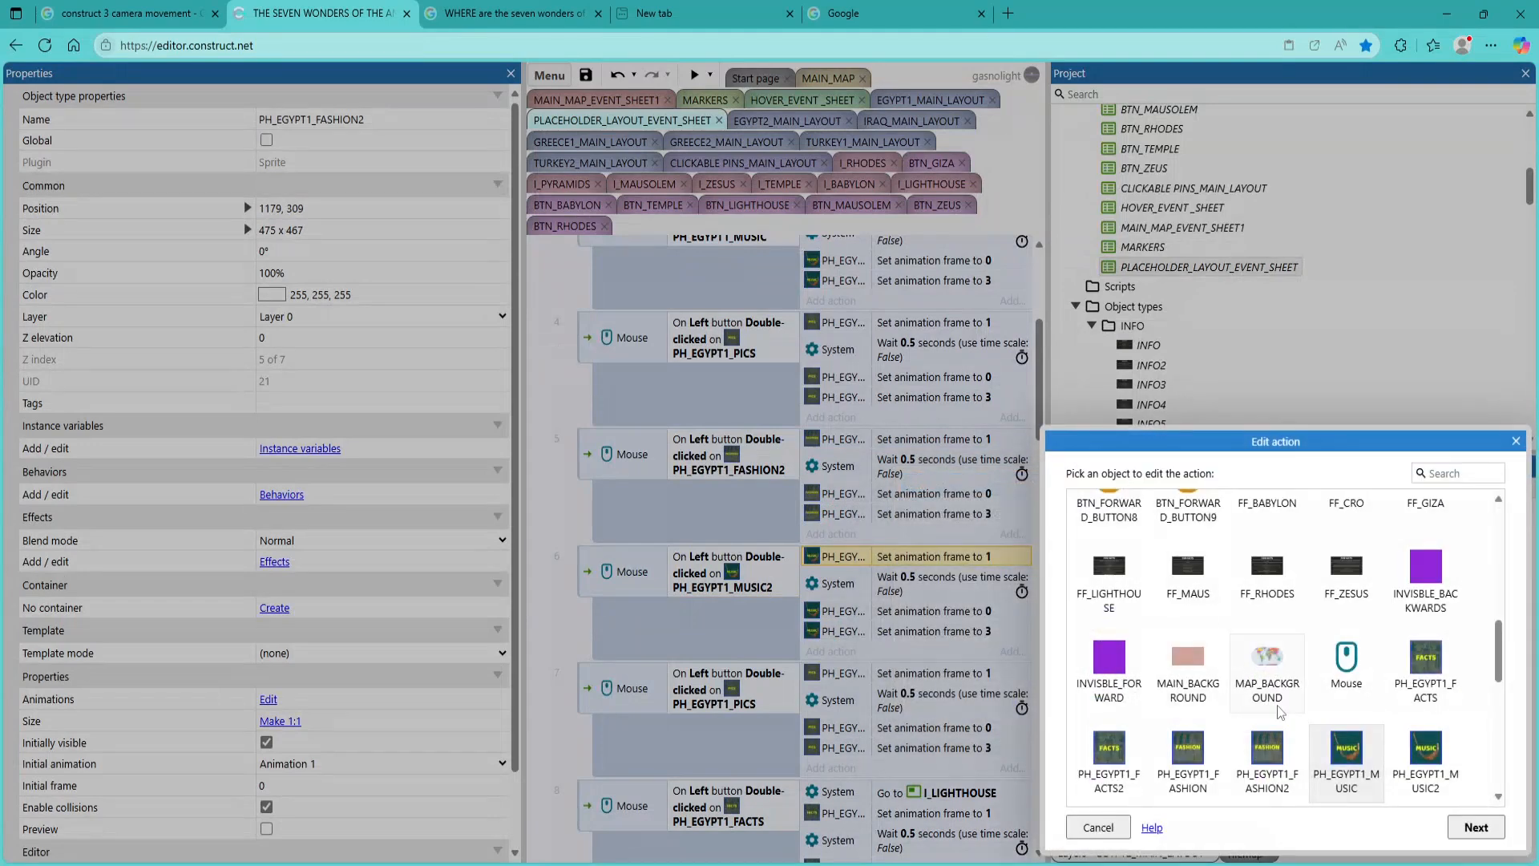
{"action": "double_click", "coordinate": [1423, 672]}
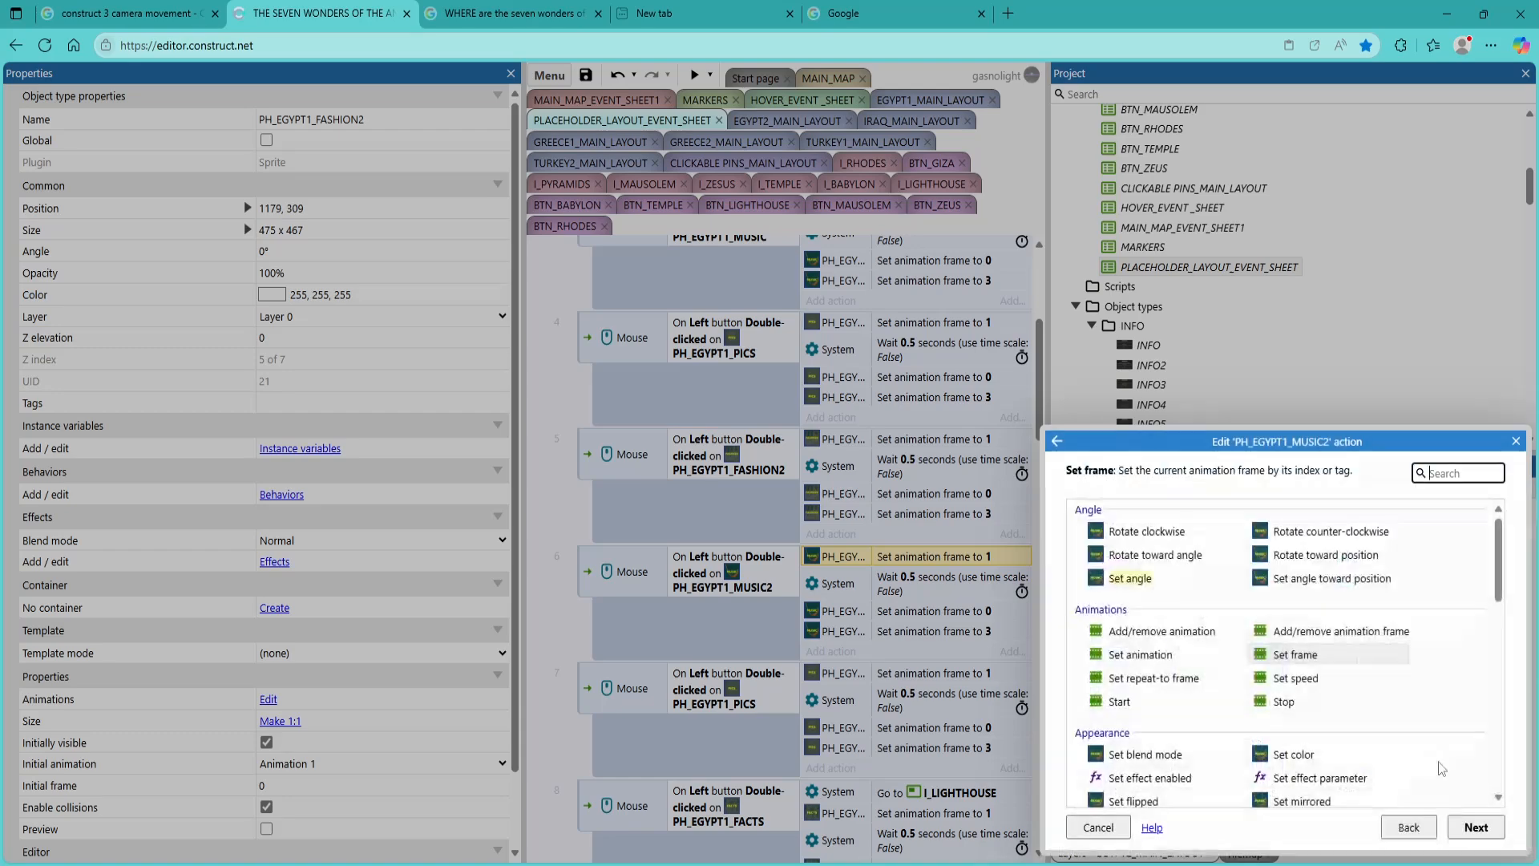
{"action": "left_click", "coordinate": [1476, 827]}
{"action": "type", "text": "0"}
{"action": "left_click", "coordinate": [1272, 701]}
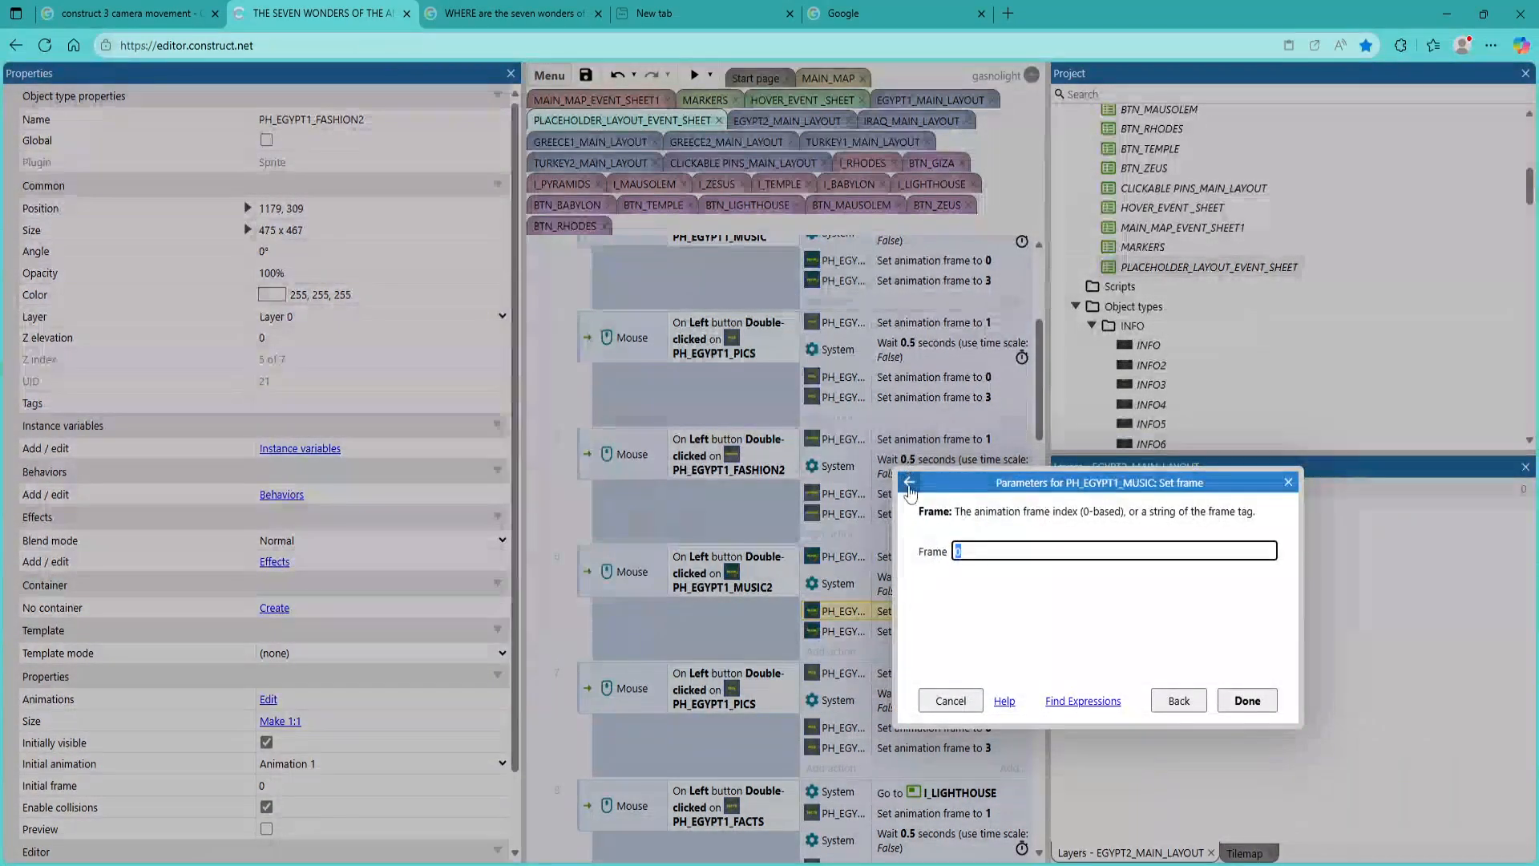
Reassign the set animation frame to 0 action in the PH_EGYPT1_MUSIC2 event to the PH_EGYPT1_MUSIC2 sprite
{"action": "left_click", "coordinate": [911, 482]}
{"action": "left_click", "coordinate": [1056, 440]}
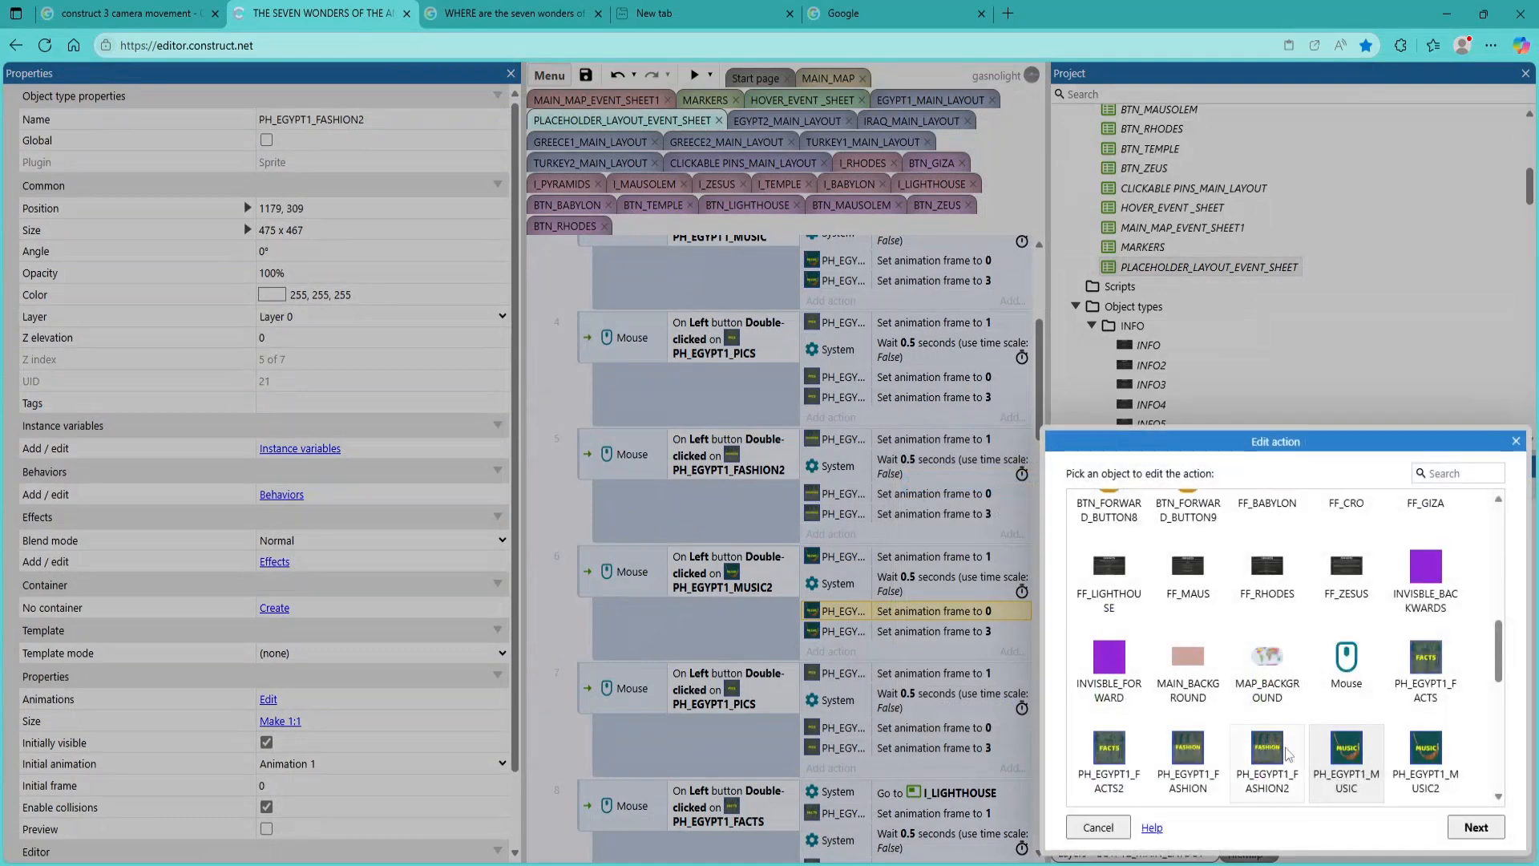
{"action": "scroll", "coordinate": [1363, 706], "scroll_direction": "down", "scroll_amount": 1}
{"action": "double_click", "coordinate": [1423, 694]}
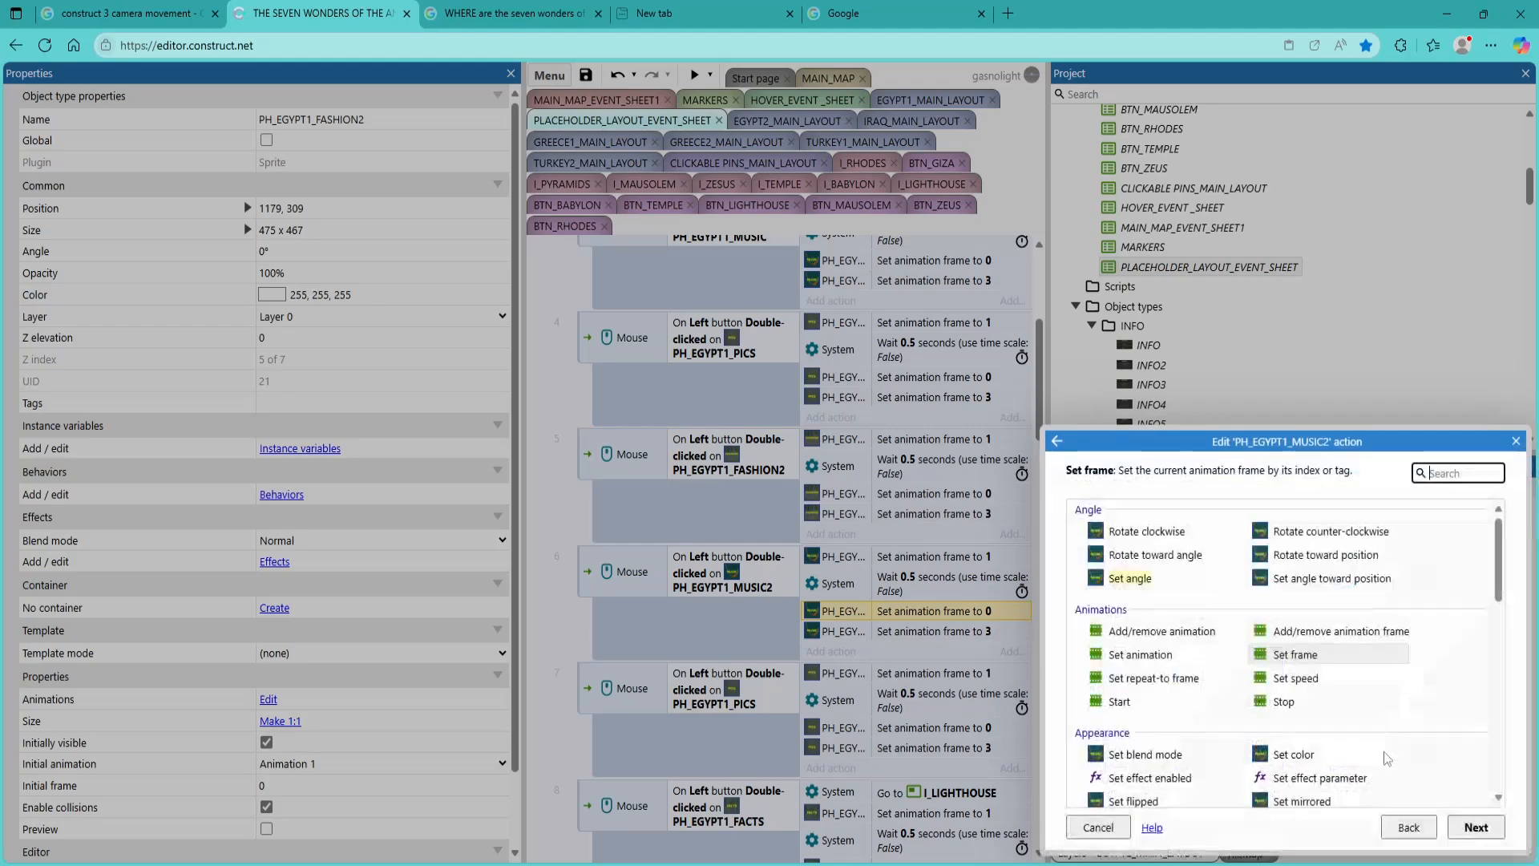
{"action": "left_click", "coordinate": [1475, 827]}
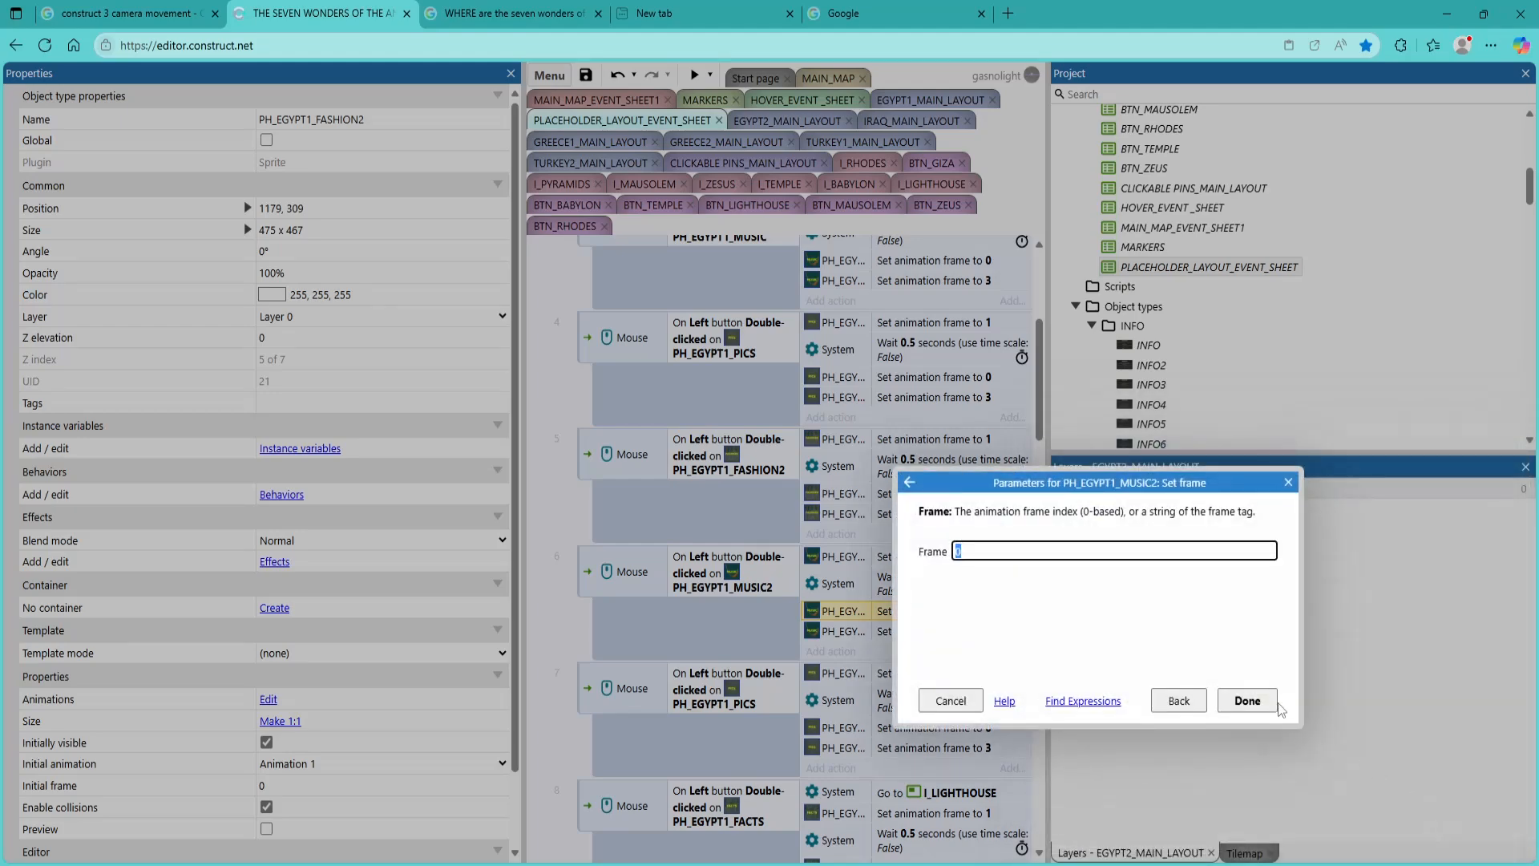
{"action": "left_click", "coordinate": [1283, 709]}
Reassign the set animation frame to 3 action in the PH_EGYPT1_MUSIC2 event to the PH_EGYPT1_MUSIC2 sprite
{"action": "double_click", "coordinate": [922, 631]}
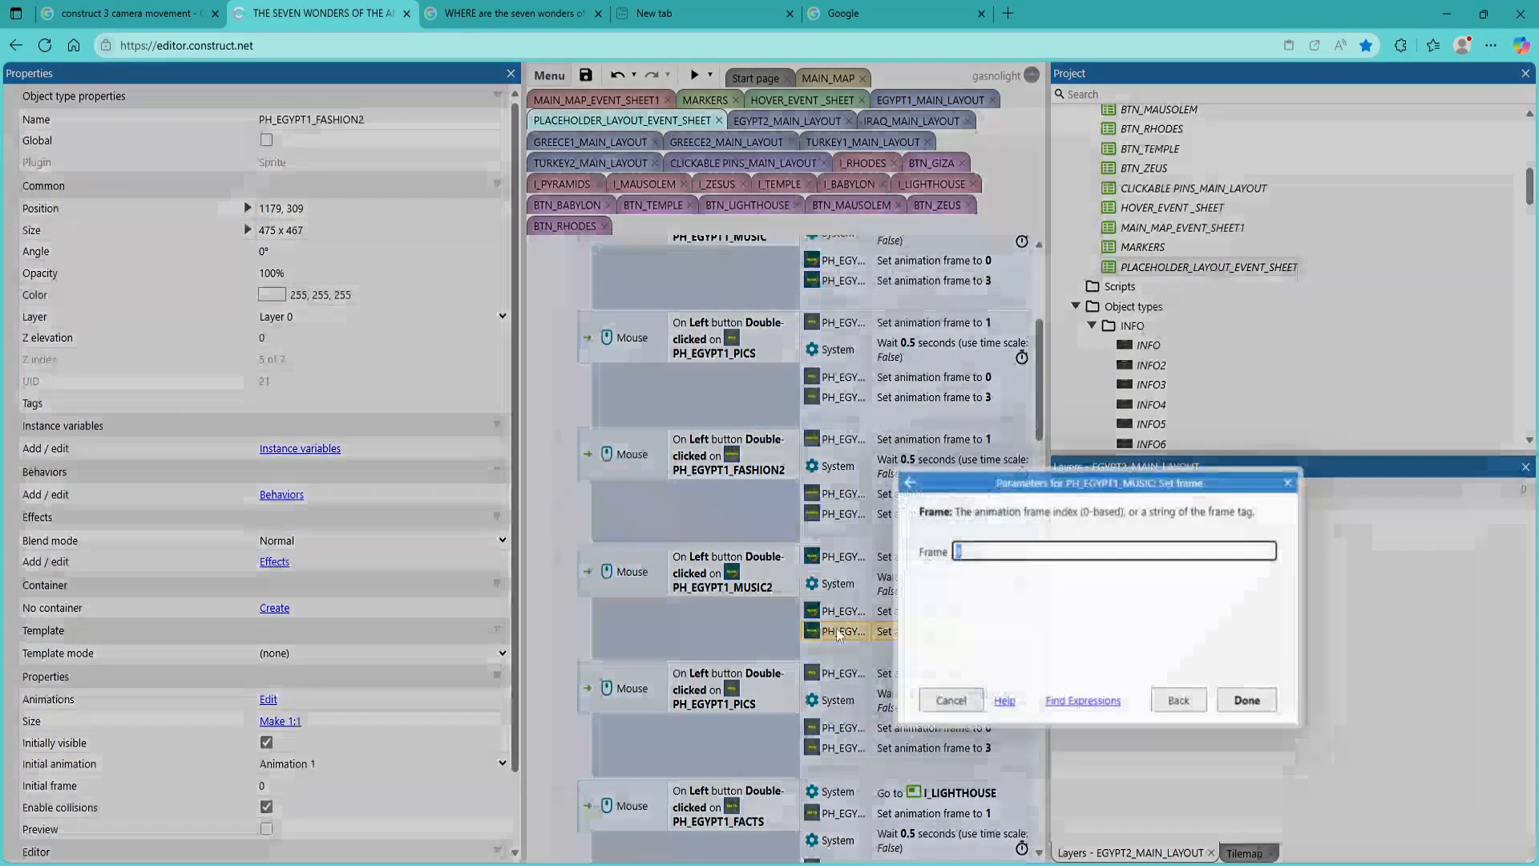
{"action": "left_click", "coordinate": [918, 482]}
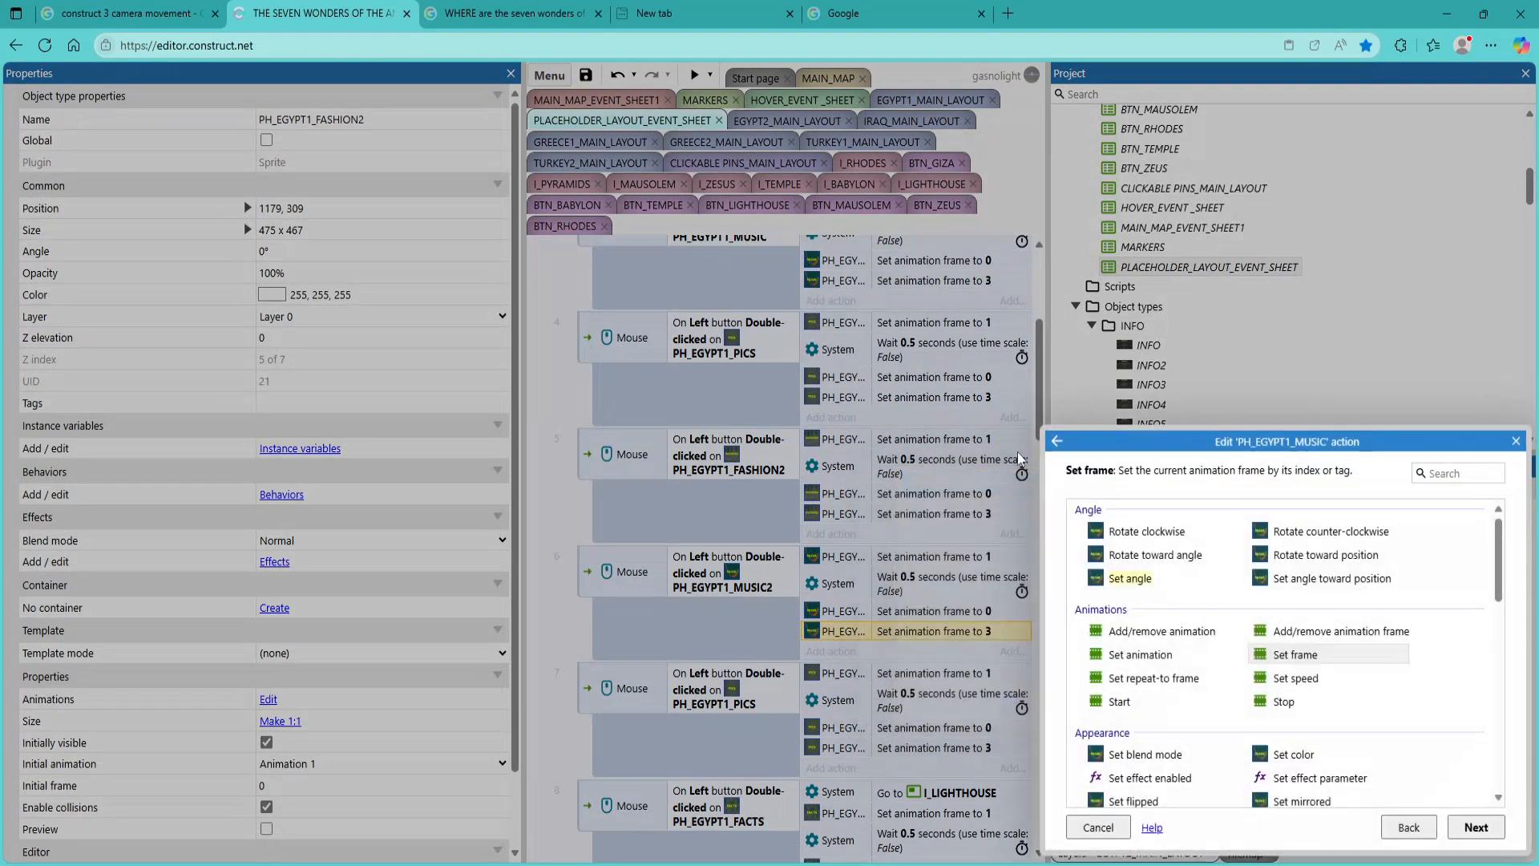
{"action": "left_click", "coordinate": [1061, 441]}
{"action": "left_click", "coordinate": [1426, 757]}
{"action": "left_click", "coordinate": [1475, 827]}
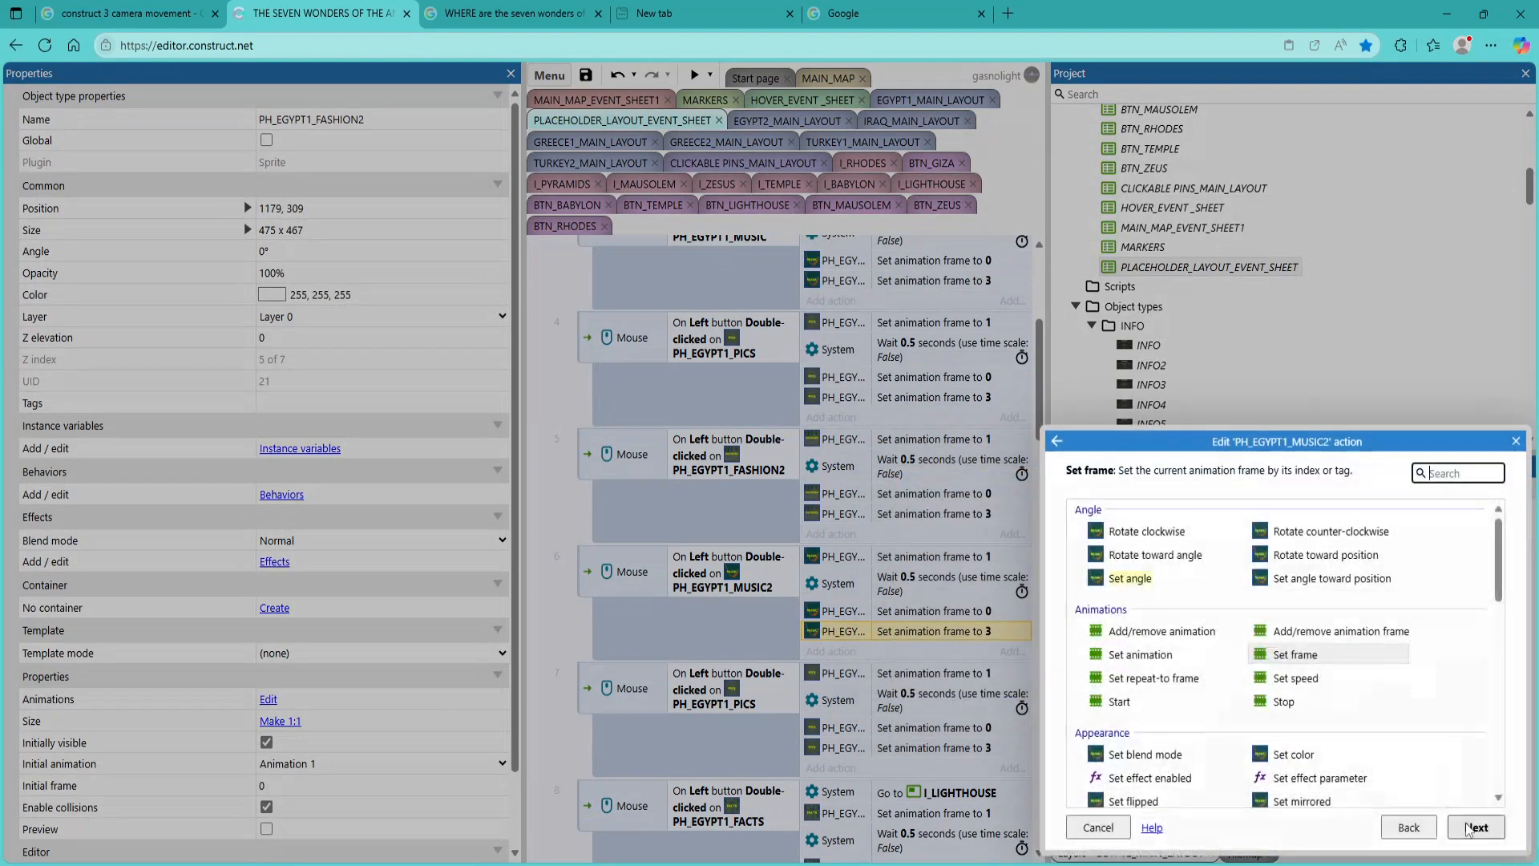
{"action": "left_click", "coordinate": [1473, 826]}
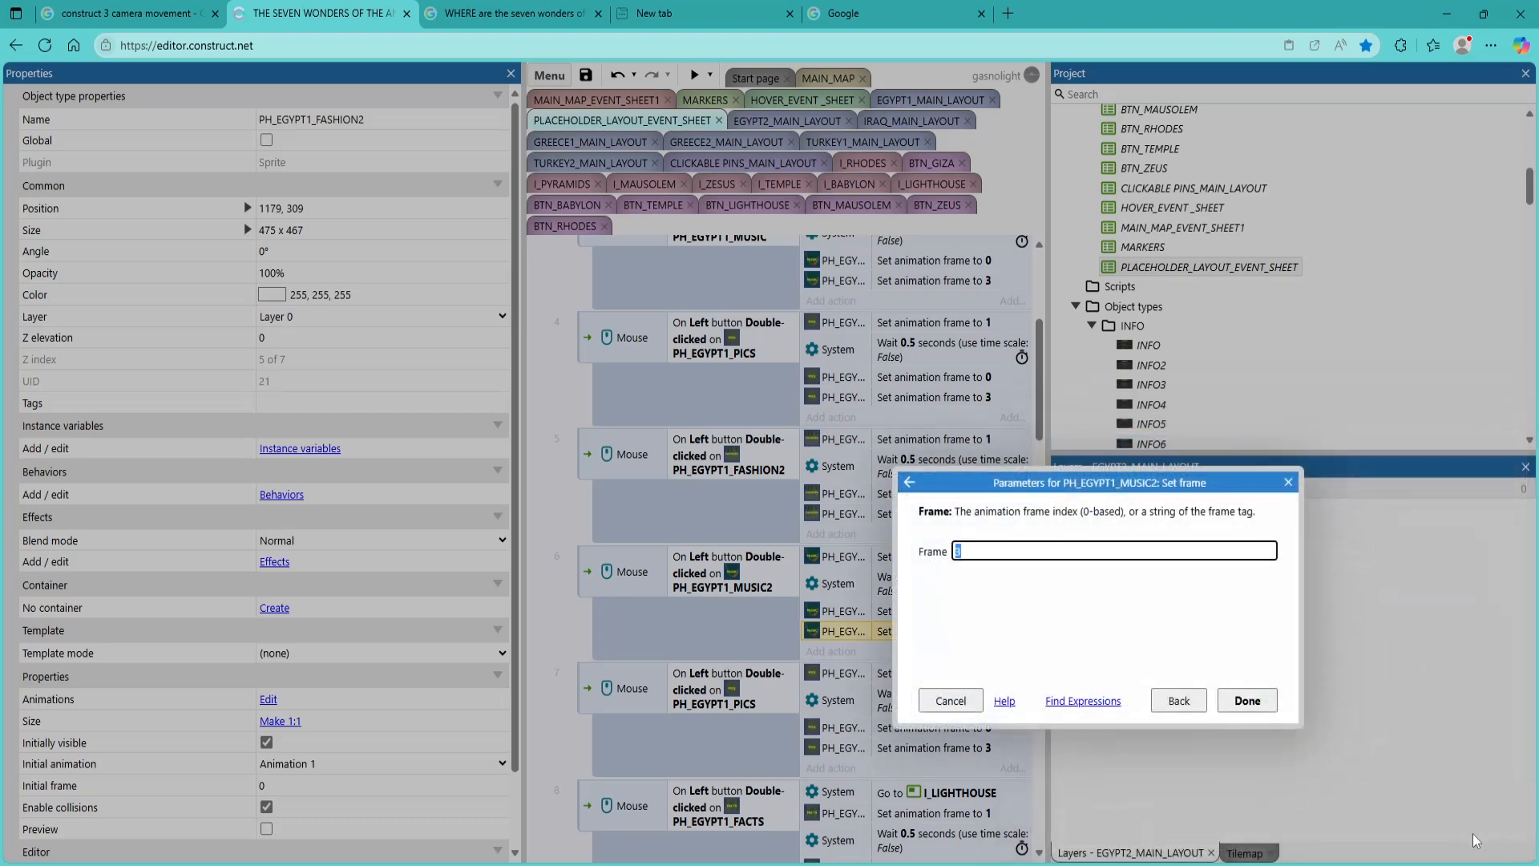
{"action": "left_click", "coordinate": [1247, 699]}
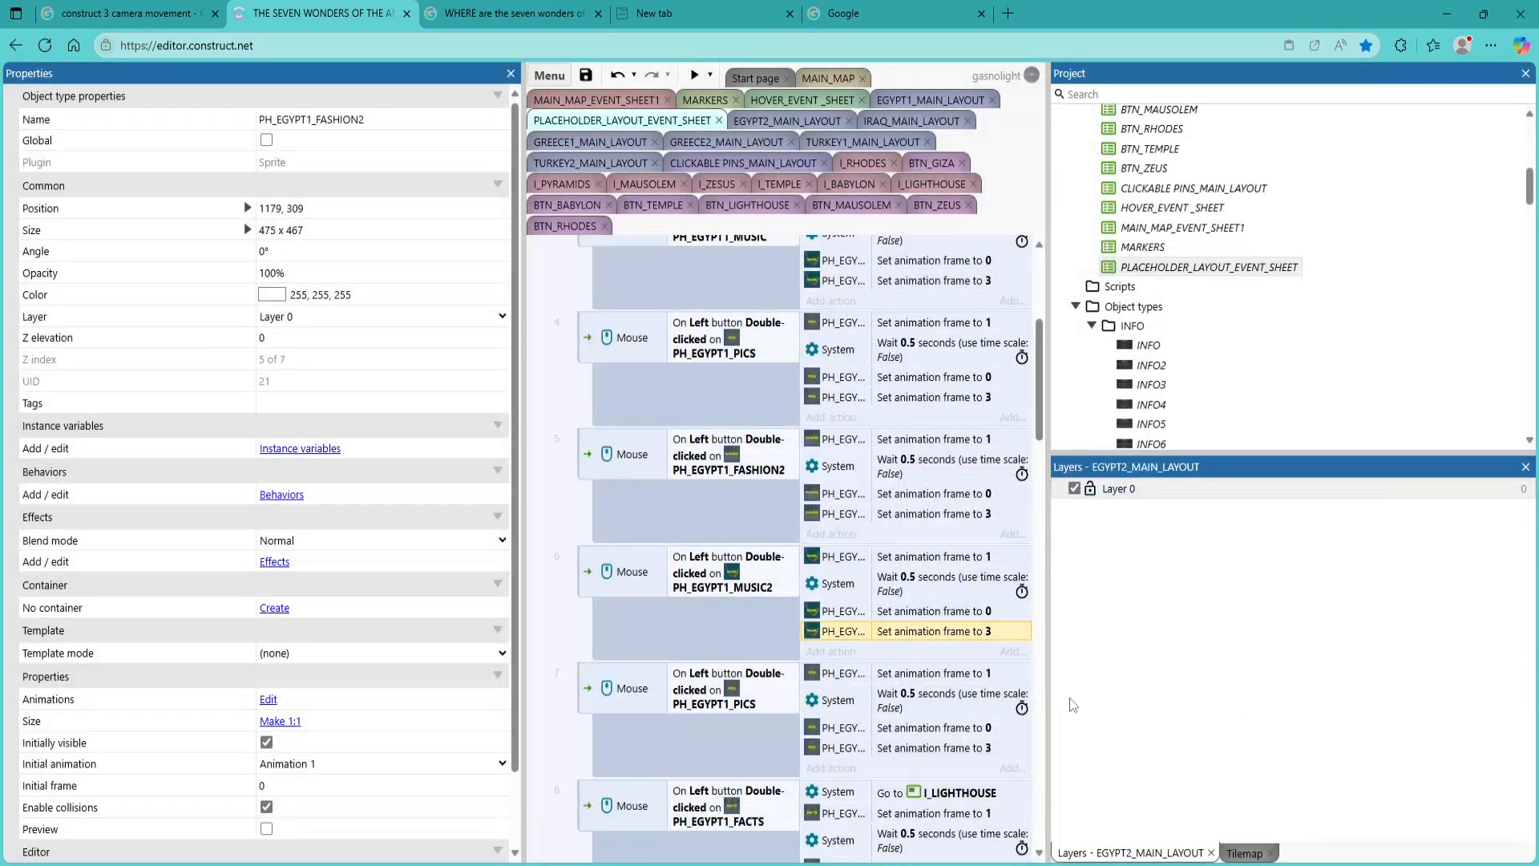
Change the clicked object in the condition of event 7, the second PICS event, to PH_EGYPT1_PICS2
{"action": "double_click", "coordinate": [715, 707]}
{"action": "left_click", "coordinate": [1066, 613]}
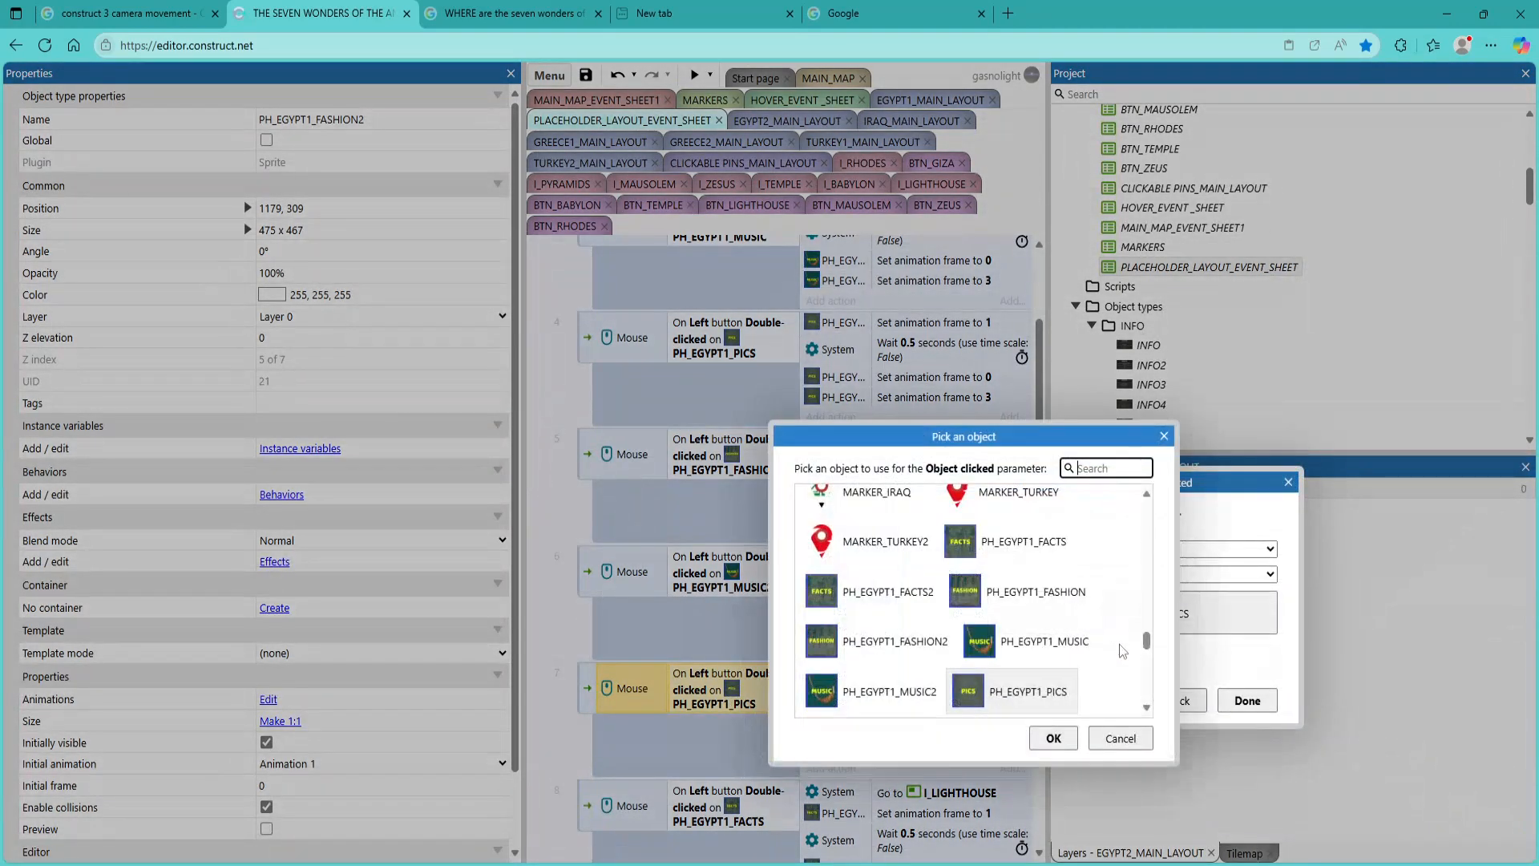
{"action": "scroll", "coordinate": [1125, 653], "scroll_direction": "down", "scroll_amount": 1}
{"action": "double_click", "coordinate": [862, 663]}
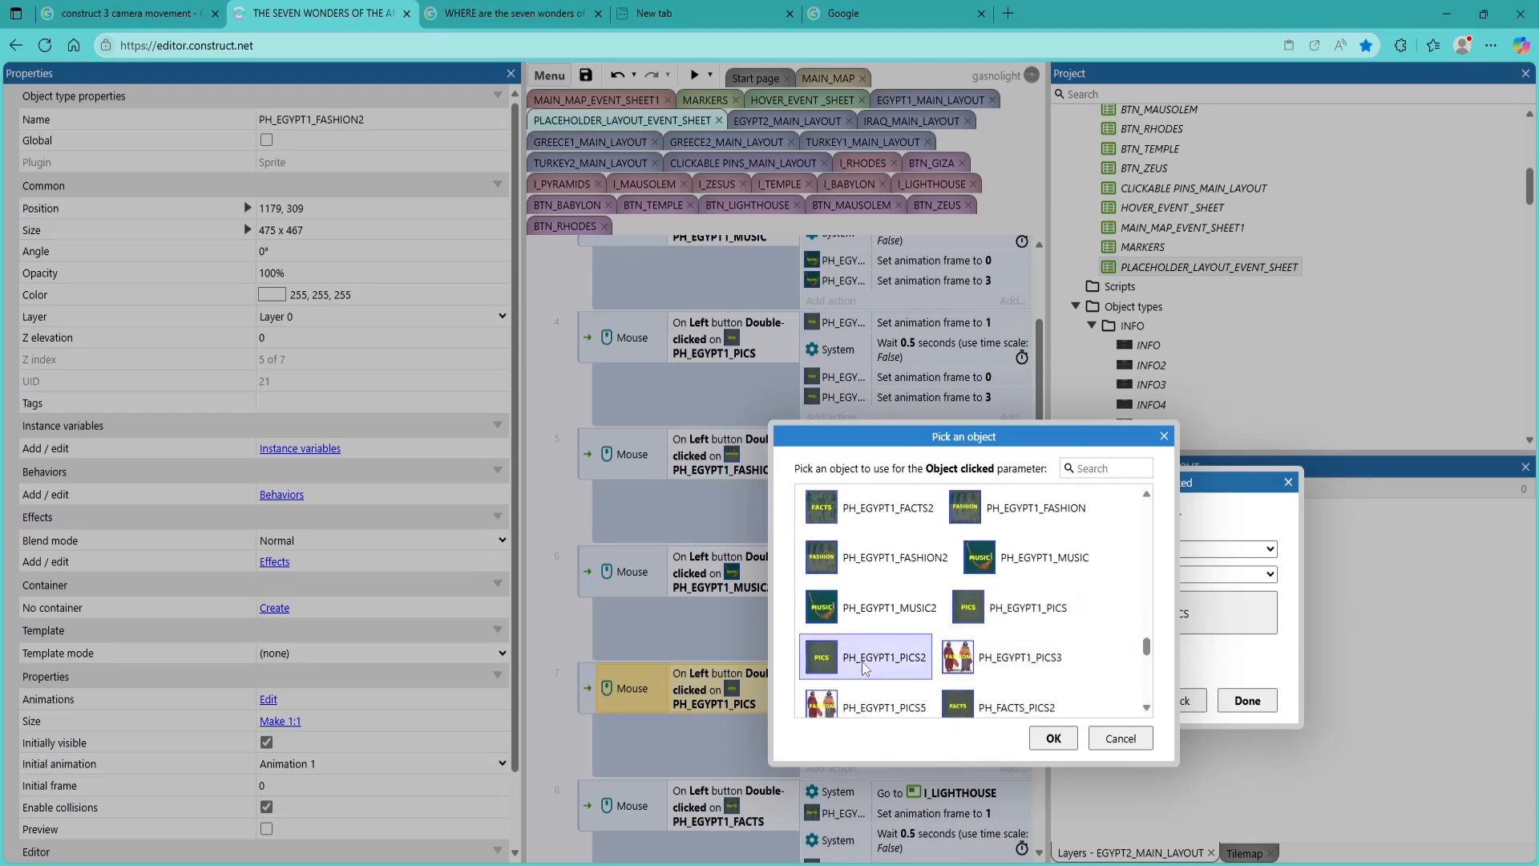
{"action": "left_click", "coordinate": [1235, 702]}
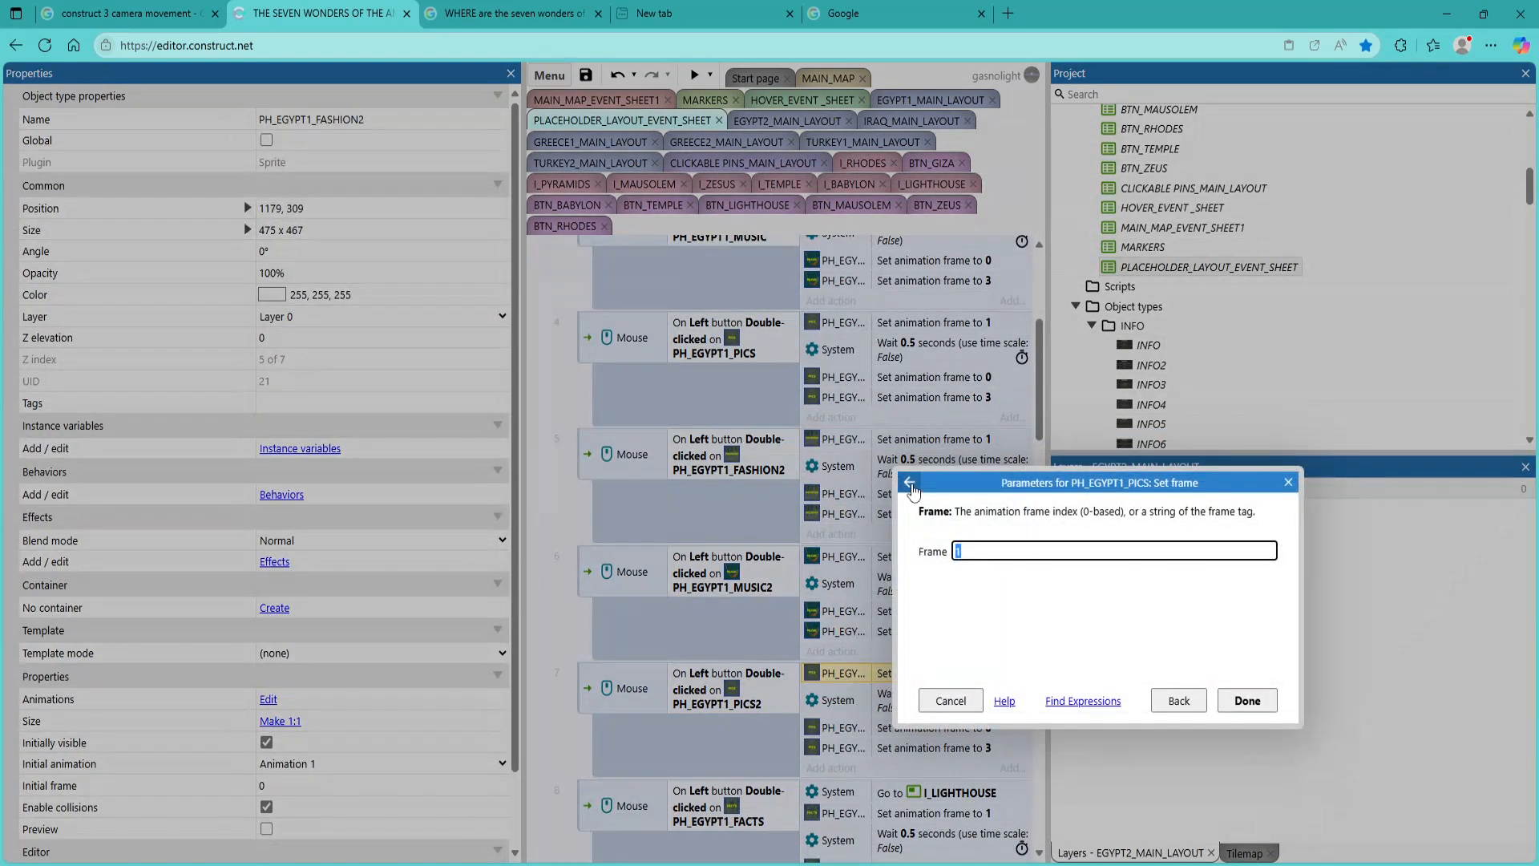
Reassign the set animation frame to 1 action in the PH_EGYPT1_PICS2 event to the PH_EGYPT1_PICS2 sprite
{"action": "left_click", "coordinate": [909, 482]}
{"action": "left_click", "coordinate": [1058, 445]}
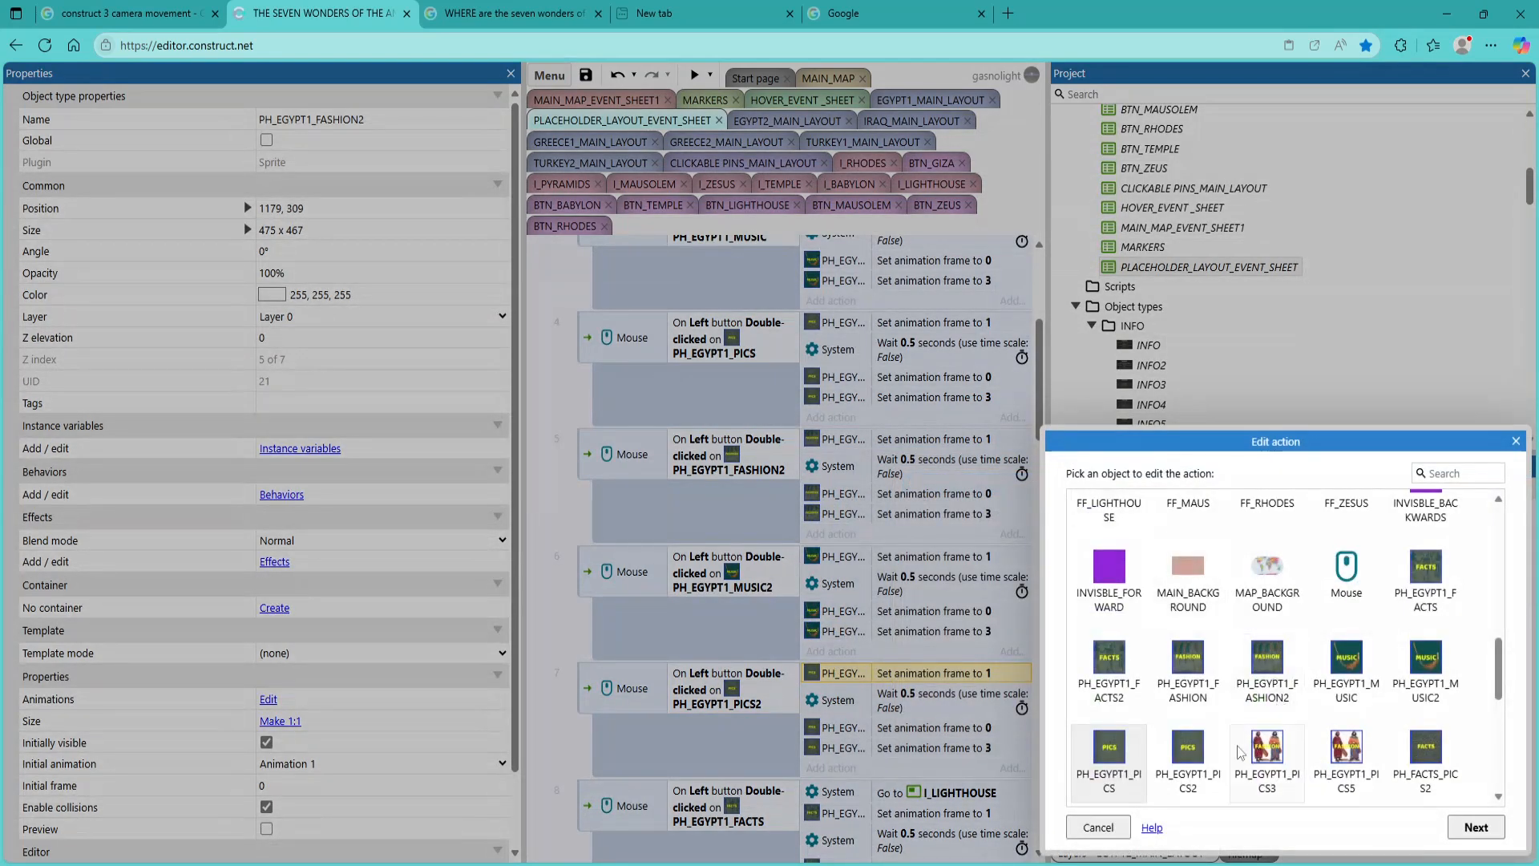
{"action": "double_click", "coordinate": [1187, 749]}
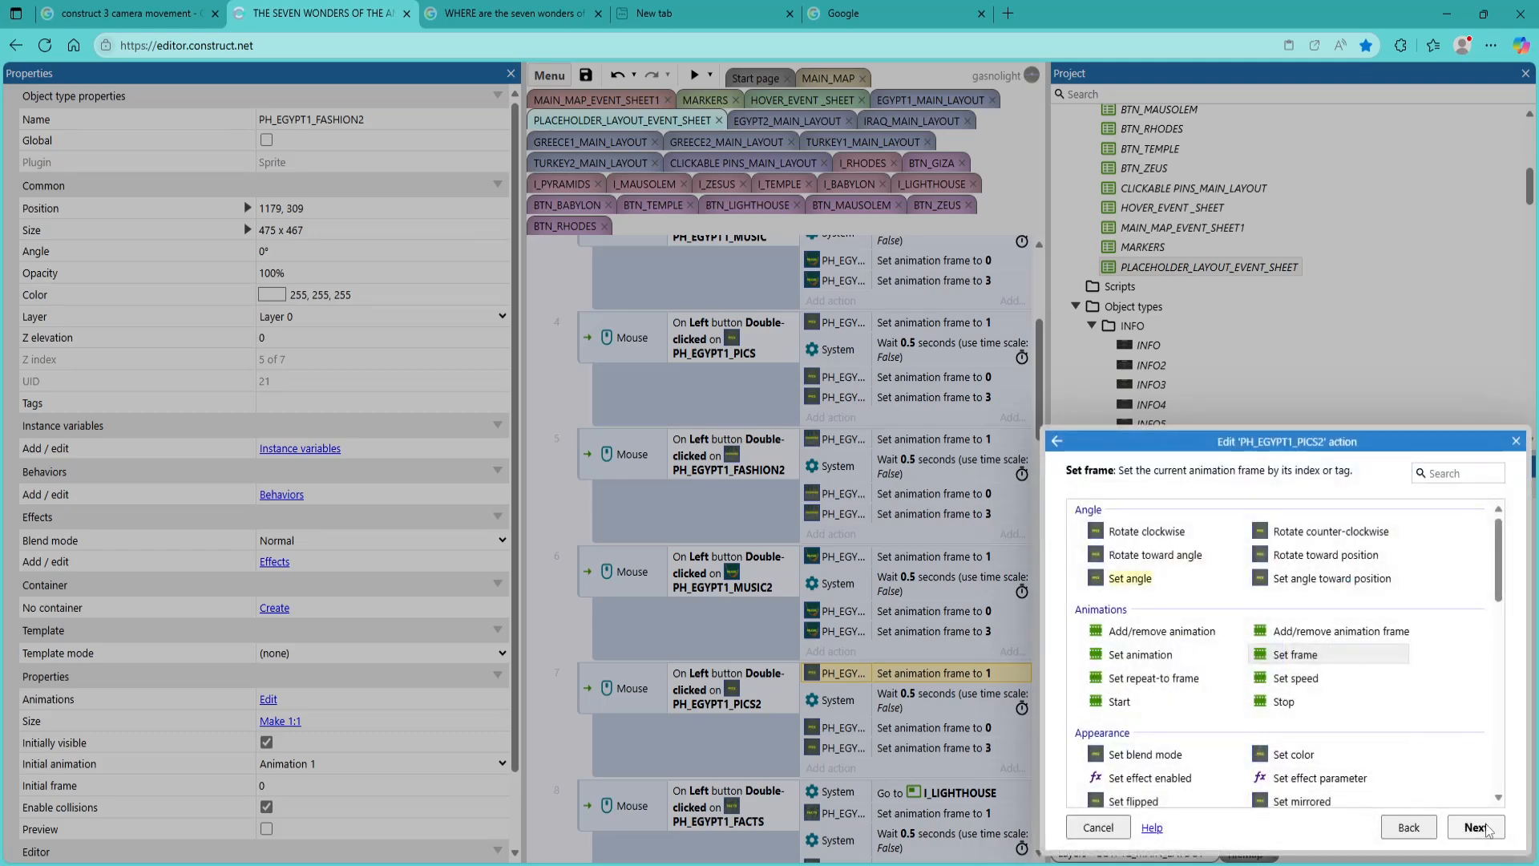
{"action": "left_click", "coordinate": [1475, 826]}
{"action": "left_click", "coordinate": [1240, 706]}
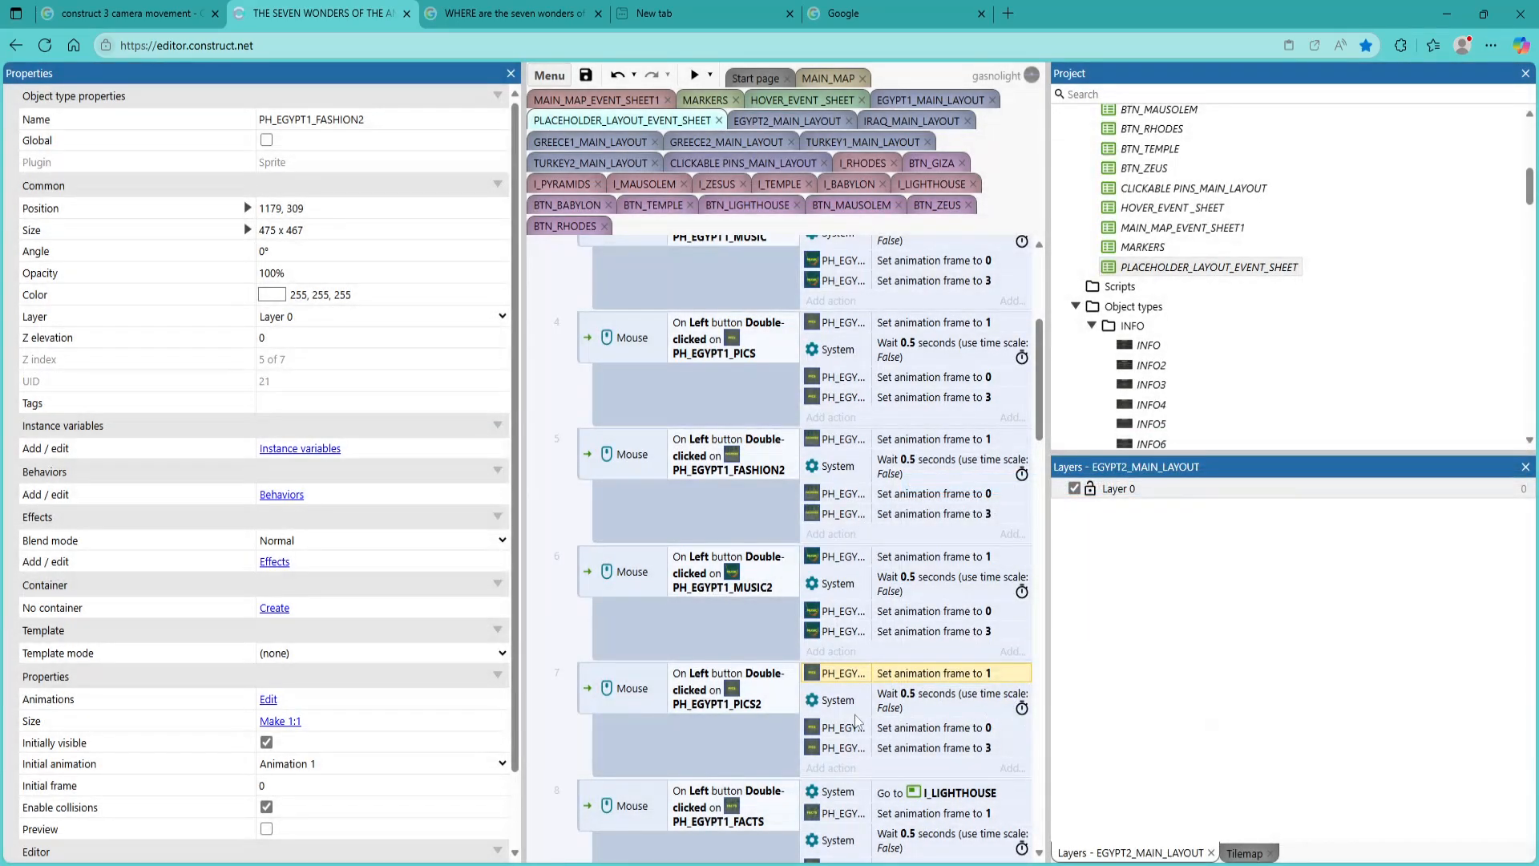
Reassign the set animation frame to 0 action in the PH_EGYPT1_PICS2 event to the PH_FACTS_PICS2 sprite
{"action": "left_click", "coordinate": [827, 731]}
{"action": "double_click", "coordinate": [828, 736]}
{"action": "left_click", "coordinate": [911, 484]}
{"action": "left_click", "coordinate": [1057, 441]}
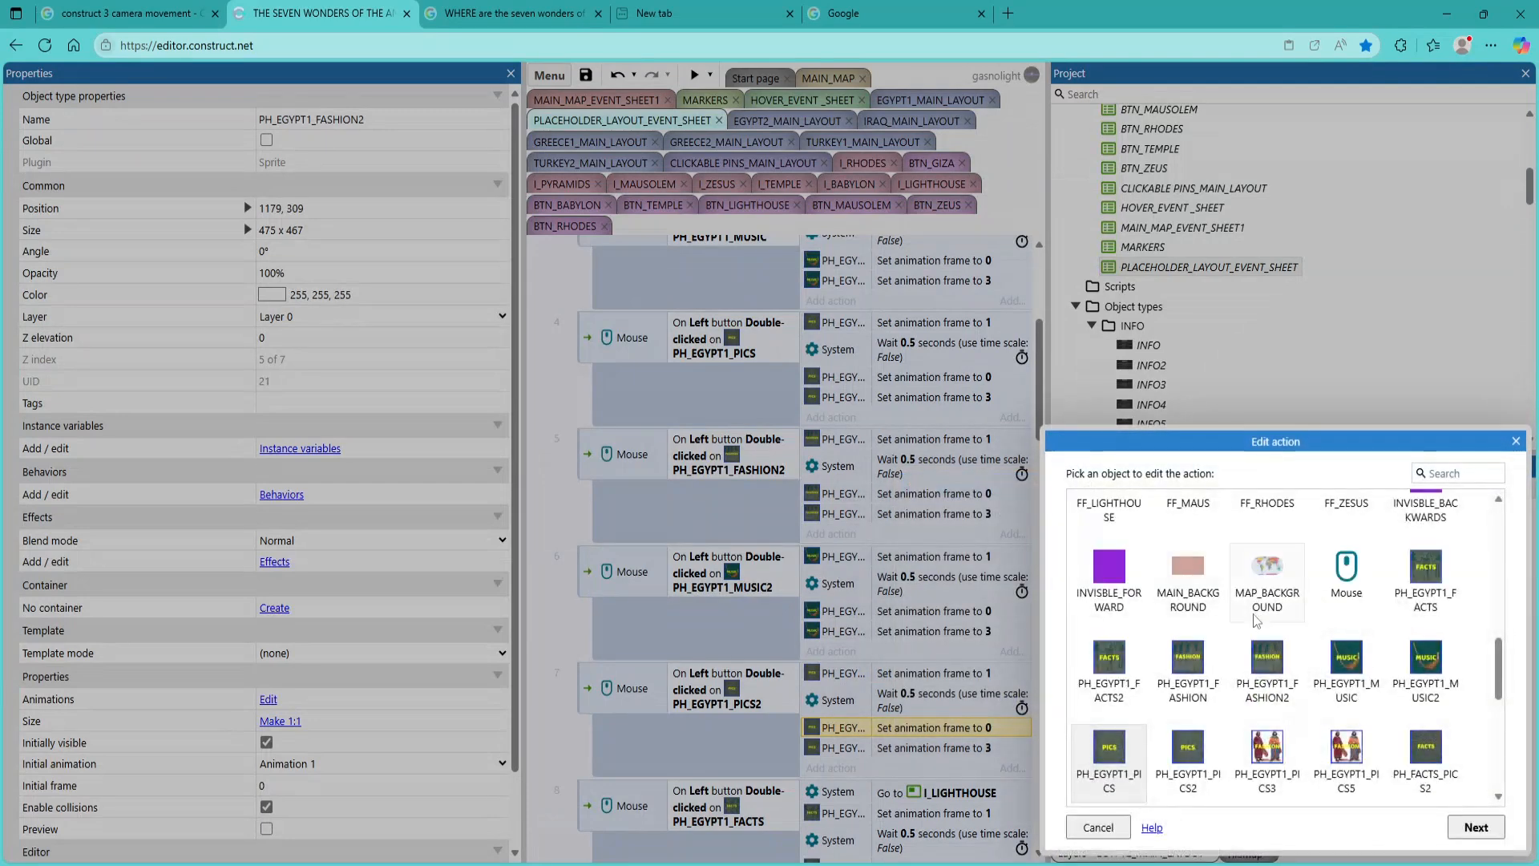
{"action": "double_click", "coordinate": [1427, 768]}
{"action": "left_click", "coordinate": [1475, 826]}
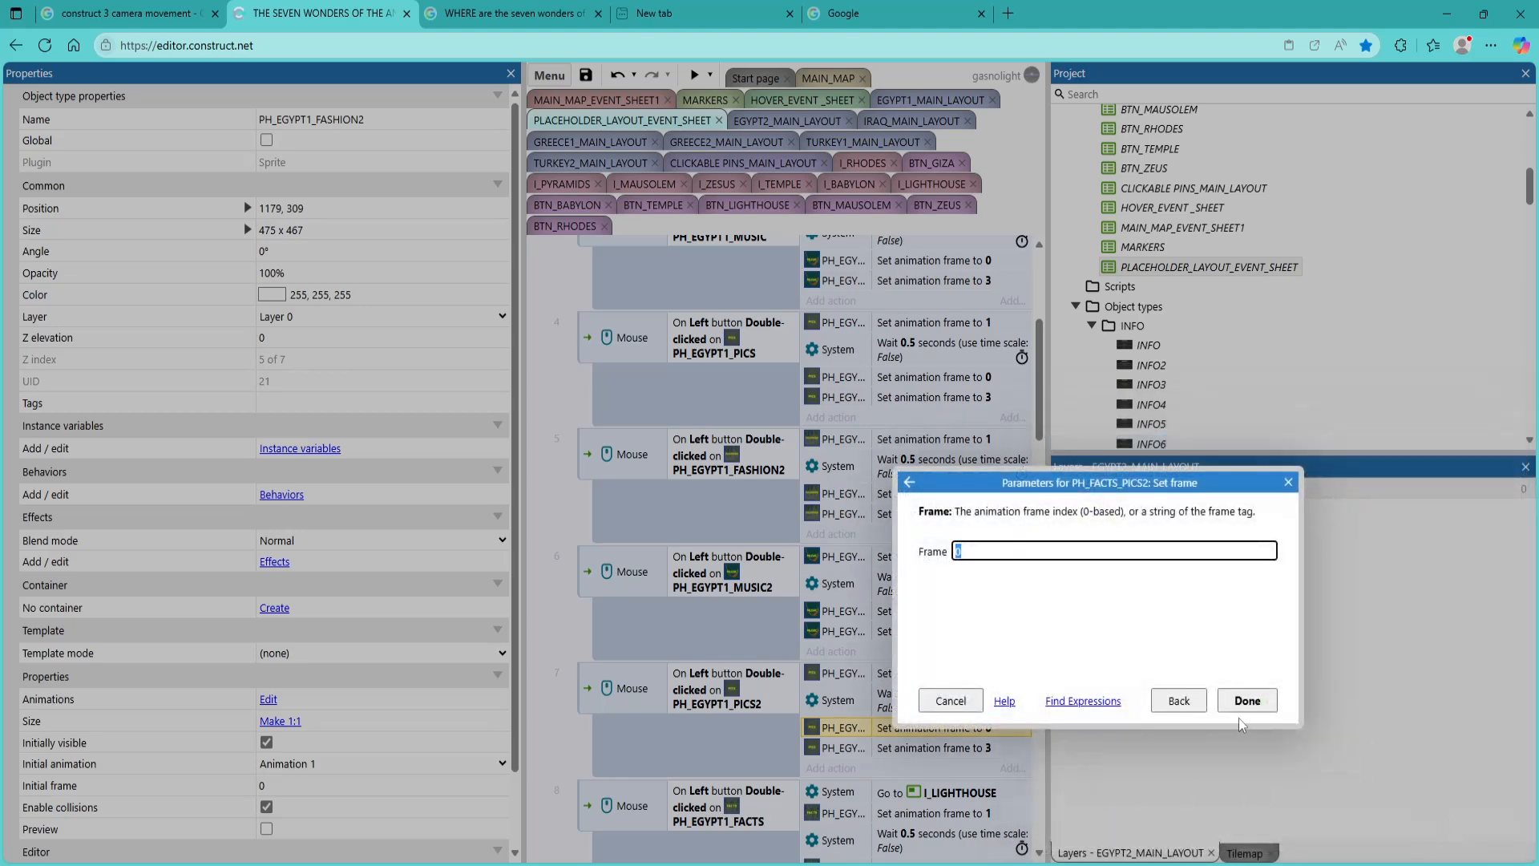
{"action": "left_click", "coordinate": [1247, 701]}
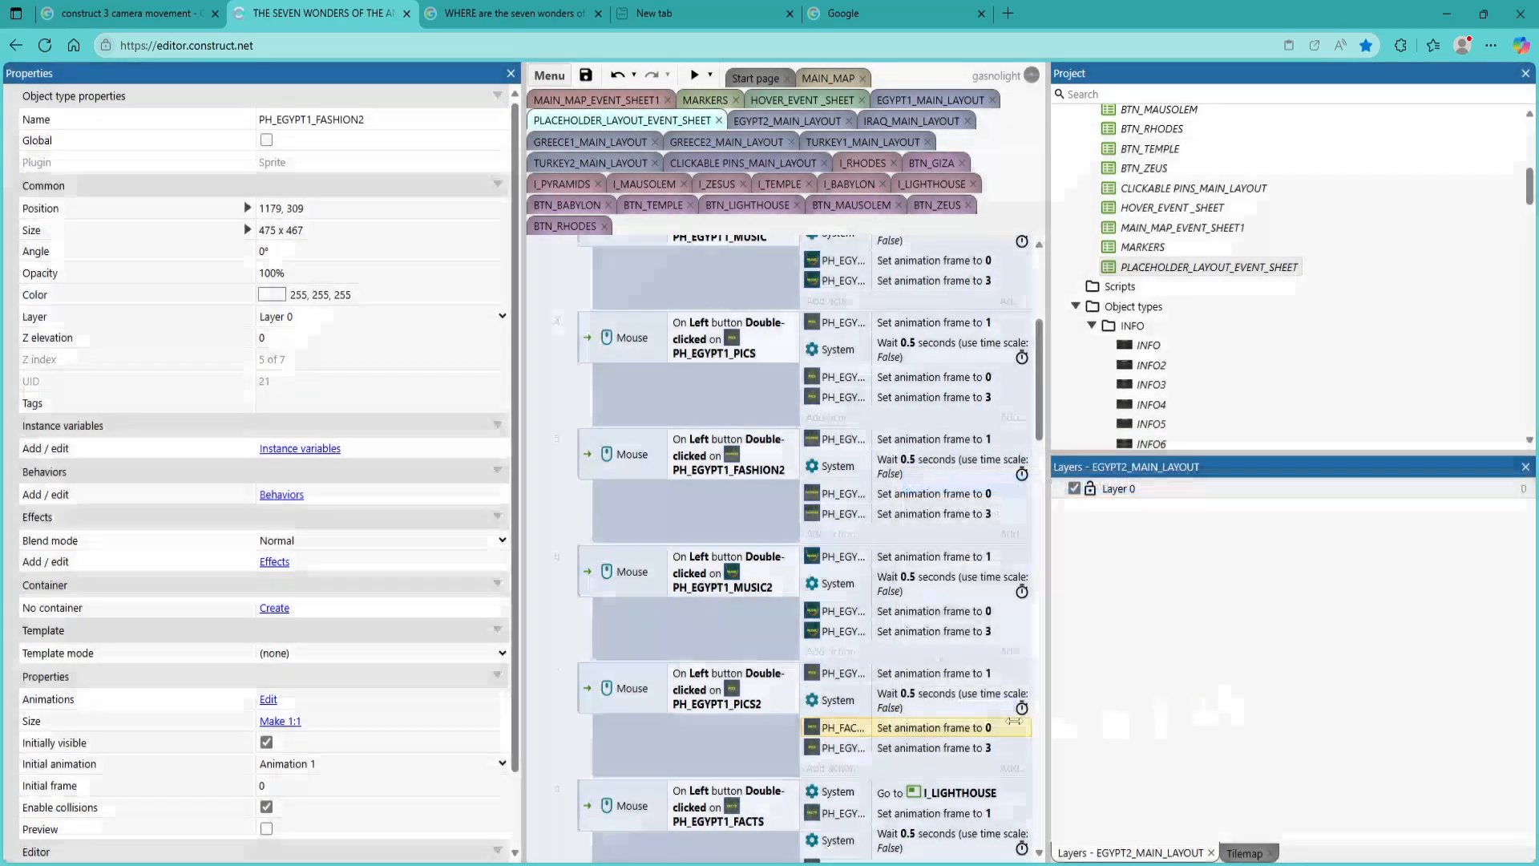
Reassign the set animation frame to 3 action in the PH_EGYPT1_PICS2 event to the PH_EGYPT1_PICS2 sprite
{"action": "double_click", "coordinate": [834, 748]}
{"action": "left_click", "coordinate": [912, 481]}
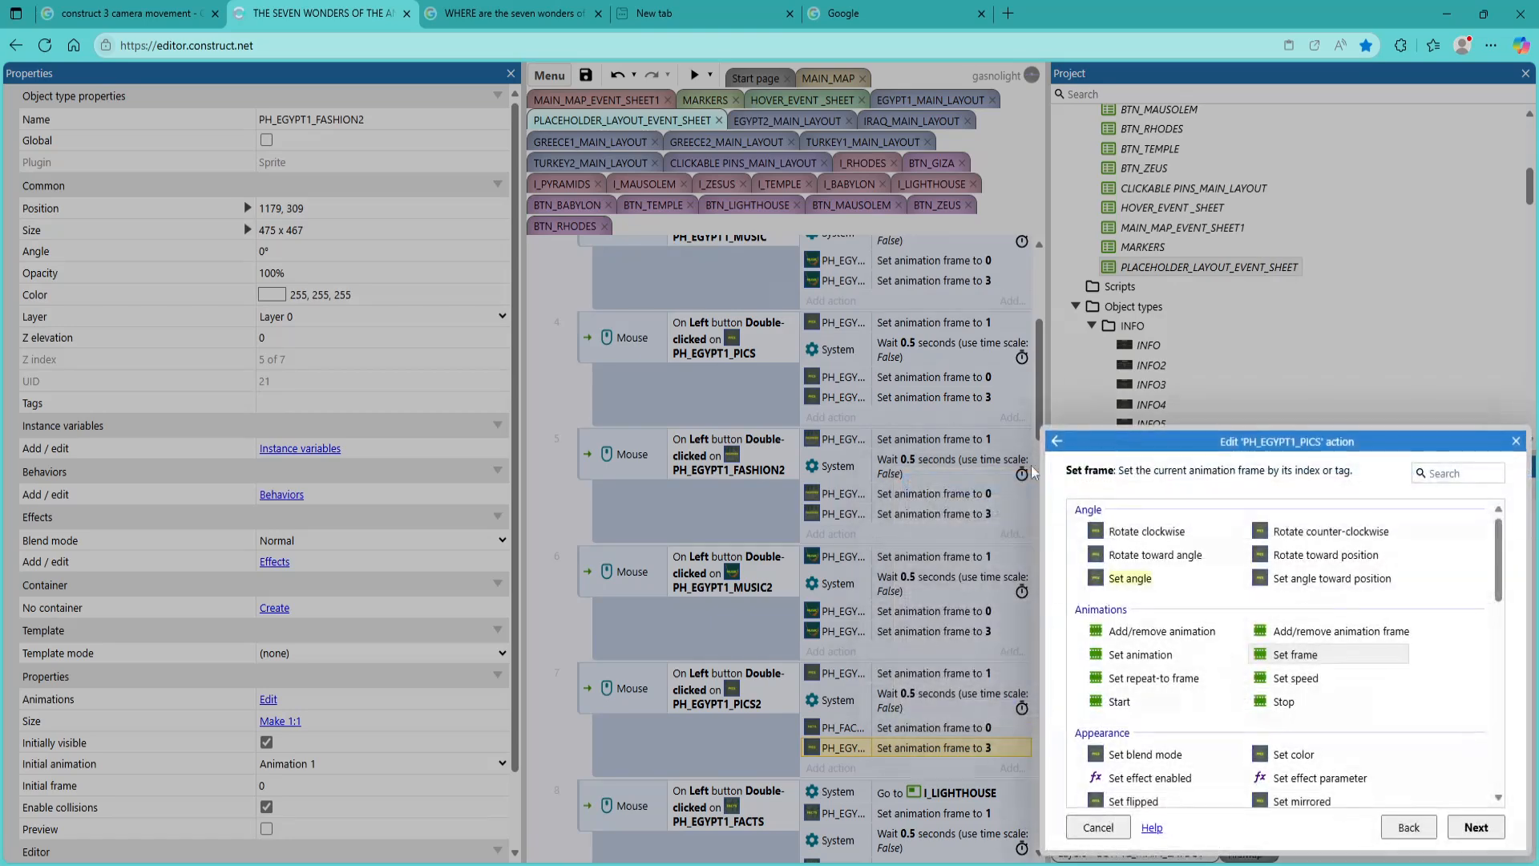
{"action": "left_click", "coordinate": [1058, 443]}
{"action": "scroll", "coordinate": [1377, 755], "scroll_direction": "down", "scroll_amount": 1}
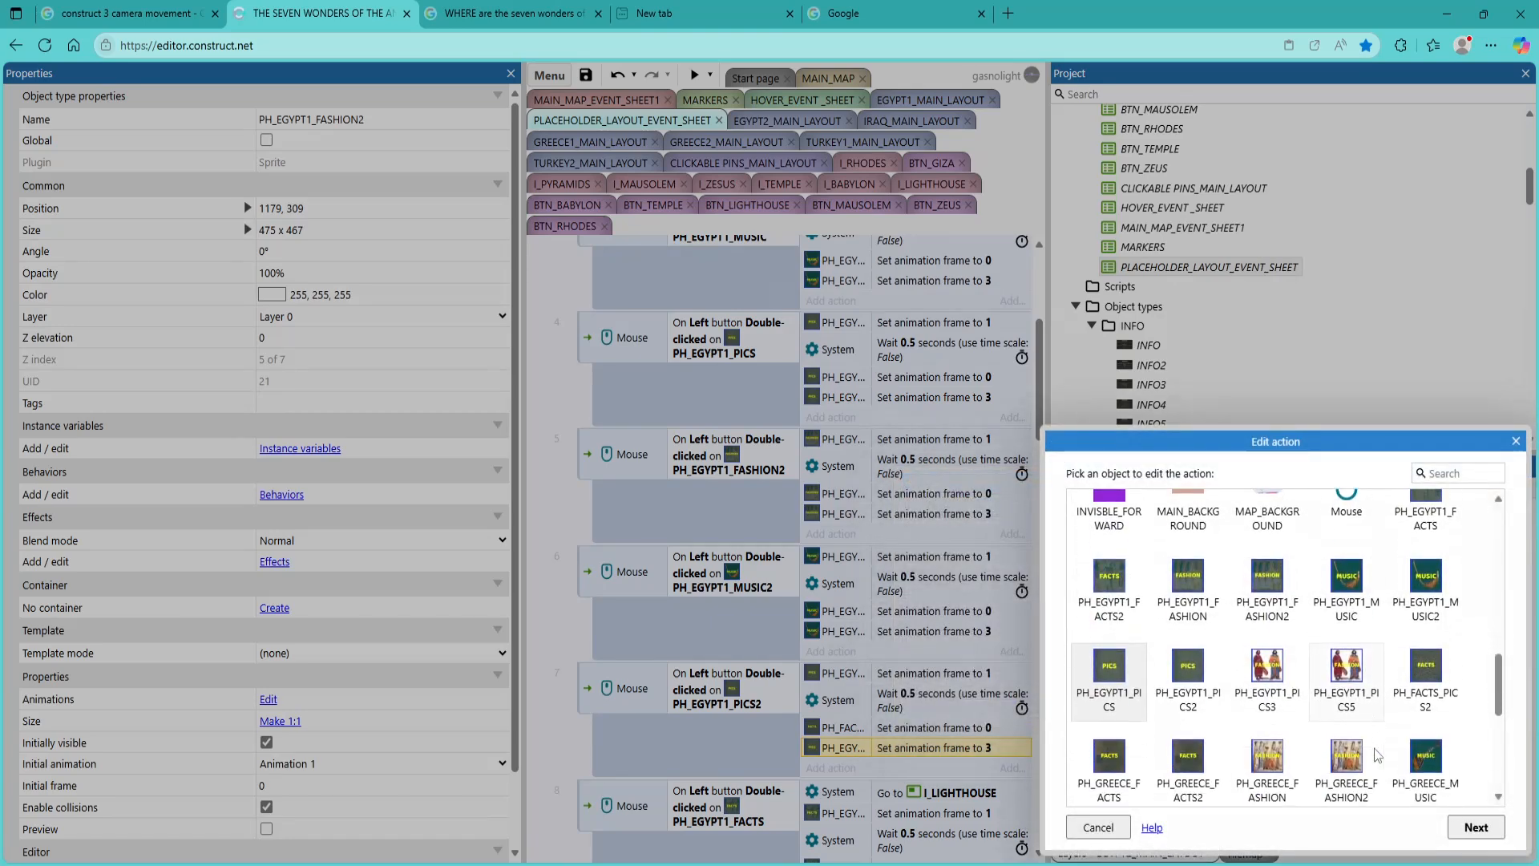
{"action": "double_click", "coordinate": [1187, 708]}
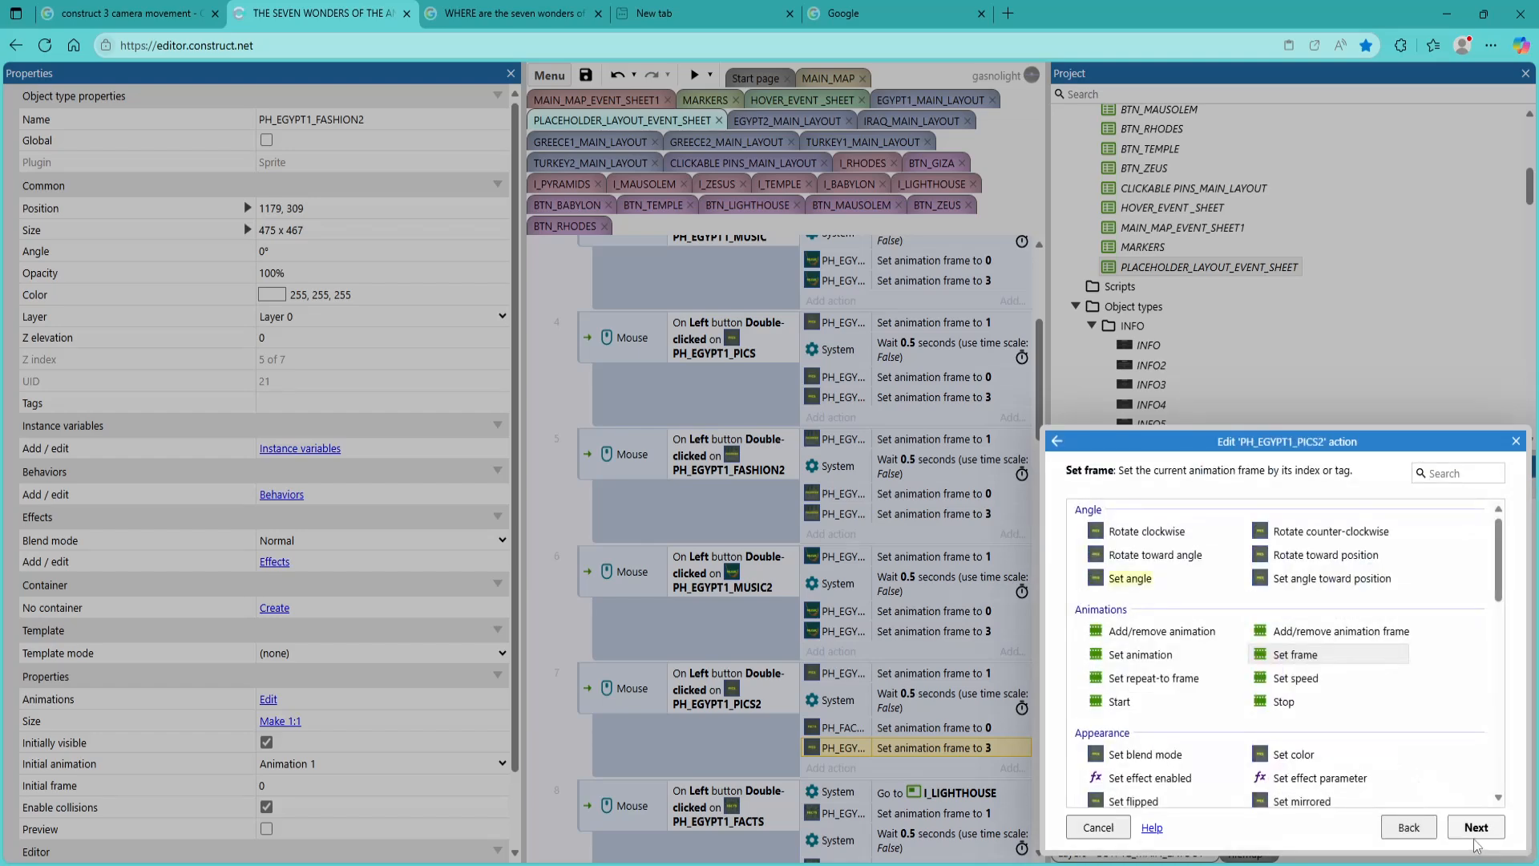
{"action": "left_click", "coordinate": [1477, 834]}
{"action": "left_click", "coordinate": [1246, 700]}
Change the clicked object in the condition of event 8, the I_LIGHTHOUSE facts event, to PH_EGYPT1_FACTS2
{"action": "scroll", "coordinate": [825, 753], "scroll_direction": "down", "scroll_amount": 4}
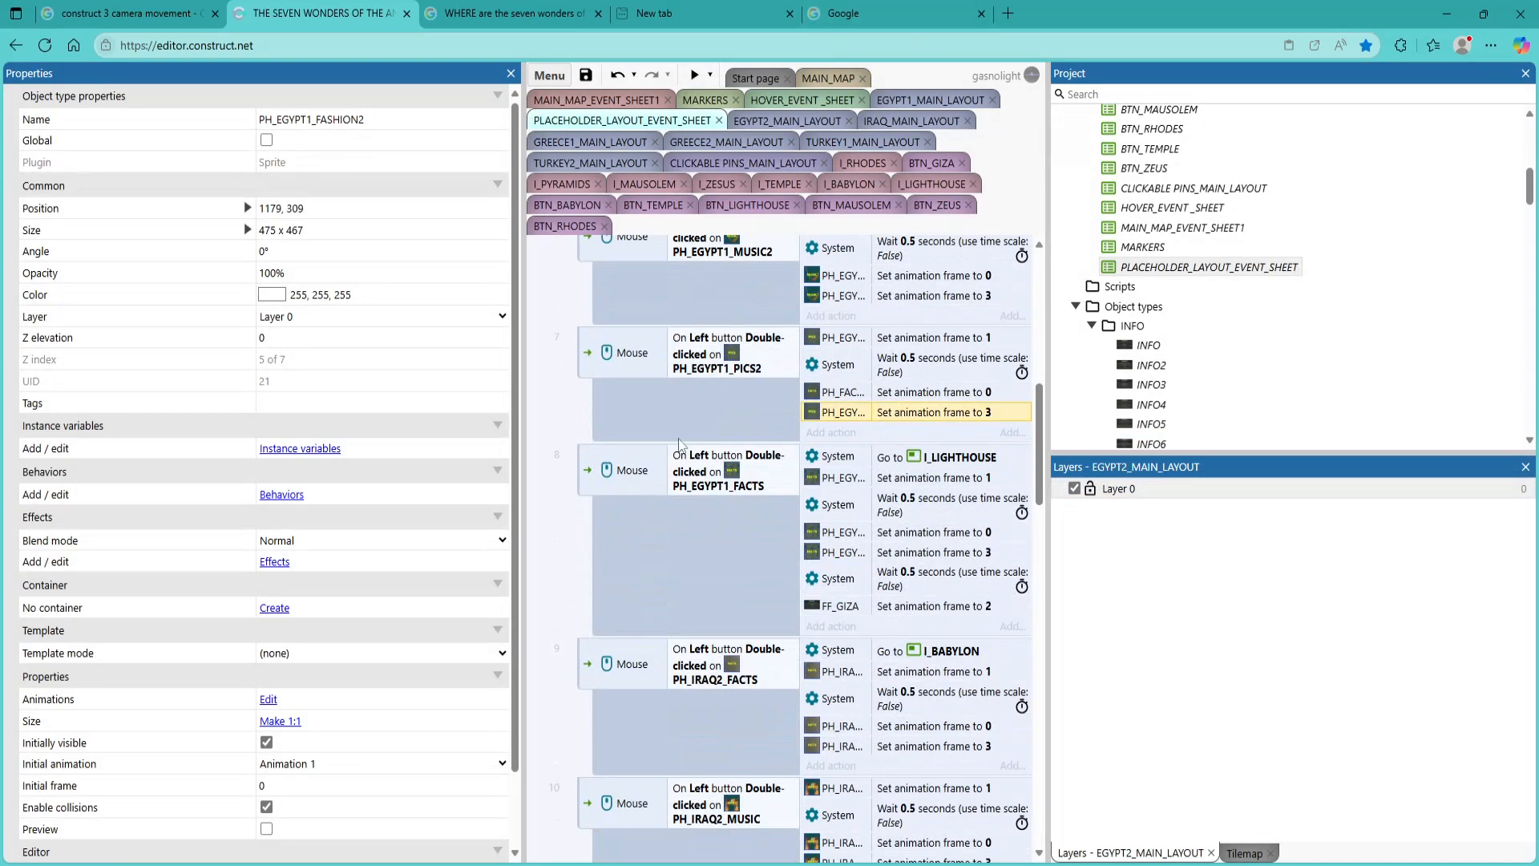
{"action": "double_click", "coordinate": [719, 484]}
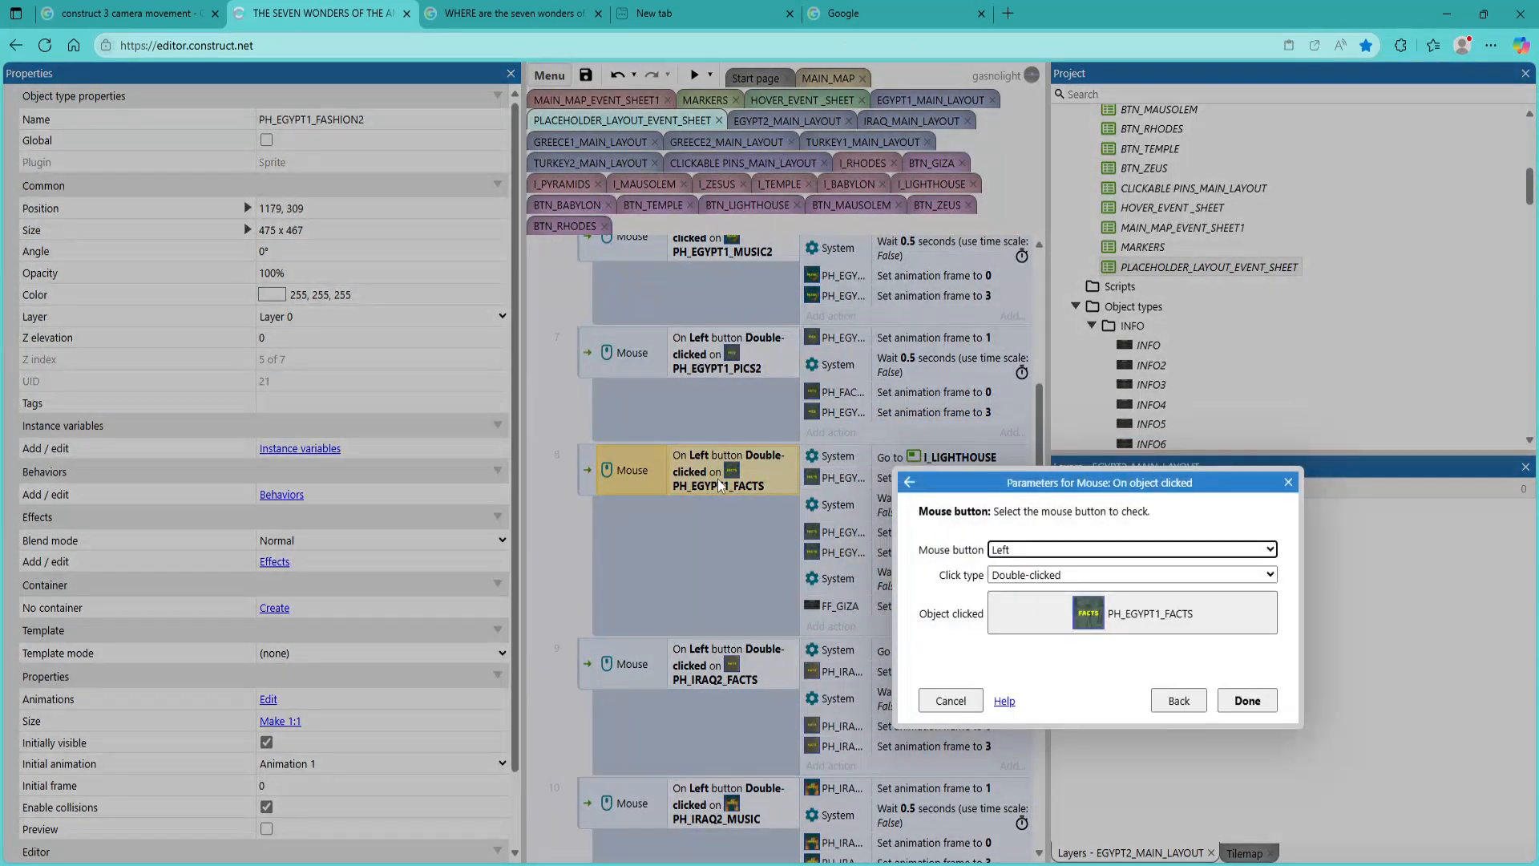
{"action": "left_click", "coordinate": [1122, 623]}
{"action": "scroll", "coordinate": [958, 633], "scroll_direction": "down", "scroll_amount": 3}
{"action": "double_click", "coordinate": [917, 656]}
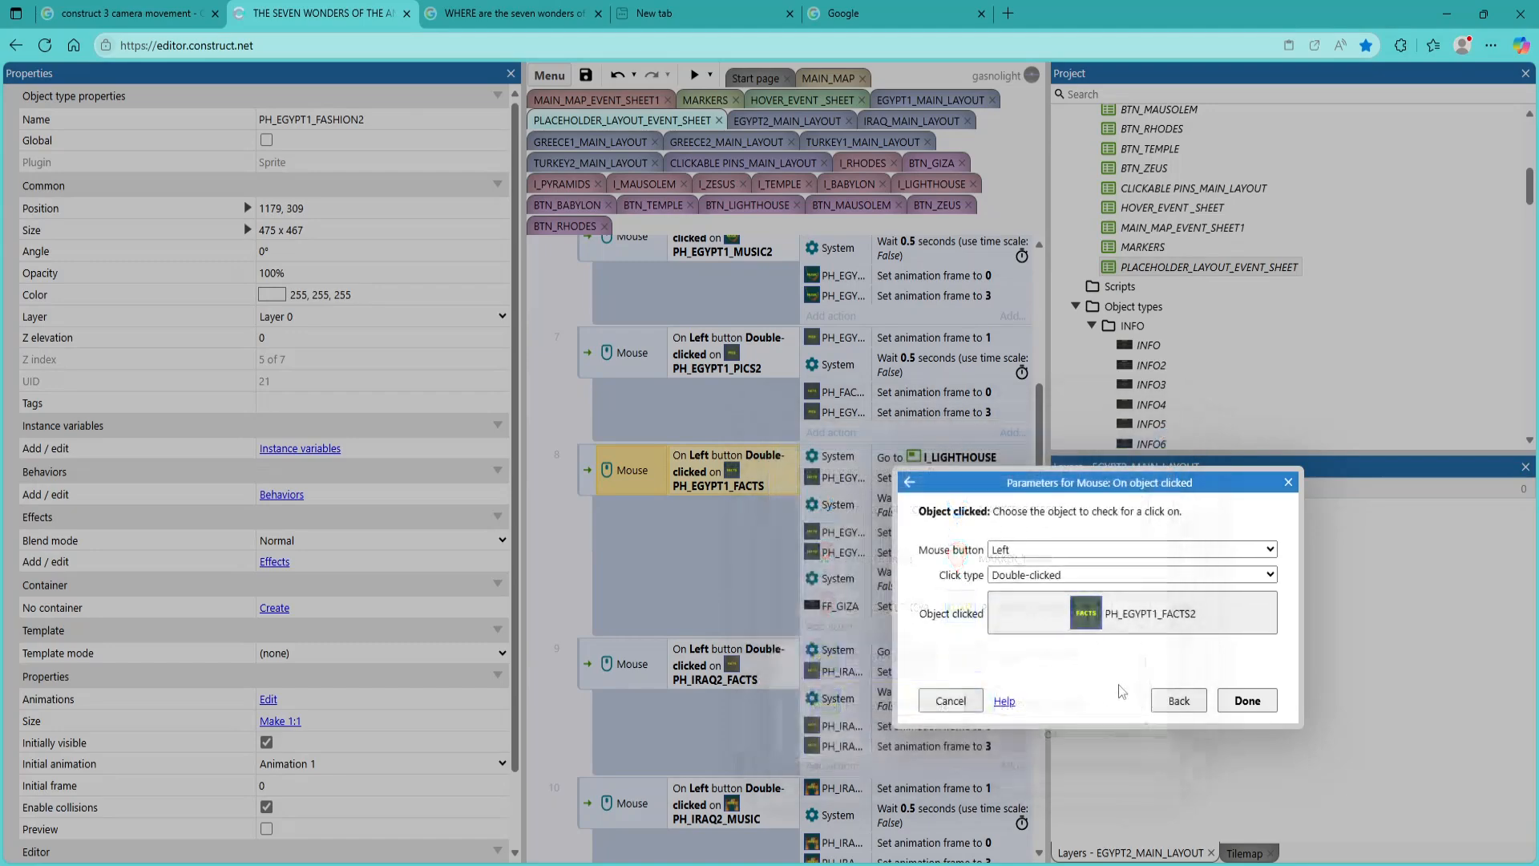
{"action": "left_click", "coordinate": [1240, 700]}
Reassign the set animation frame to 1 action in the PH_EGYPT1_FACTS2 event to the PH_EGYPT1_FACTS2 sprite
{"action": "double_click", "coordinate": [917, 478]}
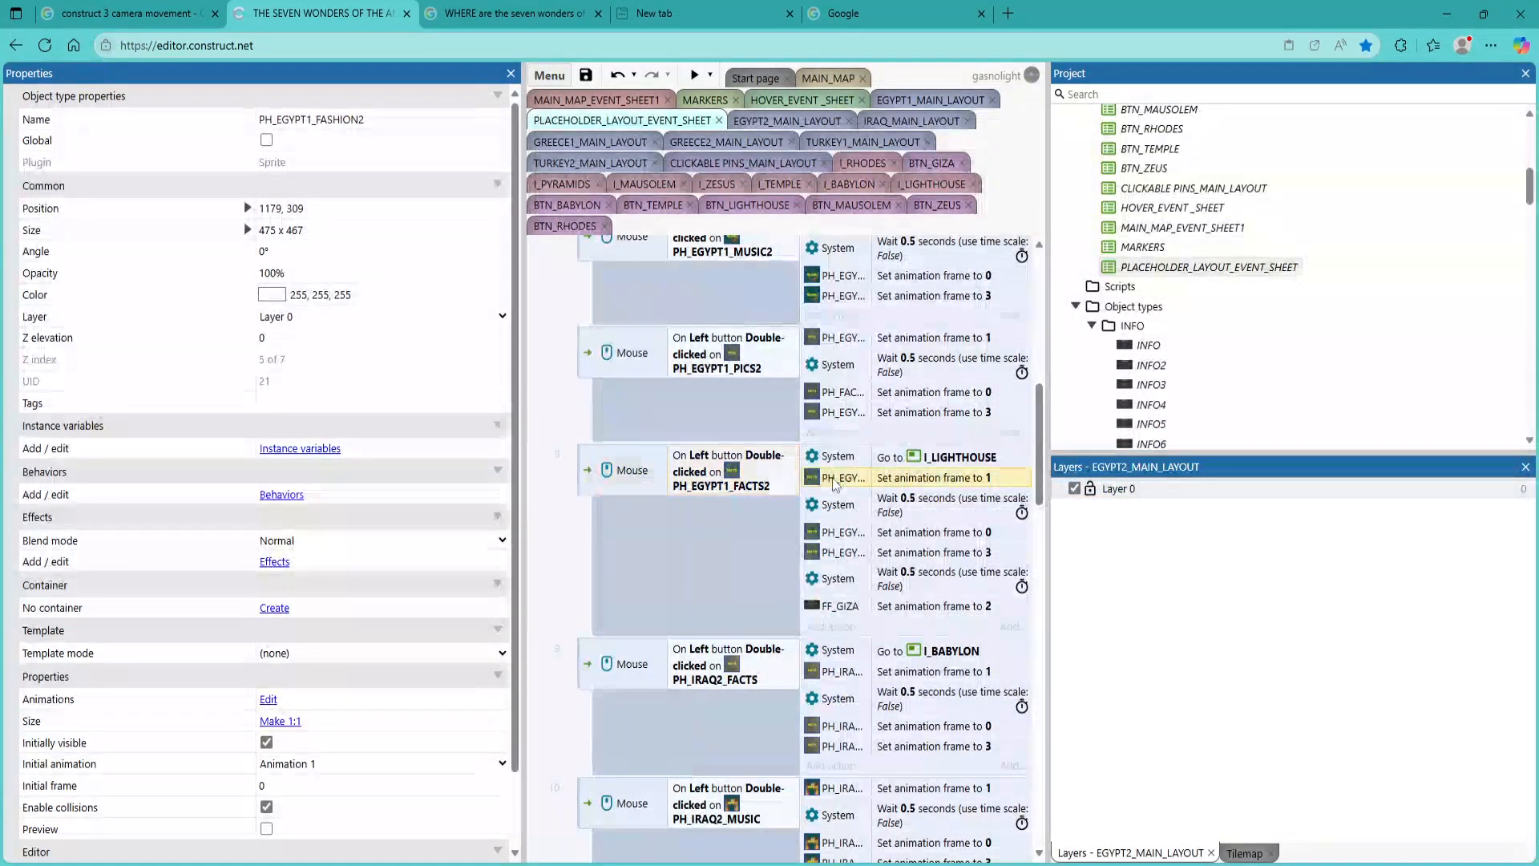
{"action": "left_click", "coordinate": [911, 482]}
{"action": "left_click", "coordinate": [1065, 446]}
{"action": "scroll", "coordinate": [1212, 683], "scroll_direction": "down", "scroll_amount": 2}
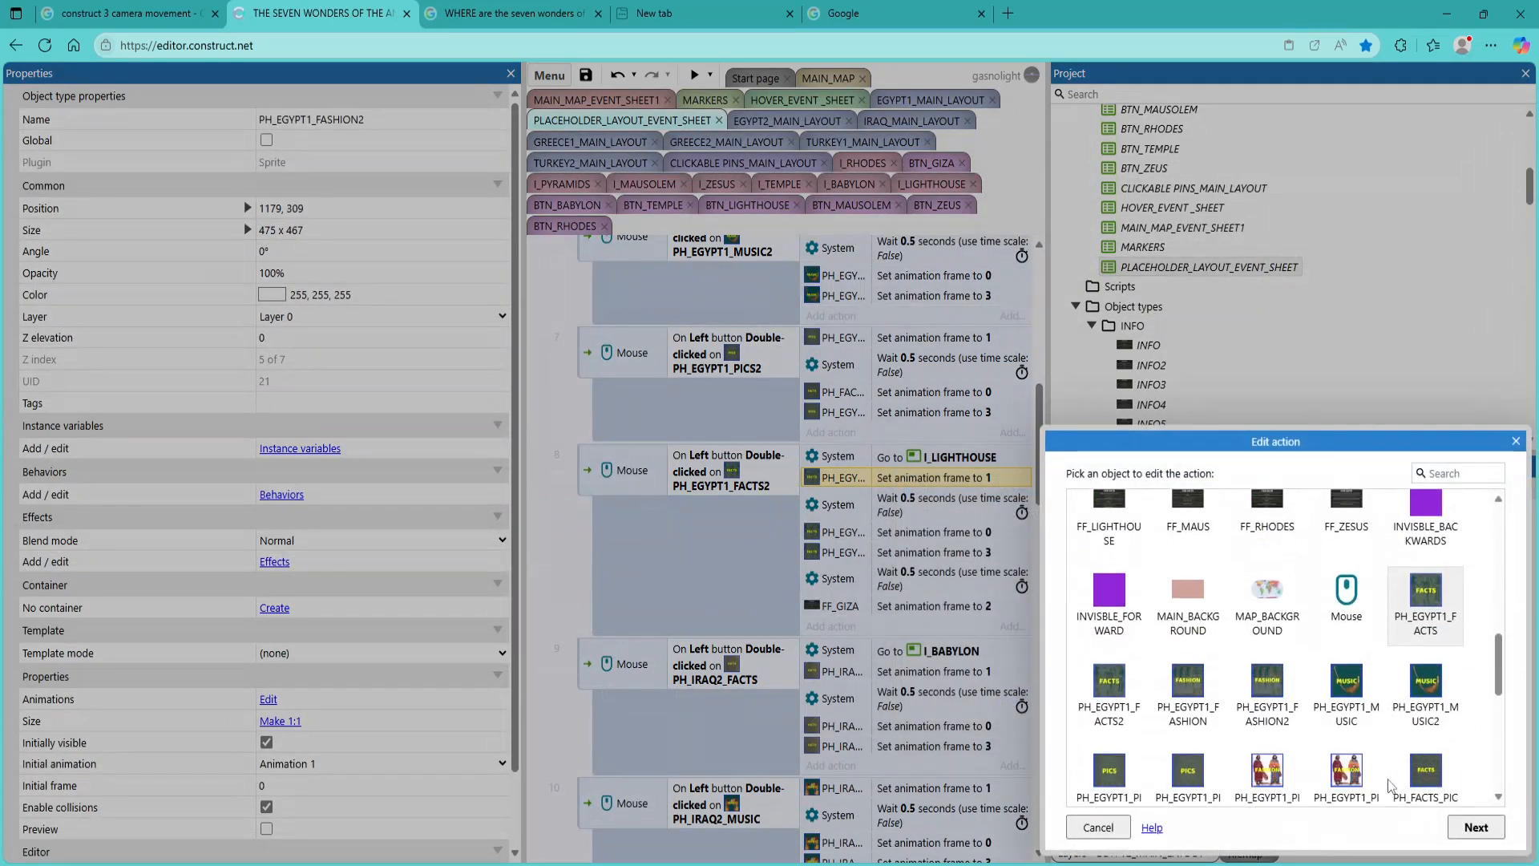
{"action": "left_click", "coordinate": [1134, 703]}
{"action": "double_click", "coordinate": [1134, 704]}
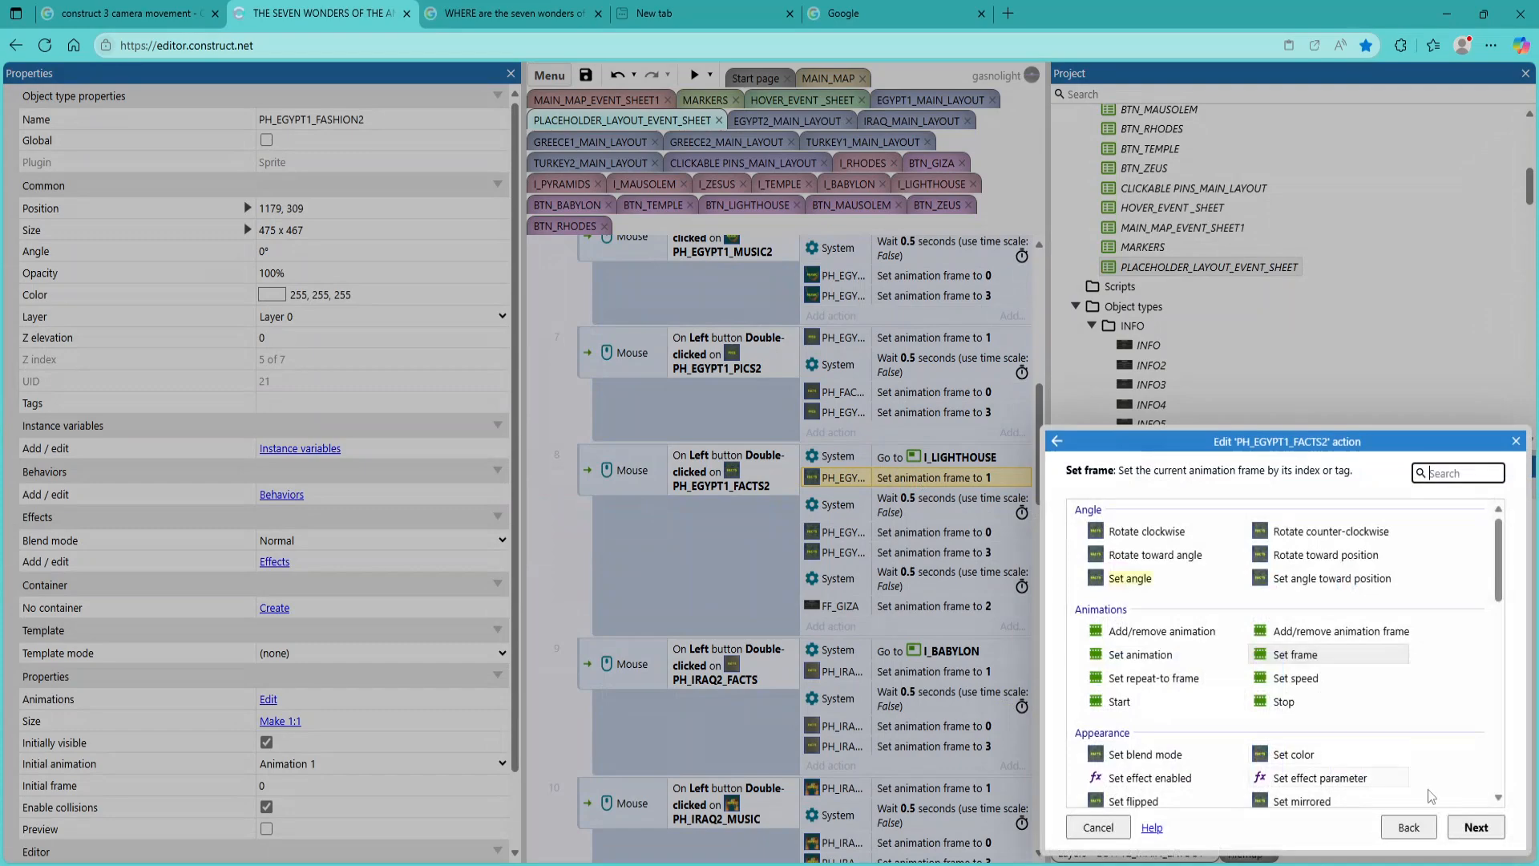
{"action": "left_click", "coordinate": [1475, 826]}
{"action": "left_click", "coordinate": [1234, 699]}
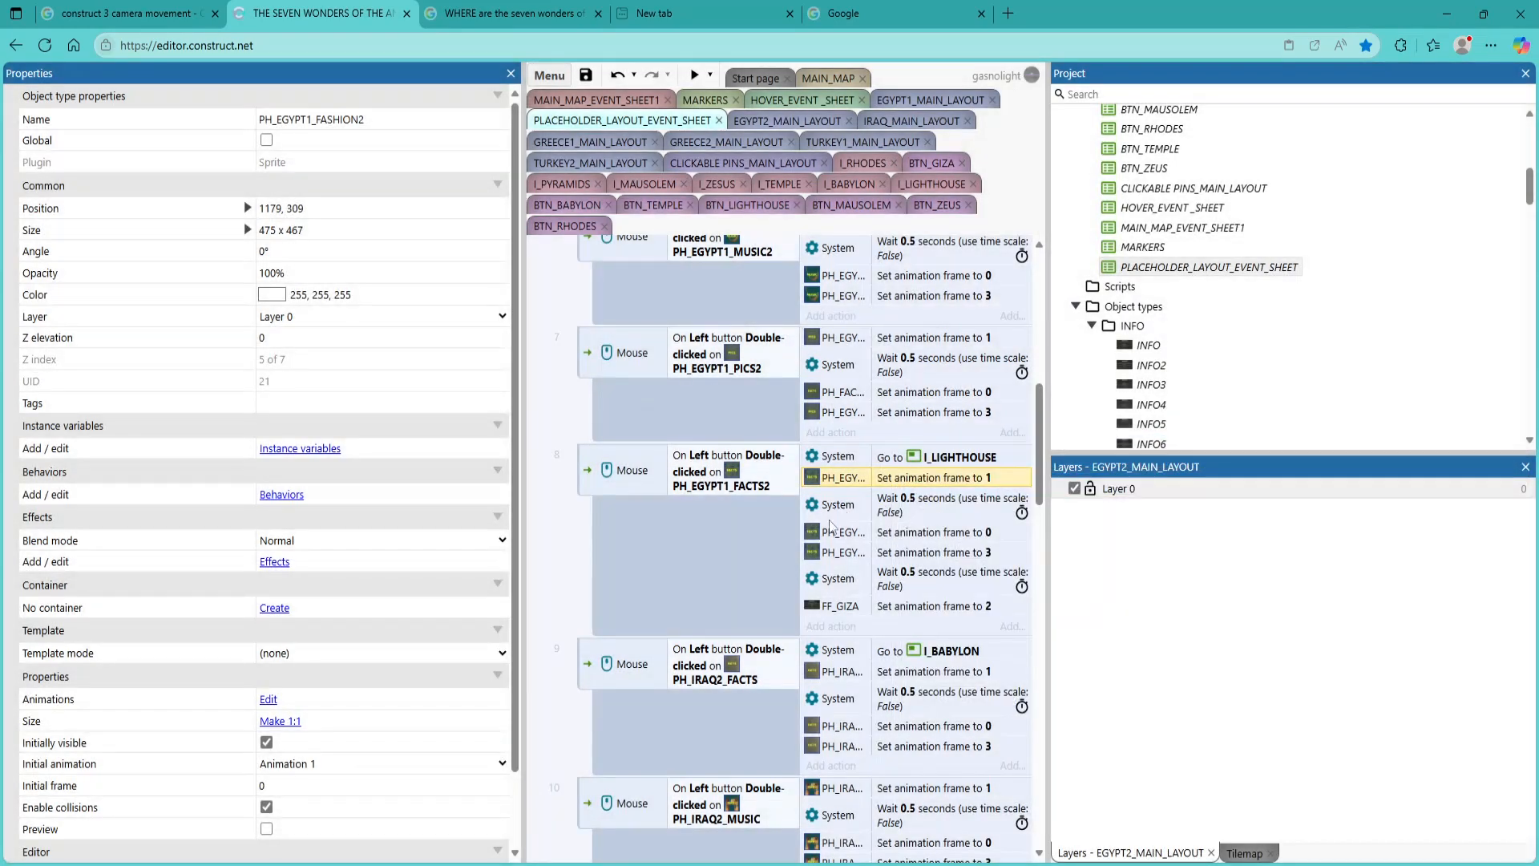
Reassign the set animation frame to 0 action in the PH_EGYPT1_FACTS2 event to the PH_EGYPT1_FACTS2 sprite
{"action": "double_click", "coordinate": [828, 534]}
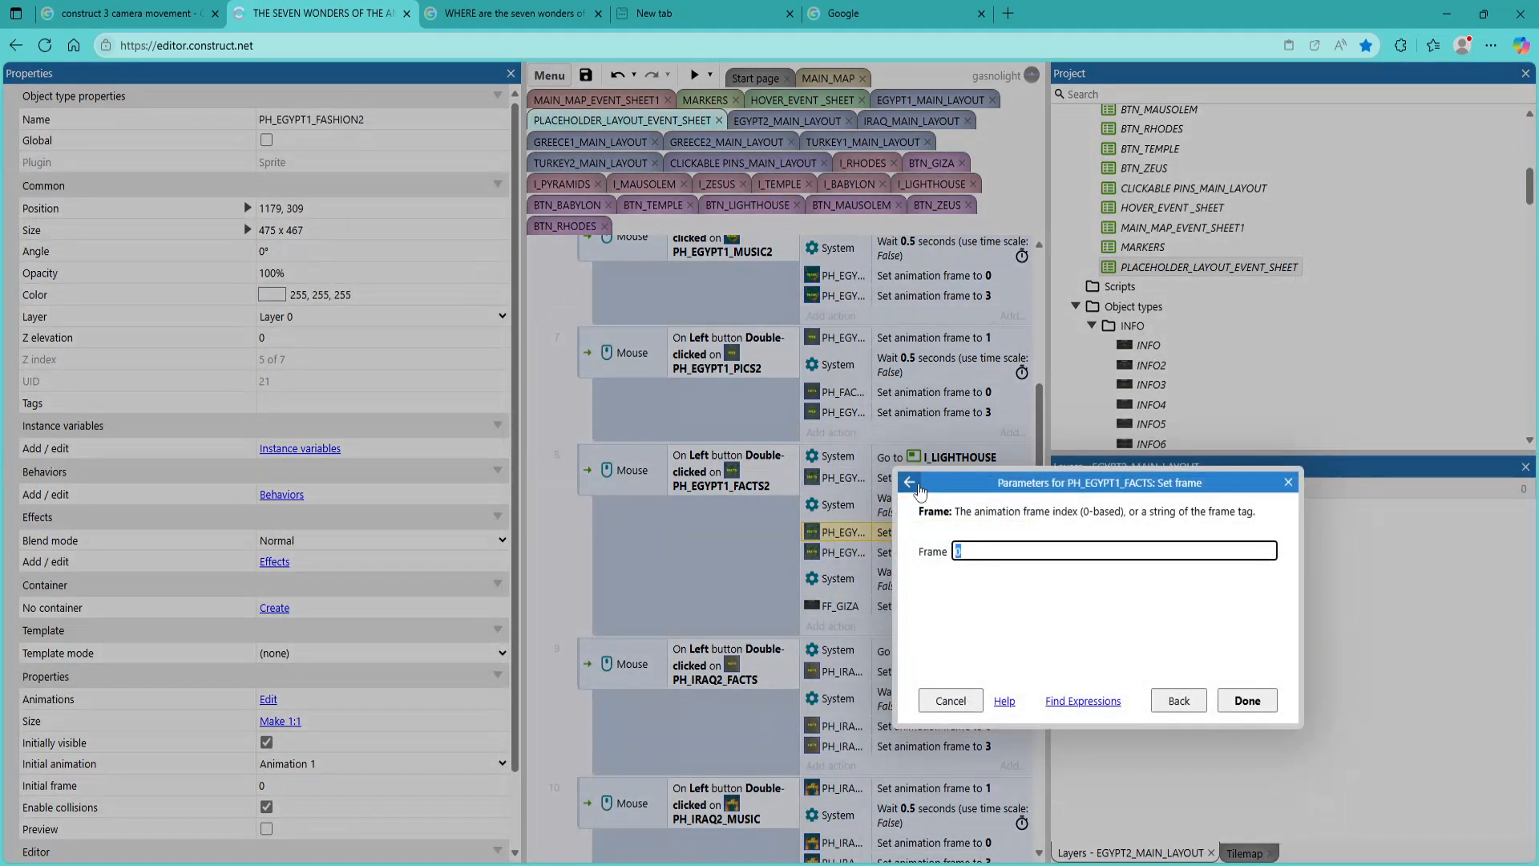
{"action": "left_click", "coordinate": [911, 482]}
{"action": "left_click", "coordinate": [1055, 441]}
{"action": "scroll", "coordinate": [1216, 684], "scroll_direction": "down", "scroll_amount": 2}
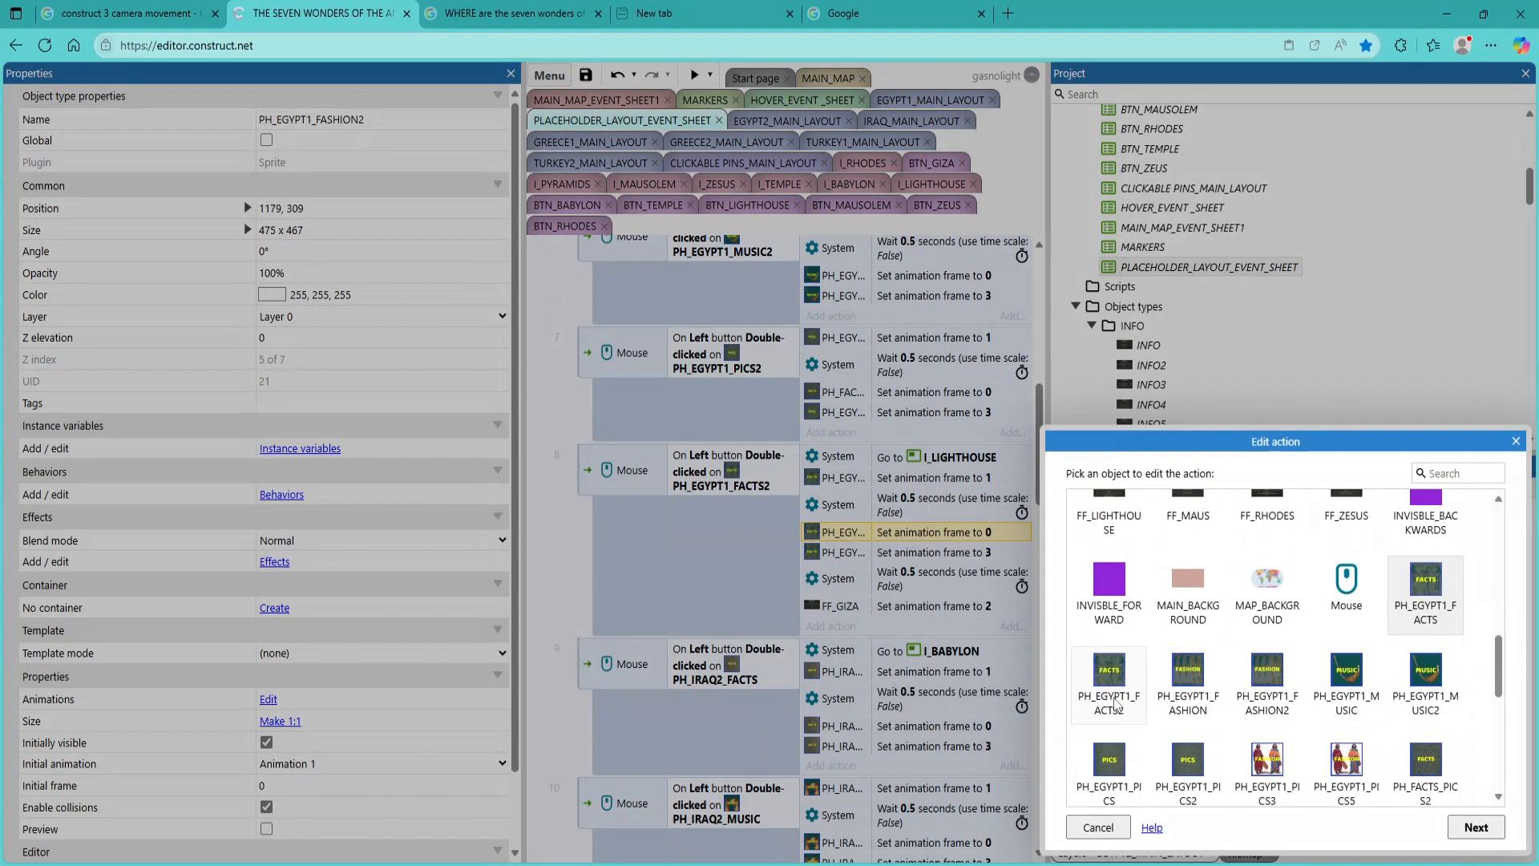
{"action": "double_click", "coordinate": [1116, 702]}
{"action": "left_click", "coordinate": [1476, 826]}
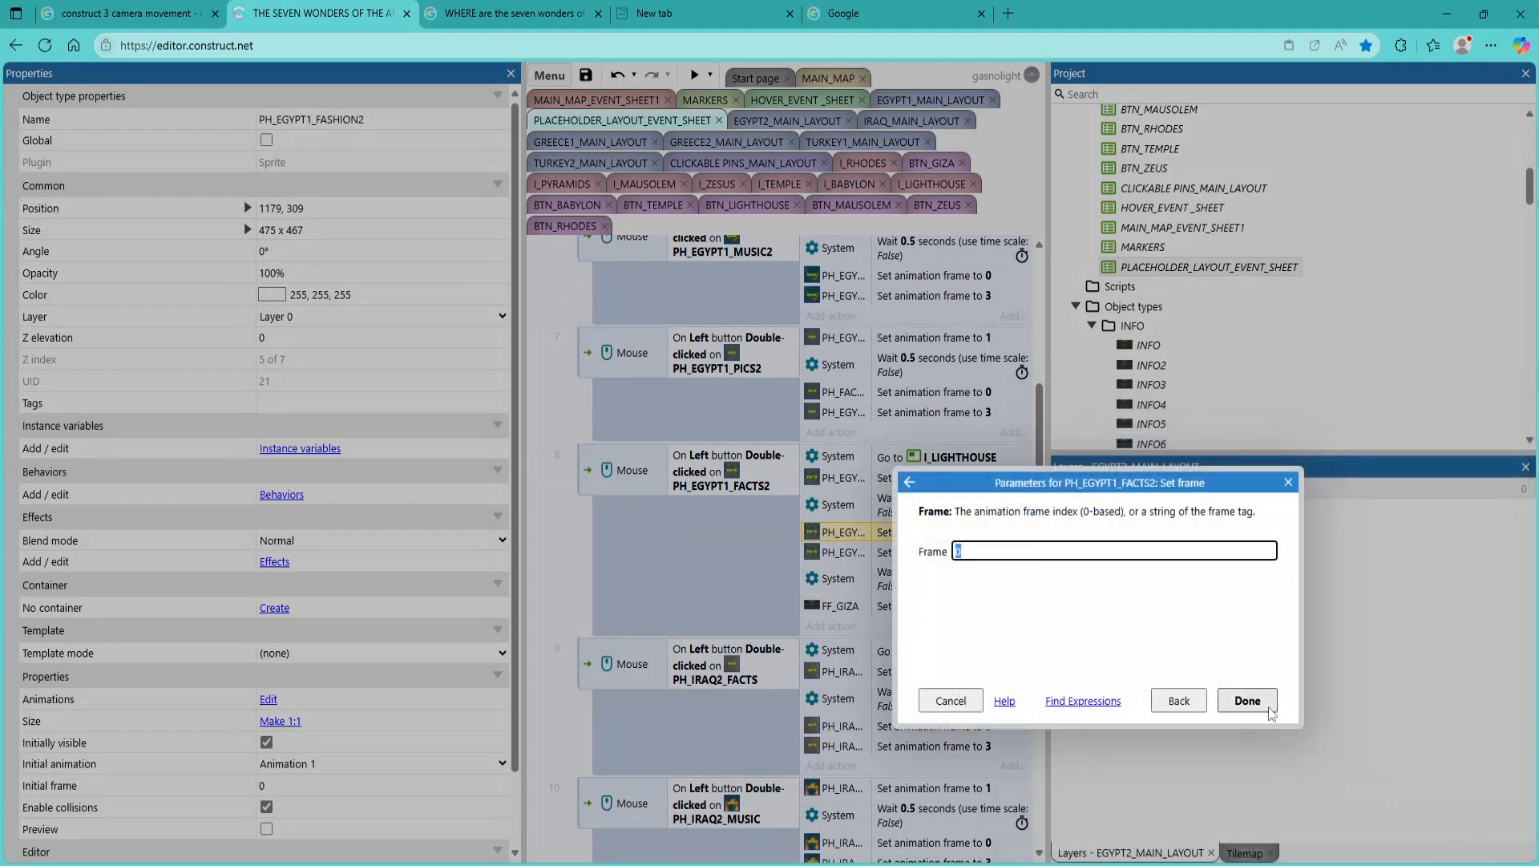
{"action": "left_click", "coordinate": [1247, 700]}
Reassign the set animation frame to 3 action in the PH_EGYPT1_FACTS2 event to the PH_EGYPT1_FACTS2 sprite
{"action": "double_click", "coordinate": [825, 553]}
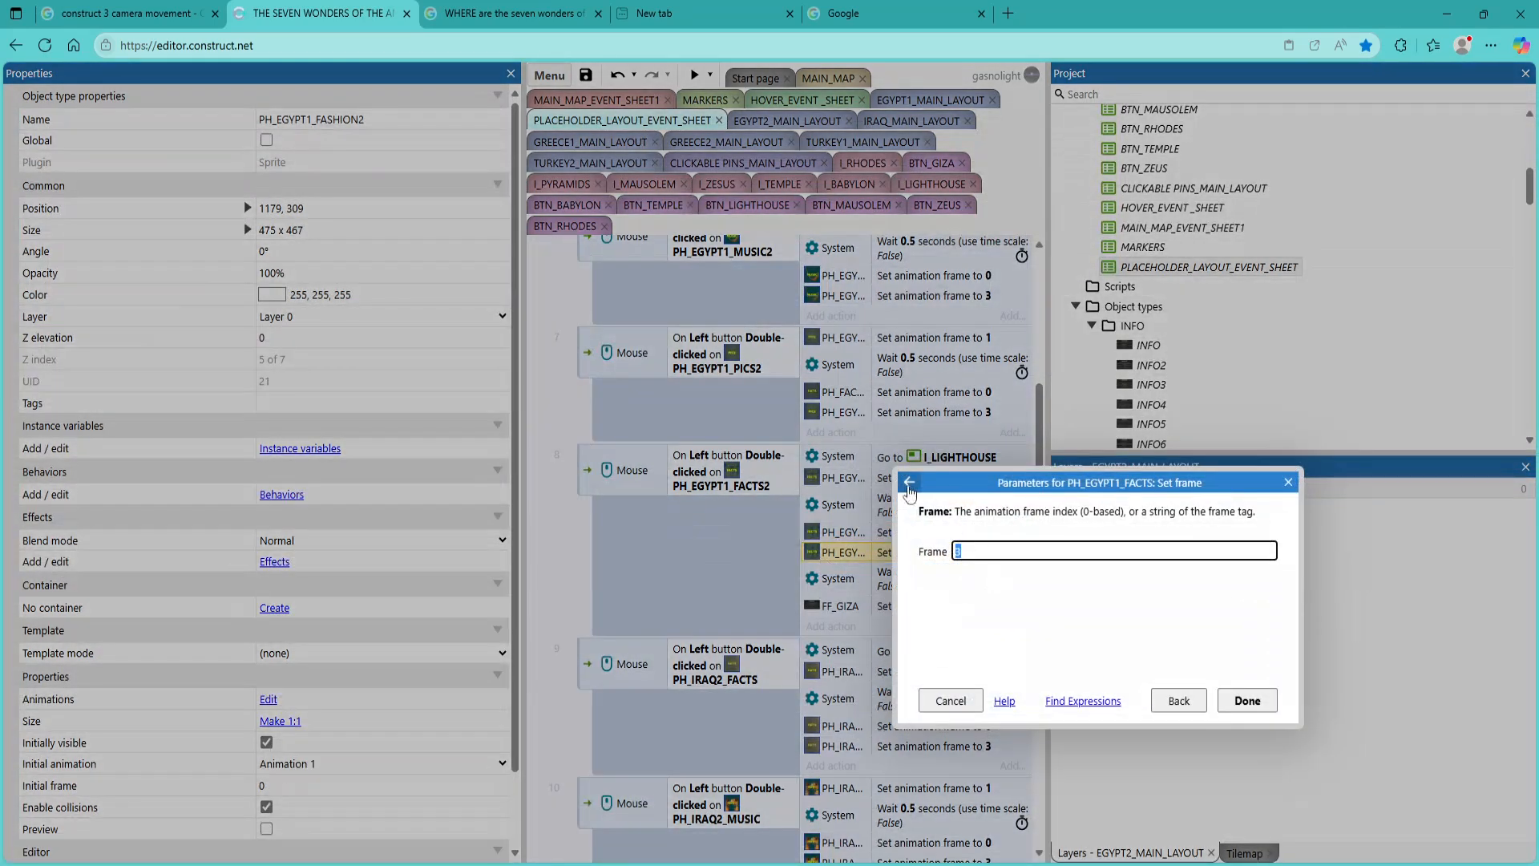
{"action": "left_click", "coordinate": [908, 481]}
{"action": "left_click", "coordinate": [1057, 441]}
{"action": "scroll", "coordinate": [1192, 721], "scroll_direction": "down", "scroll_amount": 3}
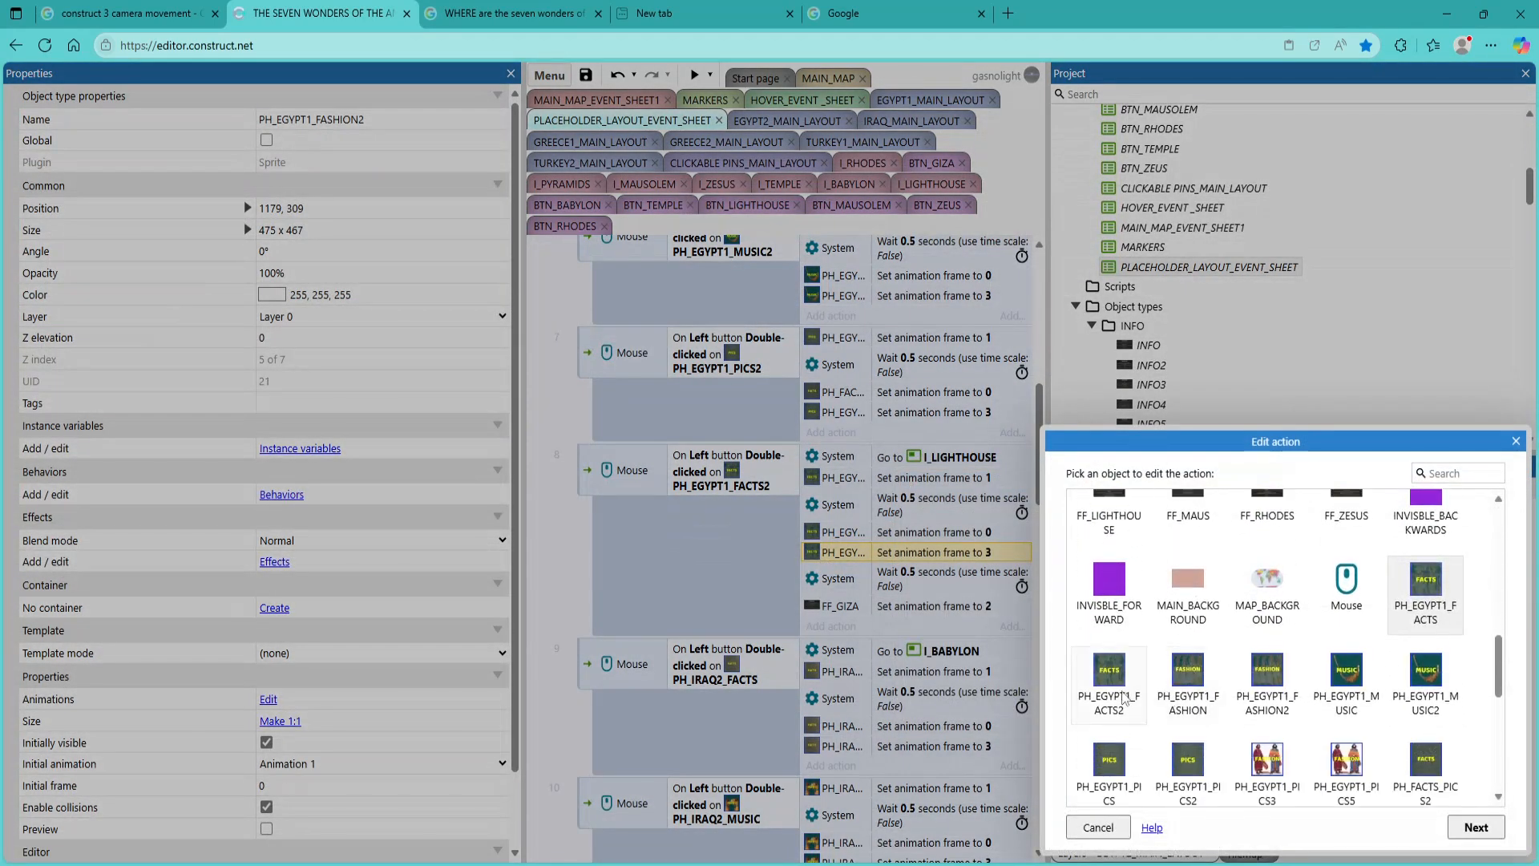
{"action": "double_click", "coordinate": [1123, 697]}
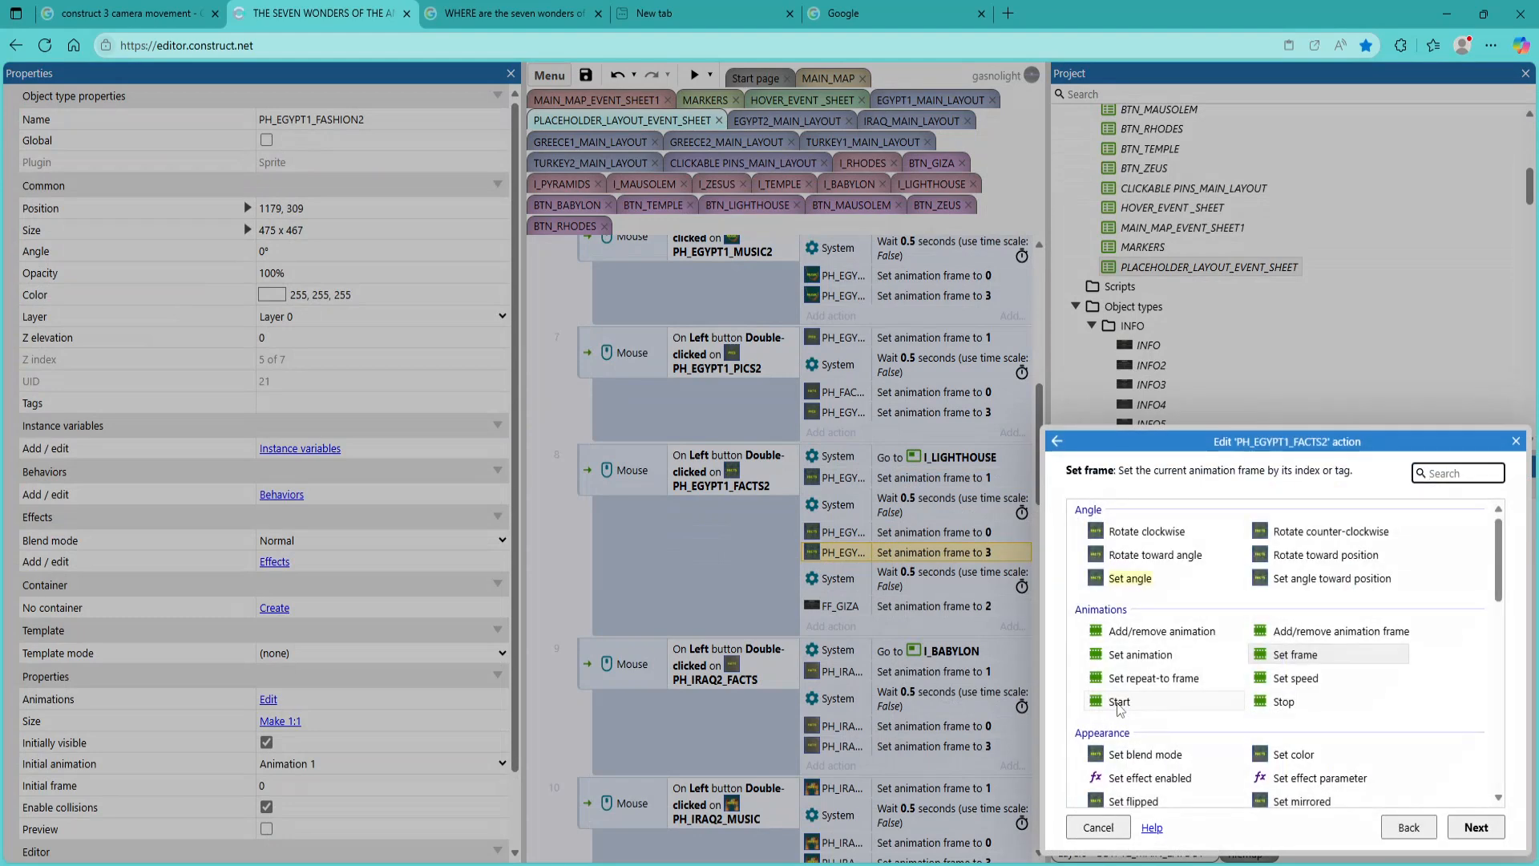
{"action": "left_click", "coordinate": [1457, 827]}
{"action": "left_click", "coordinate": [1262, 701]}
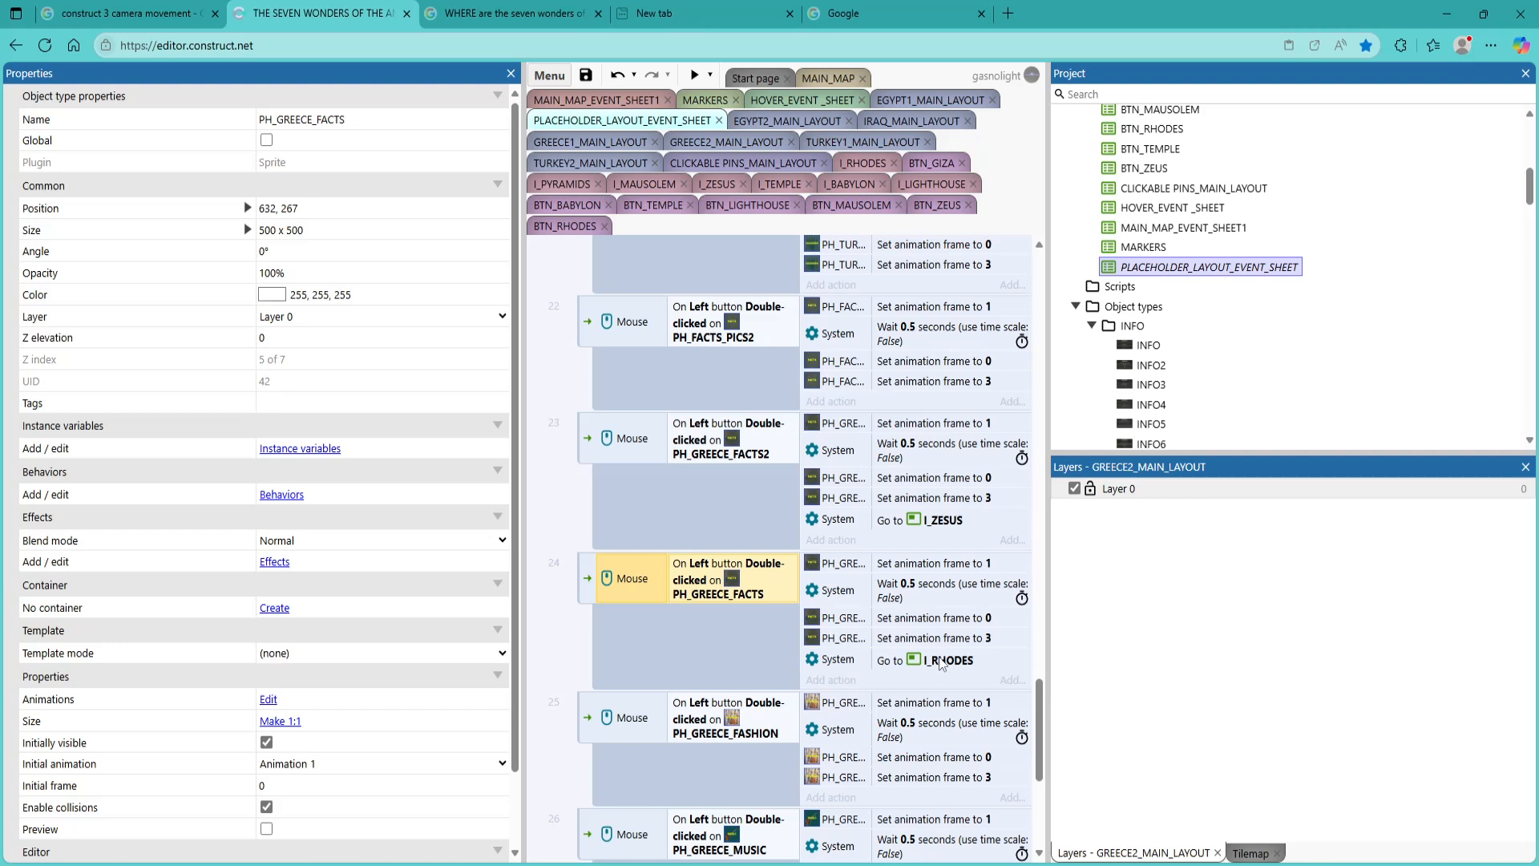
Swap the go to layout actions so the PH_GREECE_FACTS event goes to I_ZESUS and the PH_GREECE_FACTS2 event to I_RHODES
{"action": "mouse_move", "coordinate": [941, 663]}
{"action": "left_mouse_down"}
{"action": "mouse_move", "coordinate": [937, 531]}
{"action": "mouse_move", "coordinate": [931, 667]}
{"action": "left_mouse_up"}
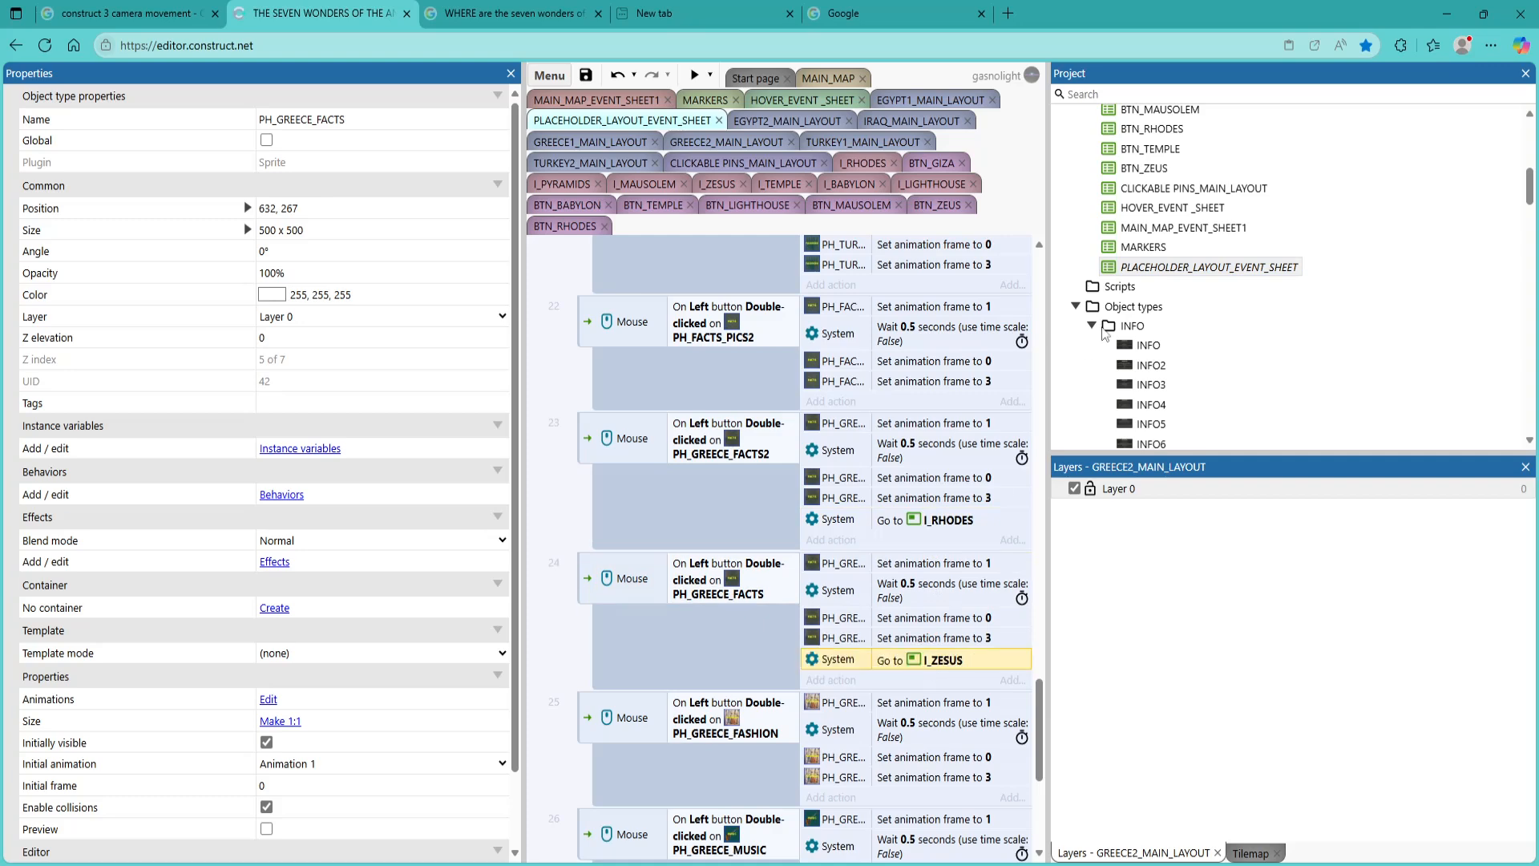
Check which sprite the FASHION tile in GREECE1_MAIN_LAYOUT uses, and open GREECE2_MAIN_LAYOUT
{"action": "scroll", "coordinate": [1154, 335], "scroll_direction": "up", "scroll_amount": 3}
{"action": "scroll", "coordinate": [1157, 338], "scroll_direction": "up", "scroll_amount": 3}
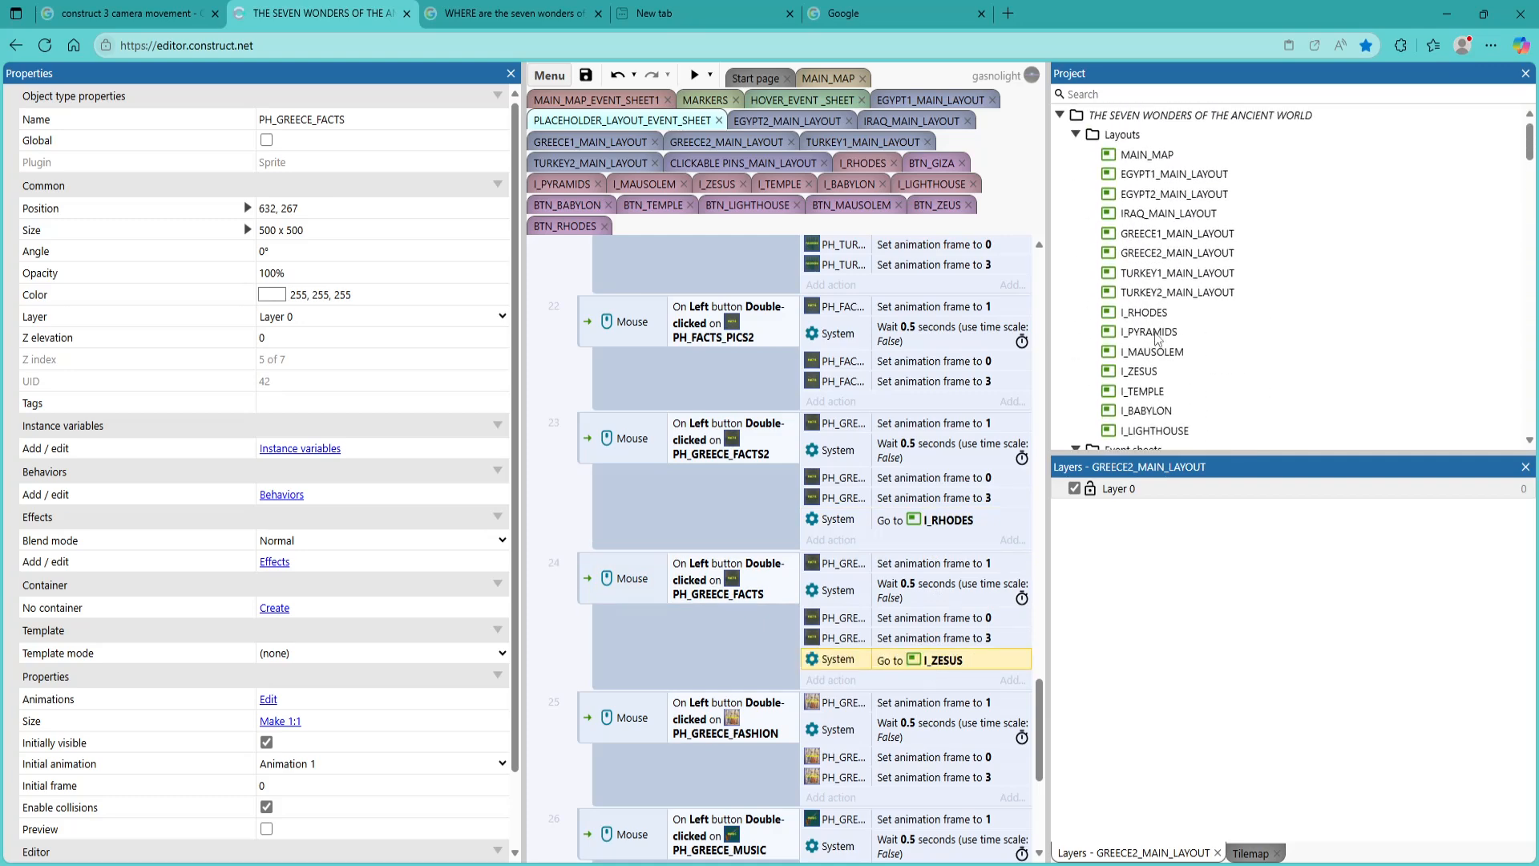
{"action": "double_click", "coordinate": [1179, 240]}
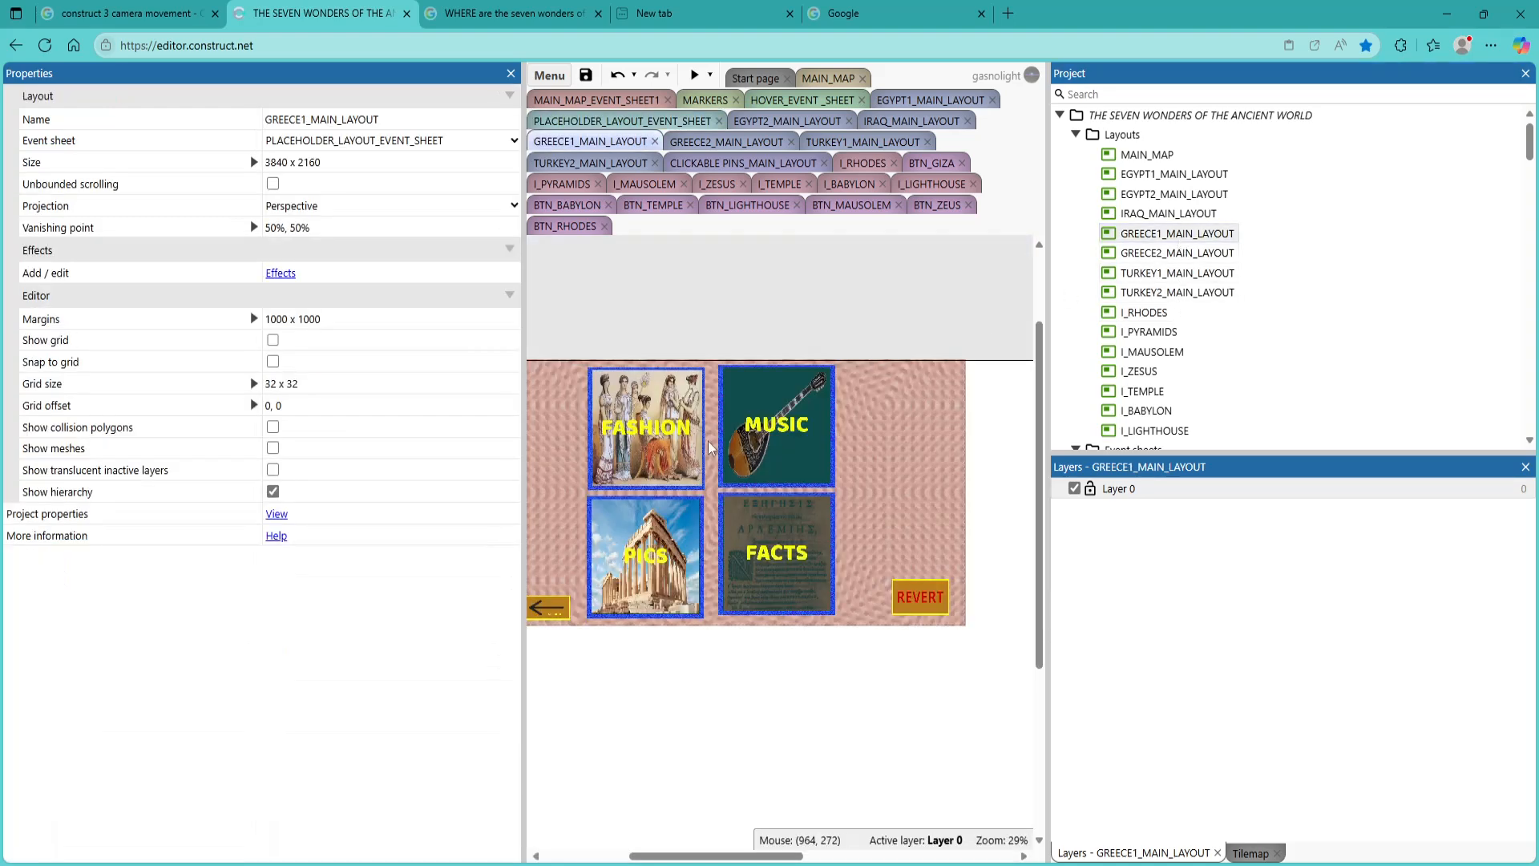
{"action": "left_click", "coordinate": [677, 467]}
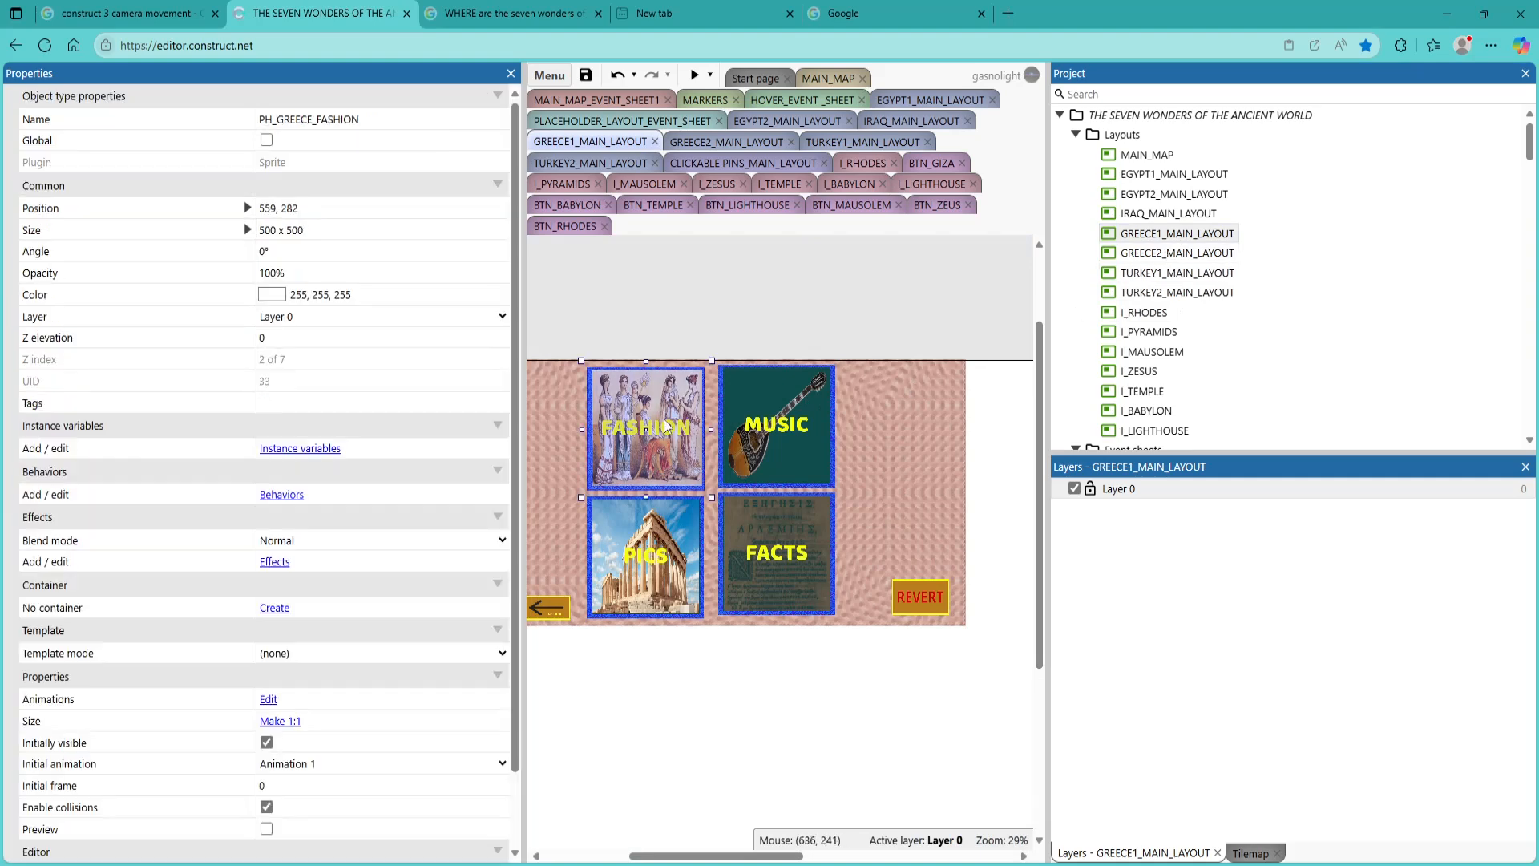
{"action": "double_click", "coordinate": [1172, 254]}
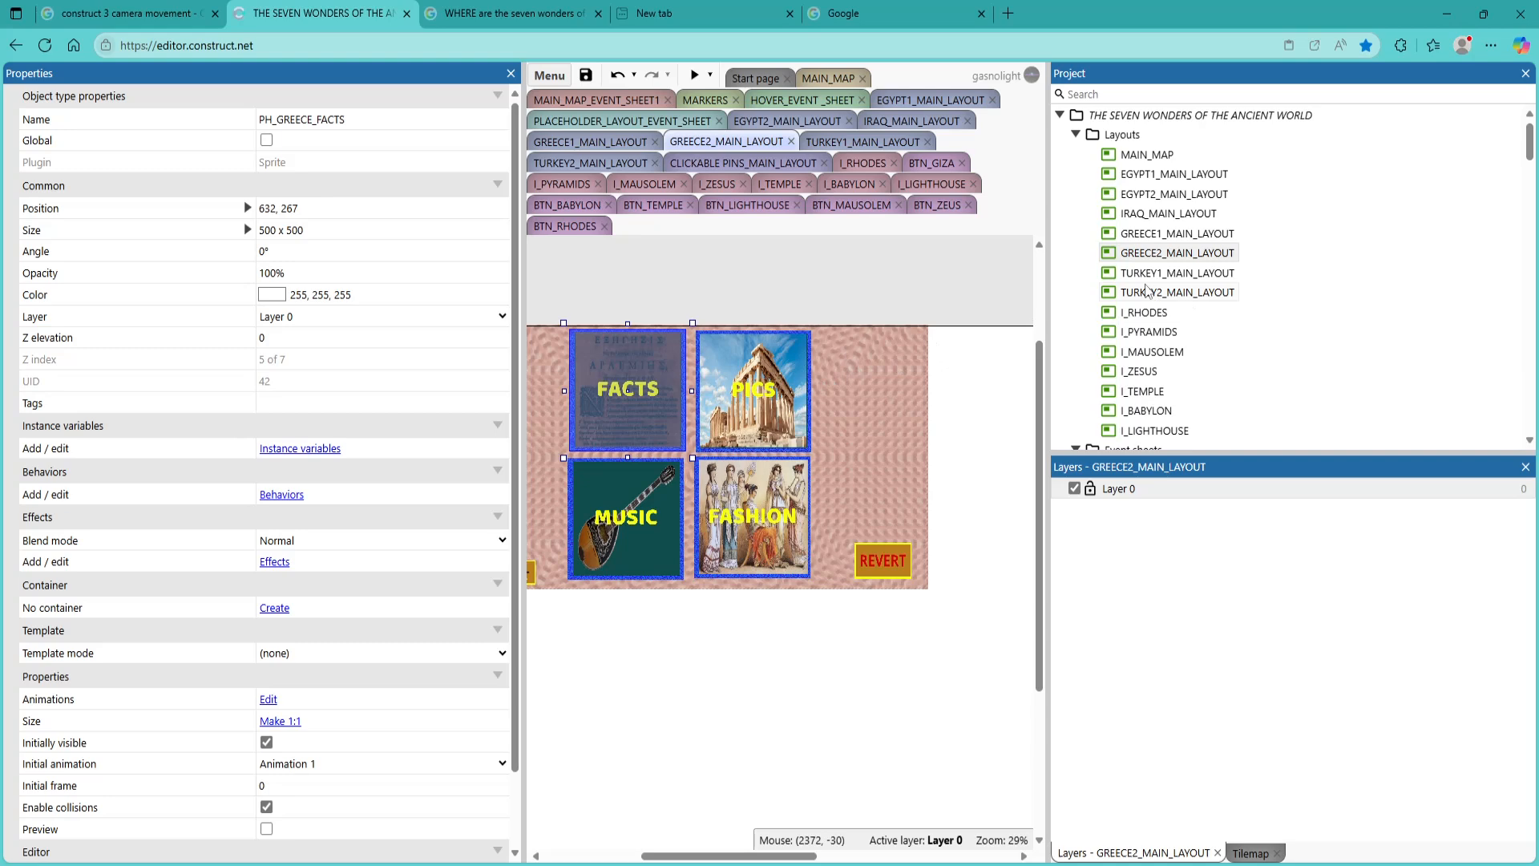
{"action": "key", "text": "Delete"}
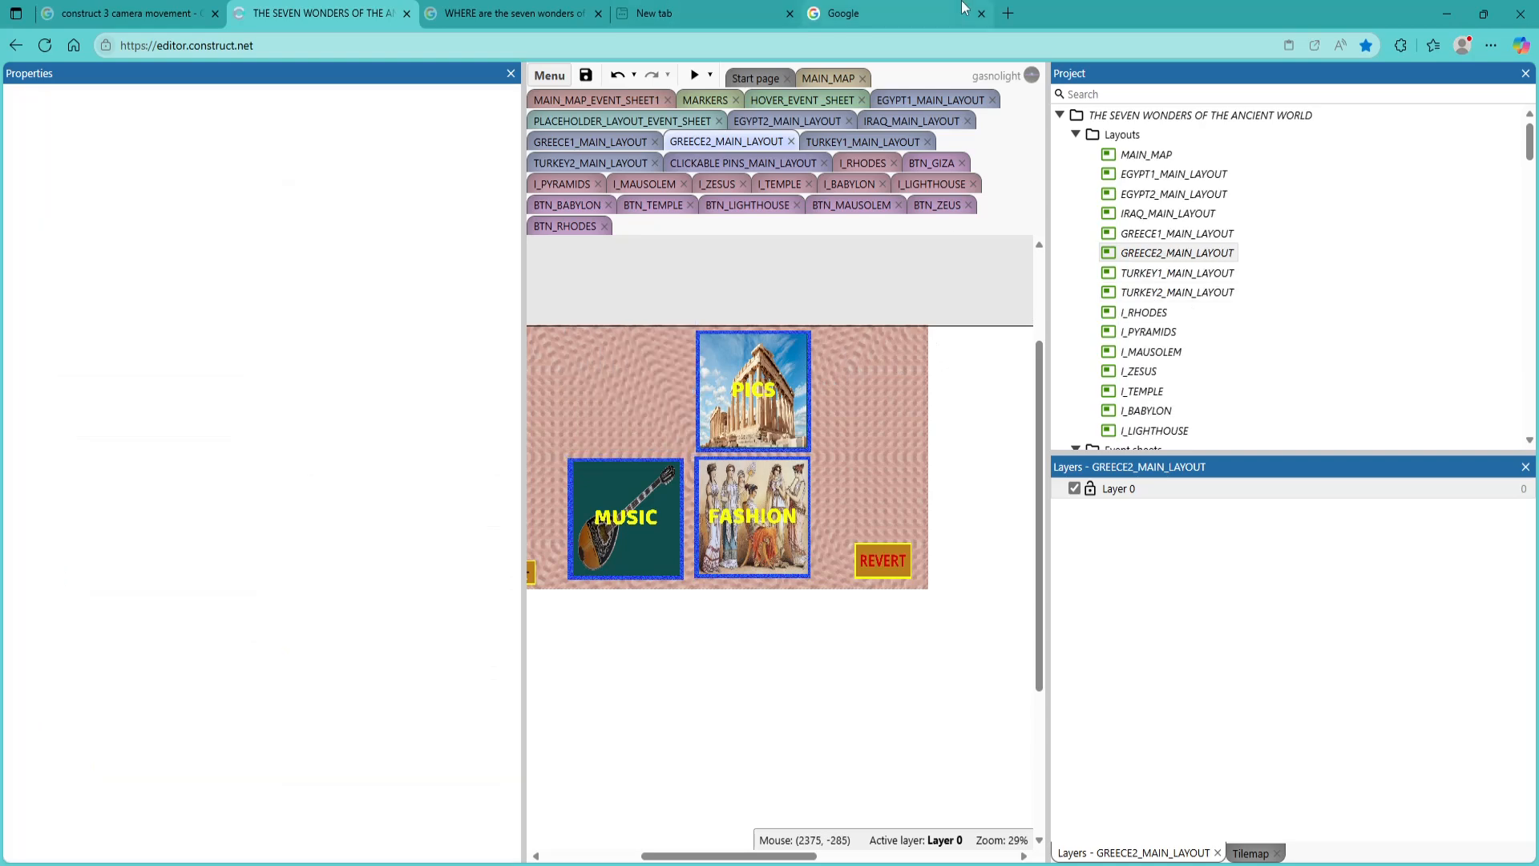
{"action": "scroll", "coordinate": [1241, 319], "scroll_direction": "down", "scroll_amount": 1}
{"action": "scroll", "coordinate": [1238, 319], "scroll_direction": "down", "scroll_amount": 3}
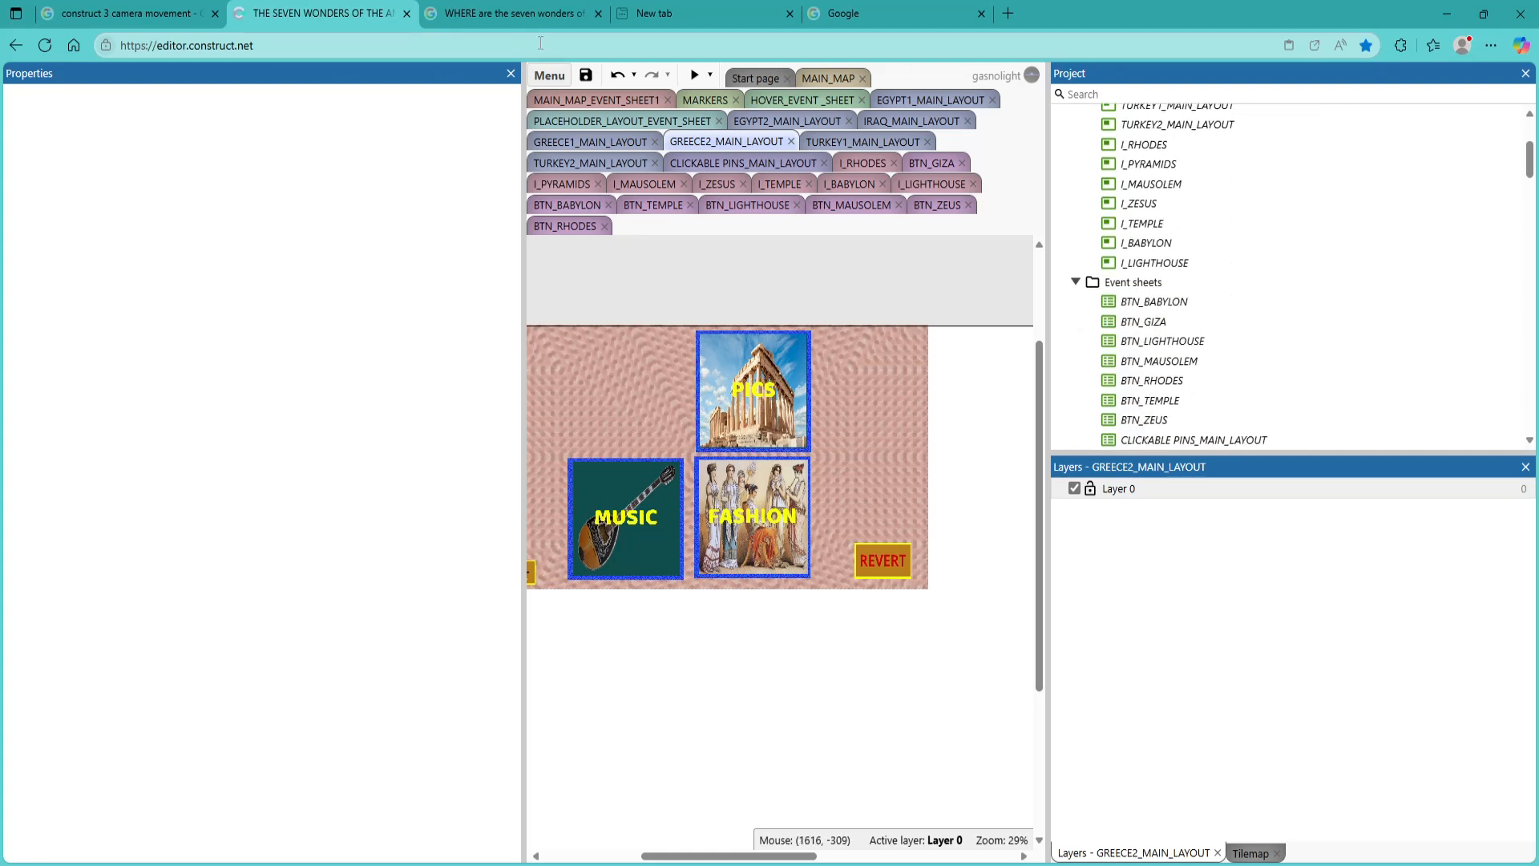
{"action": "left_click", "coordinate": [617, 75]}
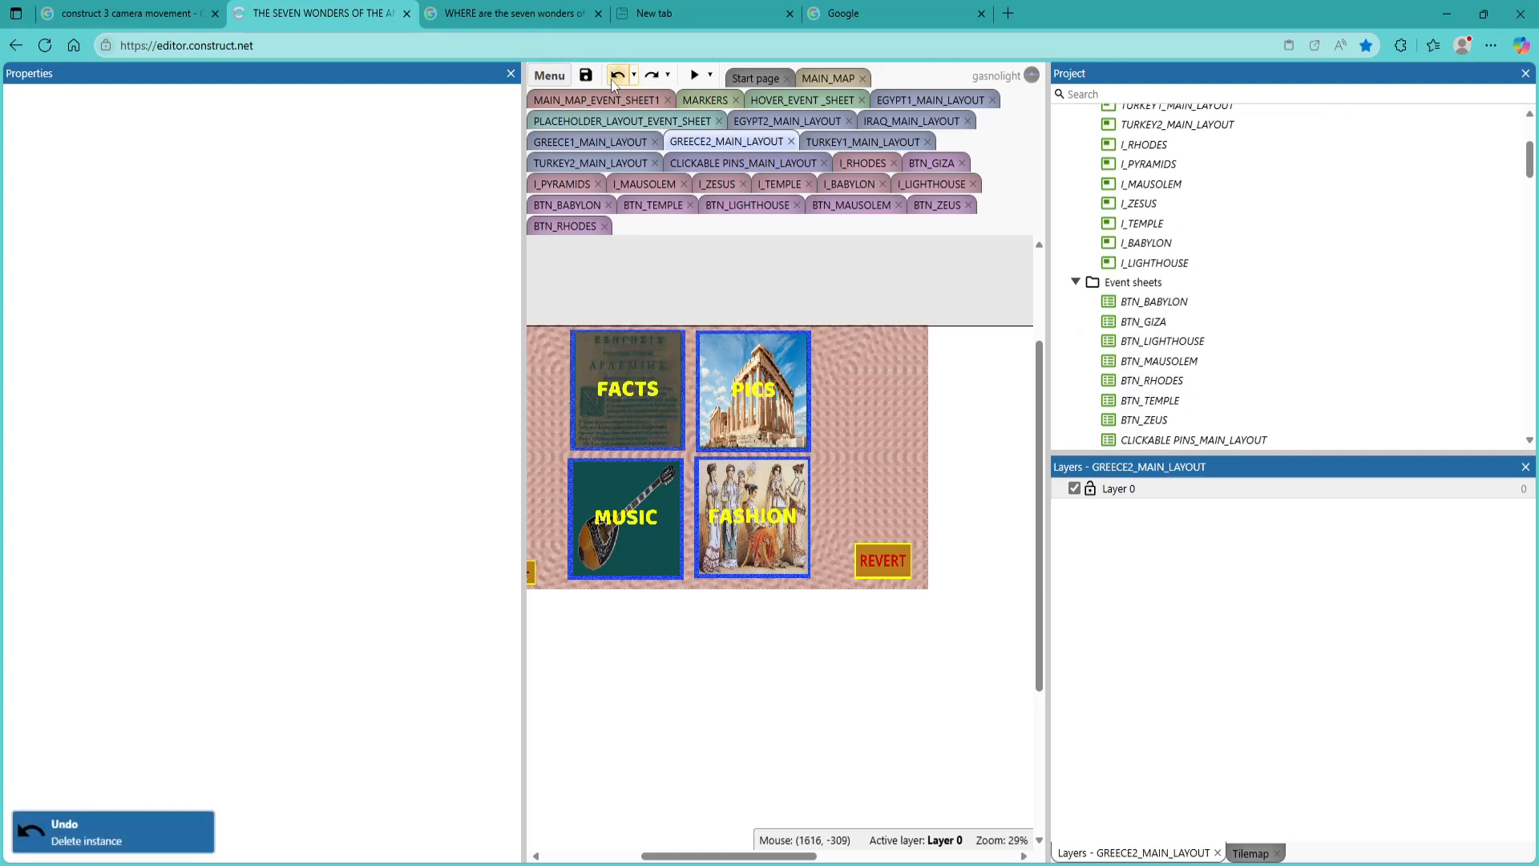
Replace the FACTS tile in GREECE2_MAIN_LAYOUT with the PH_GREECE_FACTS2 sprite in the same spot
{"action": "scroll", "coordinate": [1126, 331], "scroll_direction": "down", "scroll_amount": 10}
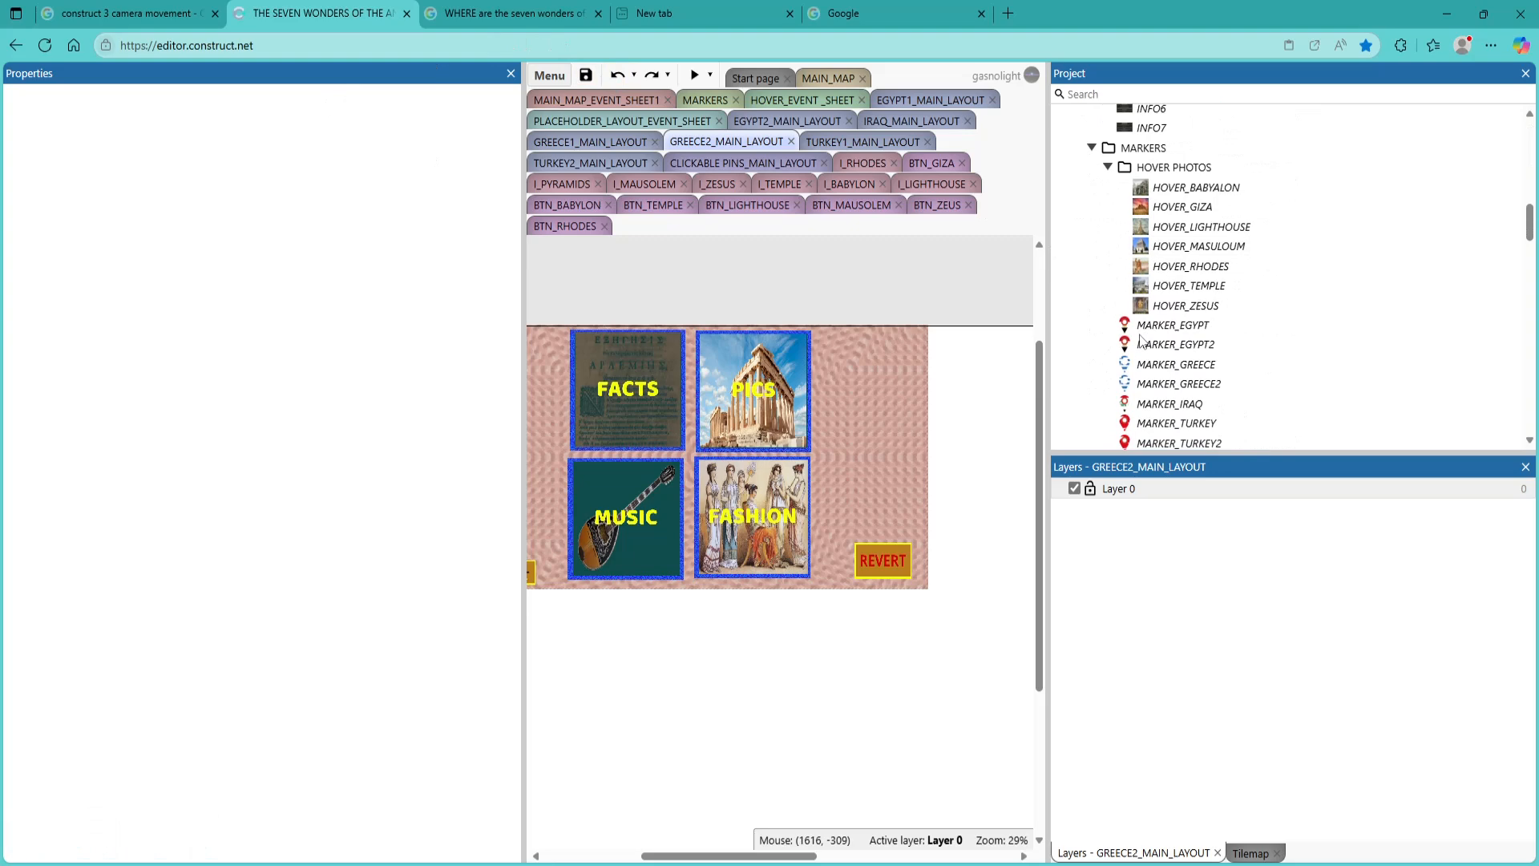
{"action": "scroll", "coordinate": [1142, 339], "scroll_direction": "down", "scroll_amount": 15}
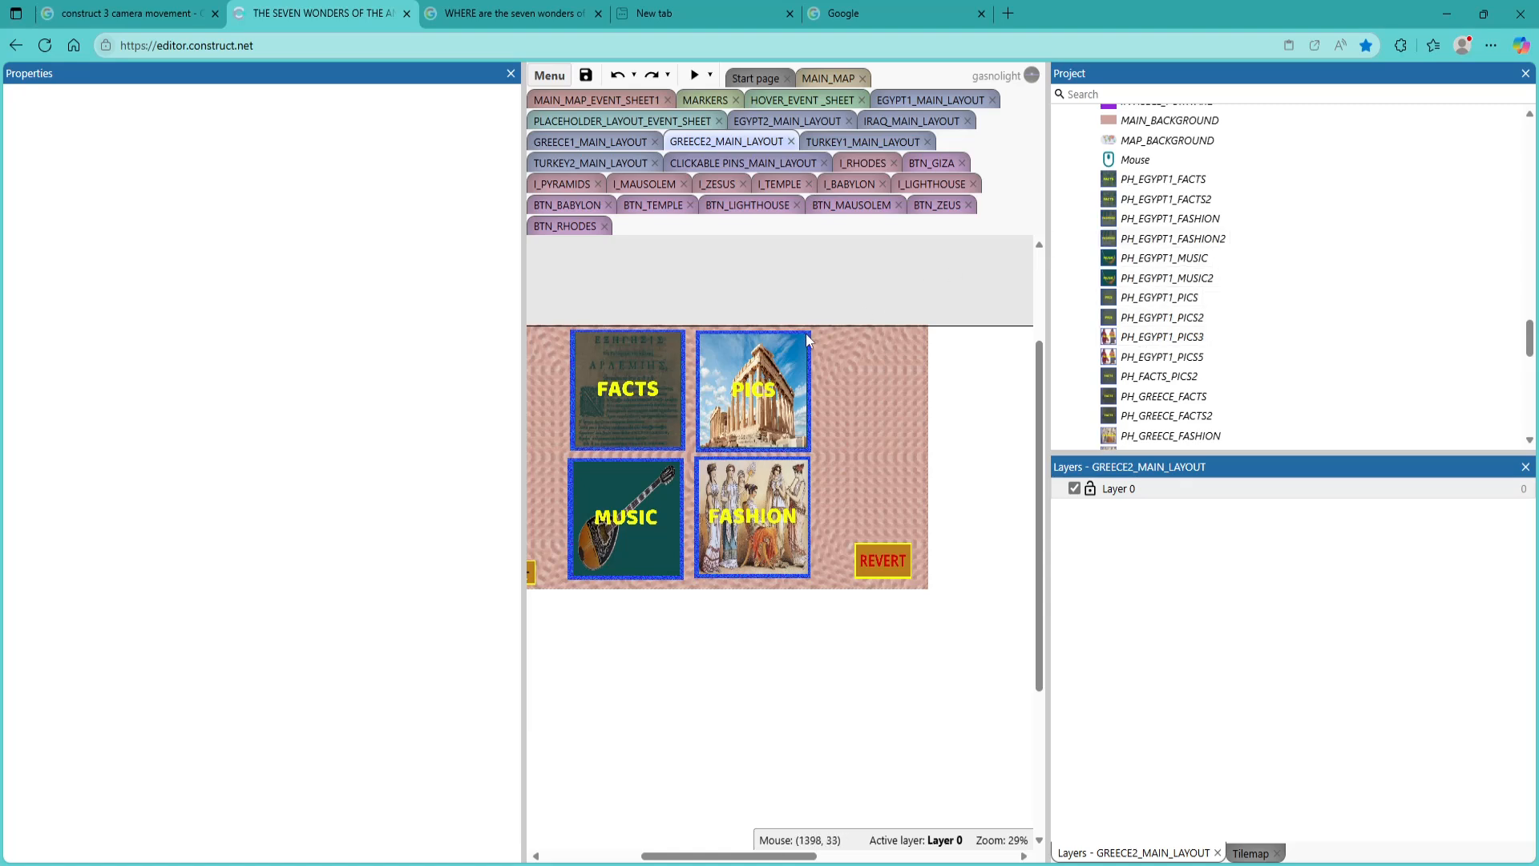
{"action": "left_click", "coordinate": [650, 393]}
{"action": "key", "text": "Delete"}
{"action": "left_click", "coordinate": [1200, 422]}
{"action": "left_click_drag", "start_coordinate": [1200, 422], "coordinate": [639, 407]}
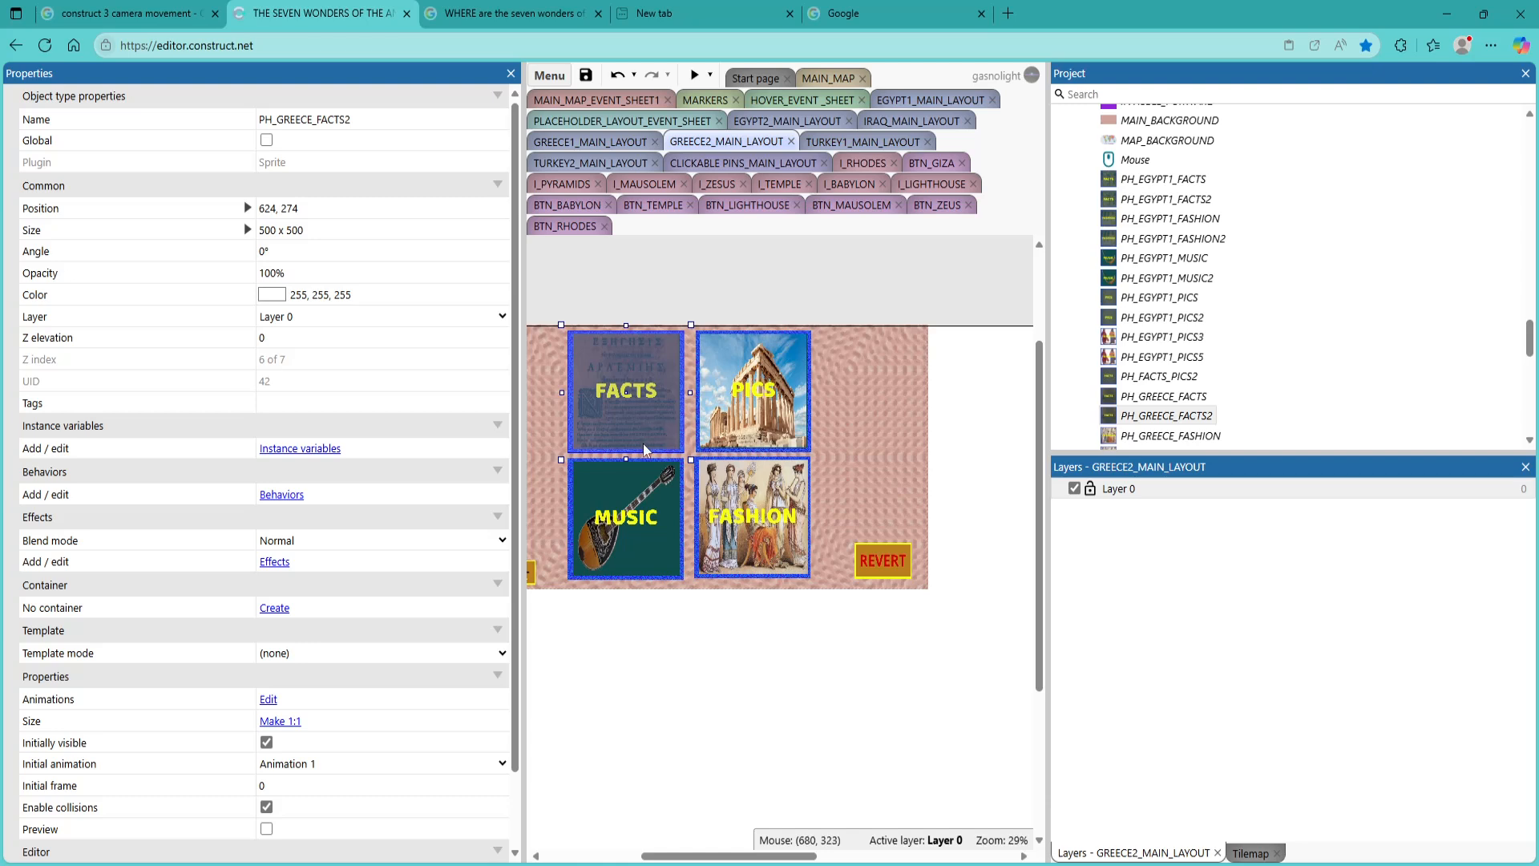
Replace the MUSIC tile in GREECE2_MAIN_LAYOUT with the PH_GREECE_MUSIC2 sprite below the FACTS tile
{"action": "left_click", "coordinate": [639, 494]}
{"action": "key", "text": "Delete"}
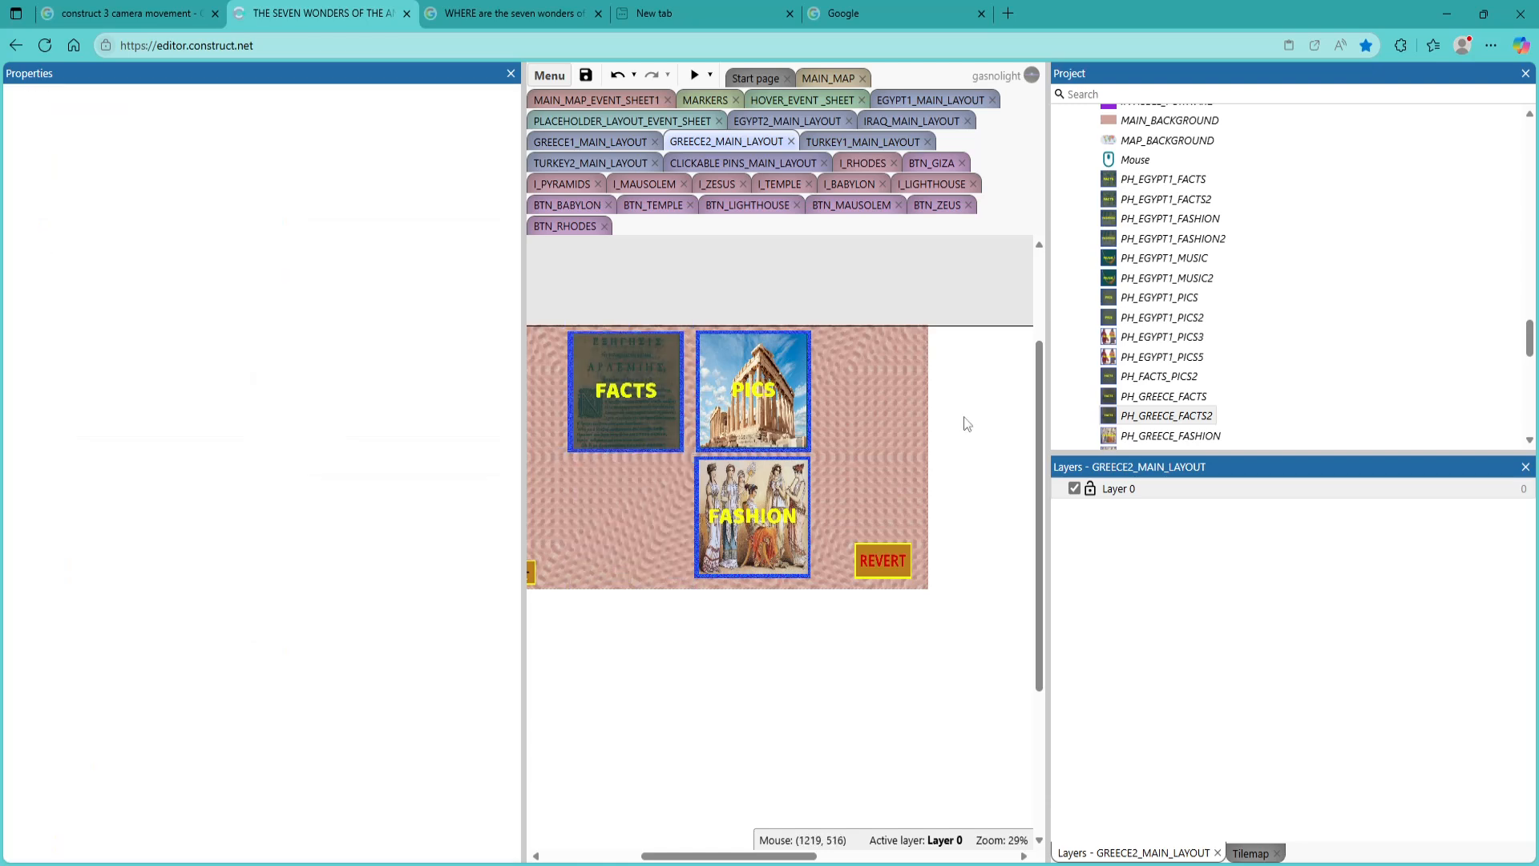
{"action": "scroll", "coordinate": [1238, 357], "scroll_direction": "down", "scroll_amount": 2}
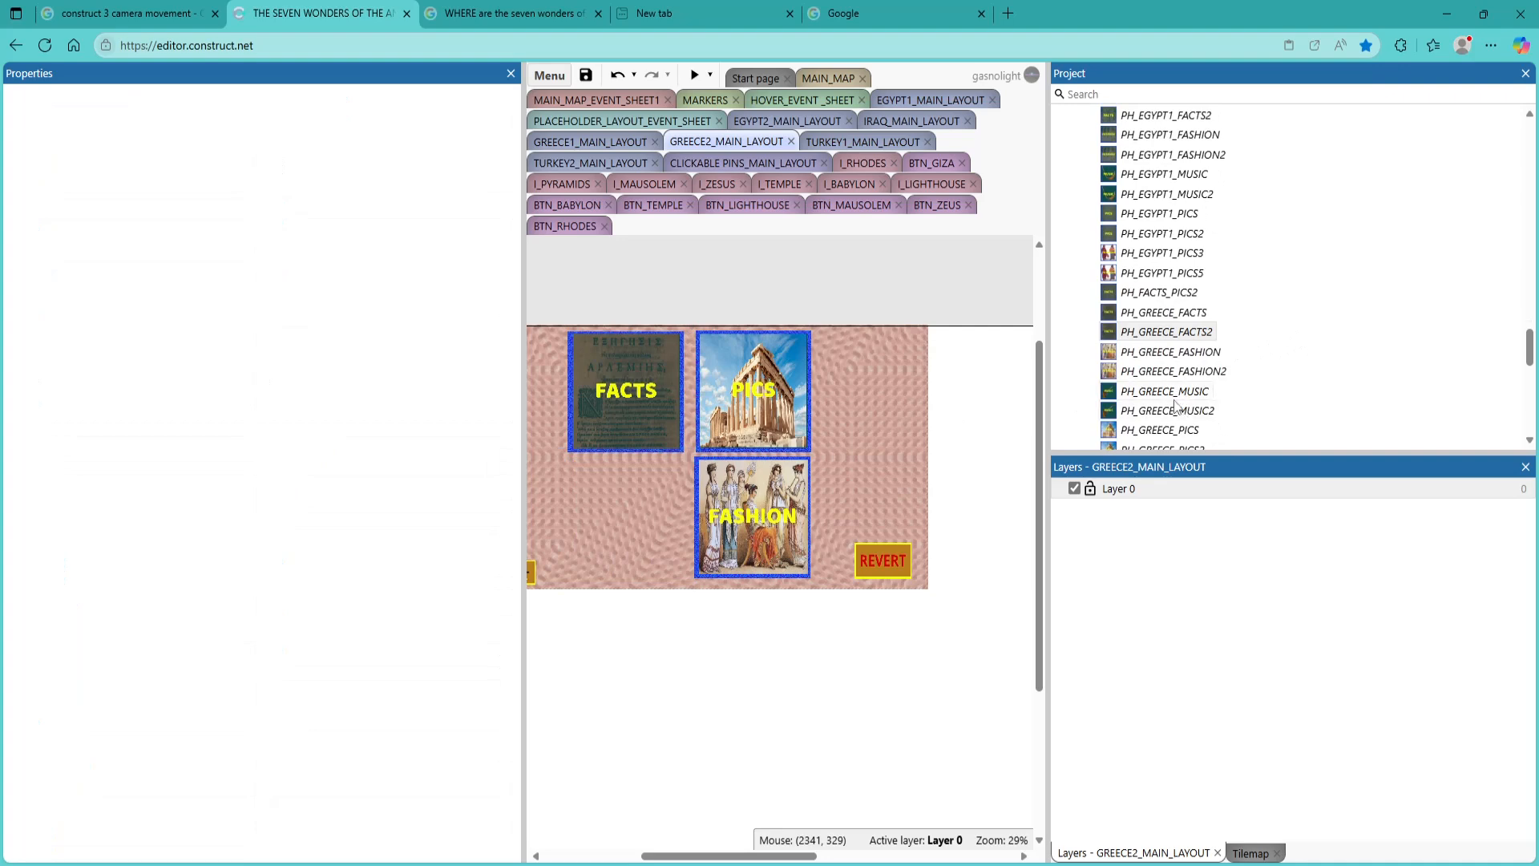
{"action": "left_click", "coordinate": [656, 413]}
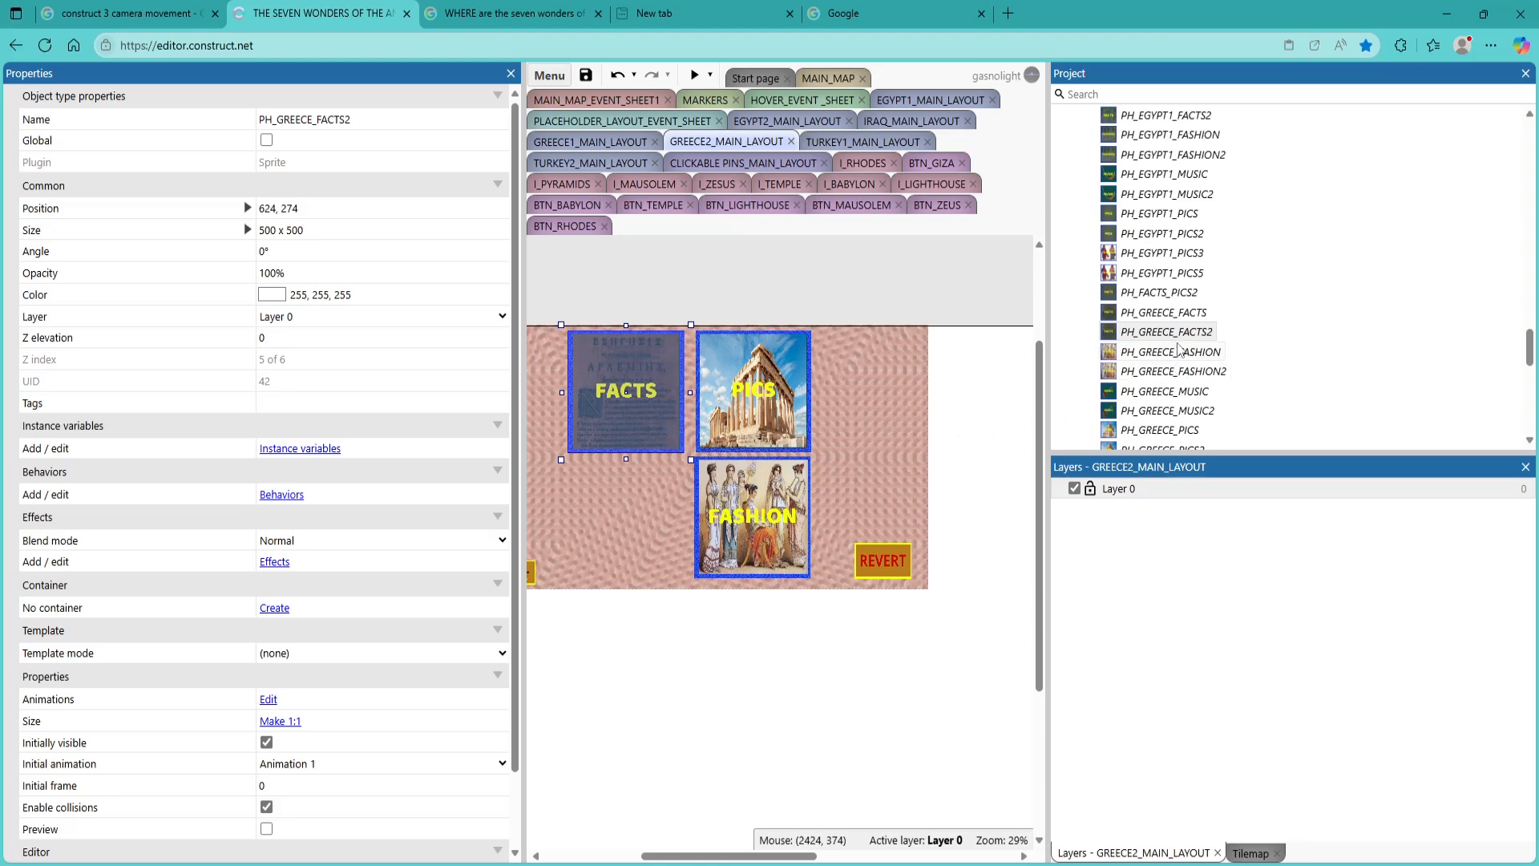
{"action": "left_click", "coordinate": [1185, 394]}
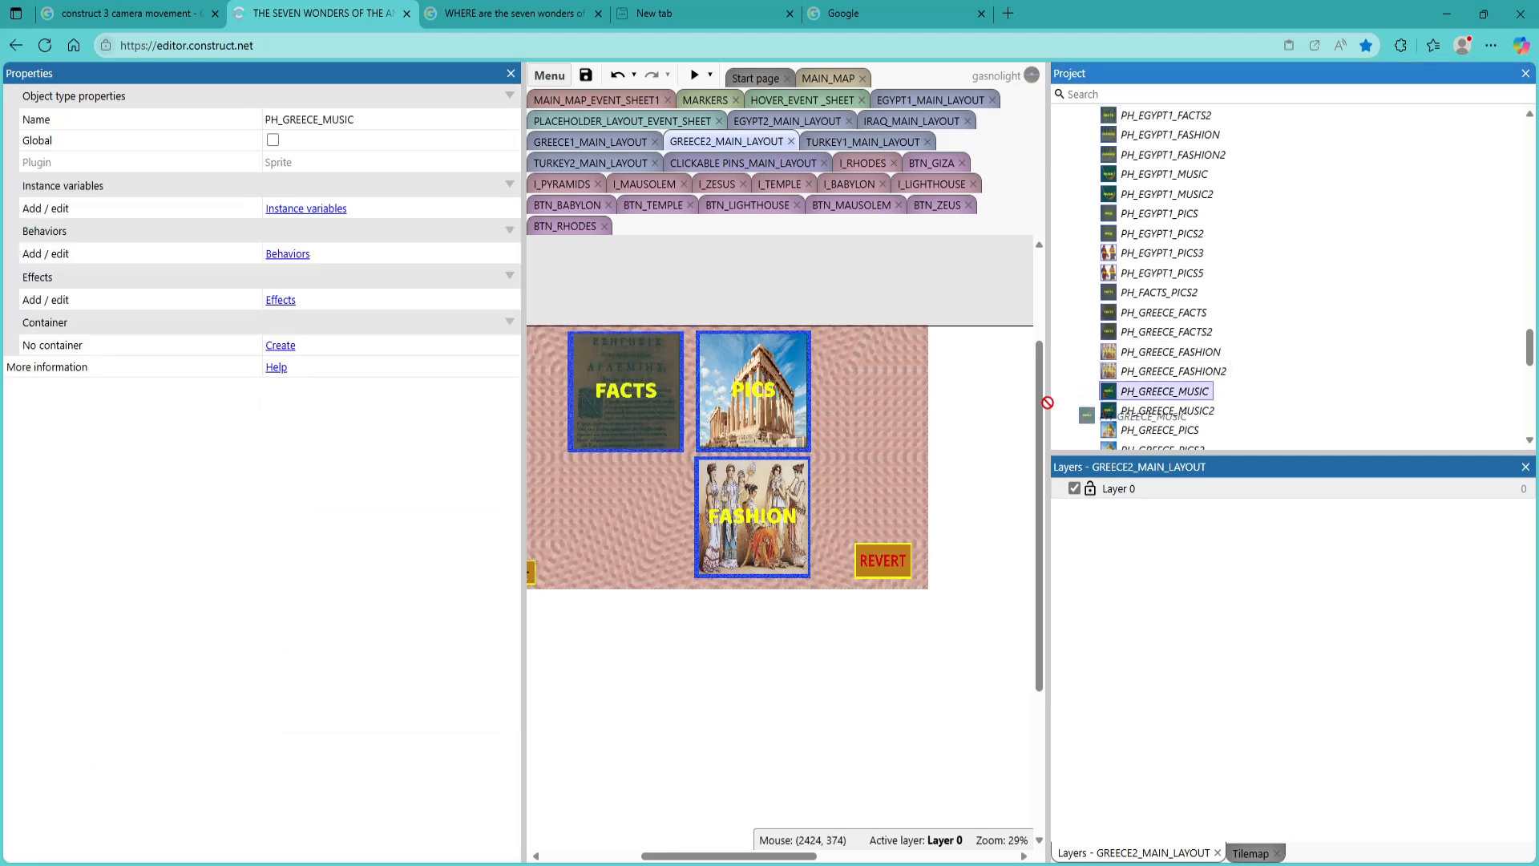
{"action": "left_click_drag", "start_coordinate": [1180, 410], "coordinate": [620, 523]}
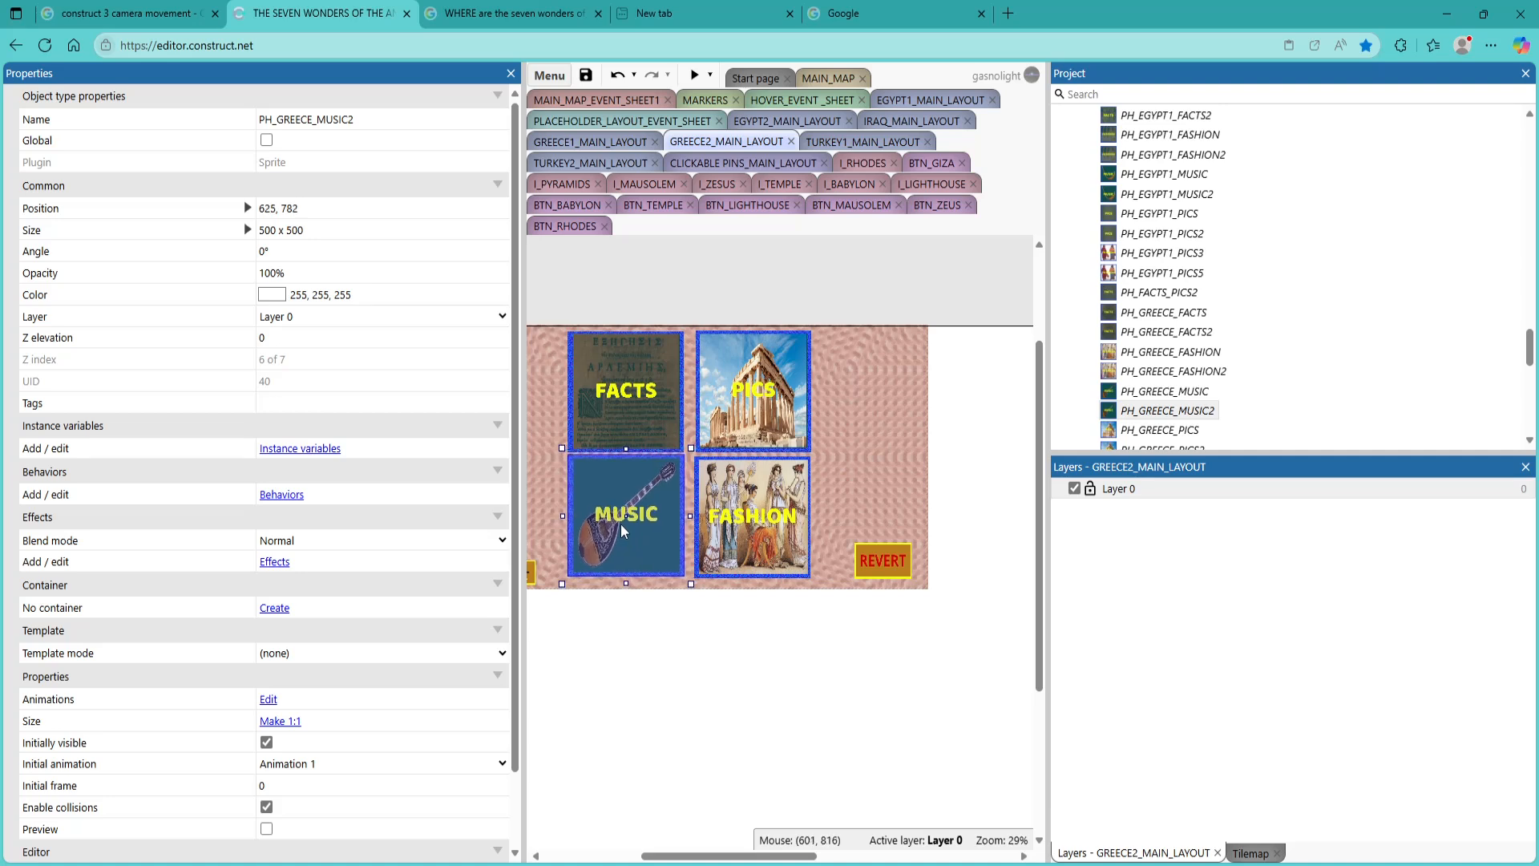
Replace the FASHION tile in GREECE2_MAIN_LAYOUT with the PH_GREECE_FASHION2 sprite beside the MUSIC tile
{"action": "left_click", "coordinate": [738, 519]}
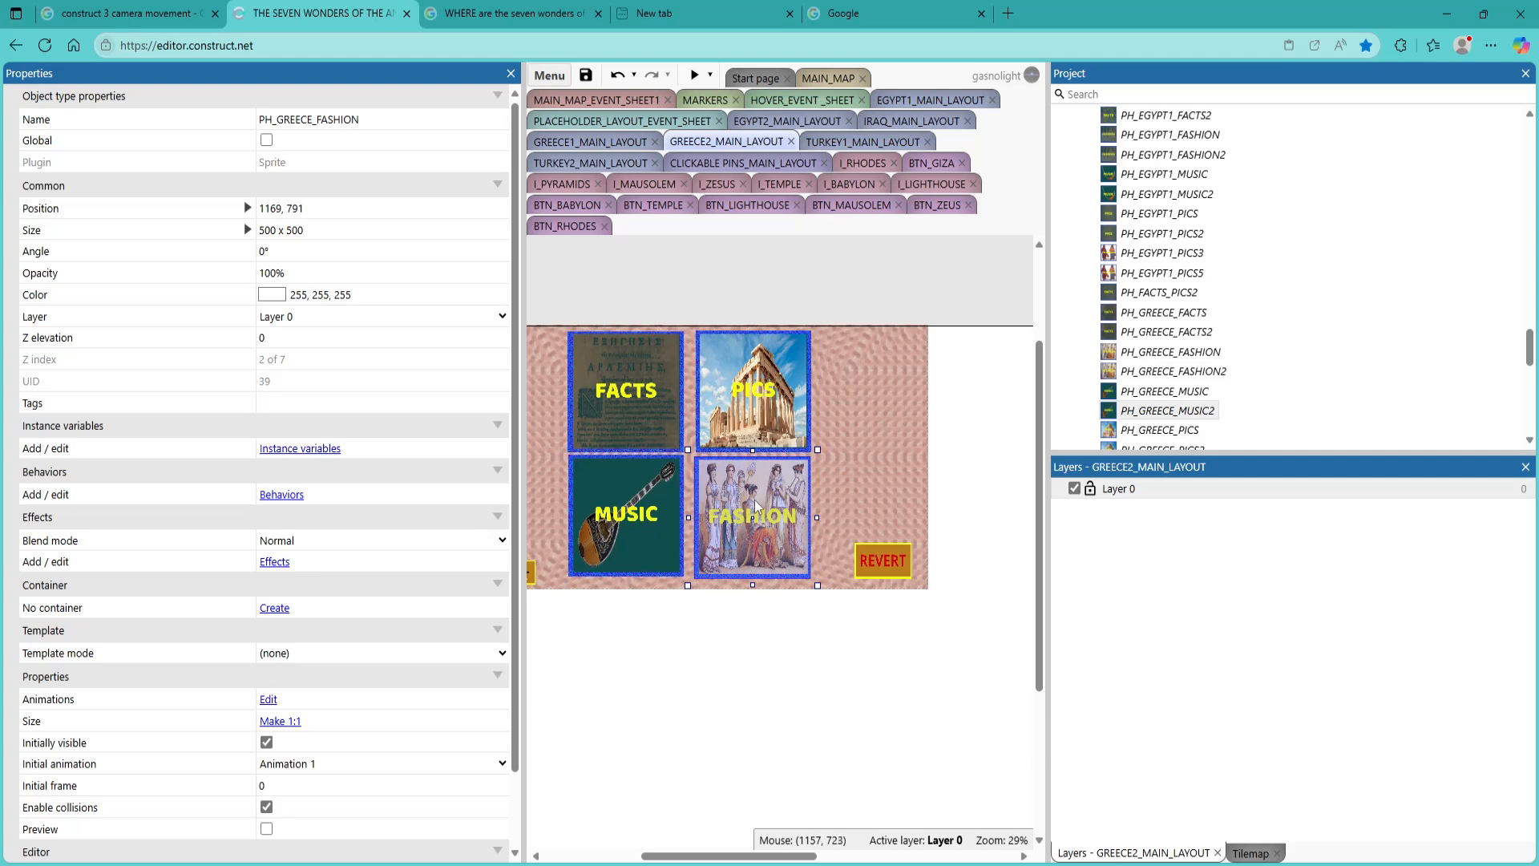
{"action": "key", "text": "Delete"}
{"action": "scroll", "coordinate": [1194, 386], "scroll_direction": "down", "scroll_amount": 1}
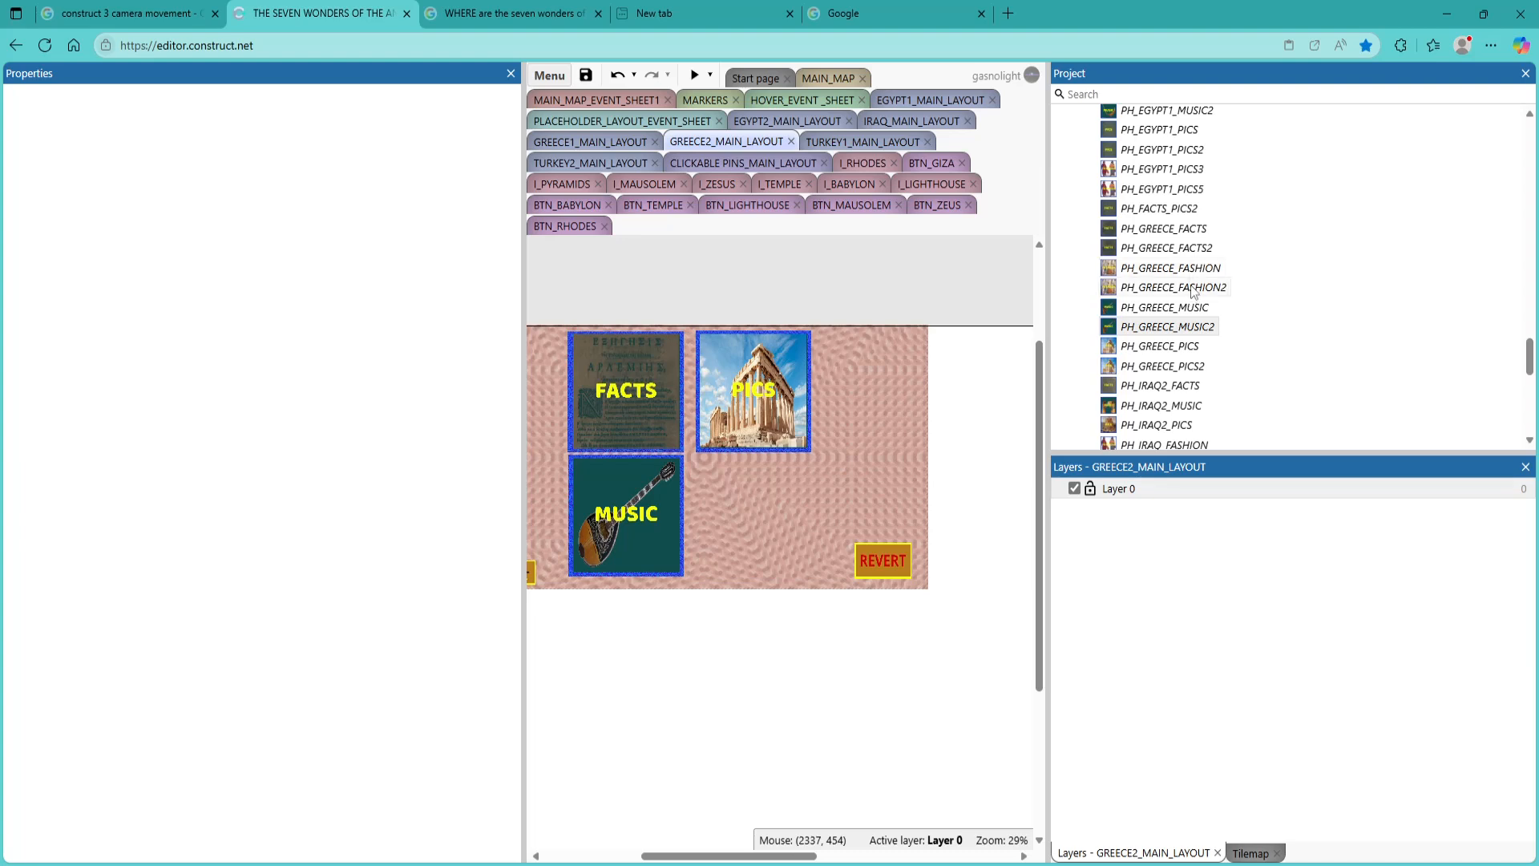
{"action": "left_click_drag", "start_coordinate": [1195, 293], "coordinate": [753, 499]}
Nudge the PH_GREECE_PICS tile in GREECE2_MAIN_LAYOUT into line with the FACTS and FASHION tiles
{"action": "left_click_drag", "start_coordinate": [751, 428], "coordinate": [750, 430]}
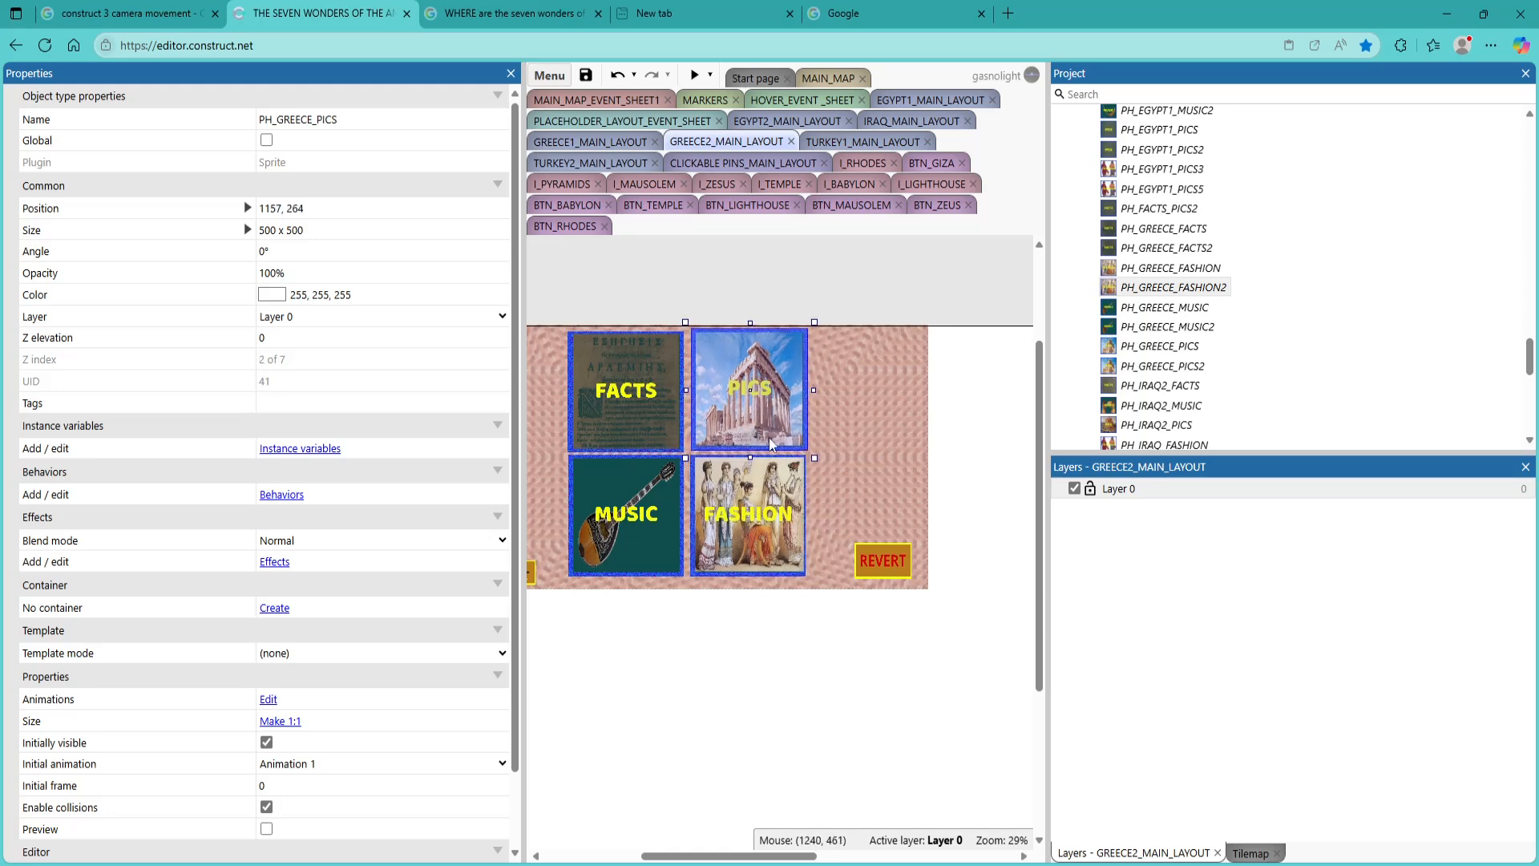
{"action": "left_click", "coordinate": [853, 413]}
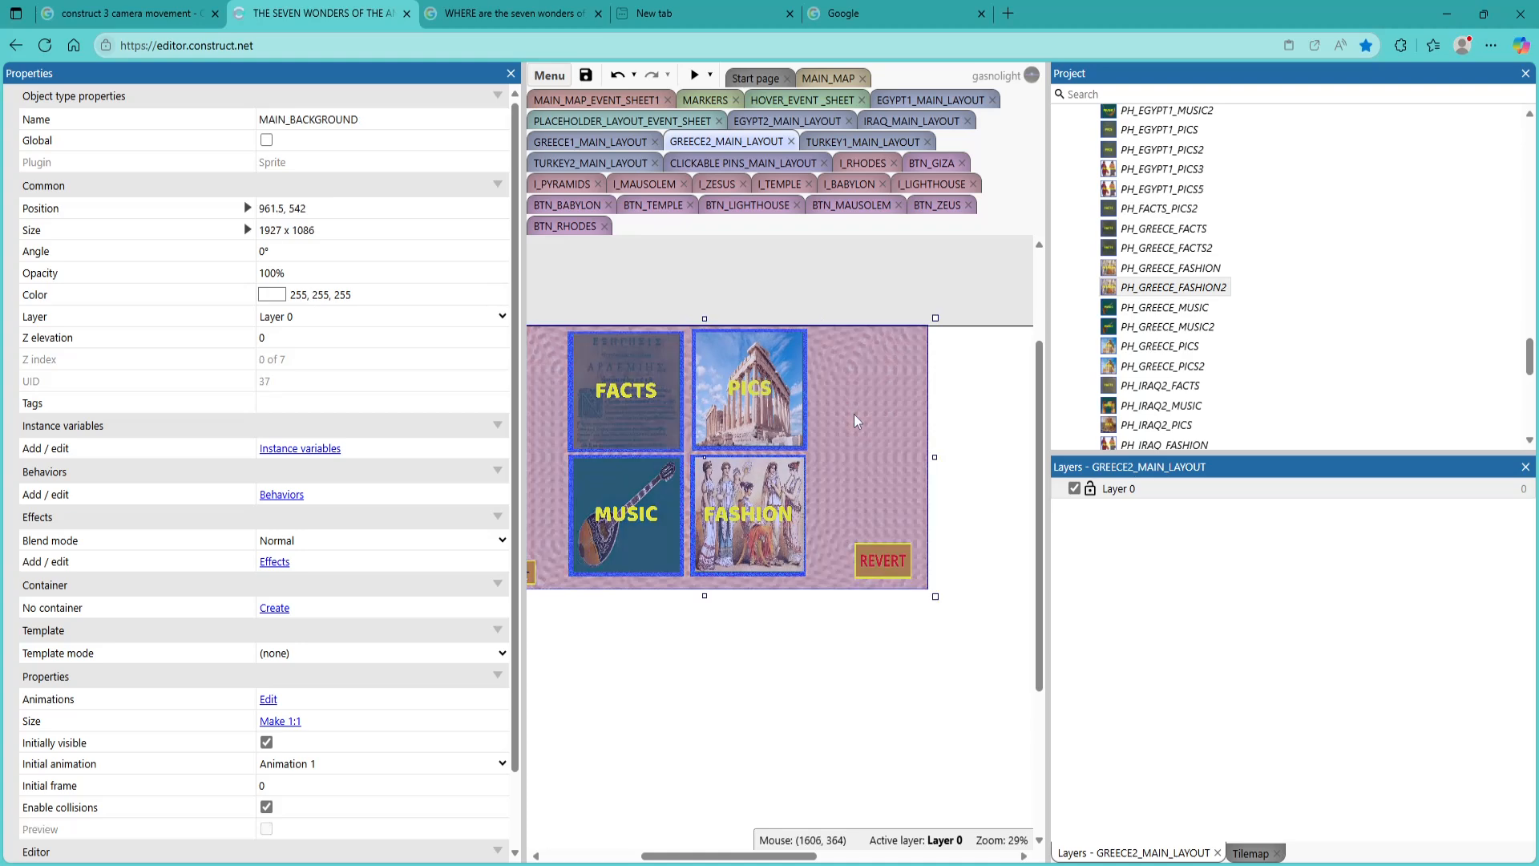
{"action": "left_click", "coordinate": [767, 422]}
{"action": "left_click_drag", "start_coordinate": [761, 415], "coordinate": [764, 417]}
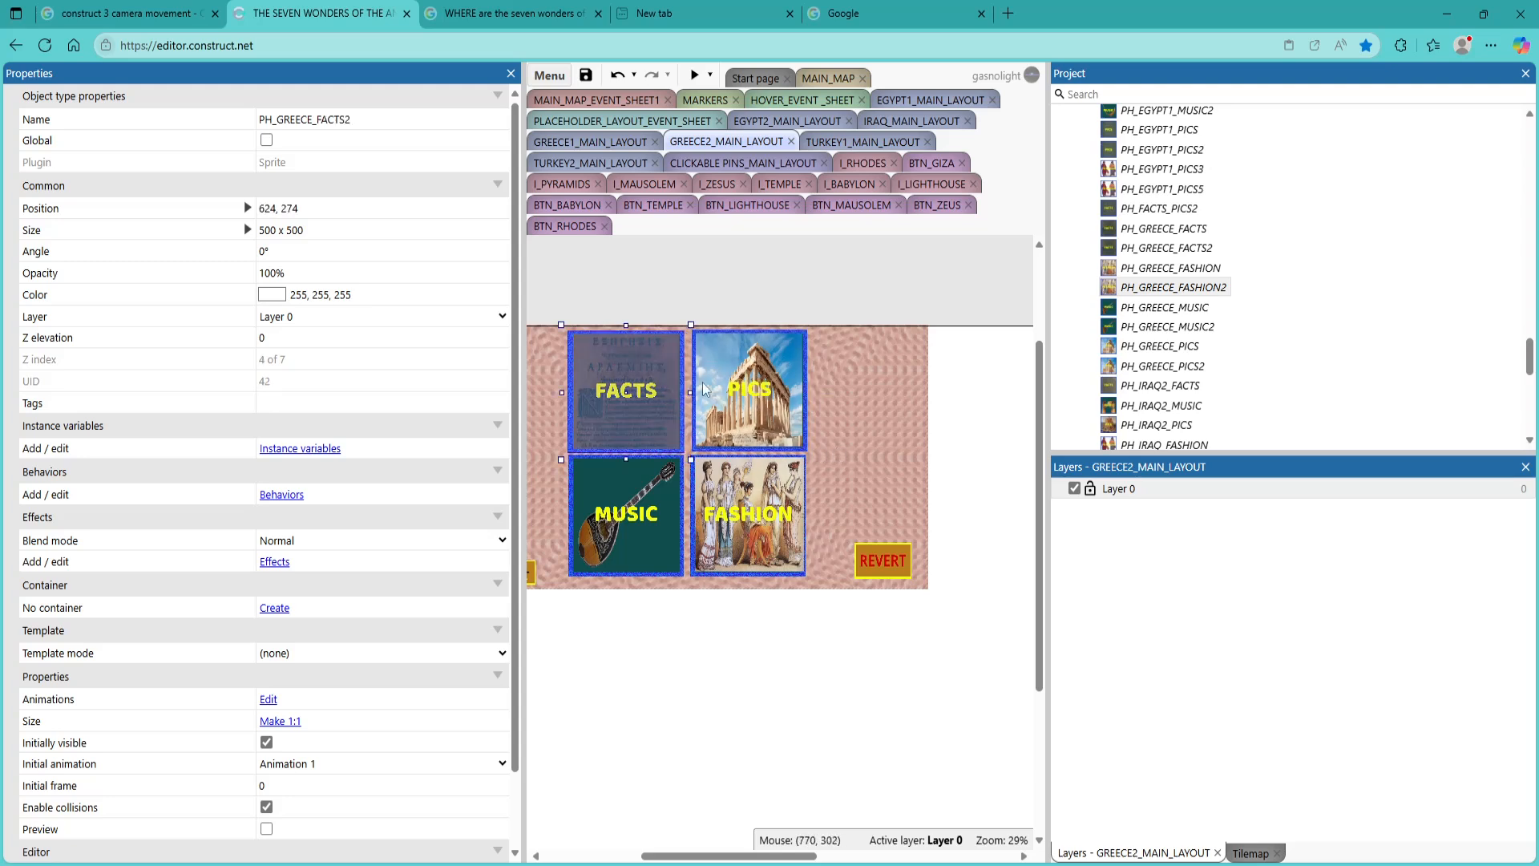
Replace the PICS tile in GREECE2_MAIN_LAYOUT with the PH_GREECE_PICS2 sprite above the FASHION tile
{"action": "left_click", "coordinate": [651, 398]}
{"action": "left_click", "coordinate": [735, 396]}
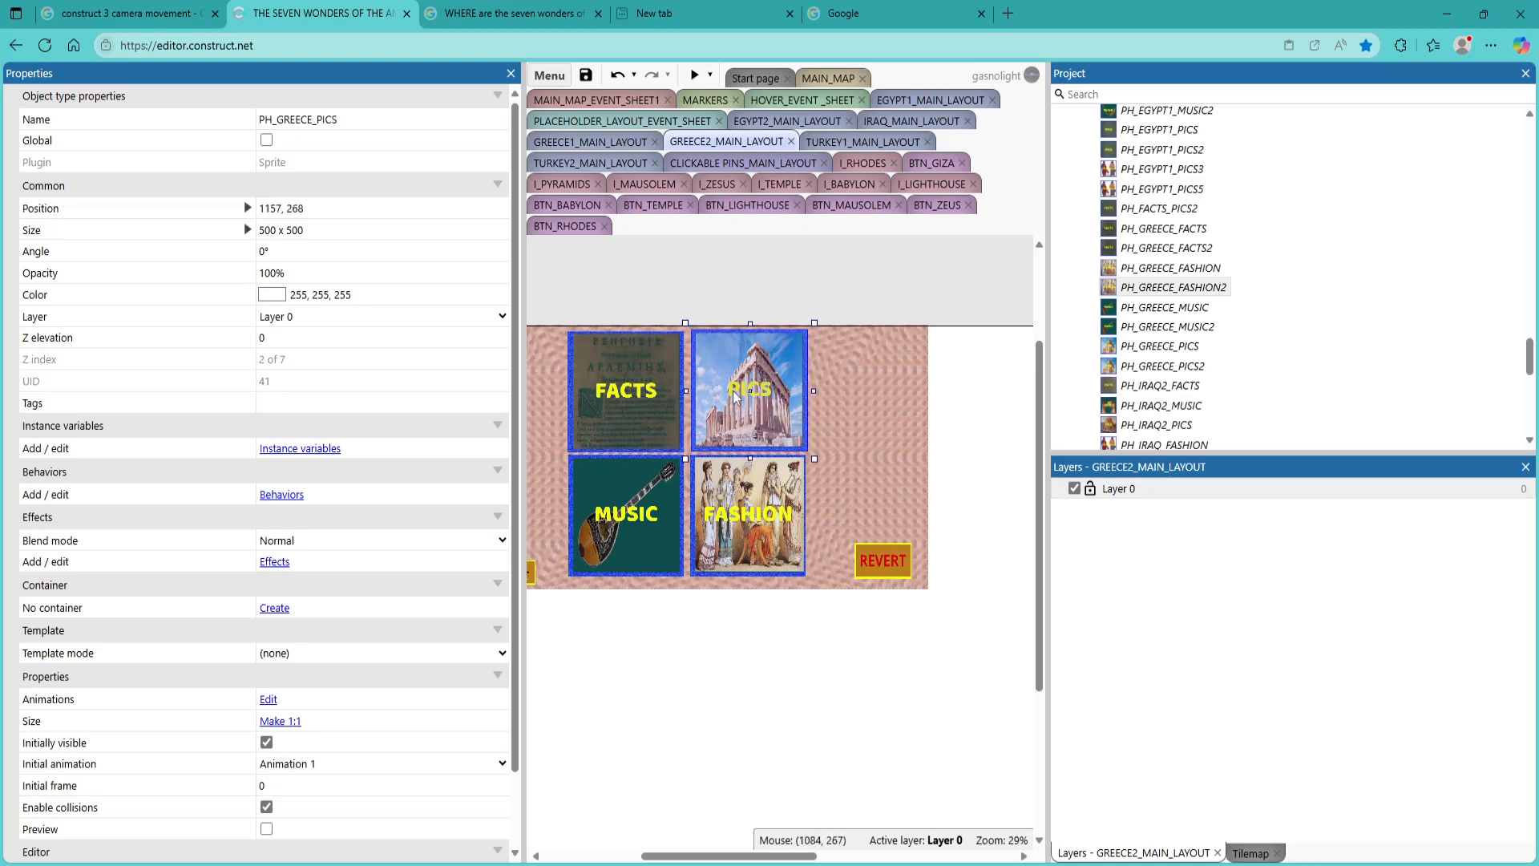
{"action": "key", "text": "Delete"}
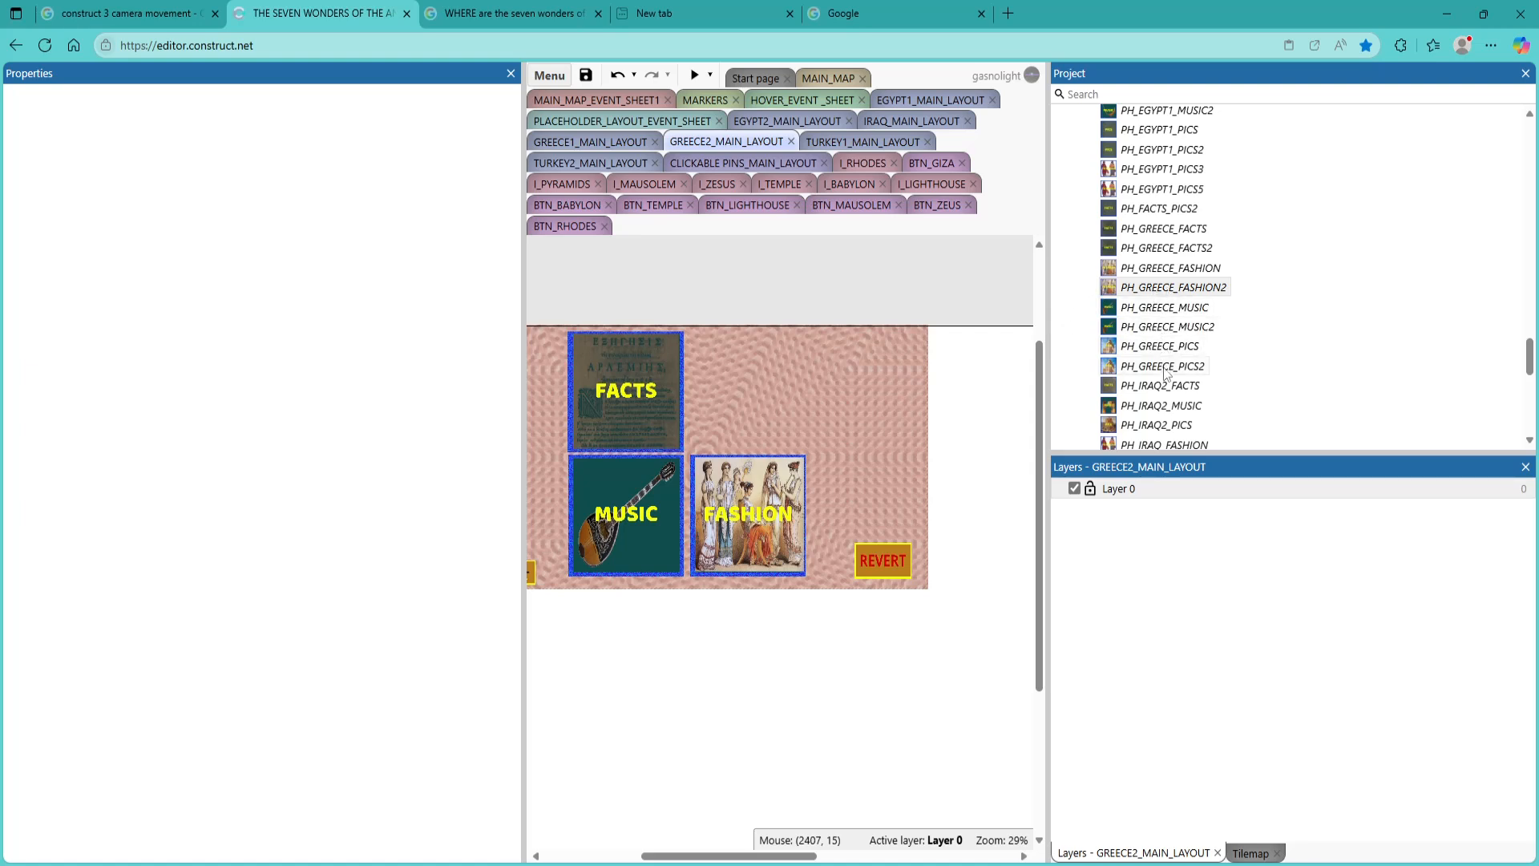
{"action": "left_click_drag", "start_coordinate": [1166, 371], "coordinate": [736, 431]}
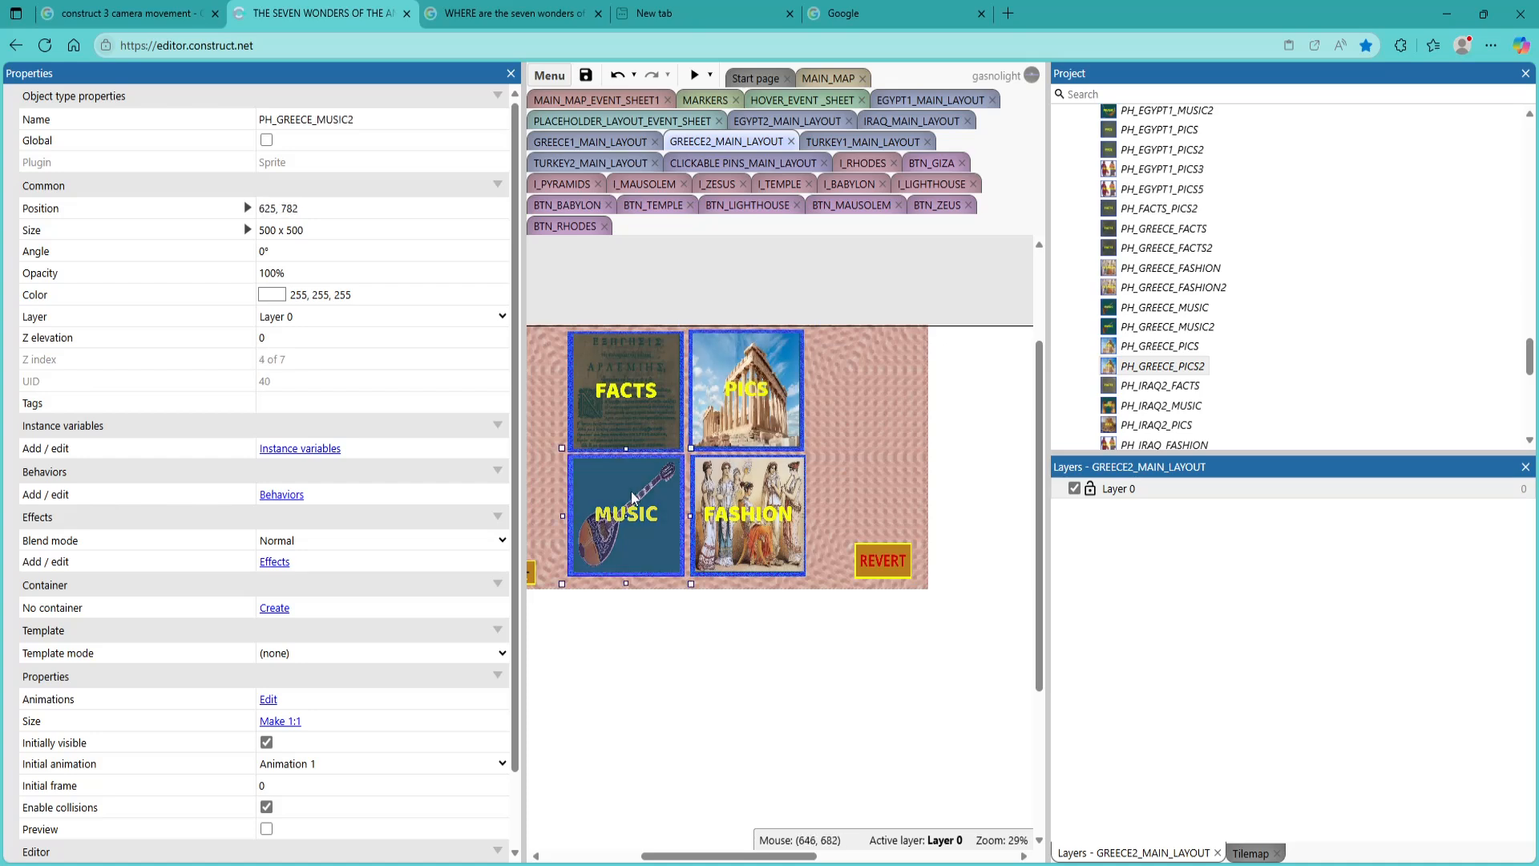
Check which sprites the FASHION tile in GREECE2_MAIN_LAYOUT and the MUSIC tile in GREECE1_MAIN_LAYOUT use
{"action": "left_click", "coordinate": [766, 522]}
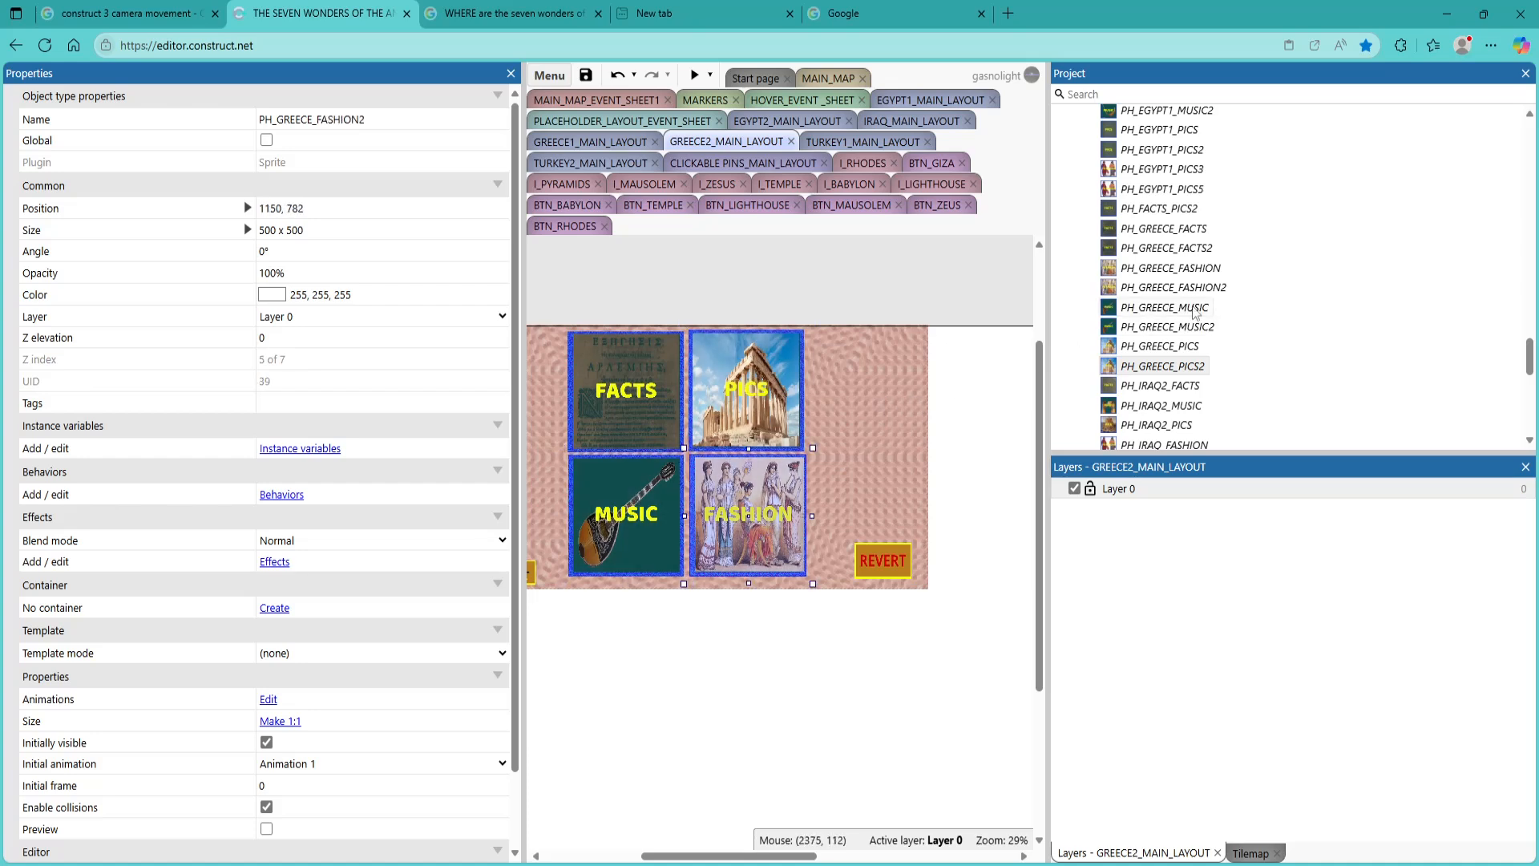
{"action": "scroll", "coordinate": [1194, 313], "scroll_direction": "up", "scroll_amount": 10}
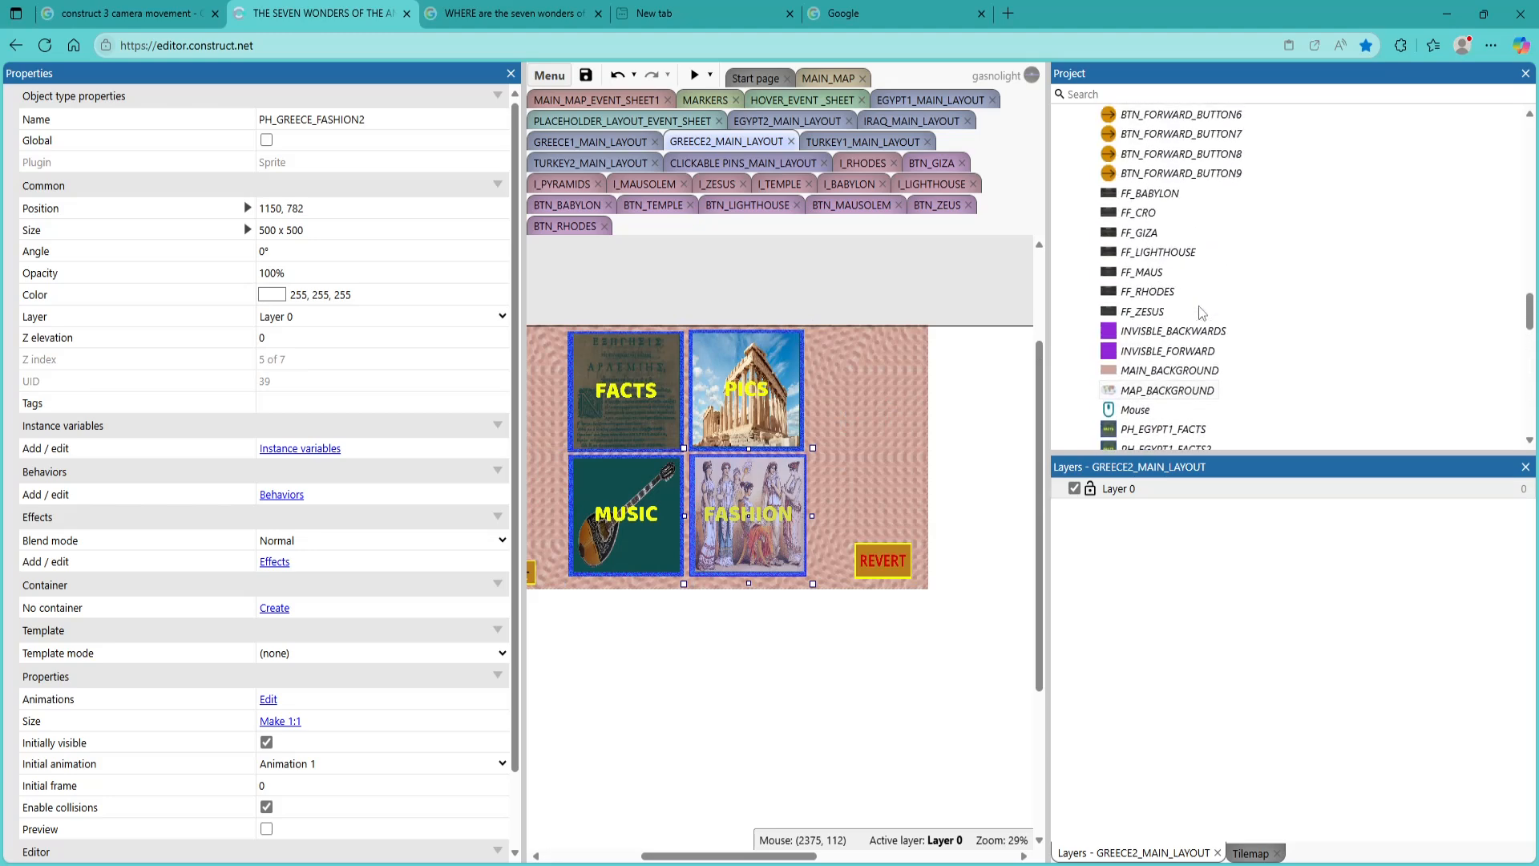
{"action": "scroll", "coordinate": [1201, 312], "scroll_direction": "up", "scroll_amount": 10}
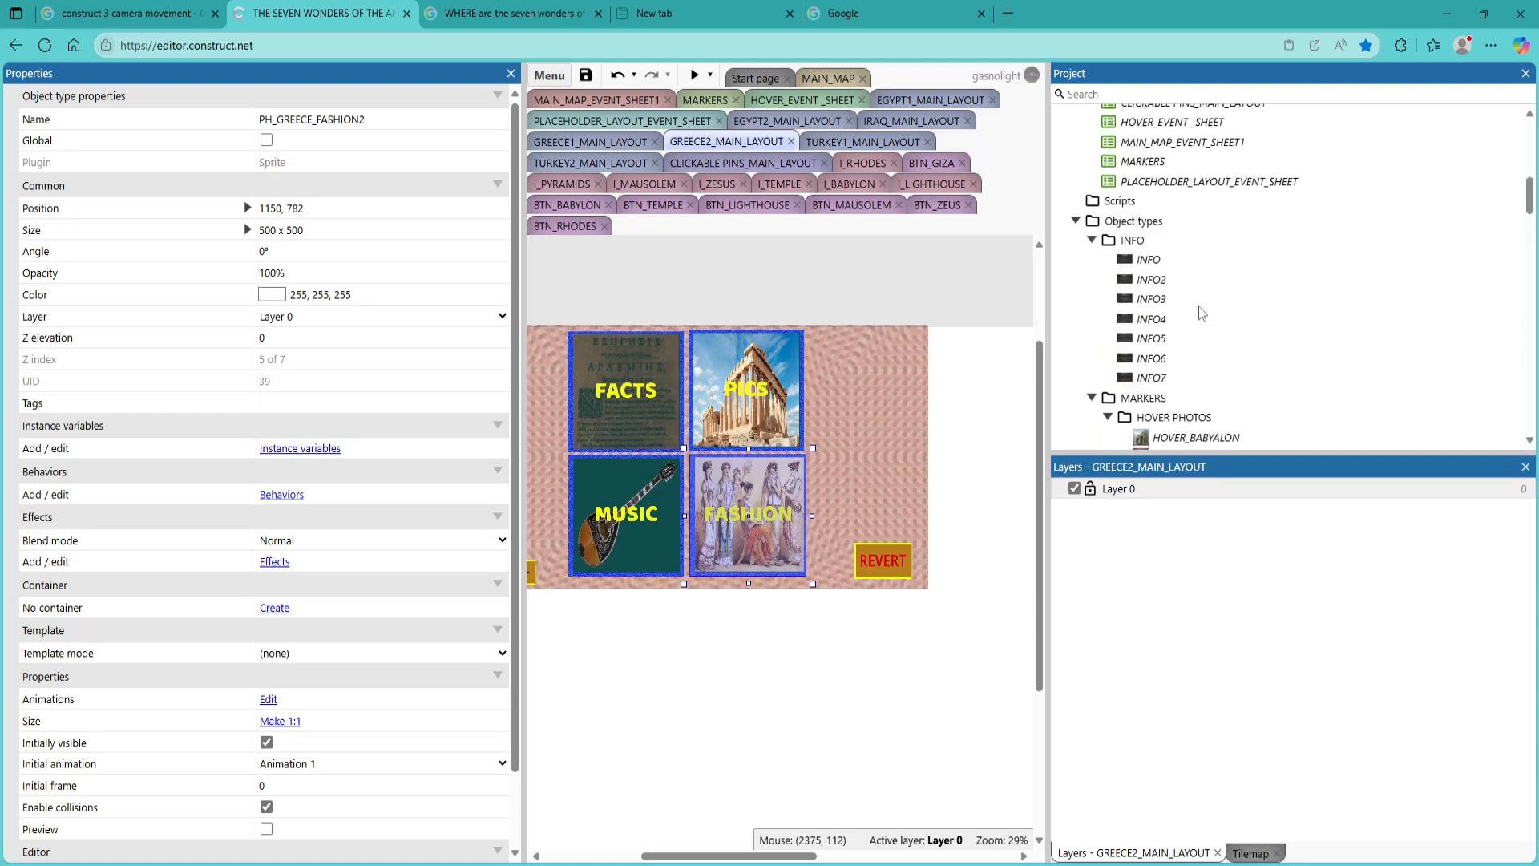
{"action": "scroll", "coordinate": [1200, 311], "scroll_direction": "up", "scroll_amount": 5}
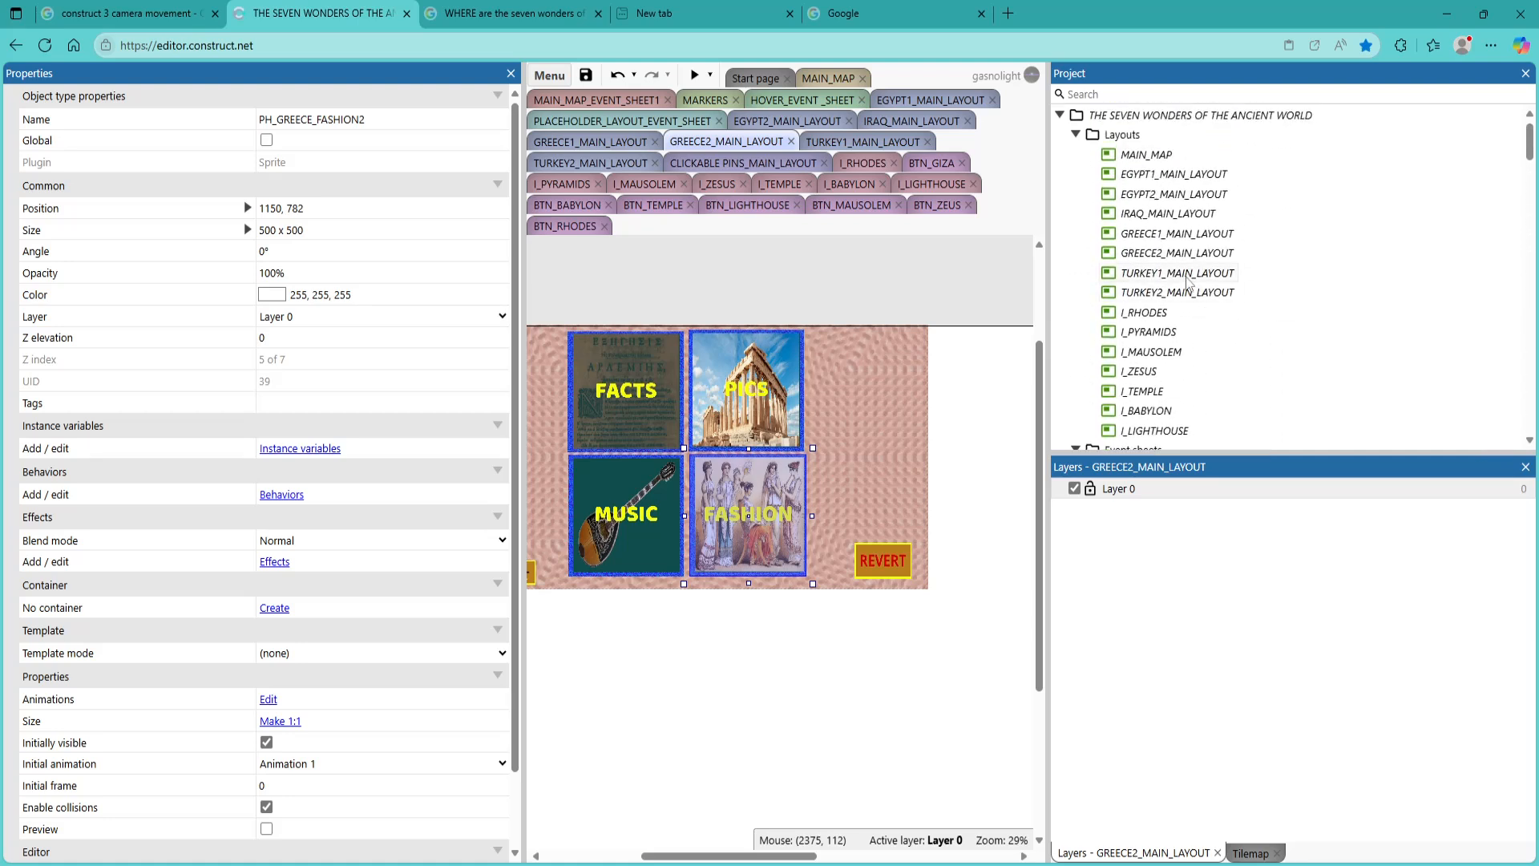
{"action": "left_click", "coordinate": [1155, 254]}
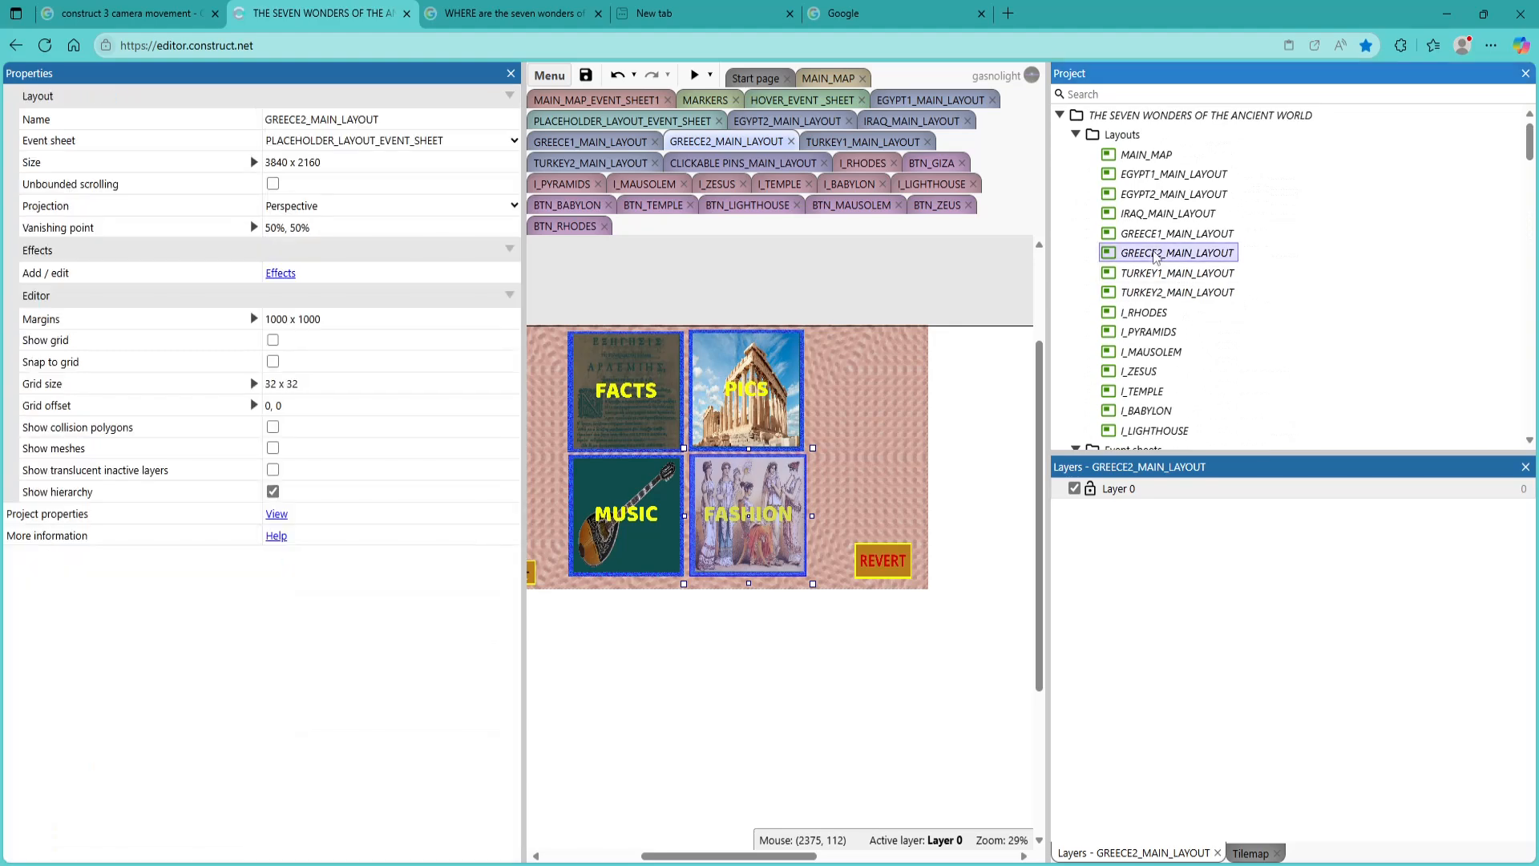
{"action": "double_click", "coordinate": [1162, 234]}
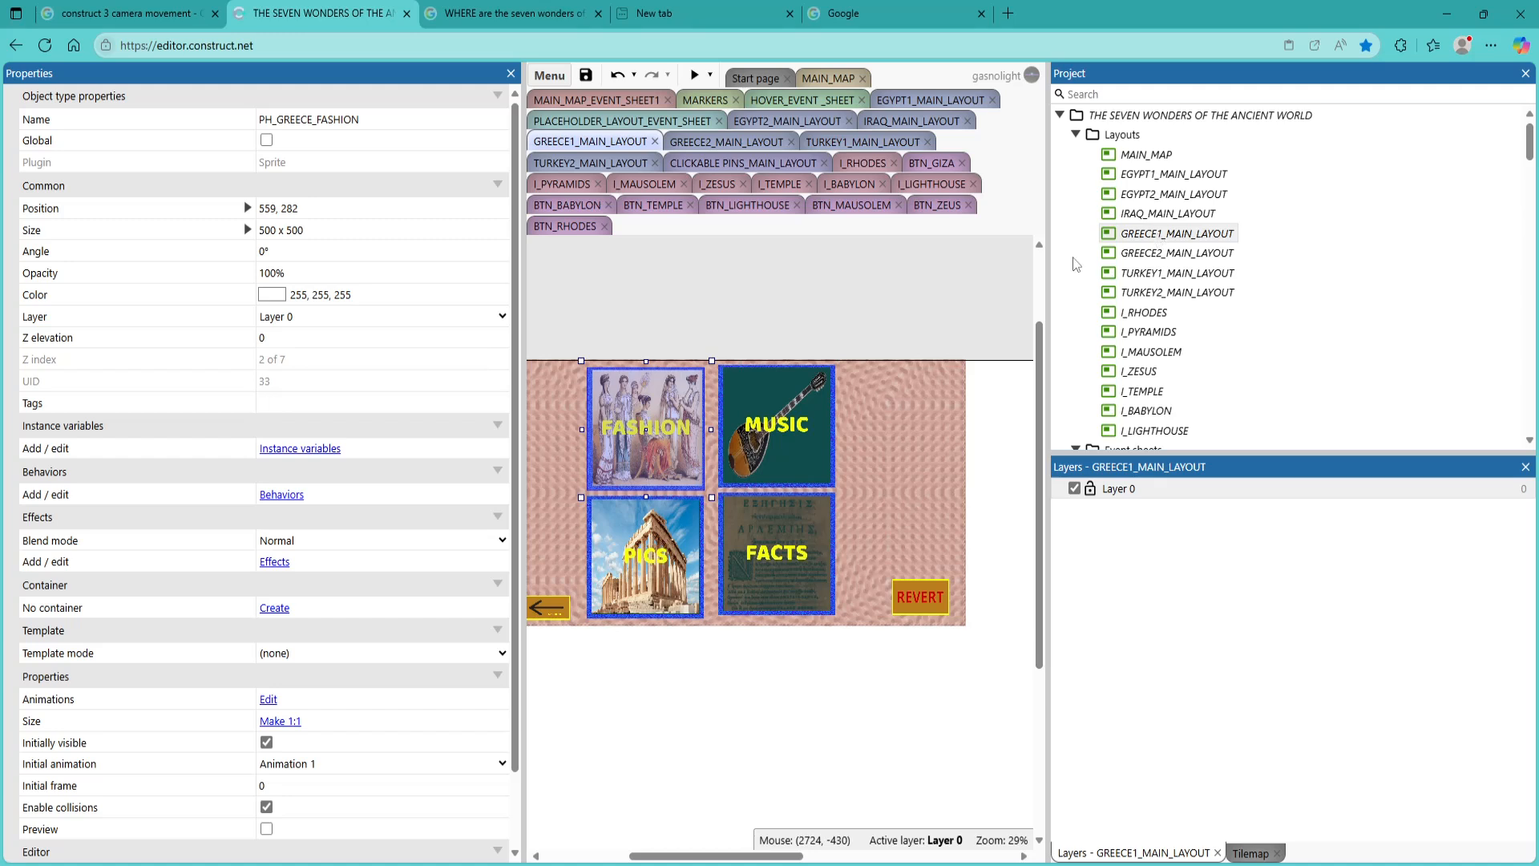
{"action": "left_click", "coordinate": [789, 432]}
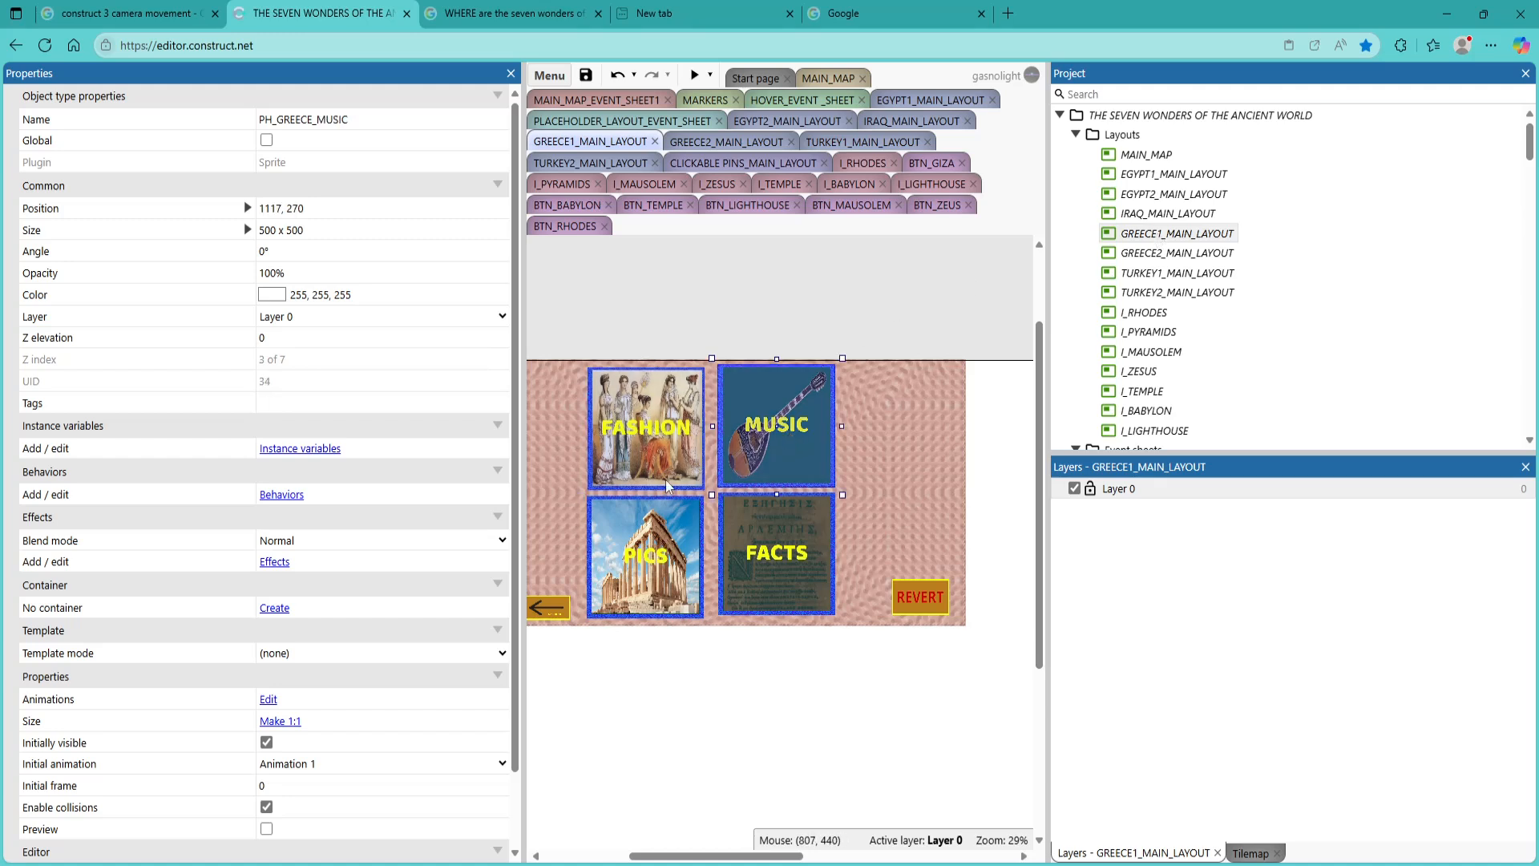
Check which sprites the FACTS tile in GREECE1_MAIN_LAYOUT and all four tiles in GREECE2_MAIN_LAYOUT use
{"action": "left_click", "coordinate": [798, 549]}
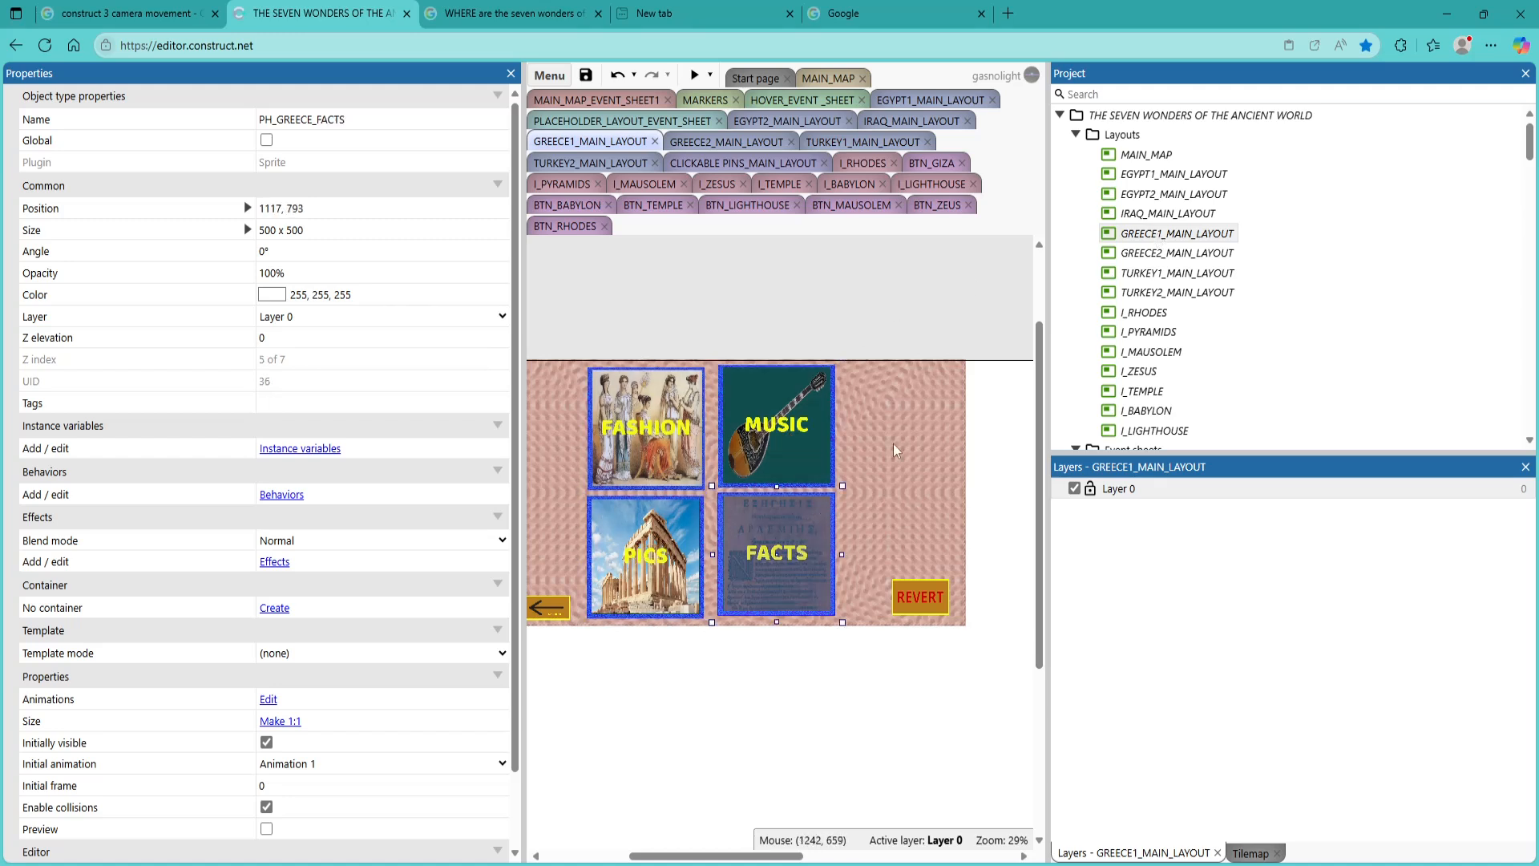
{"action": "double_click", "coordinate": [1181, 255]}
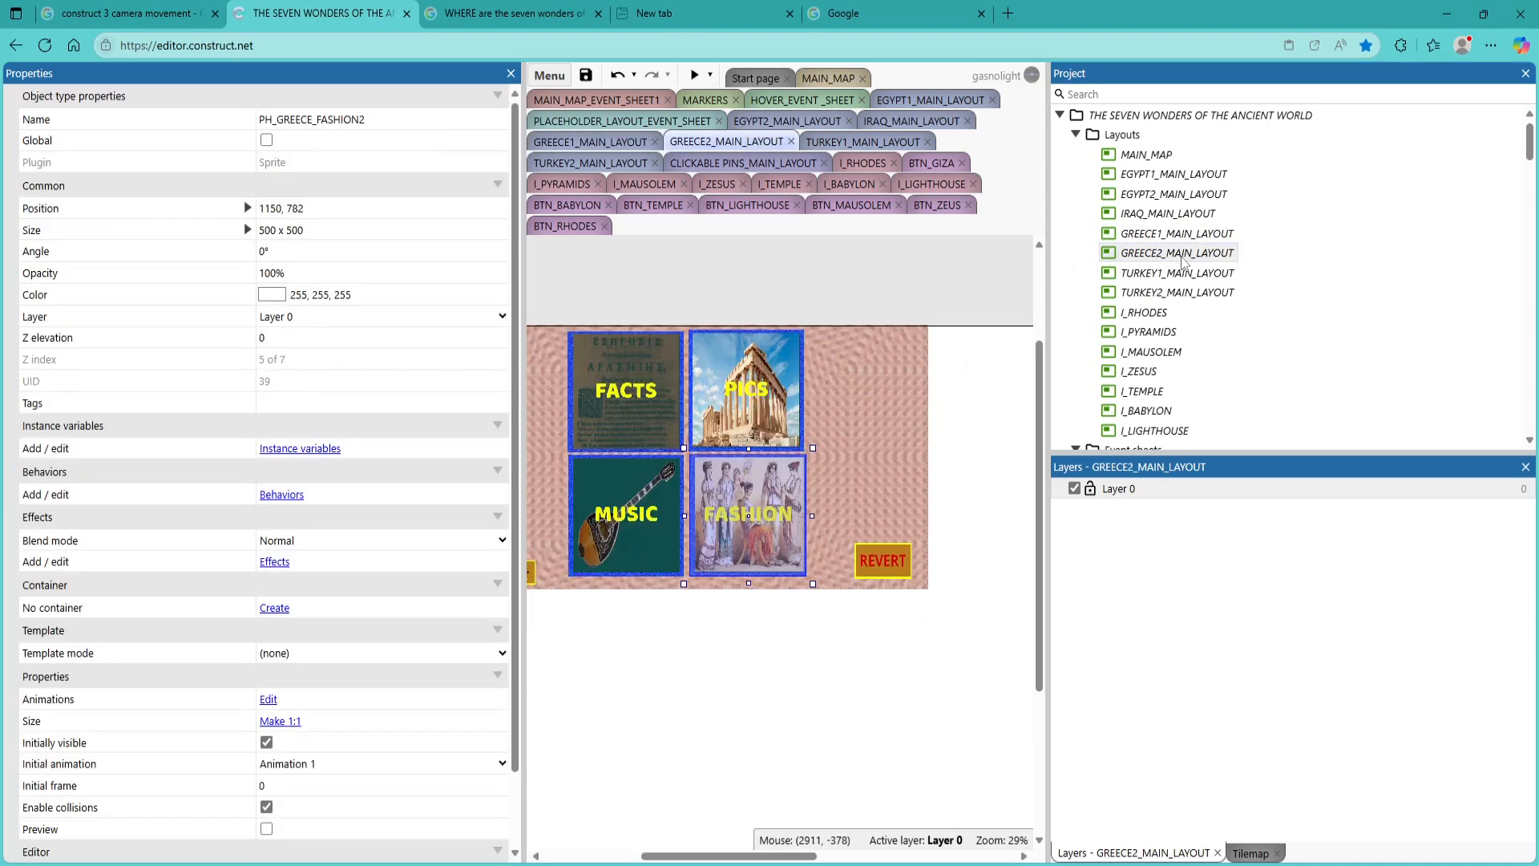
{"action": "left_click", "coordinate": [630, 394]}
{"action": "left_click", "coordinate": [748, 398]}
{"action": "left_click", "coordinate": [631, 472]}
{"action": "left_click", "coordinate": [742, 503]}
{"action": "scroll", "coordinate": [1158, 289], "scroll_direction": "down", "scroll_amount": 4}
{"action": "scroll", "coordinate": [1164, 292], "scroll_direction": "down", "scroll_amount": 1}
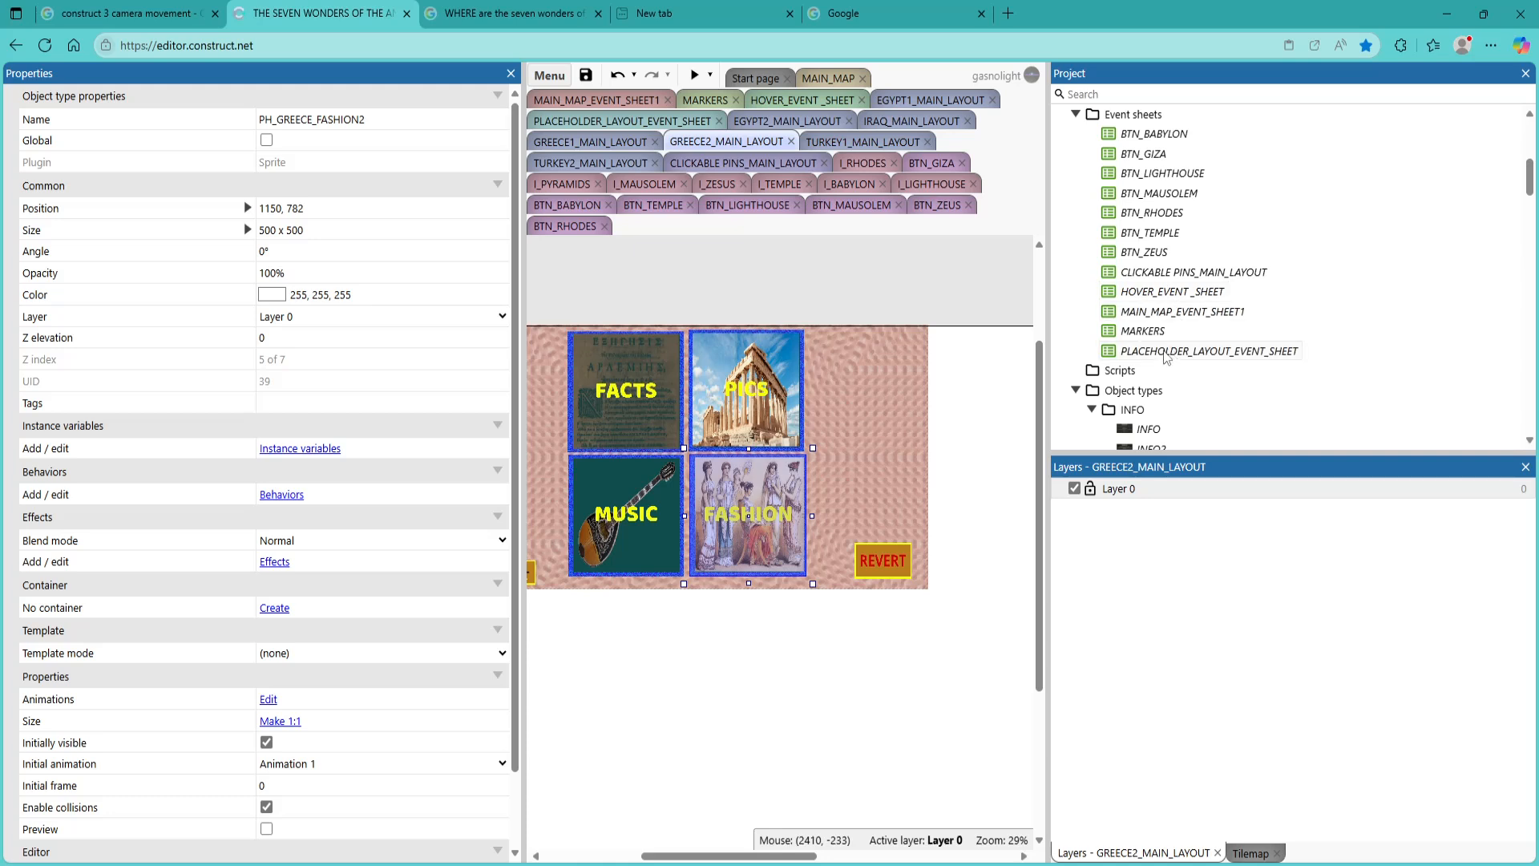
Preview GREECE2_MAIN_LAYOUT and test that its FACTS tile opens the matching fun facts page
{"action": "left_click", "coordinate": [694, 76]}
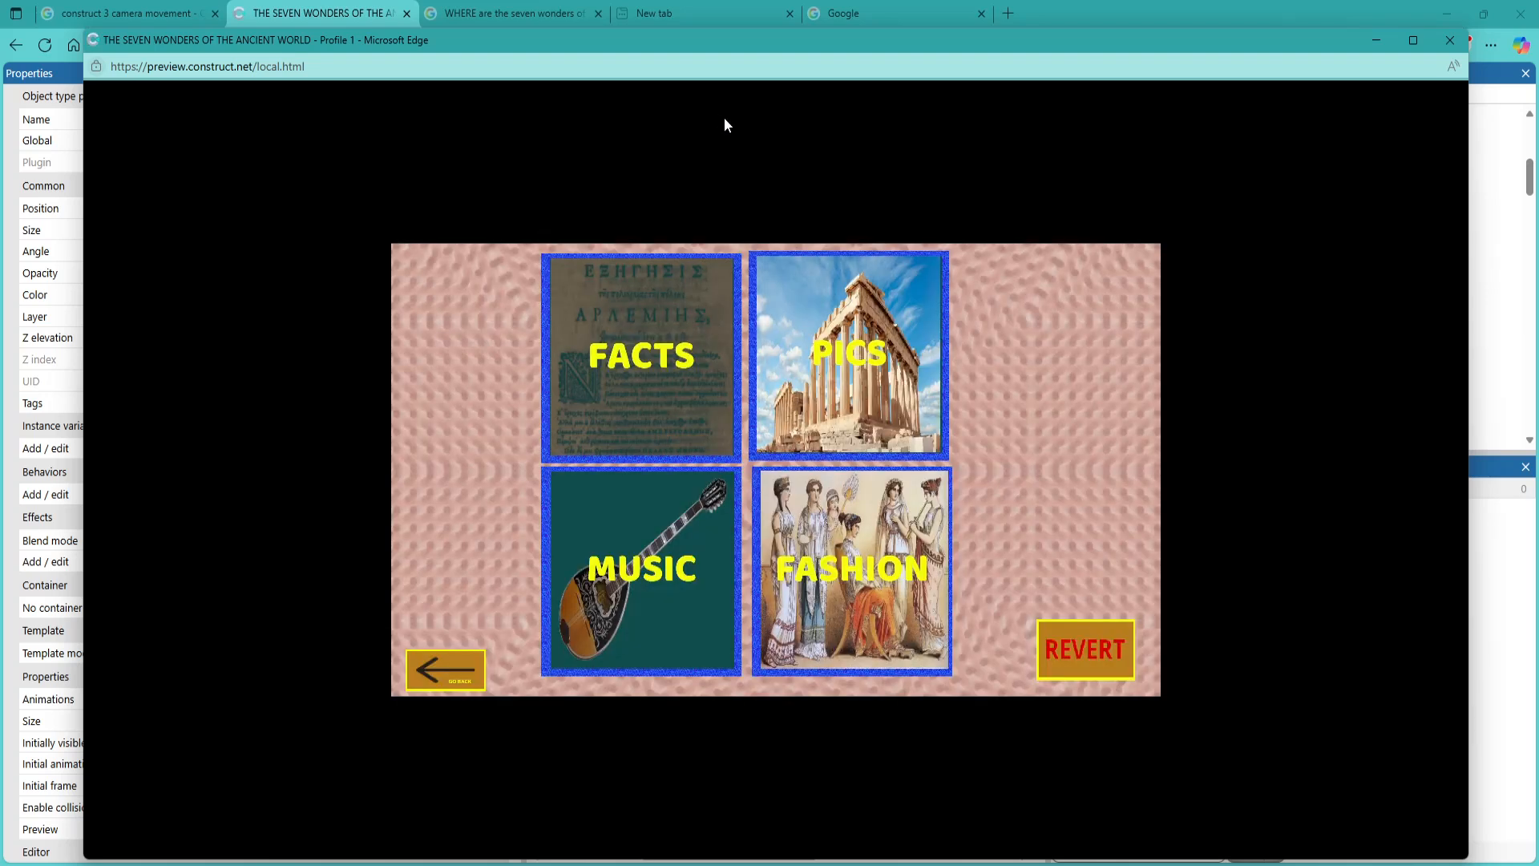
{"action": "left_click", "coordinate": [673, 377]}
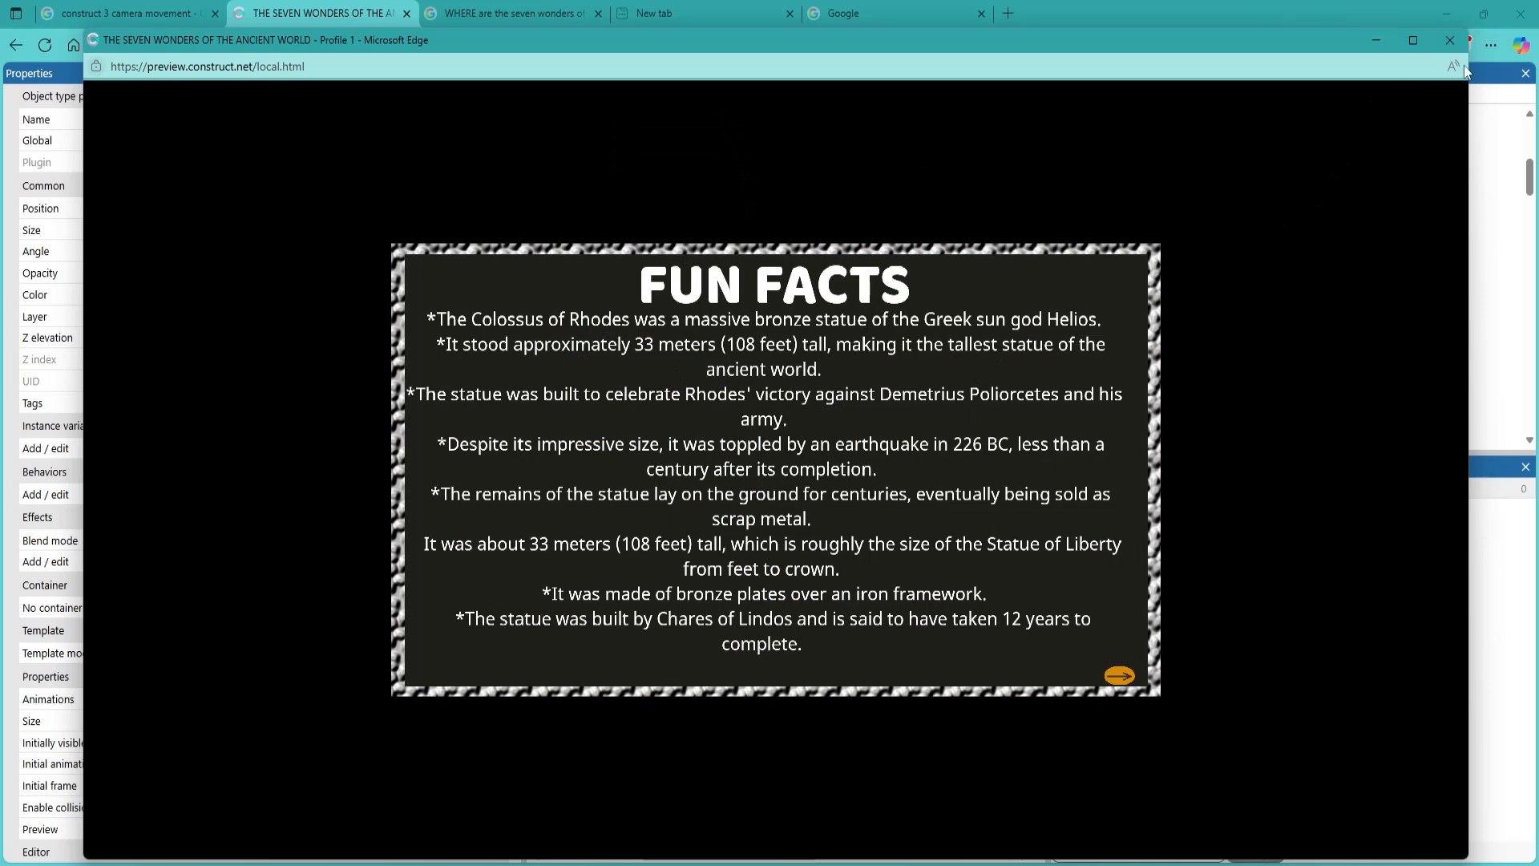
{"action": "left_click", "coordinate": [1455, 39]}
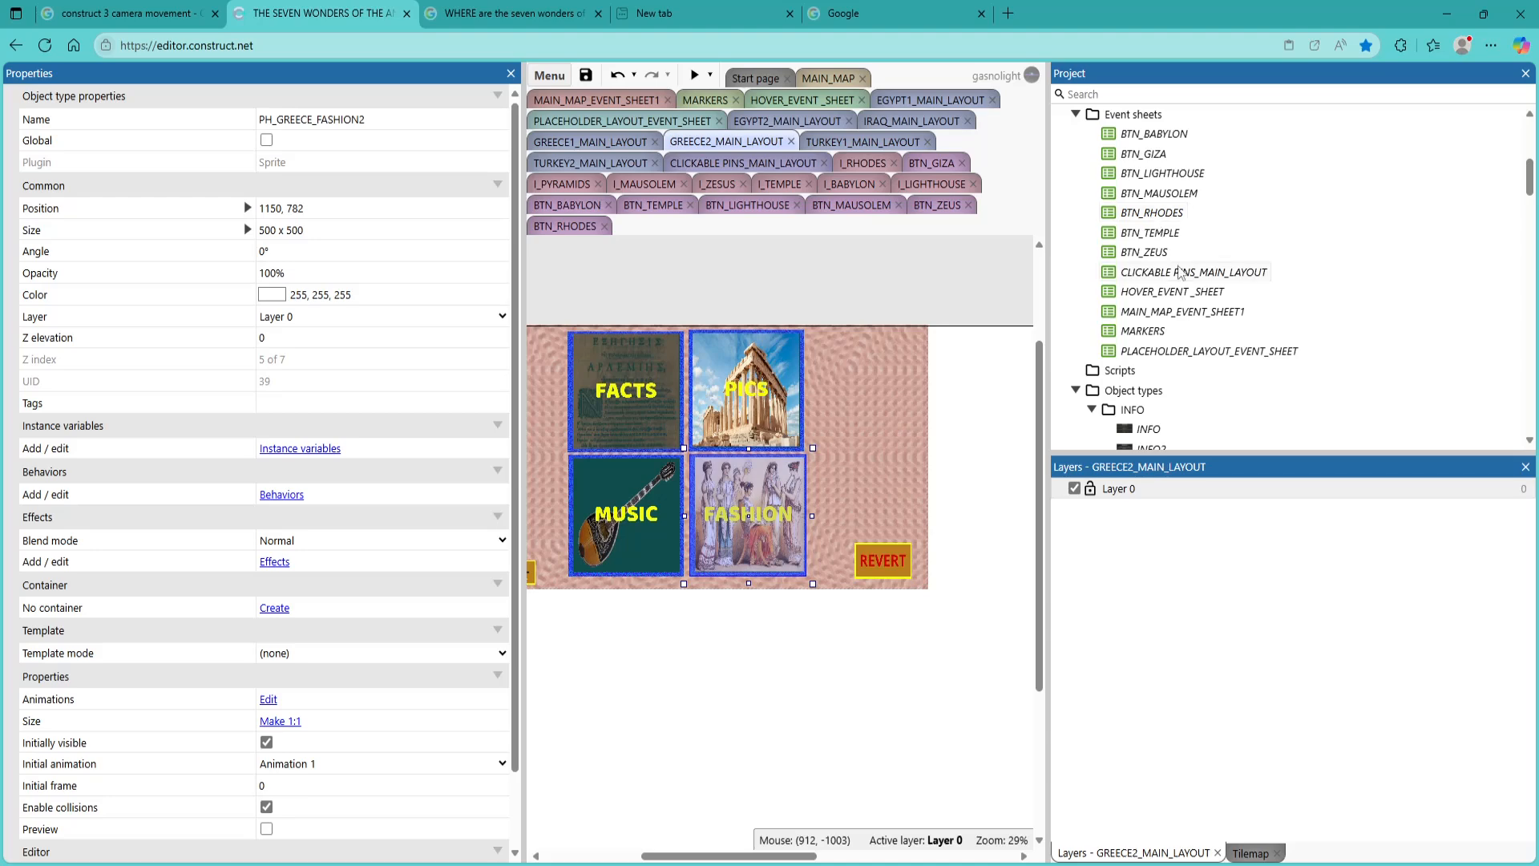
Preview GREECE1_MAIN_LAYOUT to test its FACTS tile, and save the project
{"action": "scroll", "coordinate": [1178, 272], "scroll_direction": "up", "scroll_amount": 3}
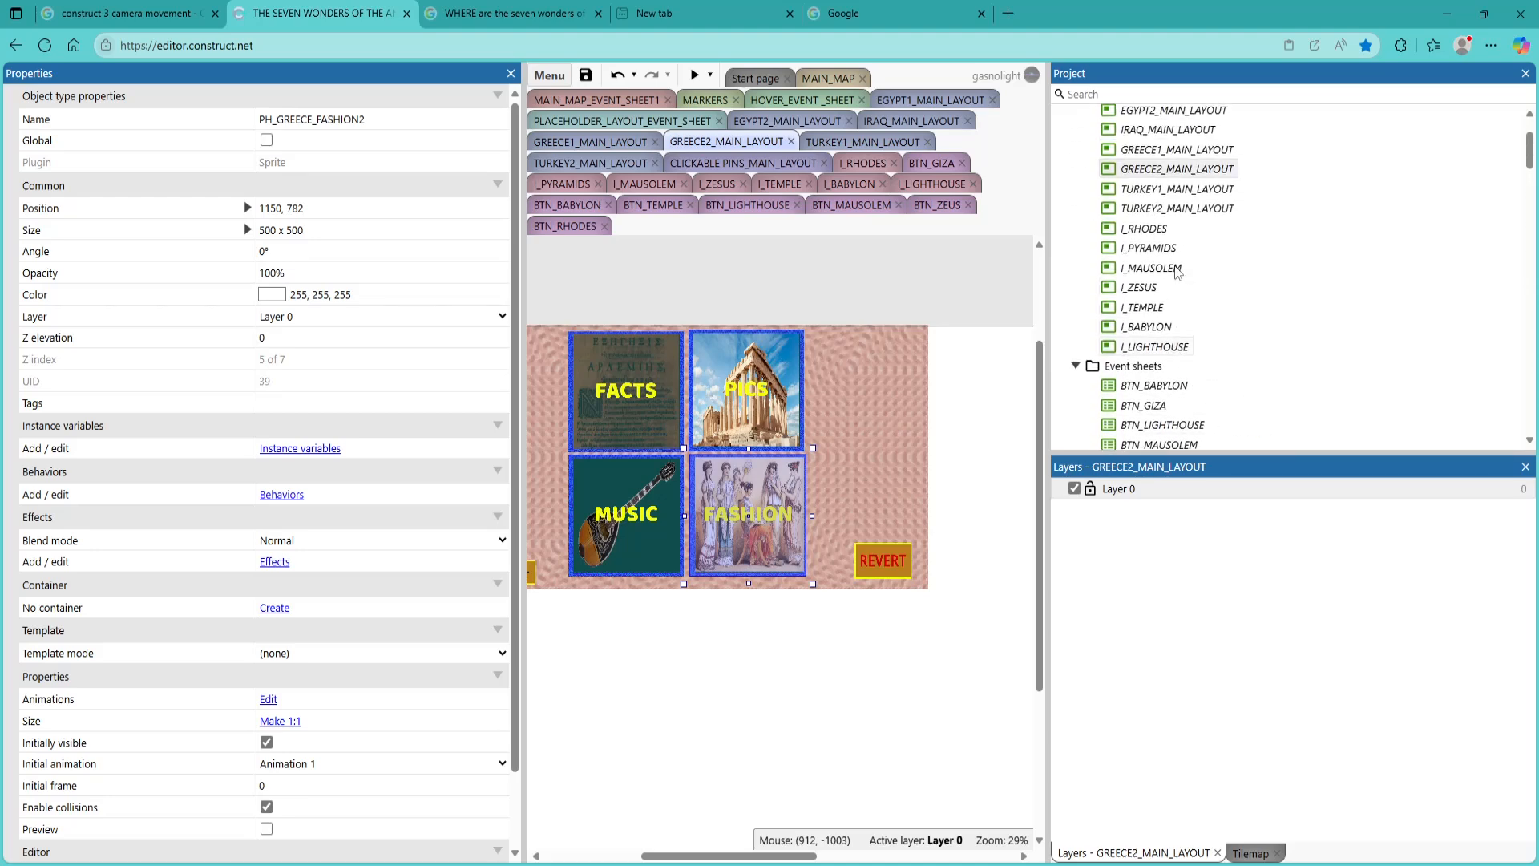
{"action": "scroll", "coordinate": [1176, 272], "scroll_direction": "up", "scroll_amount": 2}
{"action": "double_click", "coordinate": [1193, 237]}
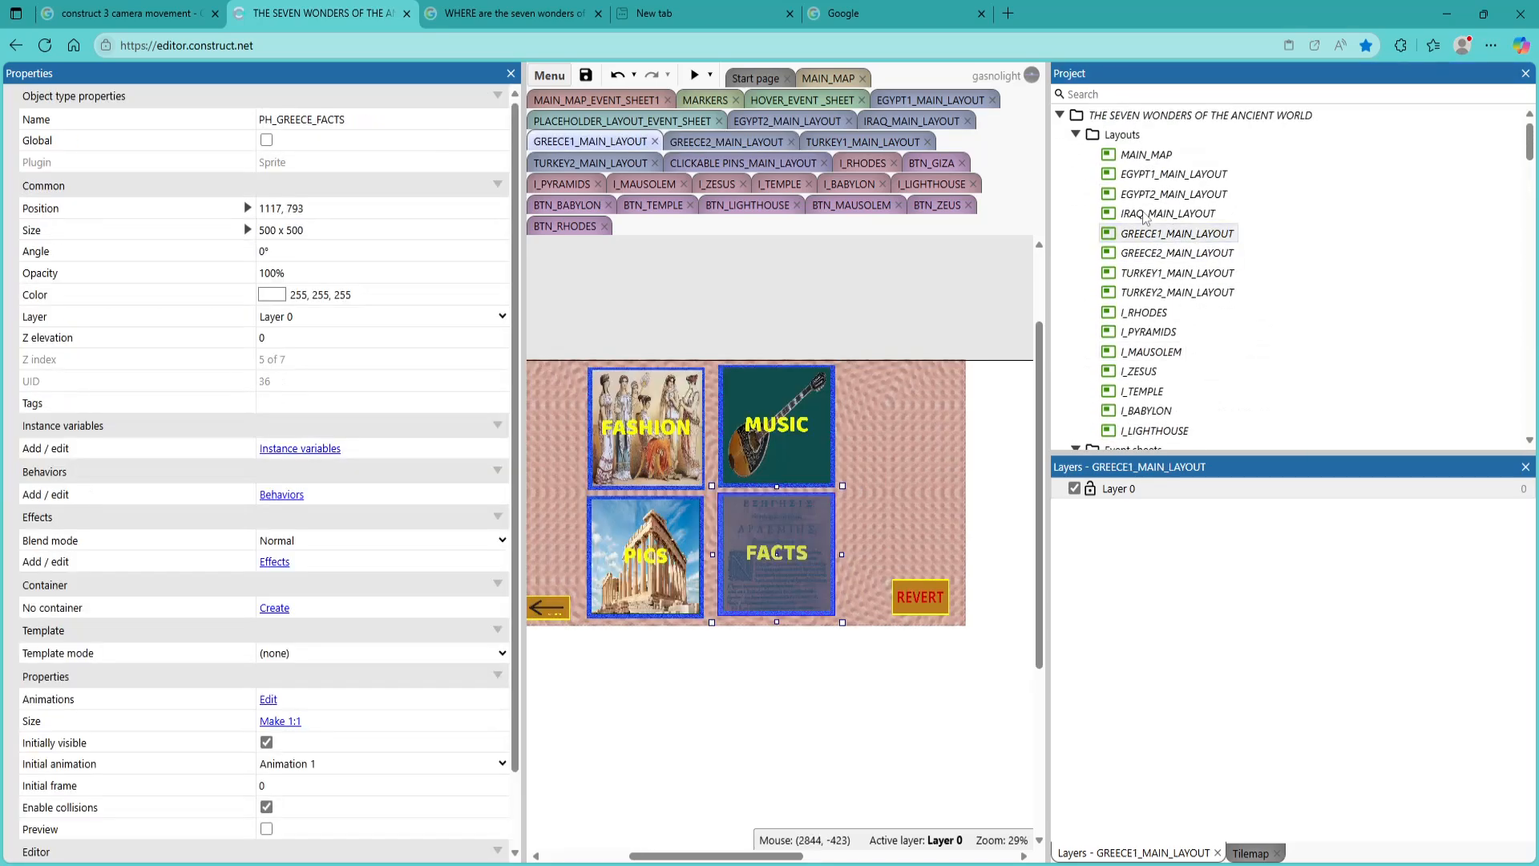
{"action": "left_click", "coordinate": [692, 77]}
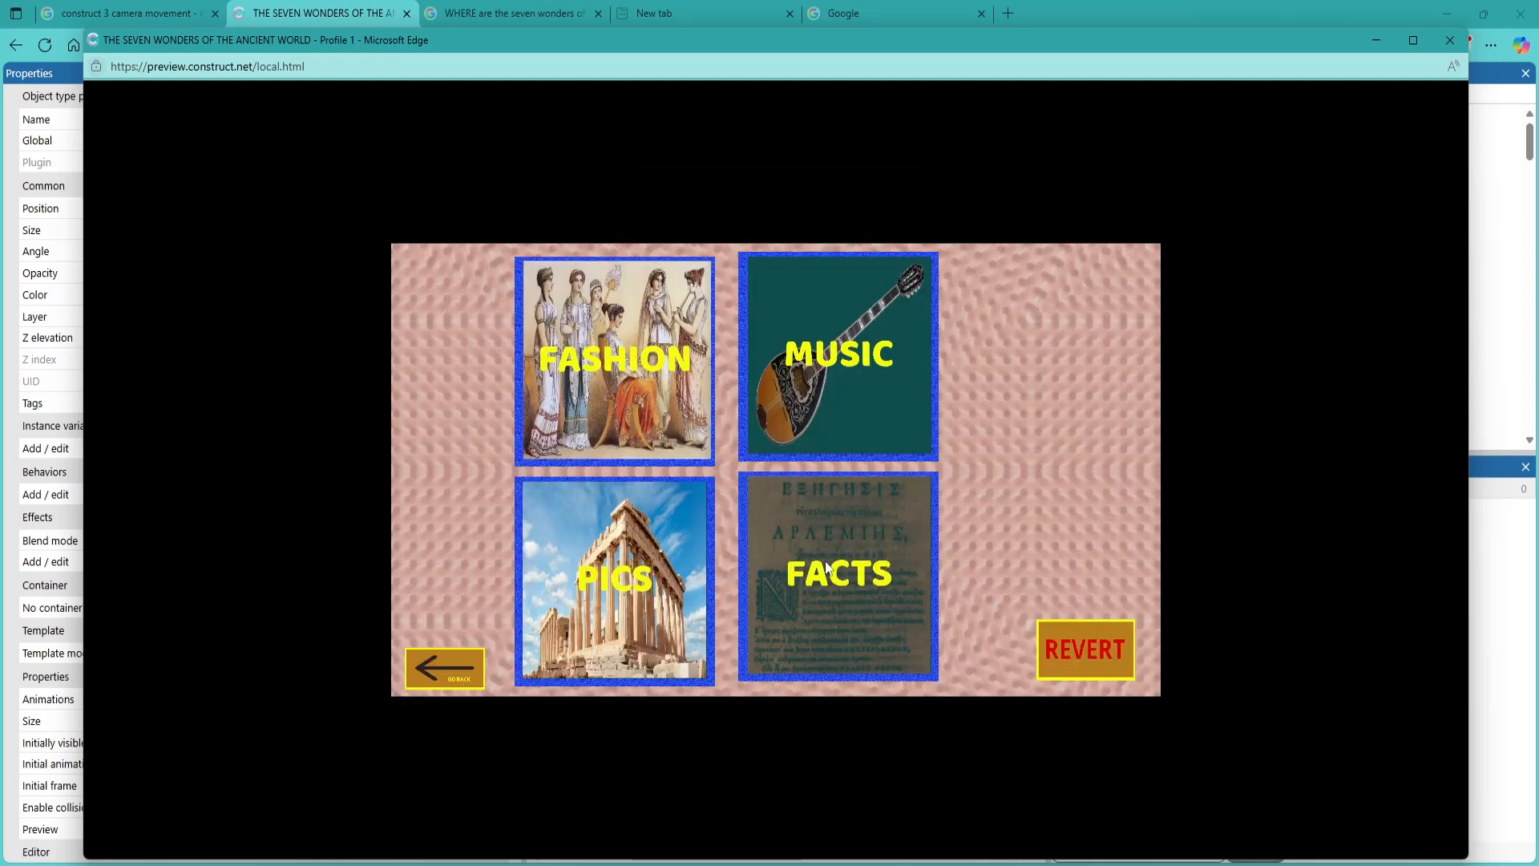
{"action": "left_click", "coordinate": [829, 568]}
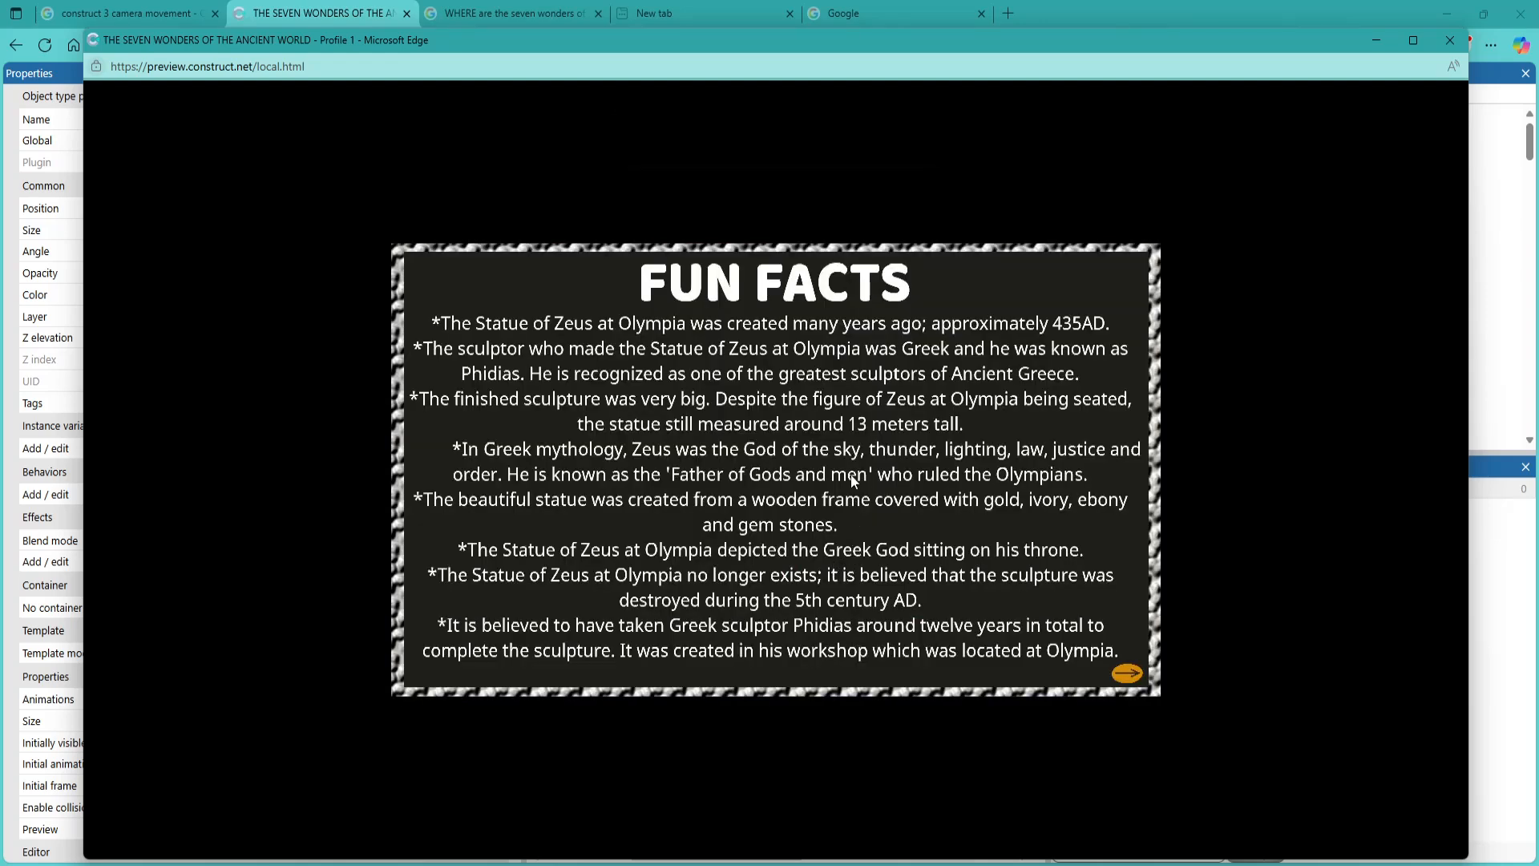
{"action": "left_click", "coordinate": [1449, 40]}
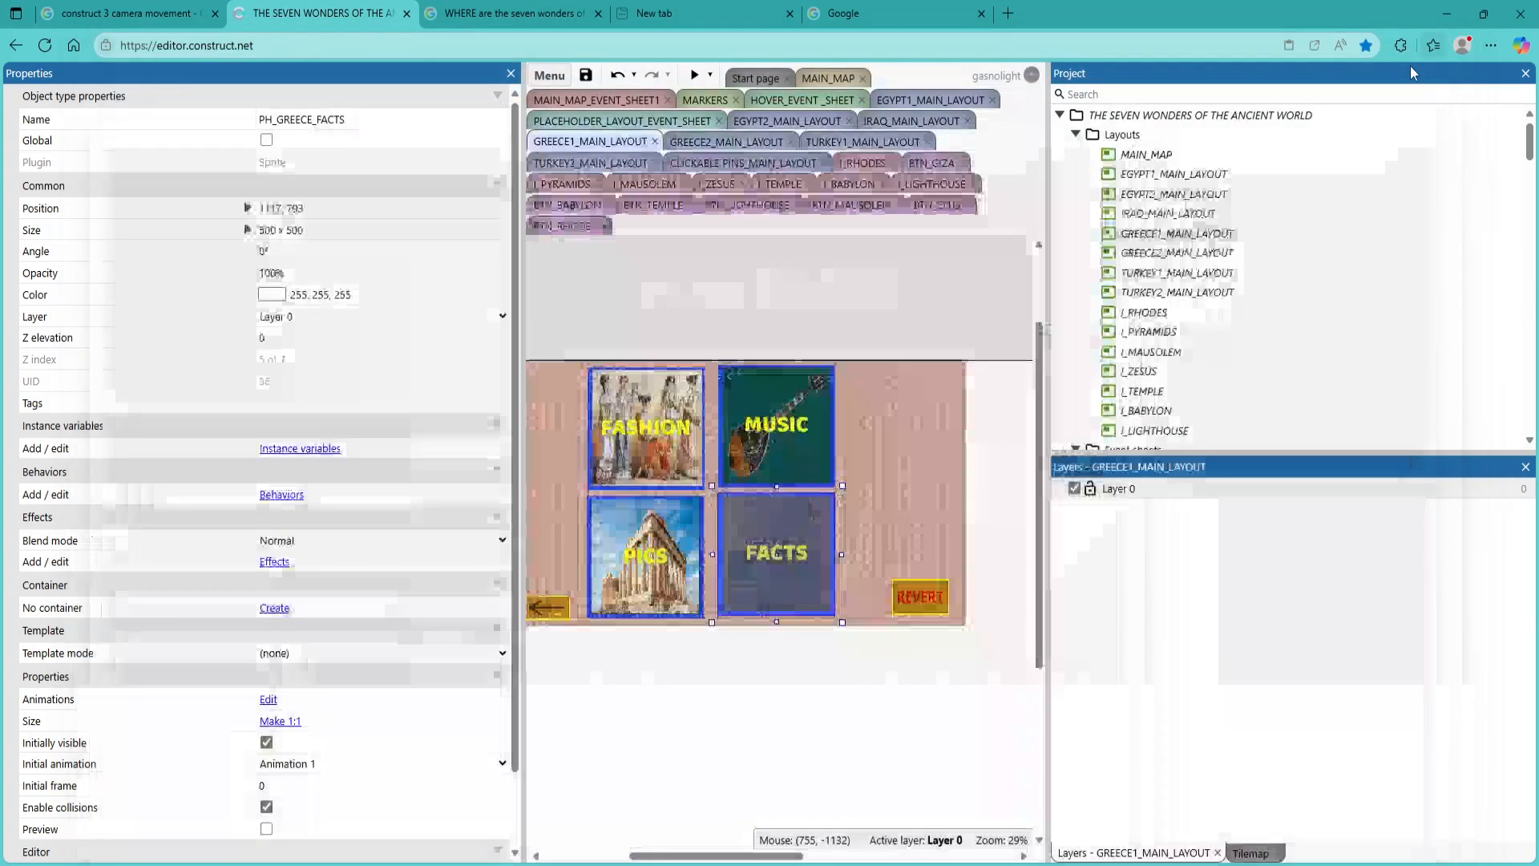
{"action": "left_click", "coordinate": [585, 74]}
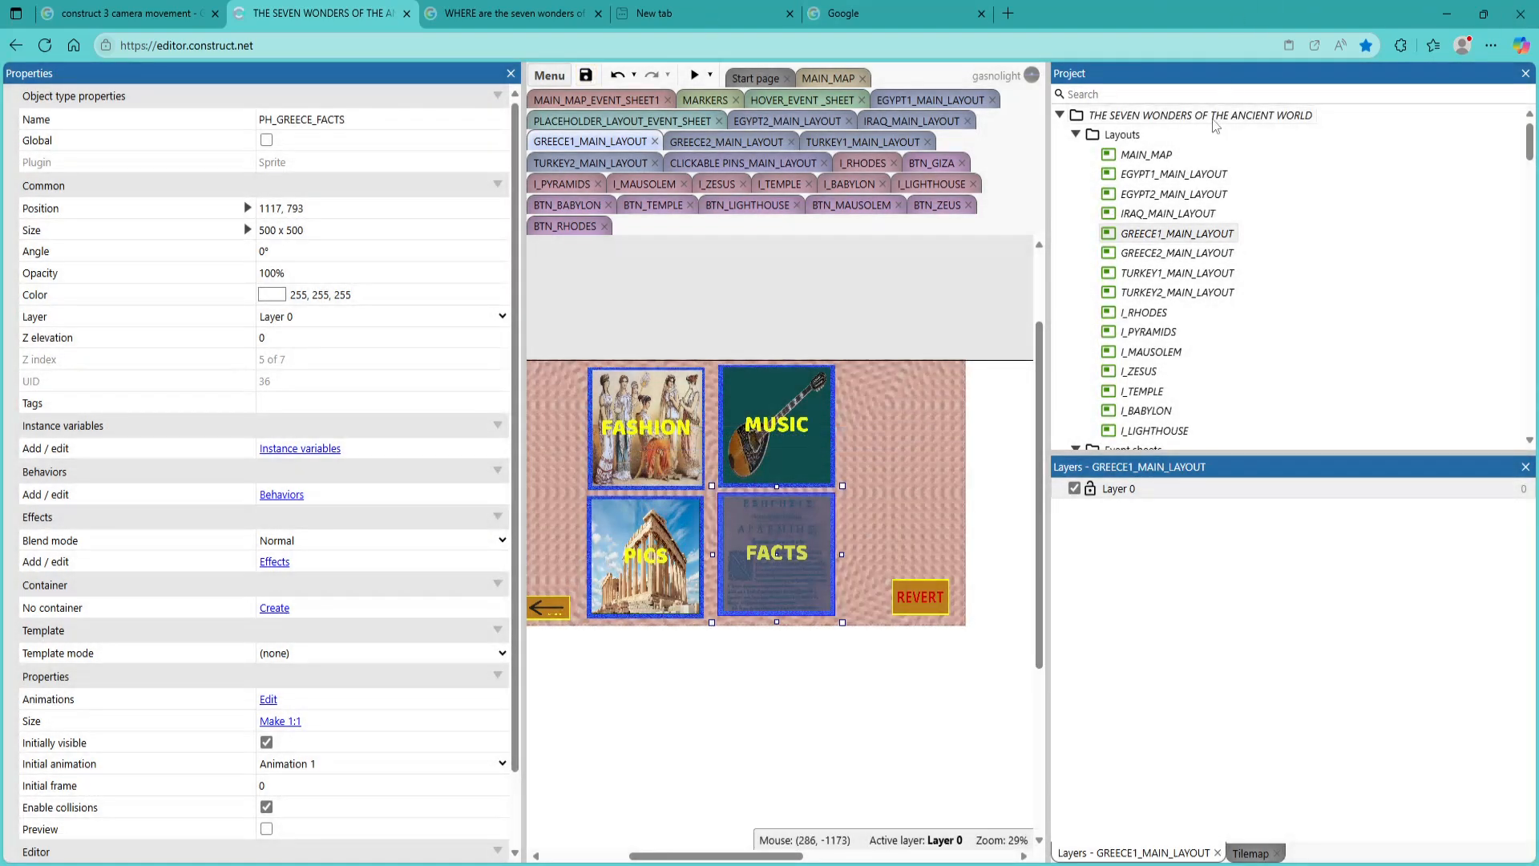
Recheck the sprites of the MUSIC tile in GREECE1_MAIN_LAYOUT and the PICS and FACTS tiles in GREECE2_MAIN_LAYOUT, and view TURKEY1_MAIN_LAYOUT
{"action": "left_click", "coordinate": [1175, 253]}
{"action": "left_click", "coordinate": [1175, 254]}
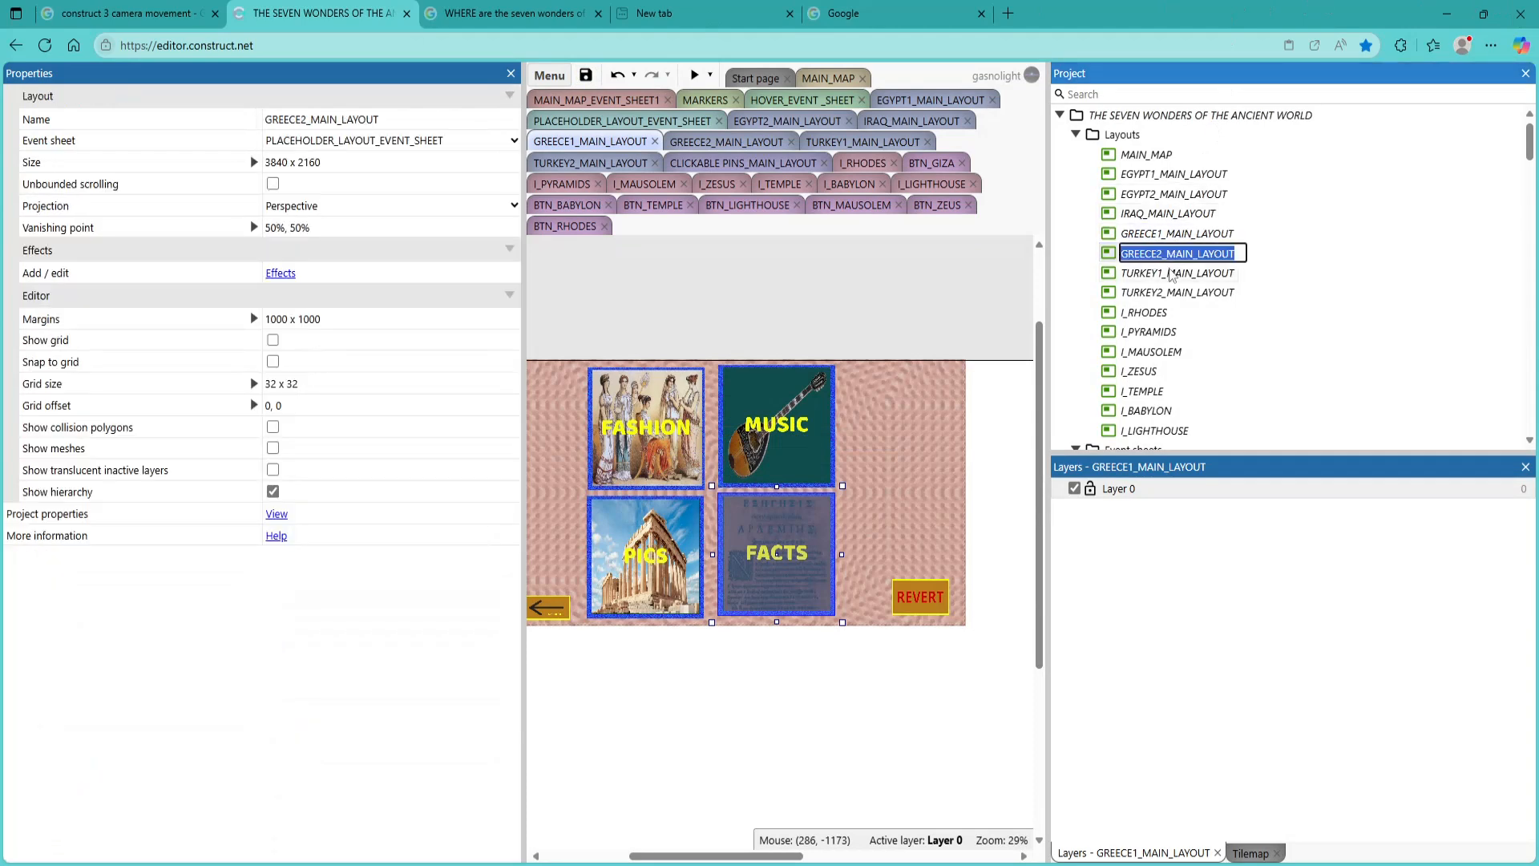
{"action": "left_click", "coordinate": [818, 431]}
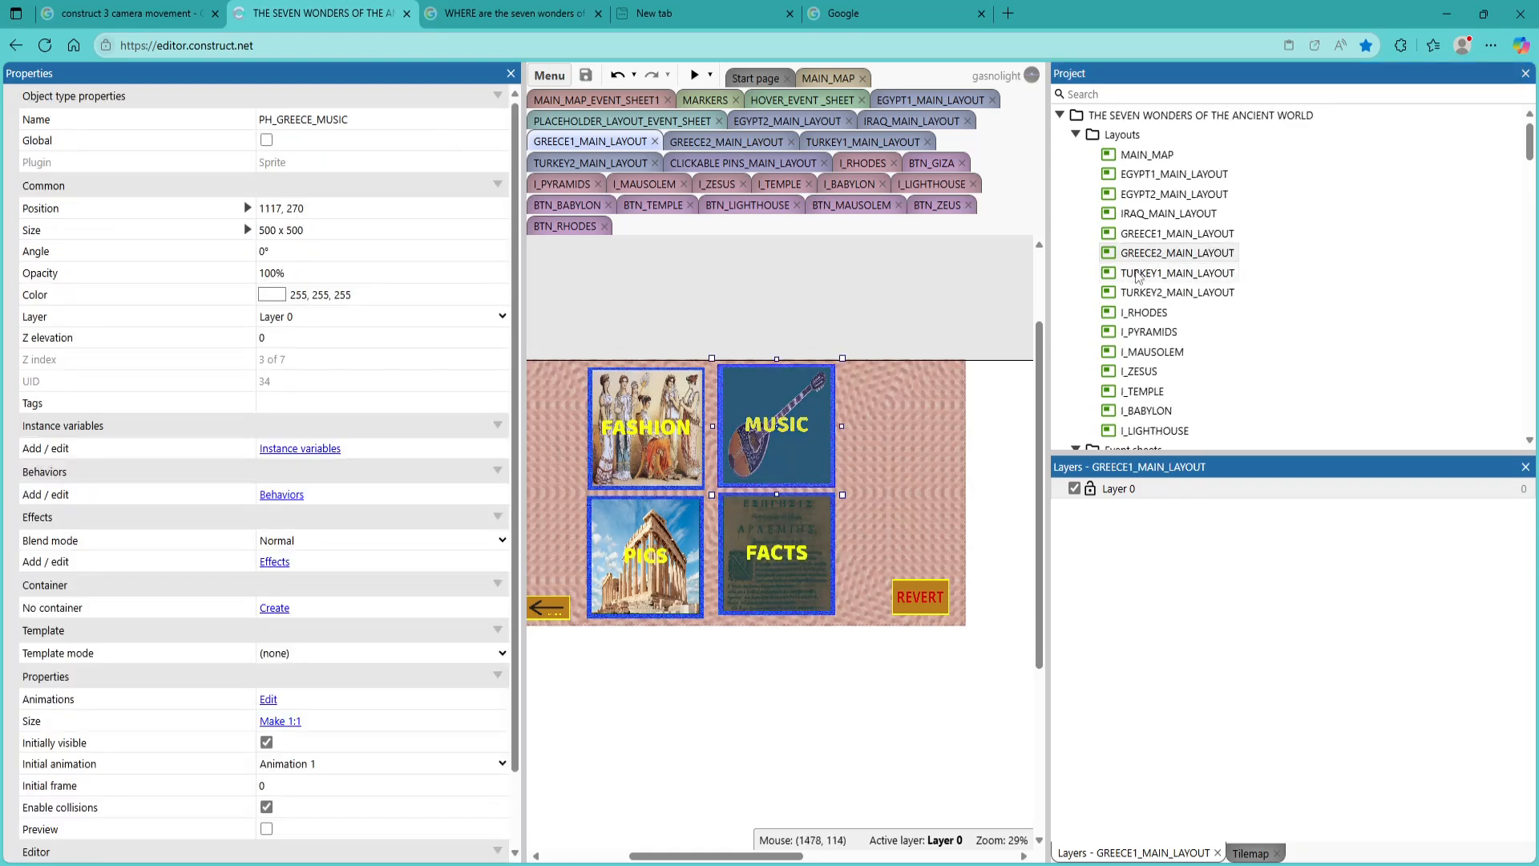
{"action": "left_click", "coordinate": [1151, 236]}
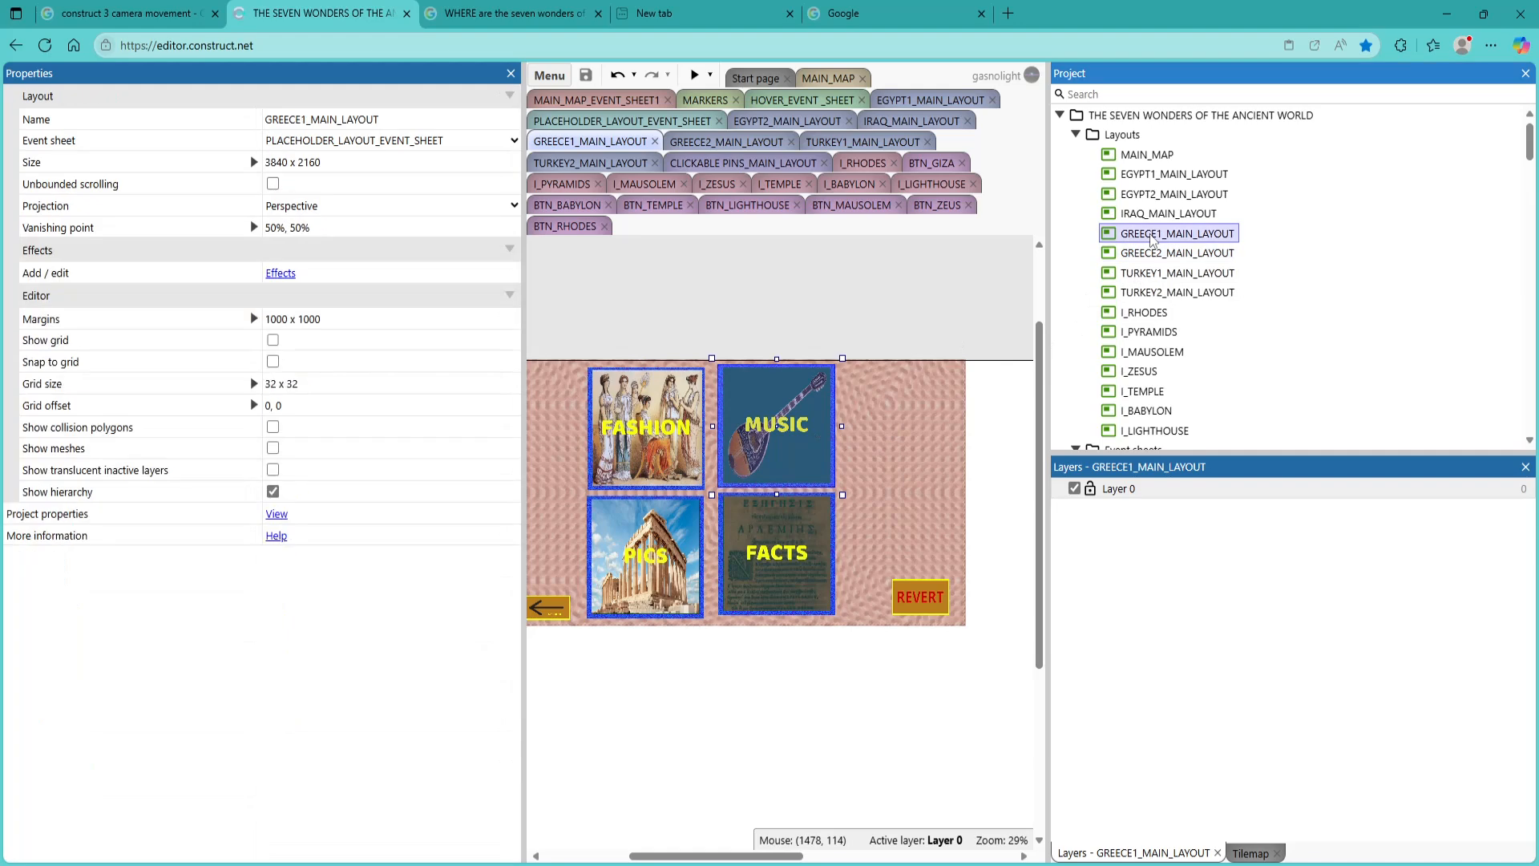
{"action": "left_click", "coordinate": [775, 426]}
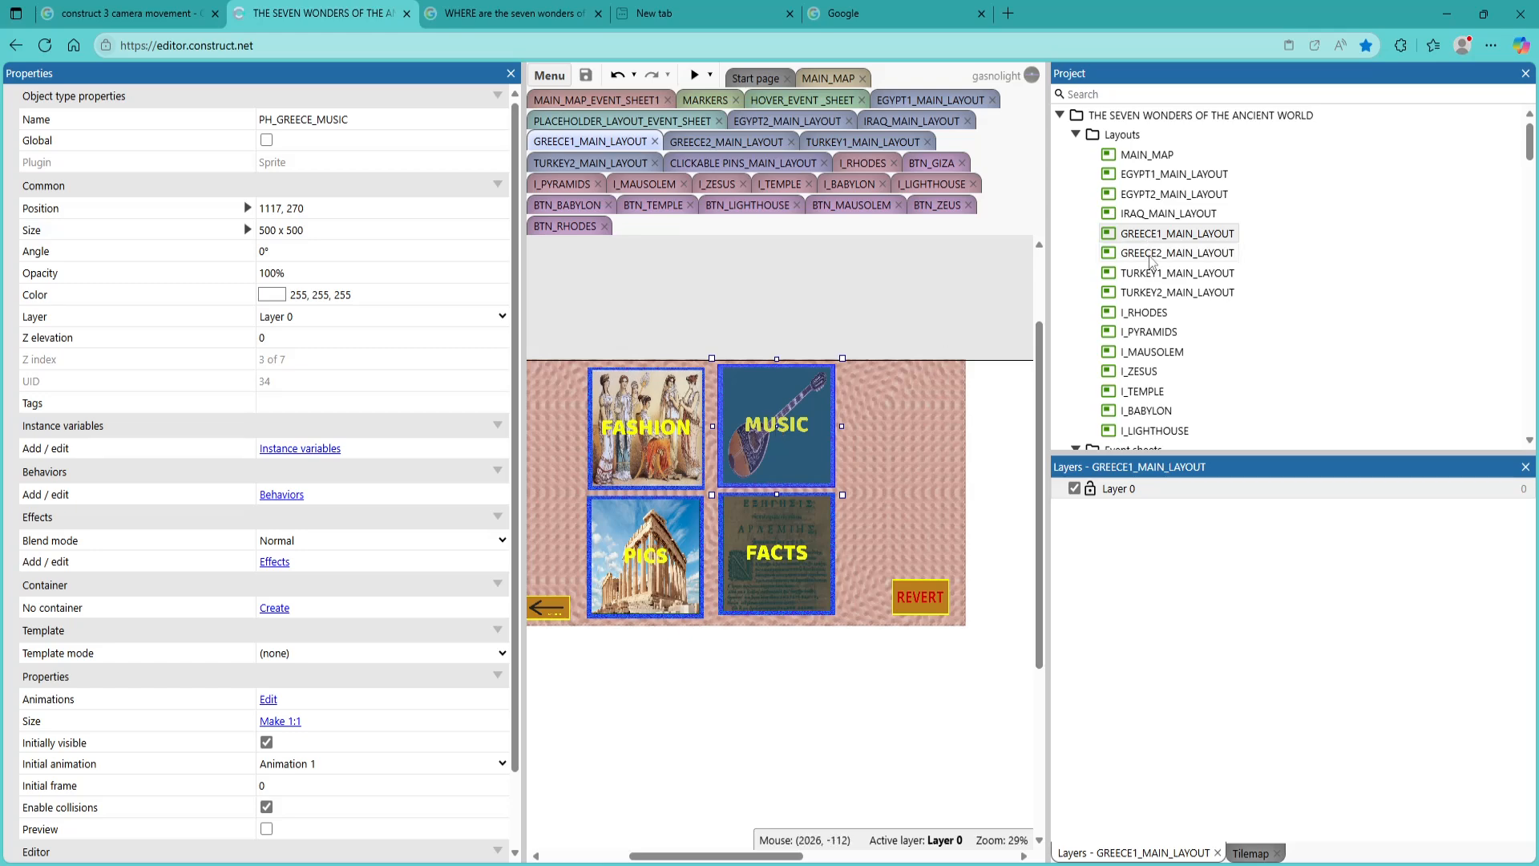
{"action": "double_click", "coordinate": [1147, 256]}
{"action": "left_click", "coordinate": [743, 417]}
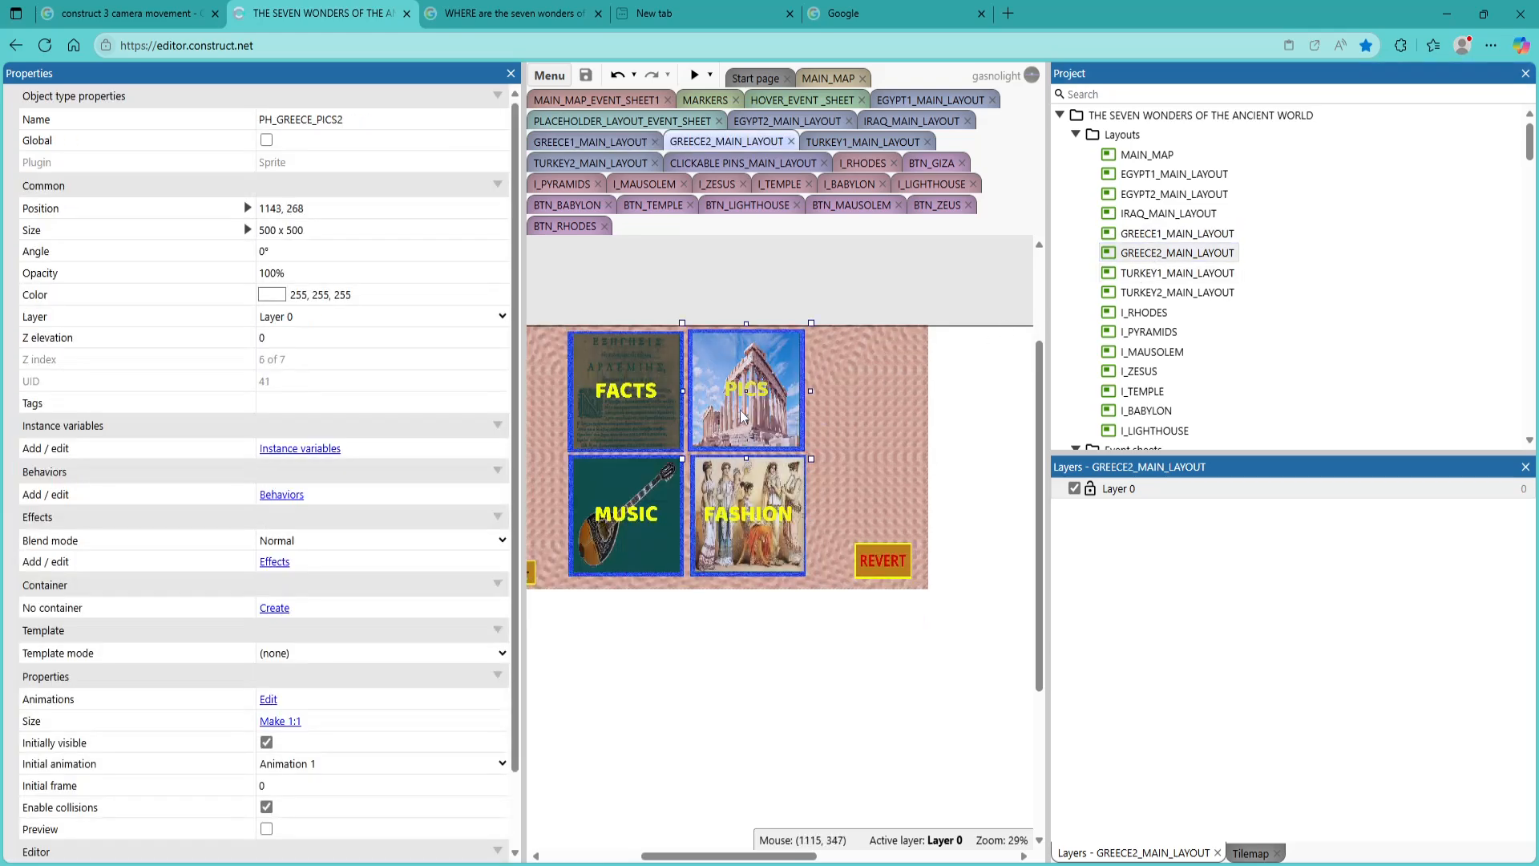
{"action": "left_click", "coordinate": [629, 412]}
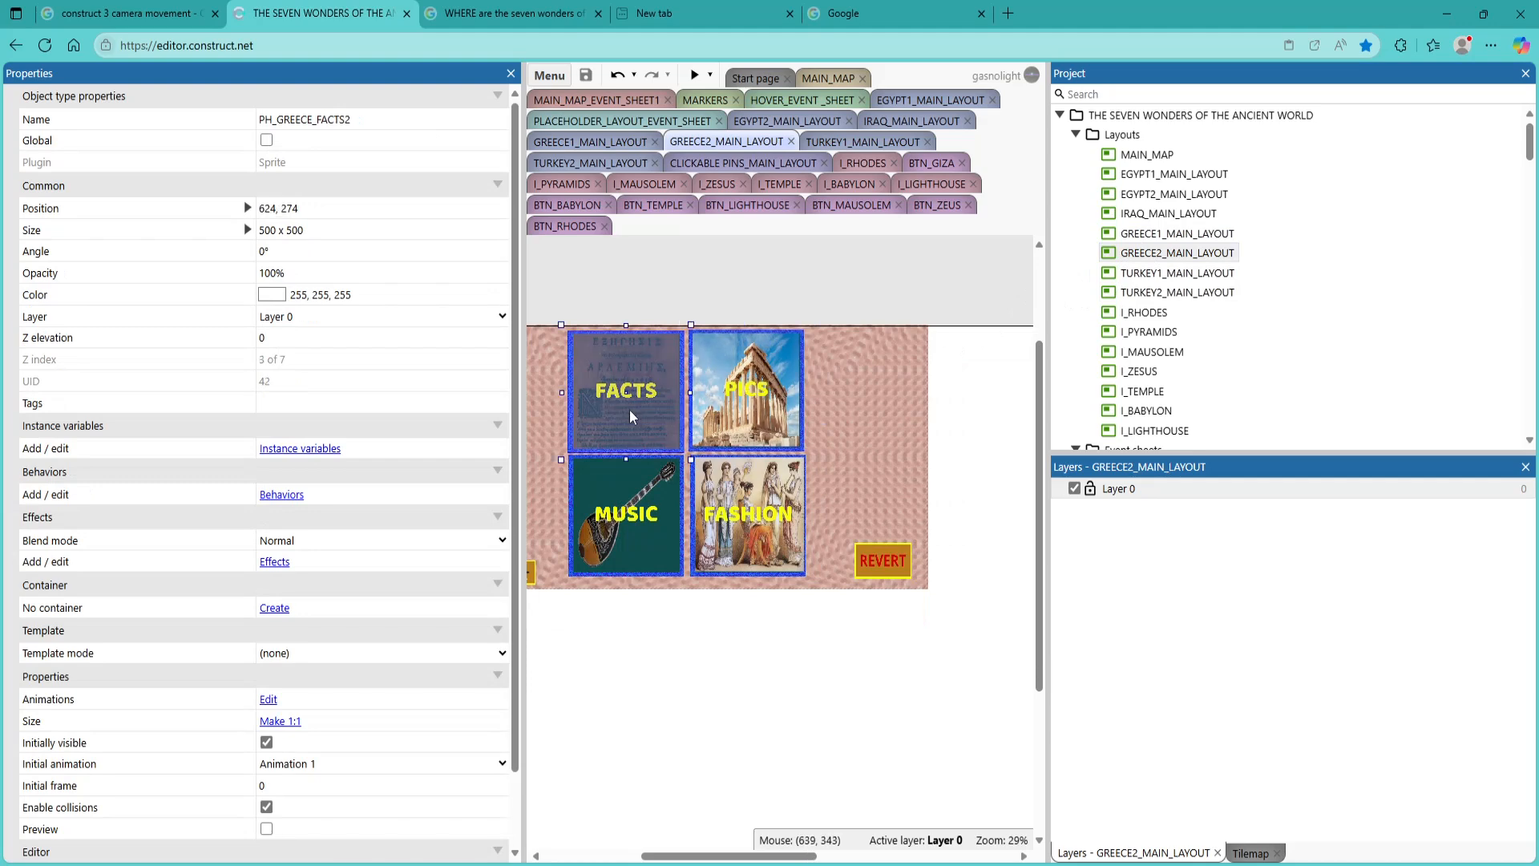
{"action": "double_click", "coordinate": [1155, 275]}
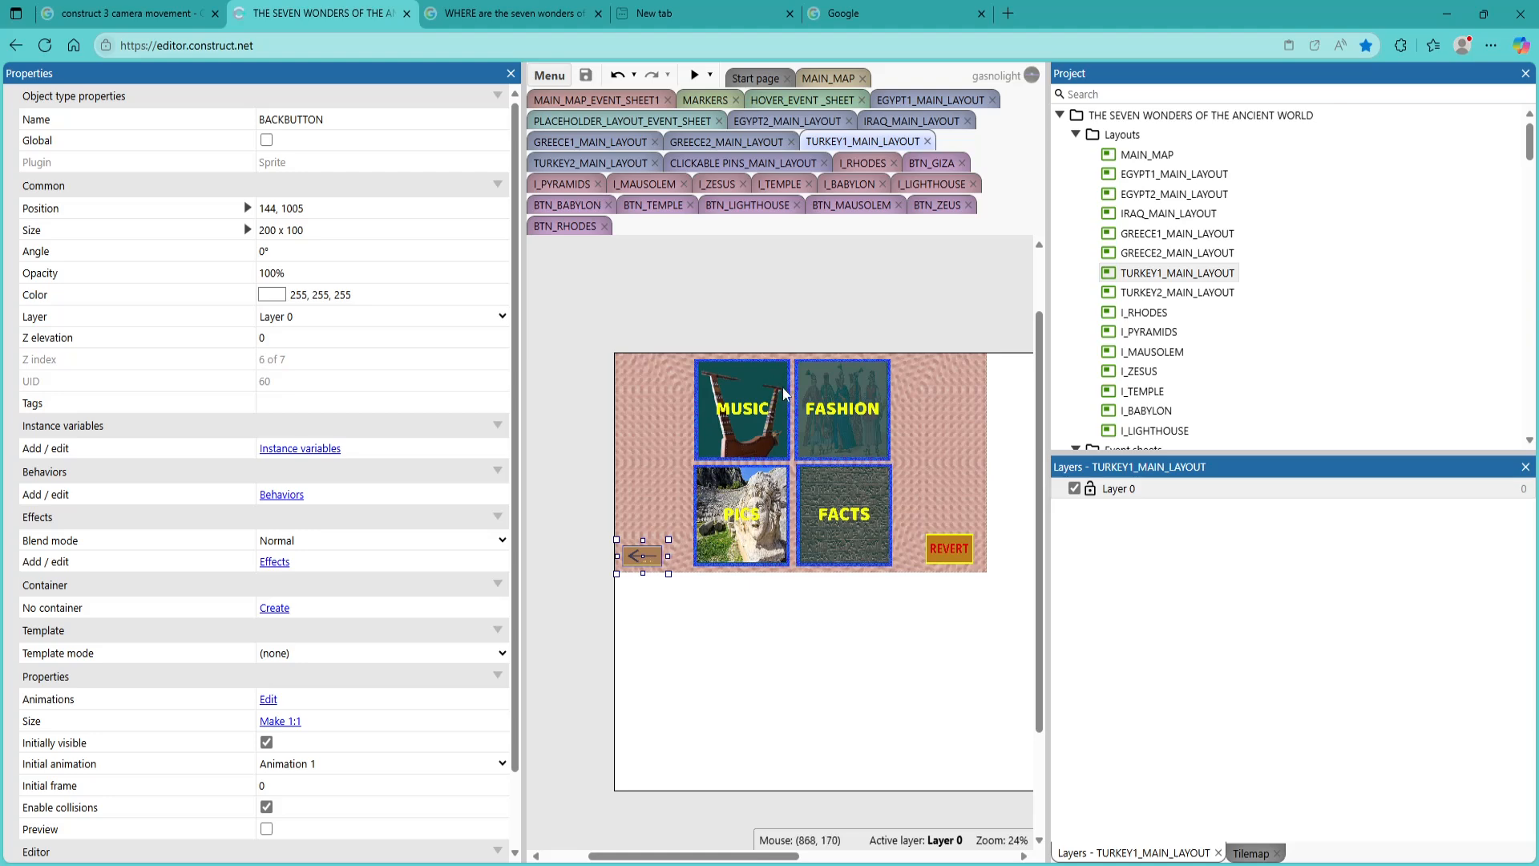
Replace the MUSIC tile in TURKEY2_MAIN_LAYOUT with the PH_TURKEY_MUSIC2 sprite beside the FASHION tile
{"action": "double_click", "coordinate": [1126, 294]}
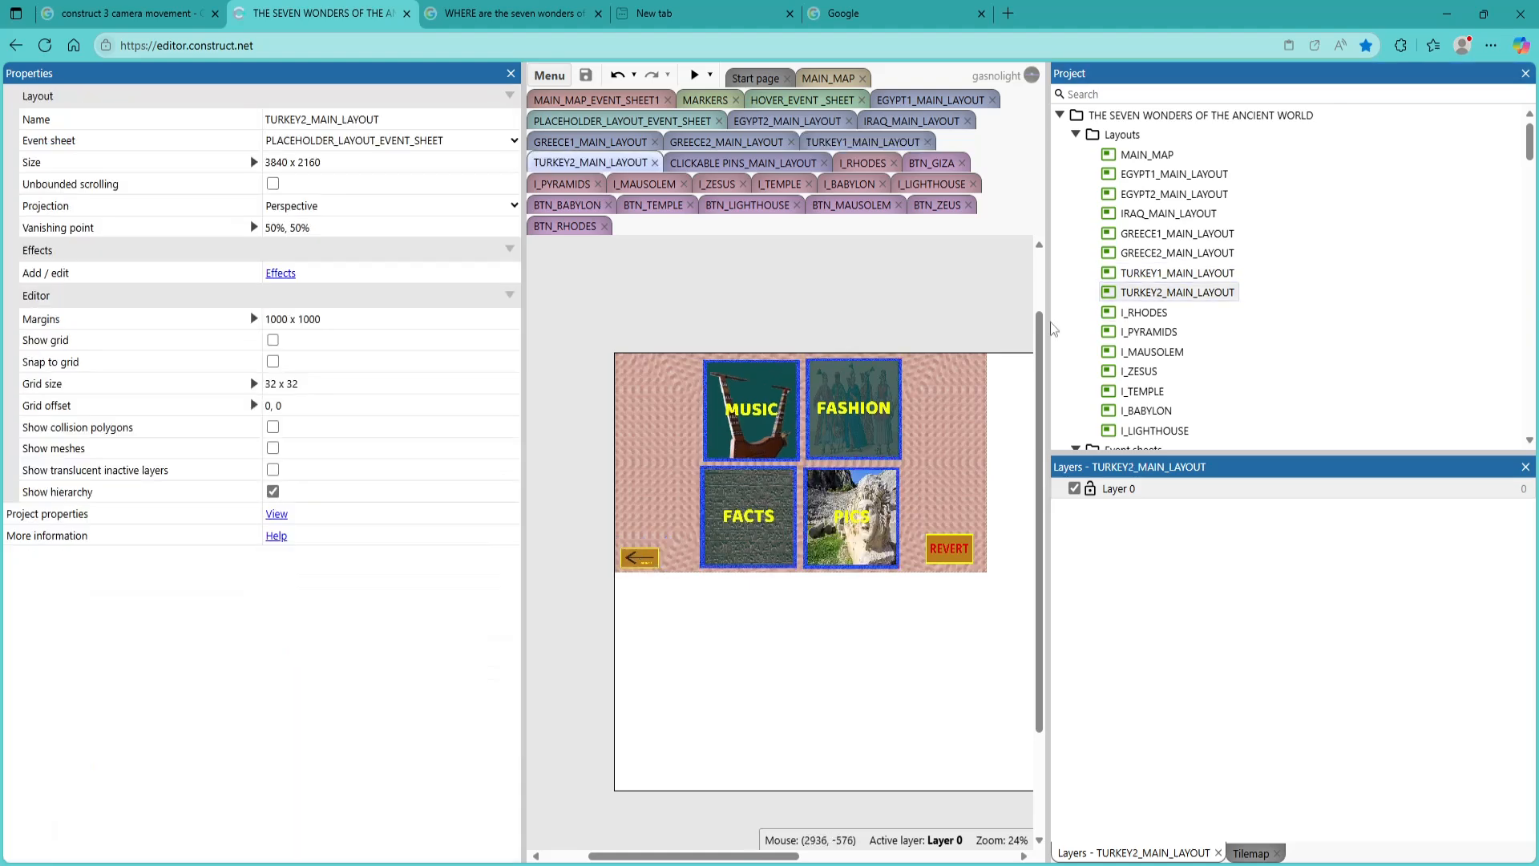
{"action": "left_click", "coordinate": [776, 409]}
{"action": "key", "text": "Delete"}
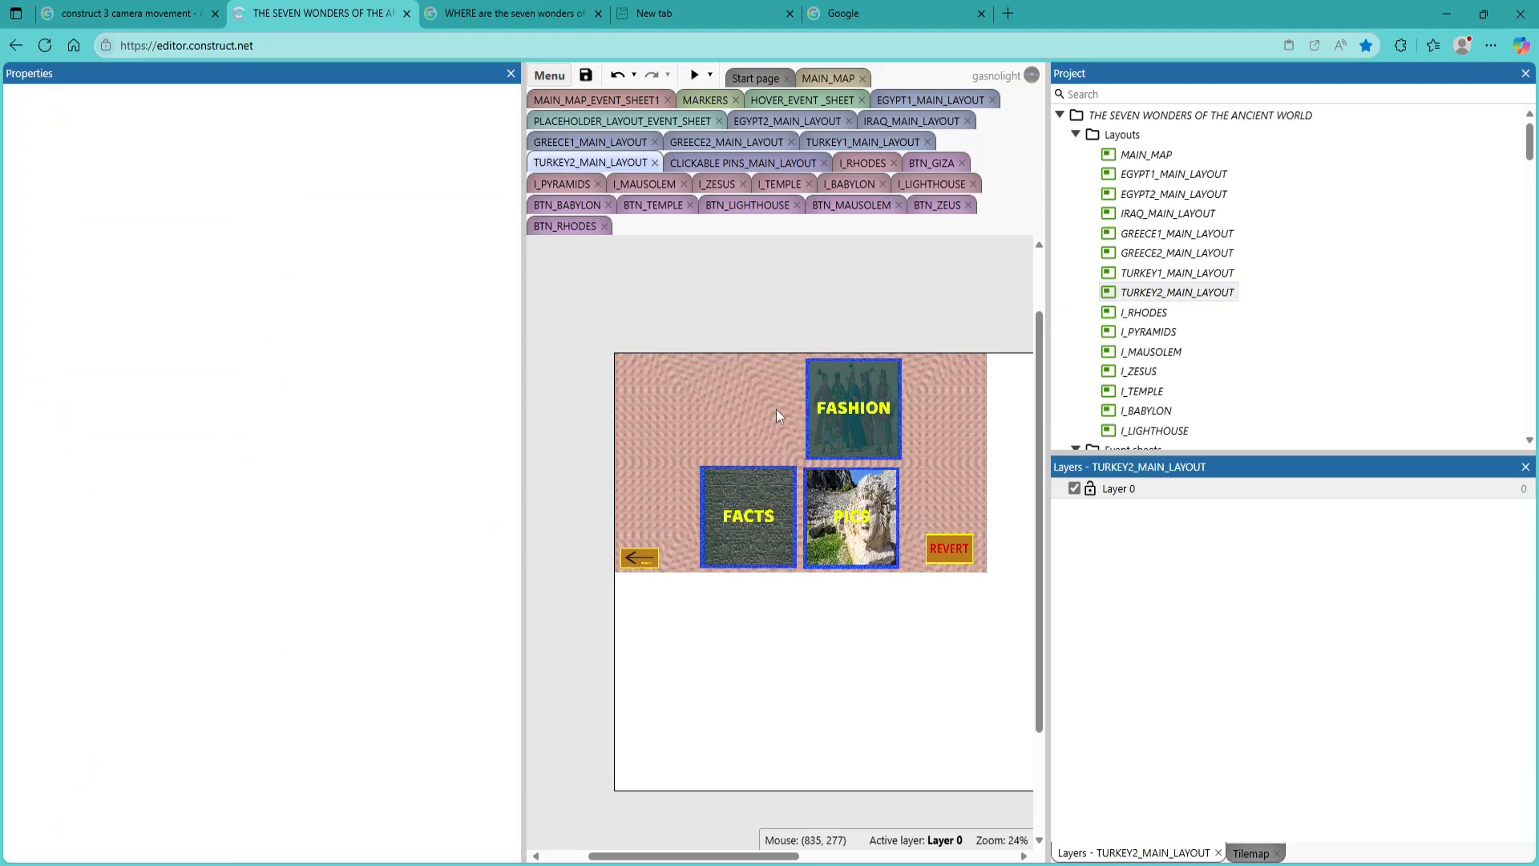
{"action": "scroll", "coordinate": [1152, 380], "scroll_direction": "down", "scroll_amount": 2}
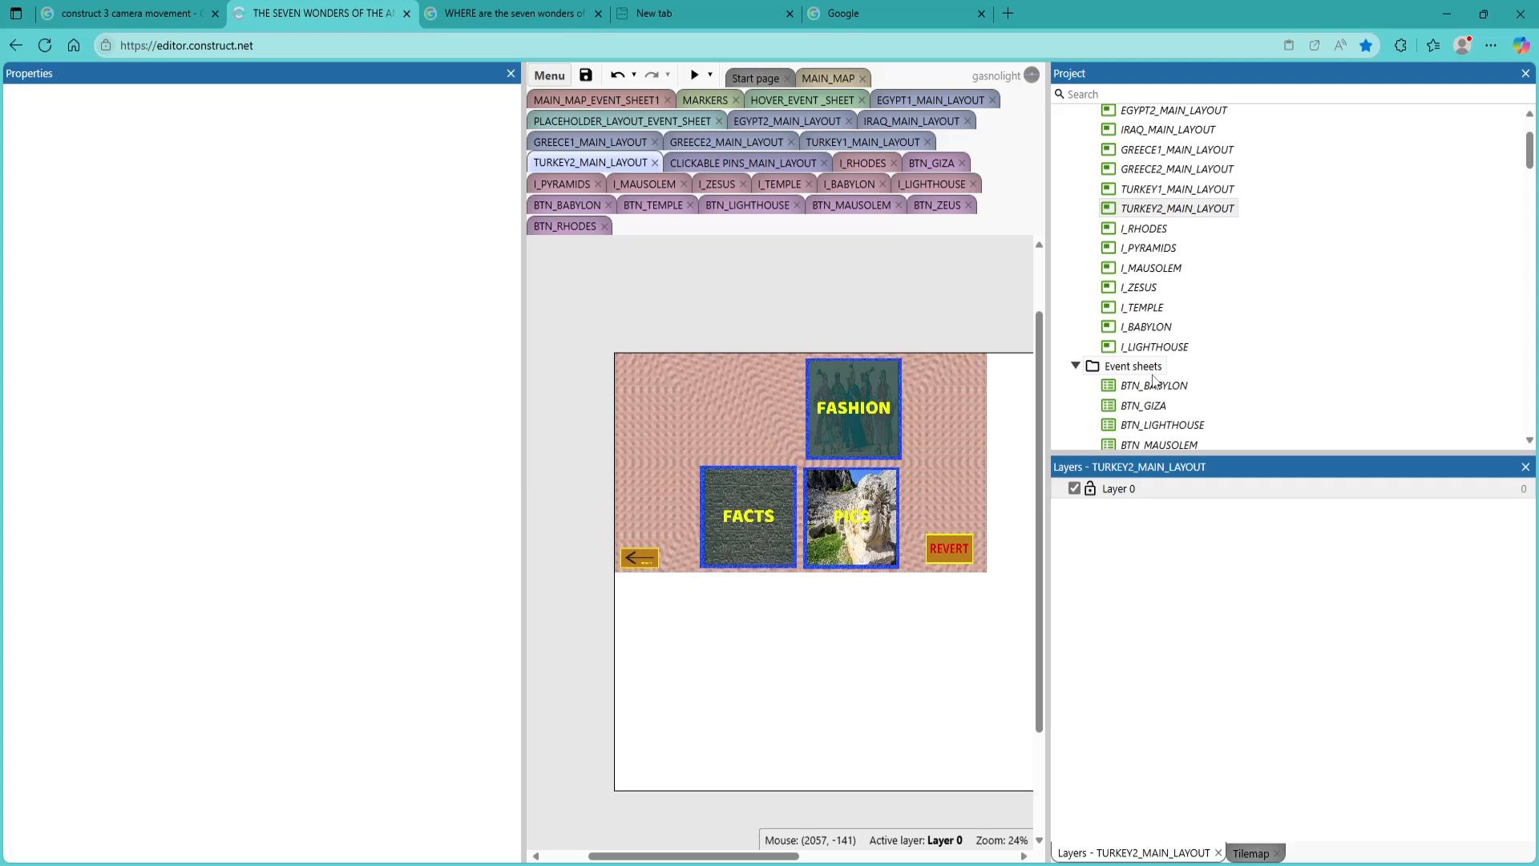
{"action": "scroll", "coordinate": [1154, 380], "scroll_direction": "up", "scroll_amount": 3}
{"action": "scroll", "coordinate": [1154, 381], "scroll_direction": "down", "scroll_amount": 12}
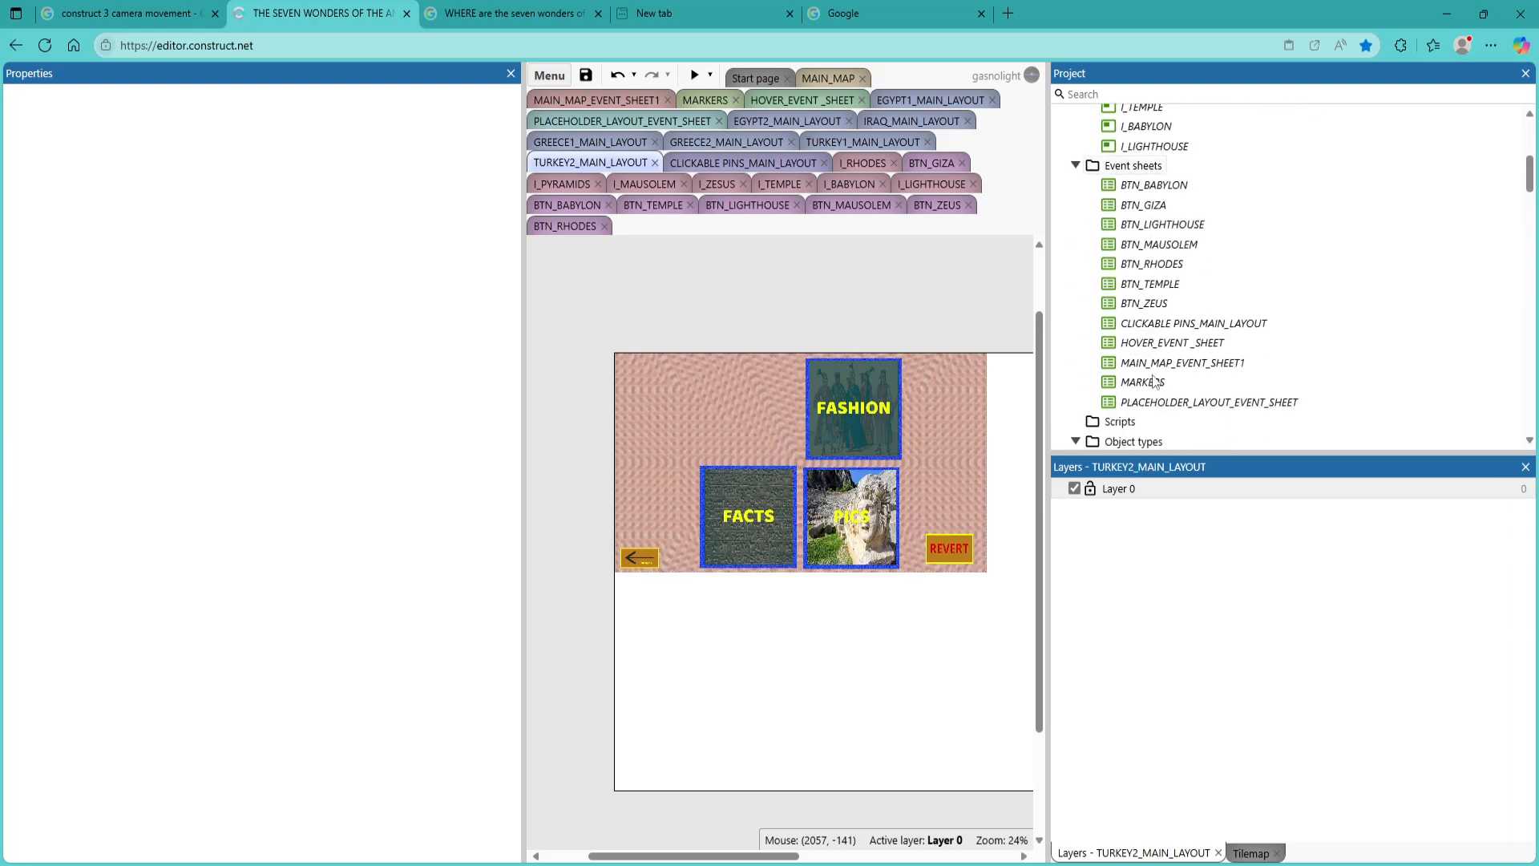
{"action": "scroll", "coordinate": [1154, 381], "scroll_direction": "down", "scroll_amount": 12}
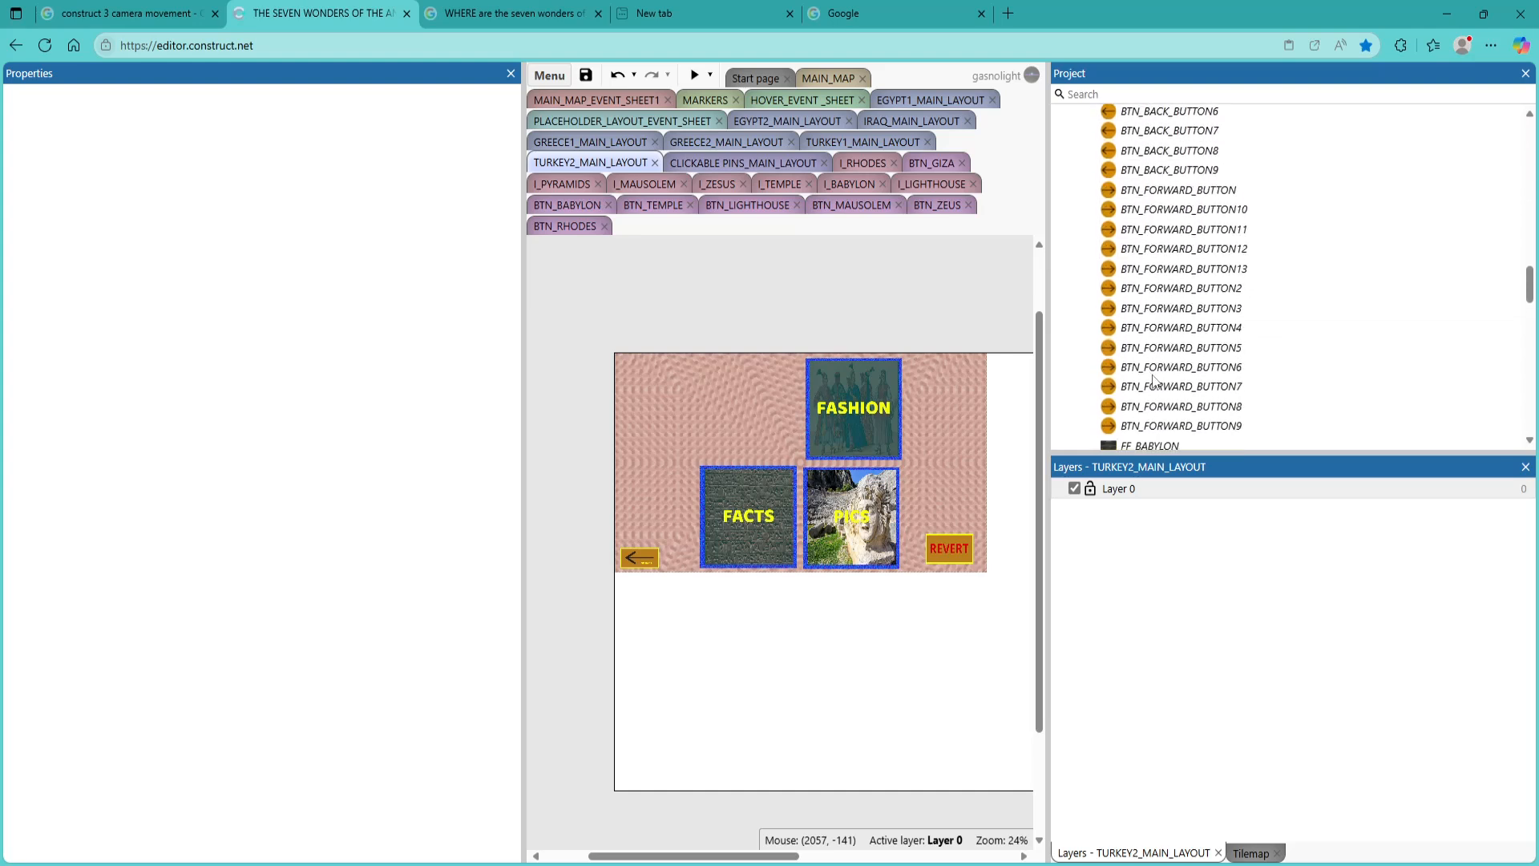
{"action": "scroll", "coordinate": [1155, 382], "scroll_direction": "down", "scroll_amount": 3}
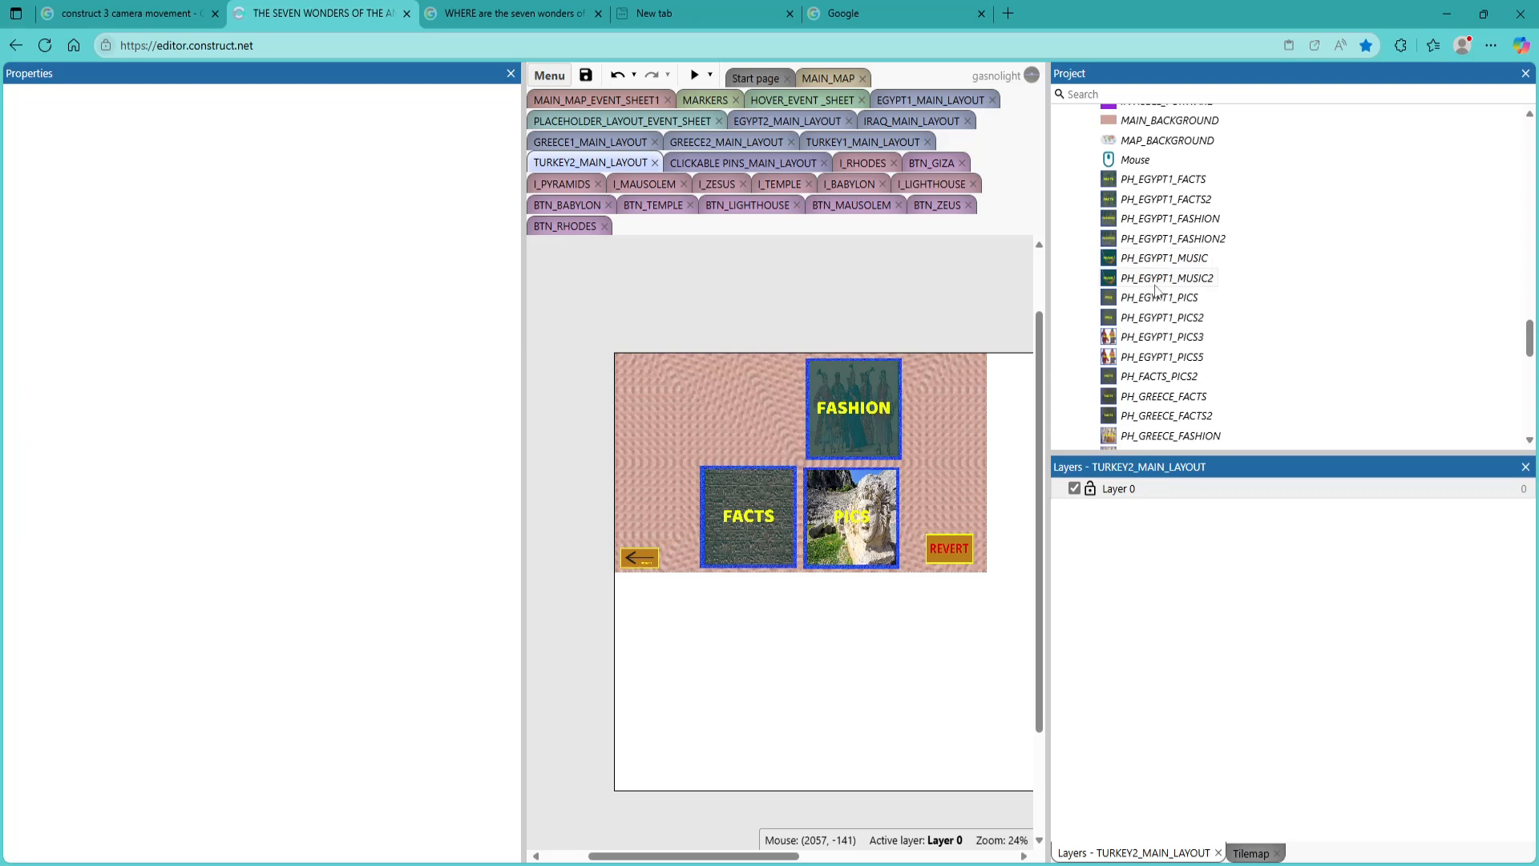
{"action": "scroll", "coordinate": [1165, 298], "scroll_direction": "down", "scroll_amount": 1}
{"action": "scroll", "coordinate": [1166, 305], "scroll_direction": "down", "scroll_amount": 3}
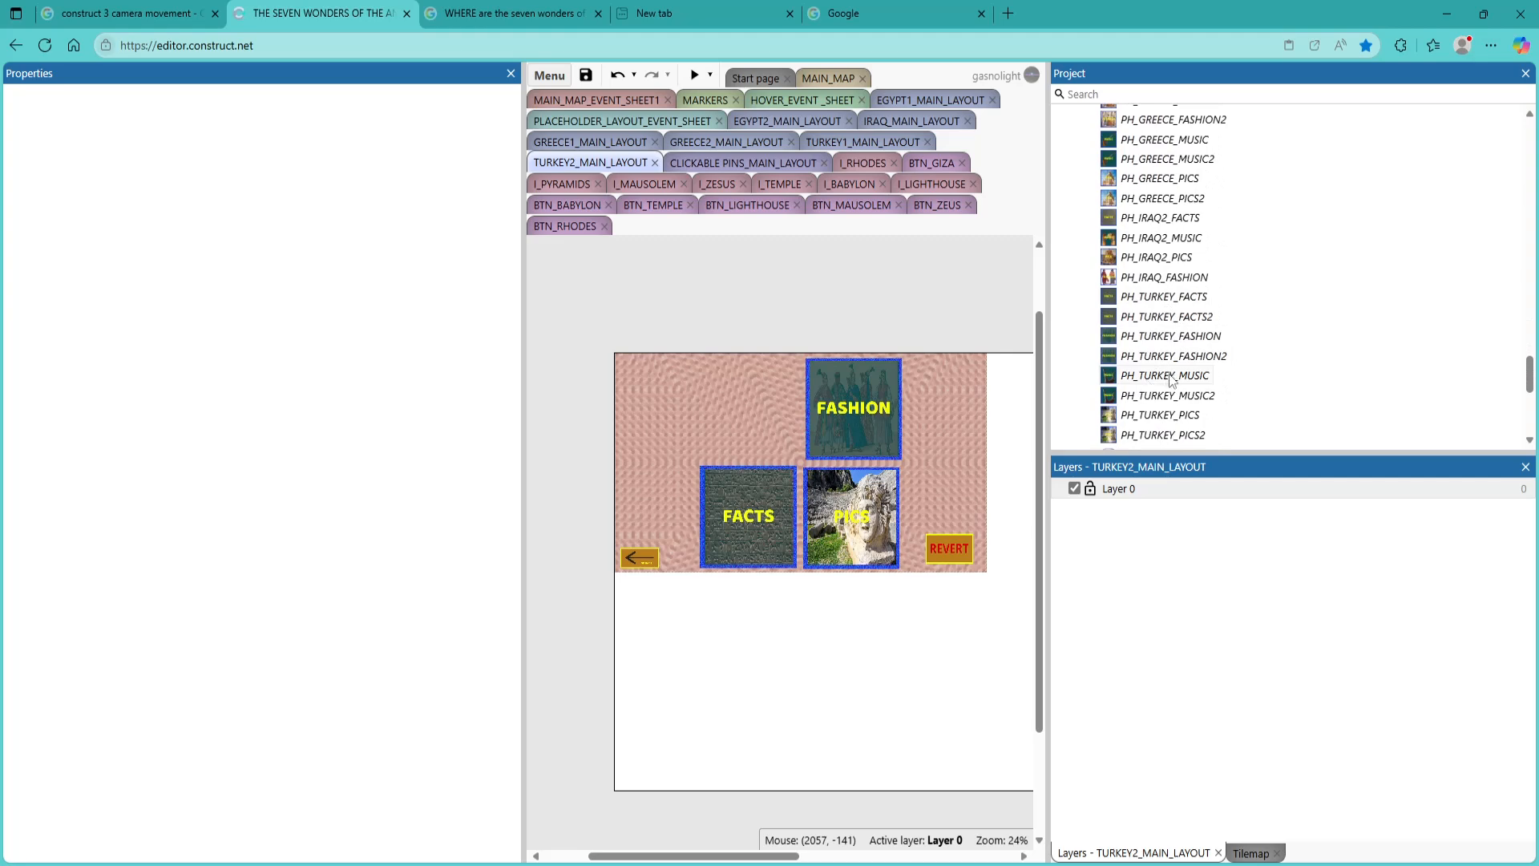
{"action": "left_click_drag", "start_coordinate": [1168, 395], "coordinate": [749, 410]}
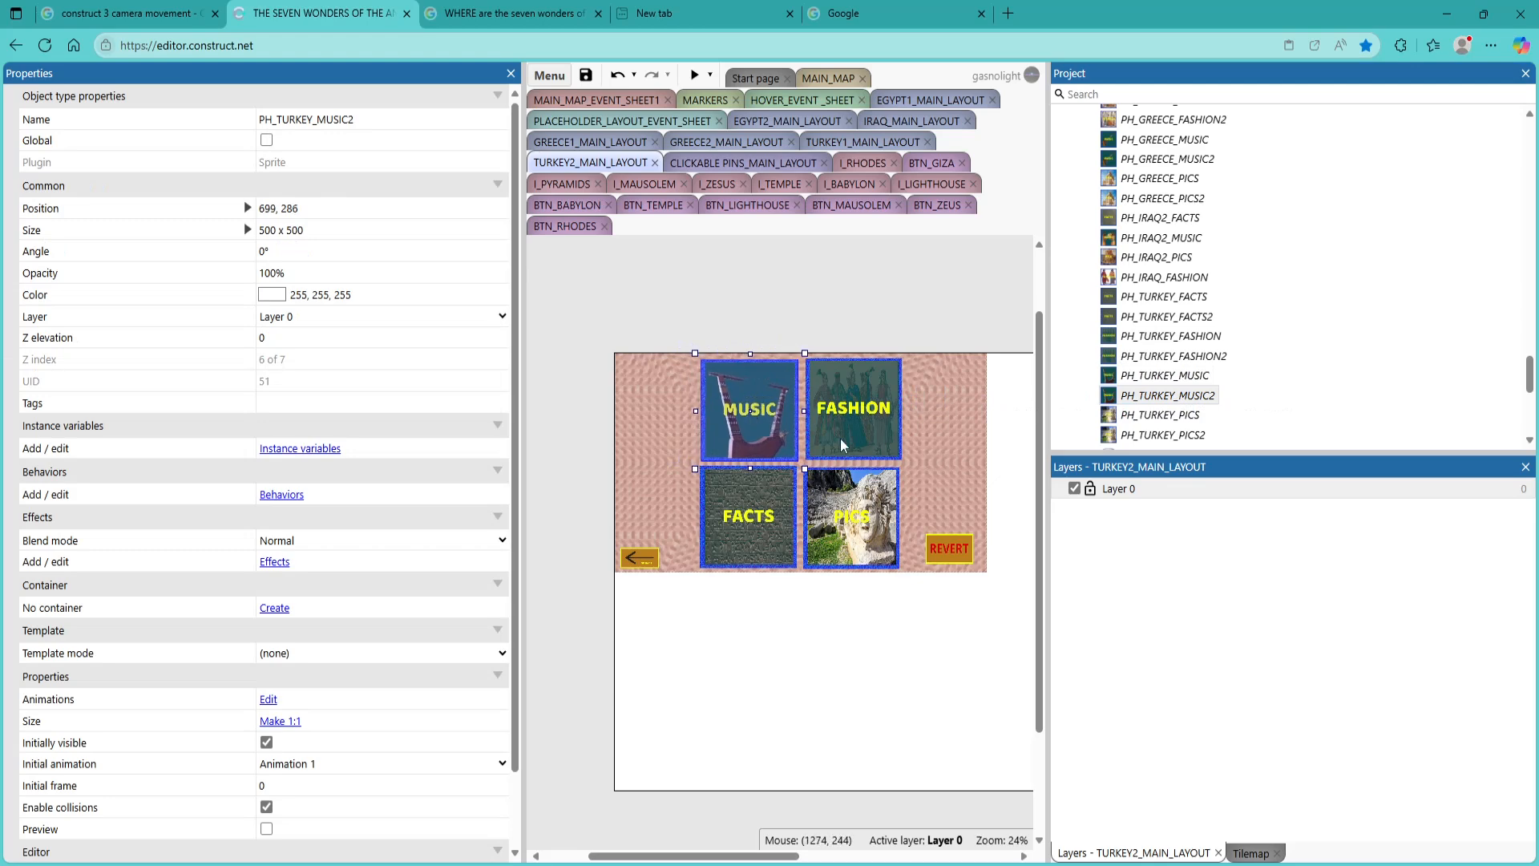
Replace the FACTS tile in TURKEY2_MAIN_LAYOUT with the PH_TURKEY_FACTS2 sprite below the MUSIC tile
{"action": "left_click", "coordinate": [734, 522]}
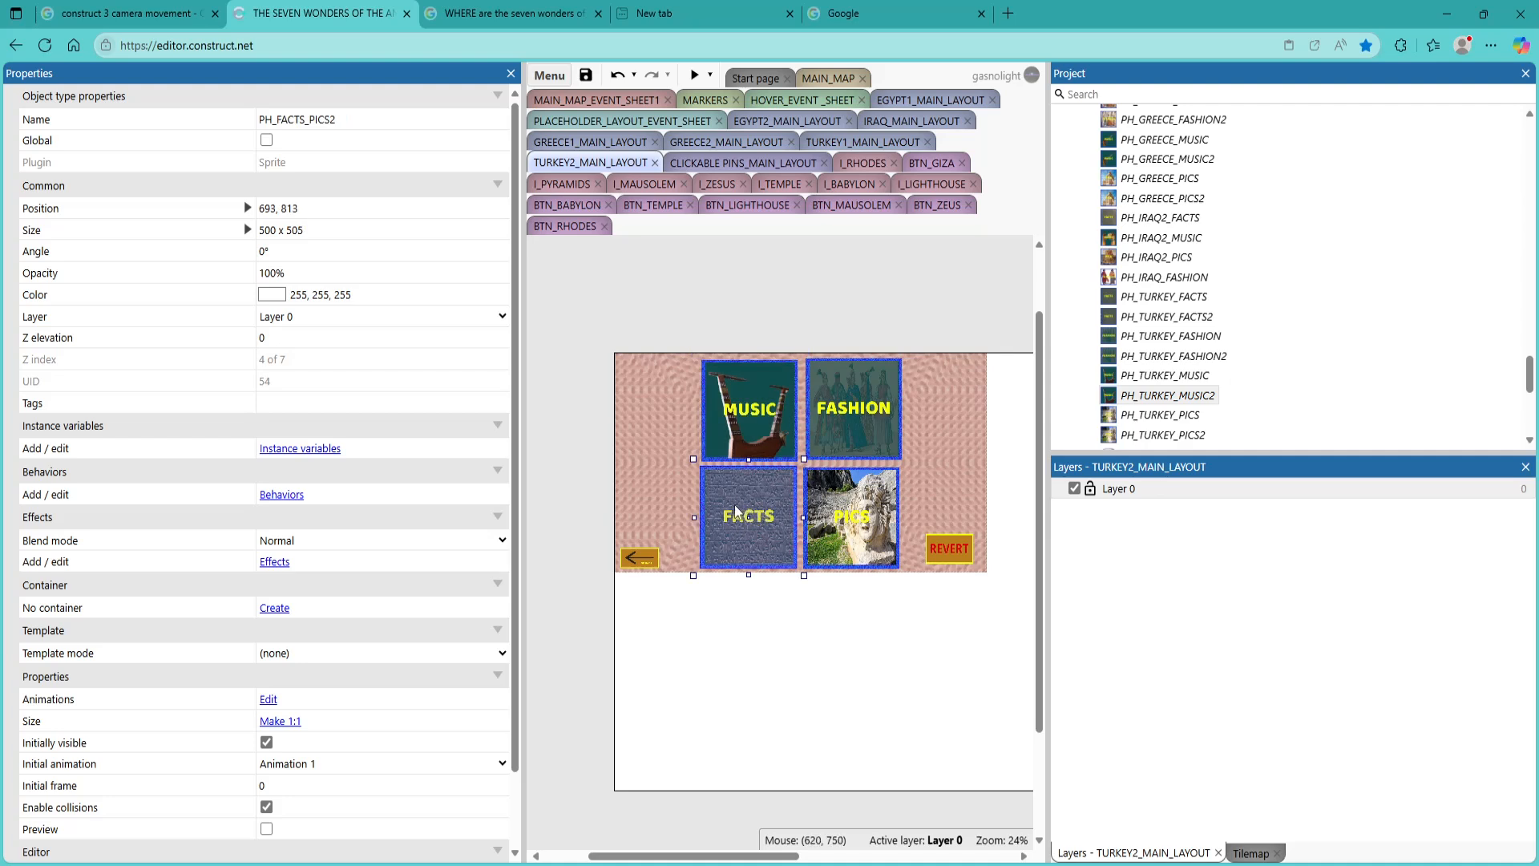
{"action": "key", "text": "Delete"}
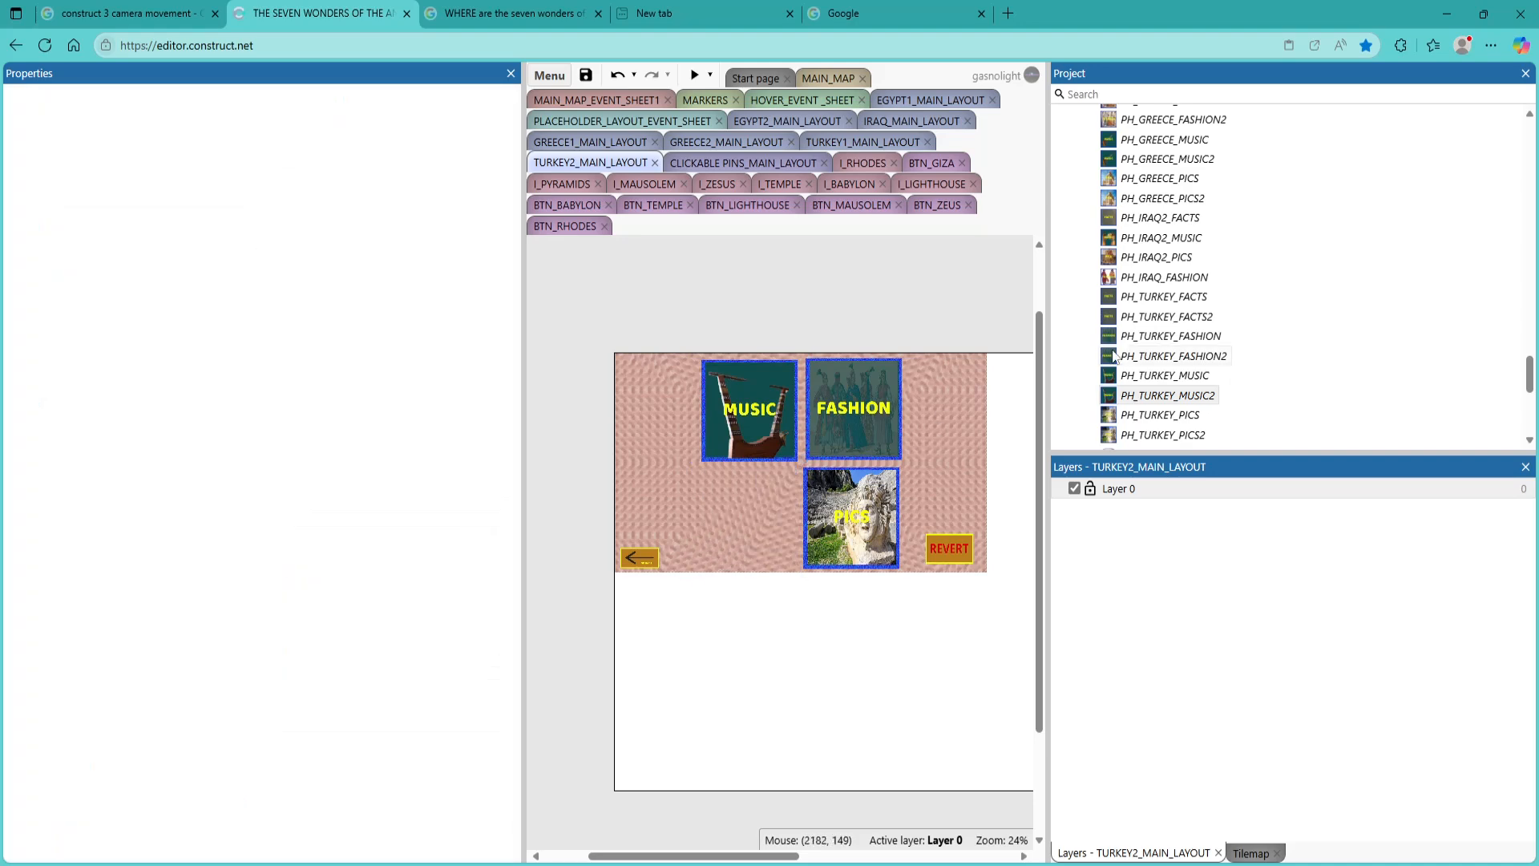
{"action": "left_click_drag", "start_coordinate": [1168, 317], "coordinate": [753, 528]}
Replace the PICS tile in TURKEY2_MAIN_LAYOUT with the PH_TURKEY_PICS2 sprite below the FASHION tile
{"action": "left_click_drag", "start_coordinate": [856, 523], "coordinate": [859, 521]}
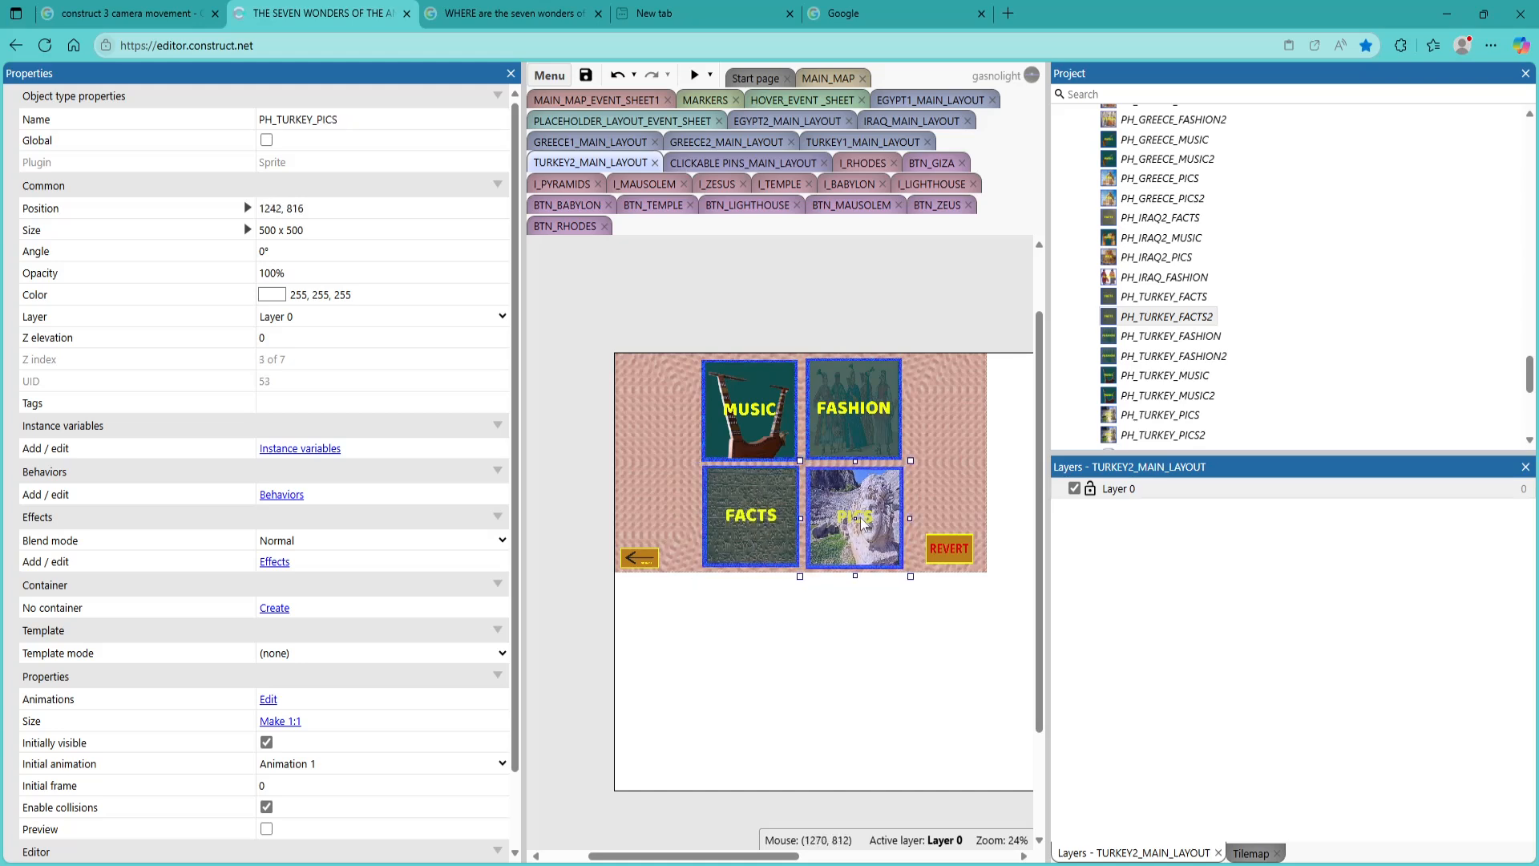
{"action": "key", "text": "Delete"}
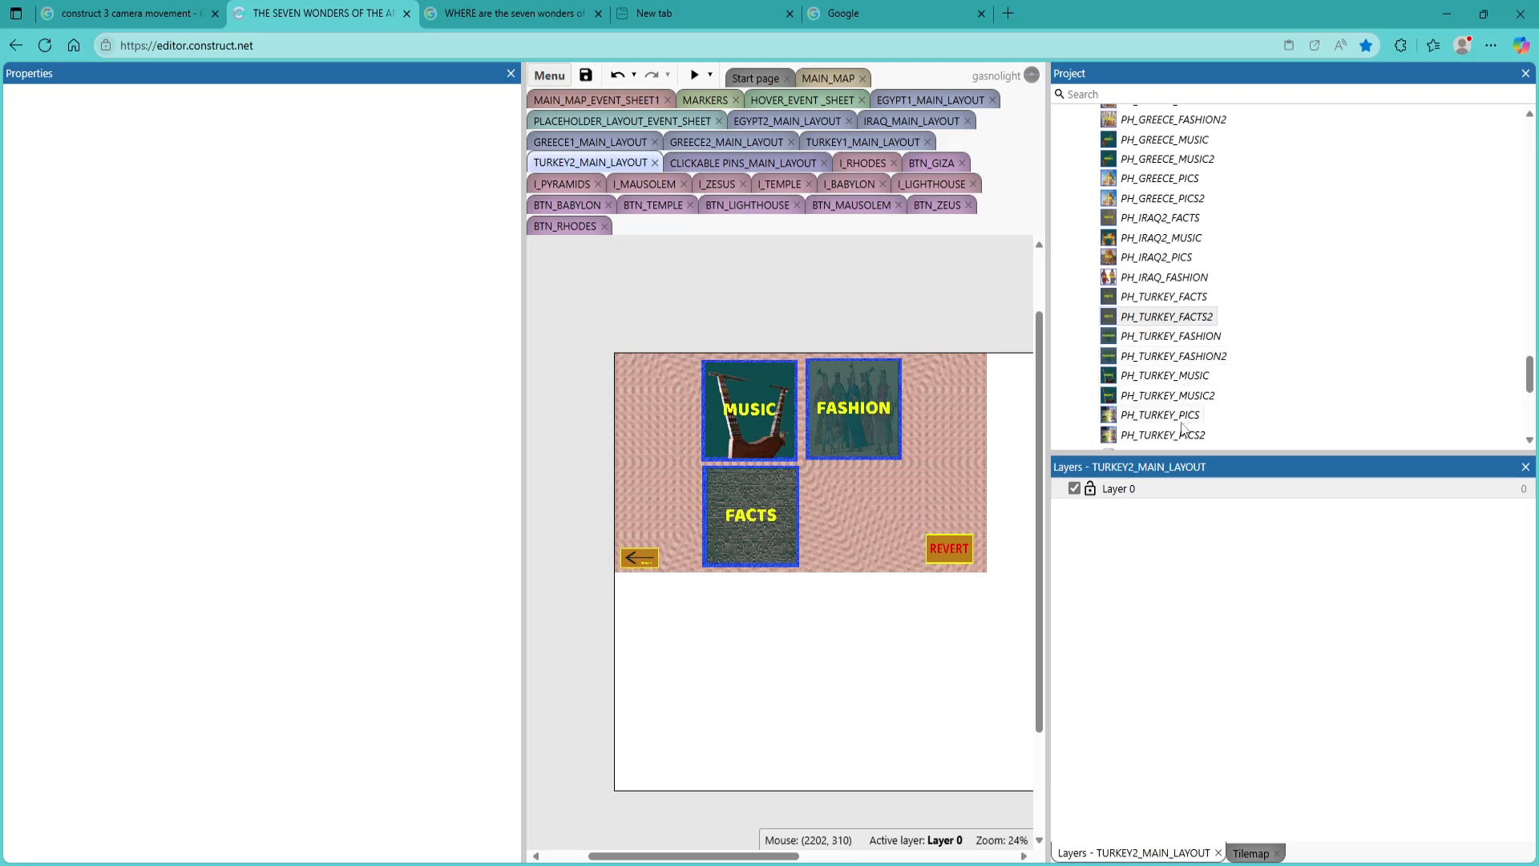
{"action": "left_click_drag", "start_coordinate": [1194, 434], "coordinate": [856, 520]}
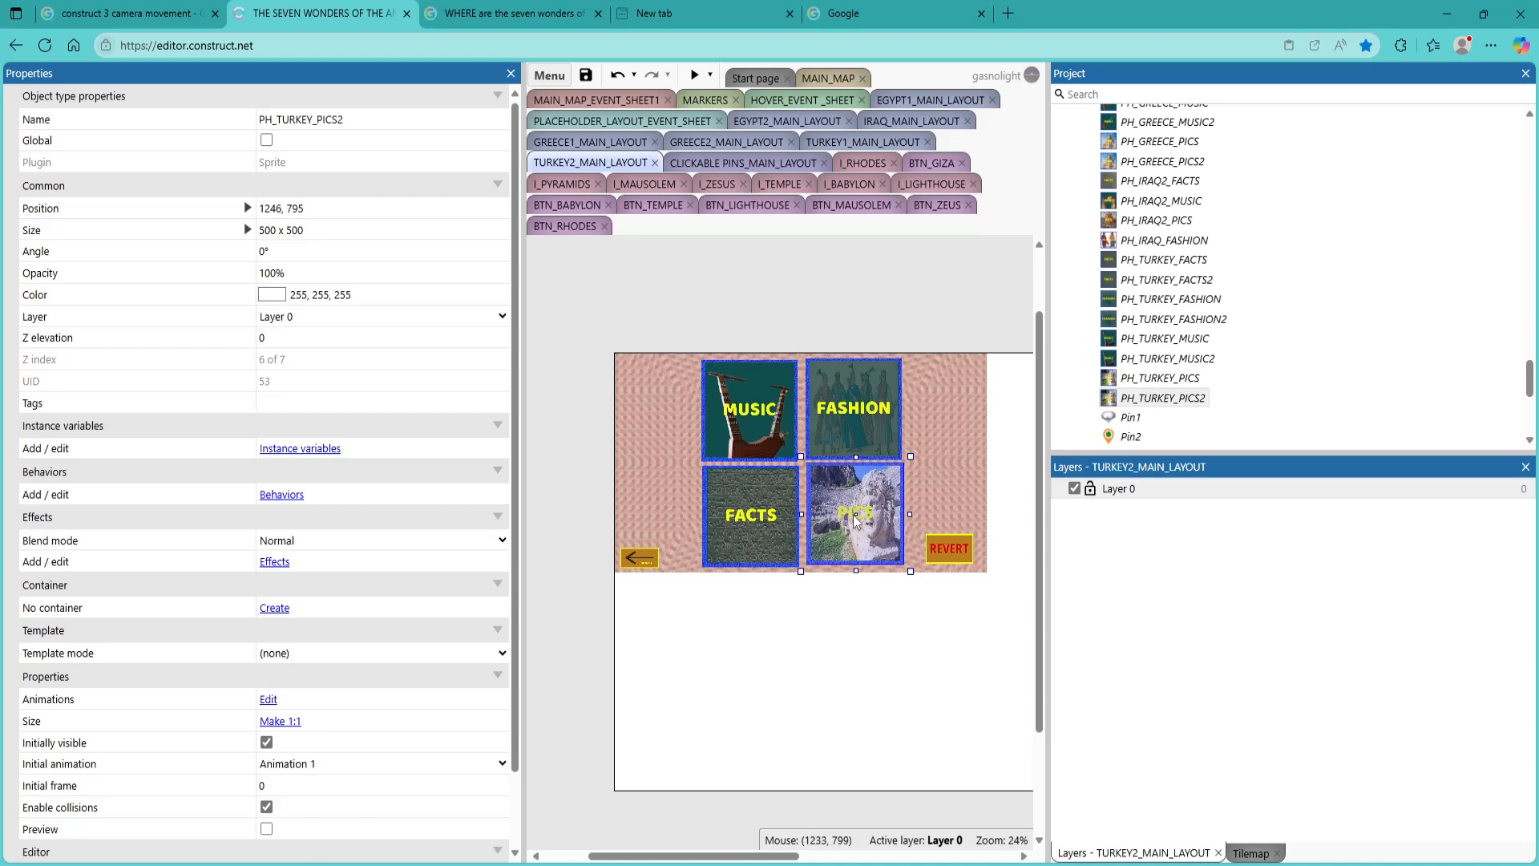
Select the FASHION tile in TURKEY2_MAIN_LAYOUT
{"action": "left_click", "coordinate": [863, 425]}
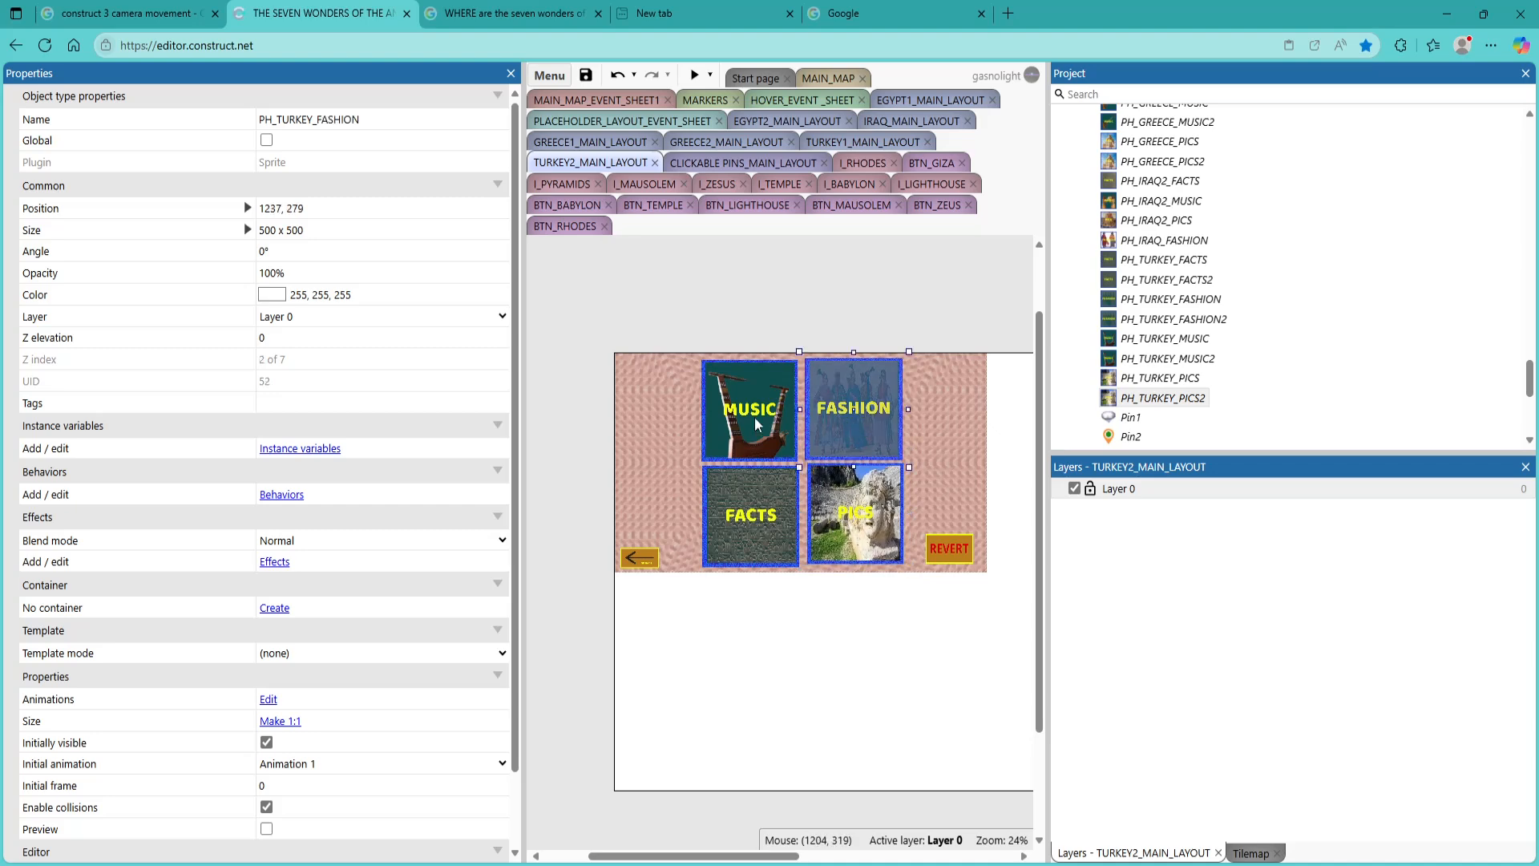